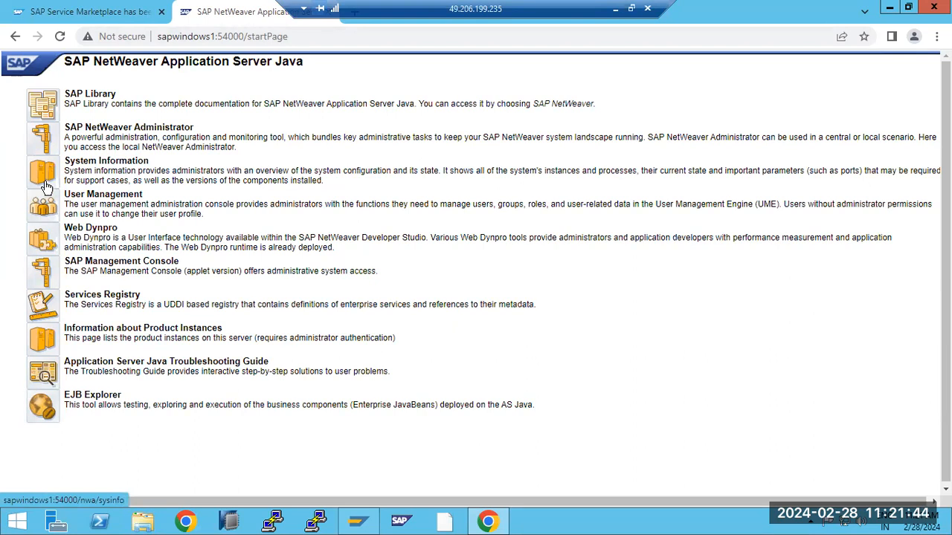
- Log on to the User Management console as Administrator with the saved credentials
{"action": "left_click", "coordinate": [43, 208]}
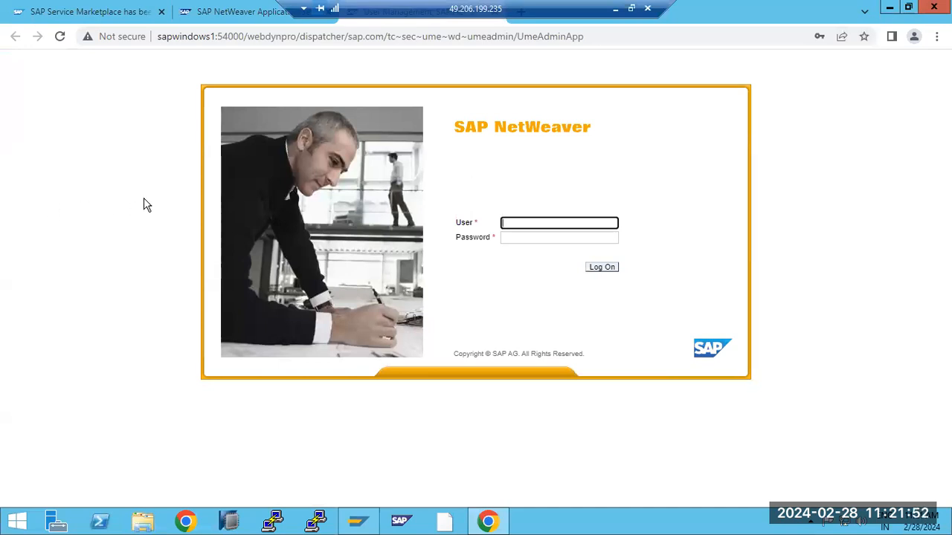
{"action": "left_click", "coordinate": [525, 221]}
{"action": "left_click", "coordinate": [586, 267]}
{"action": "left_click", "coordinate": [604, 270]}
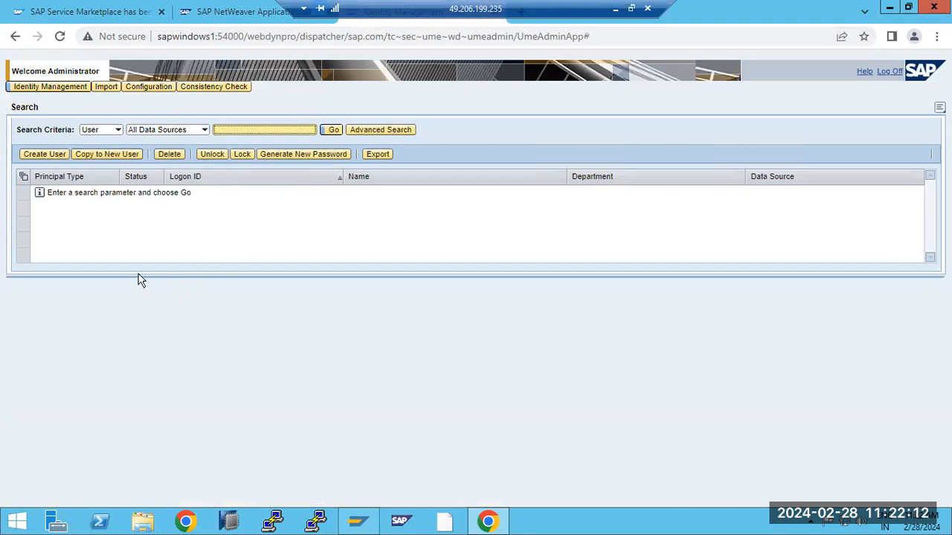
{"action": "left_click", "coordinate": [358, 520]}
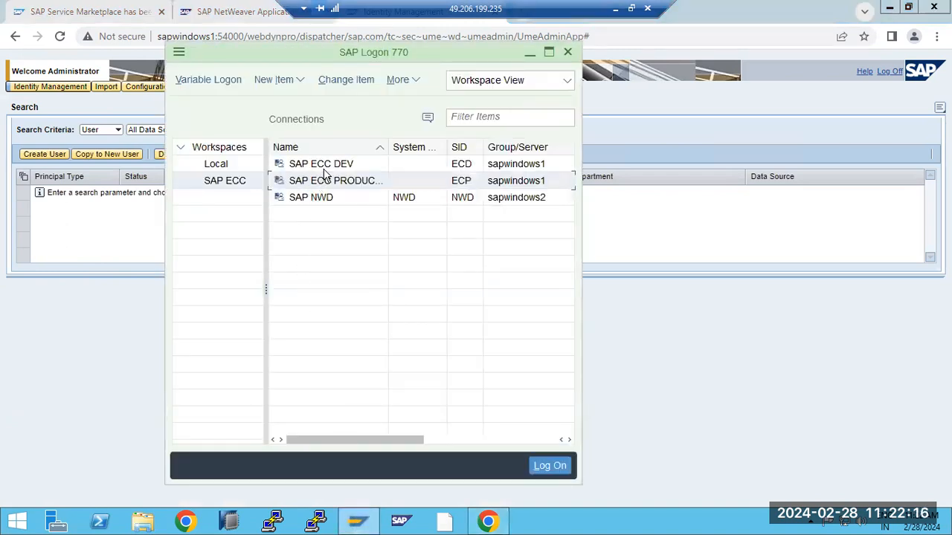
{"action": "left_click", "coordinate": [328, 168]}
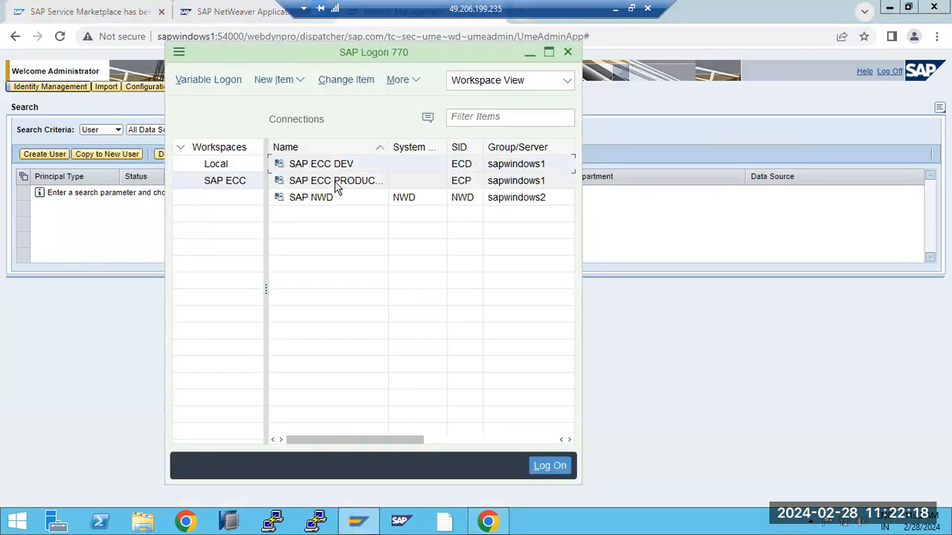
{"action": "left_click", "coordinate": [646, 377]}
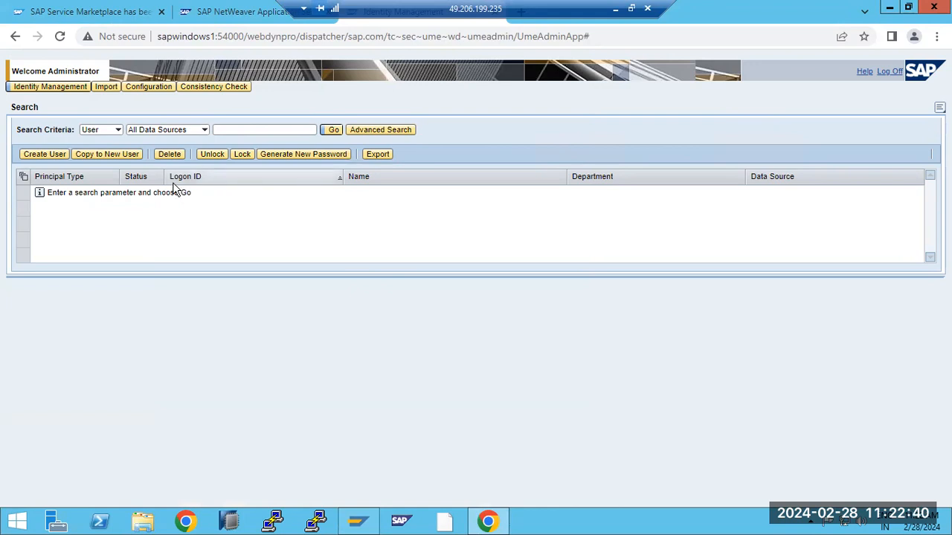
- In Paint, place the heading 'JAVA UME - repointing to ABAP UME ---' across the canvas top
{"action": "left_click", "coordinate": [616, 9]}
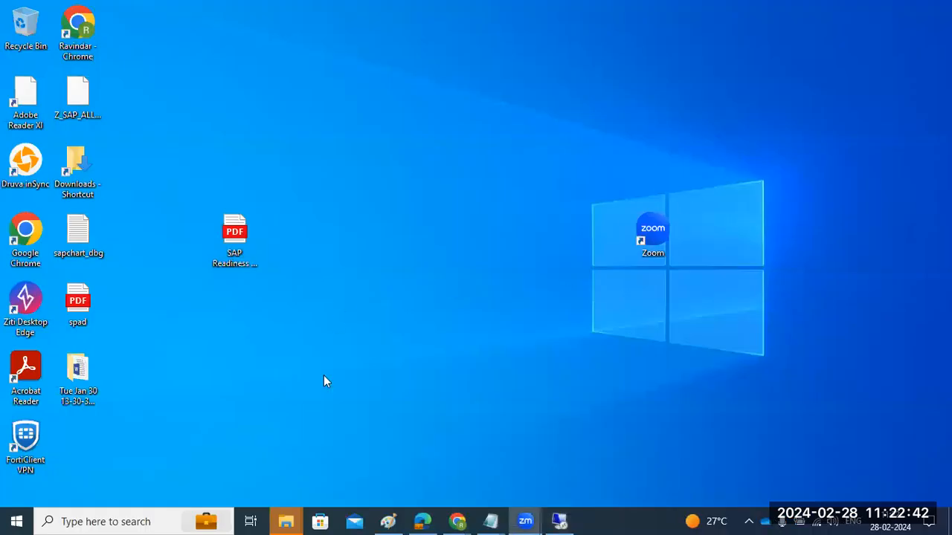
{"action": "left_click", "coordinate": [385, 521]}
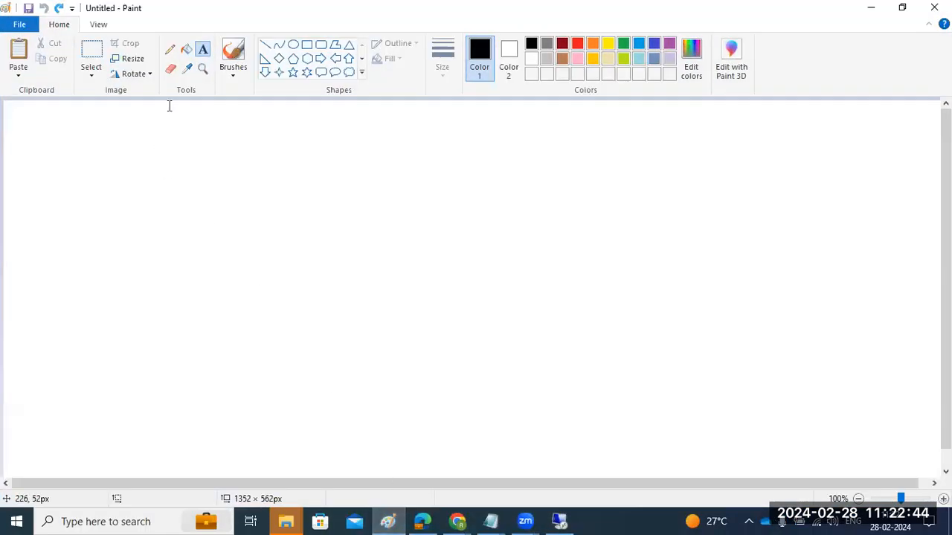
{"action": "left_click_drag", "start_coordinate": [9, 121], "coordinate": [867, 239]}
{"action": "type", "text": "JAVA"}
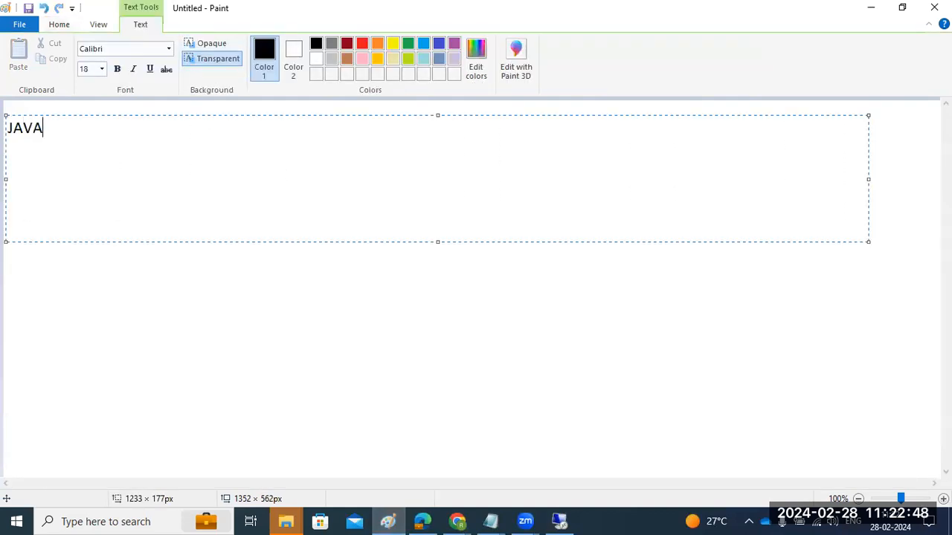
{"action": "type", "text": " UME - re"}
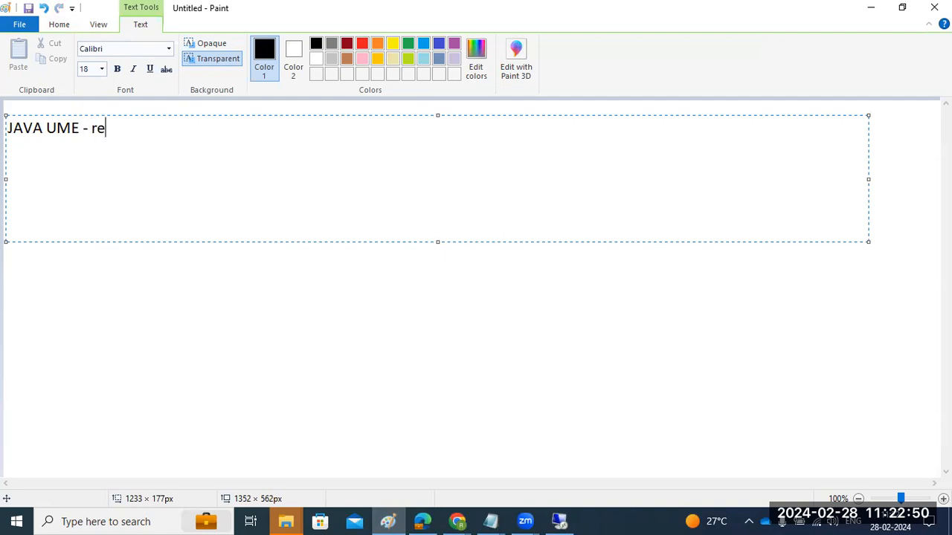
{"action": "type", "text": "pointing to "}
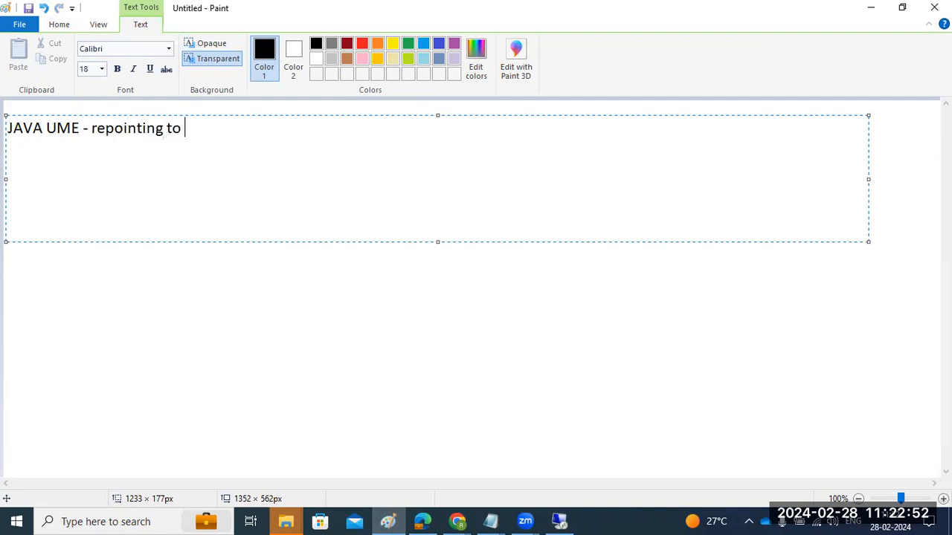
{"action": "type", "text": "ABAP UME ---"}
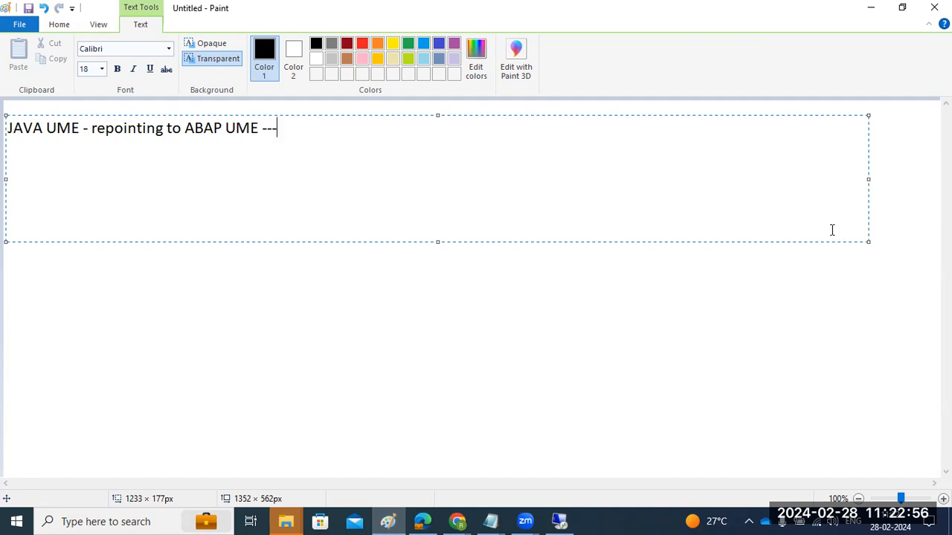
{"action": "left_click_drag", "start_coordinate": [185, 128], "coordinate": [217, 130]}
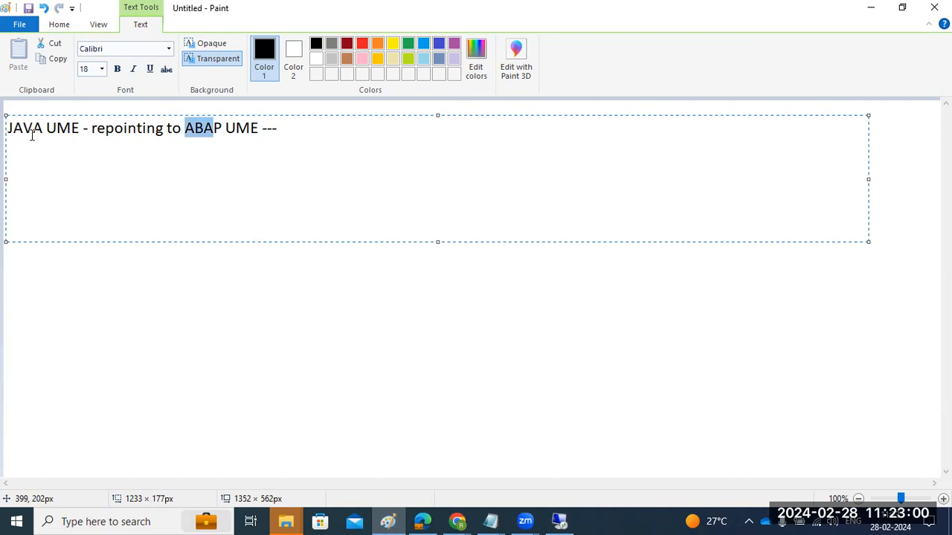
{"action": "left_click_drag", "start_coordinate": [7, 128], "coordinate": [84, 137]}
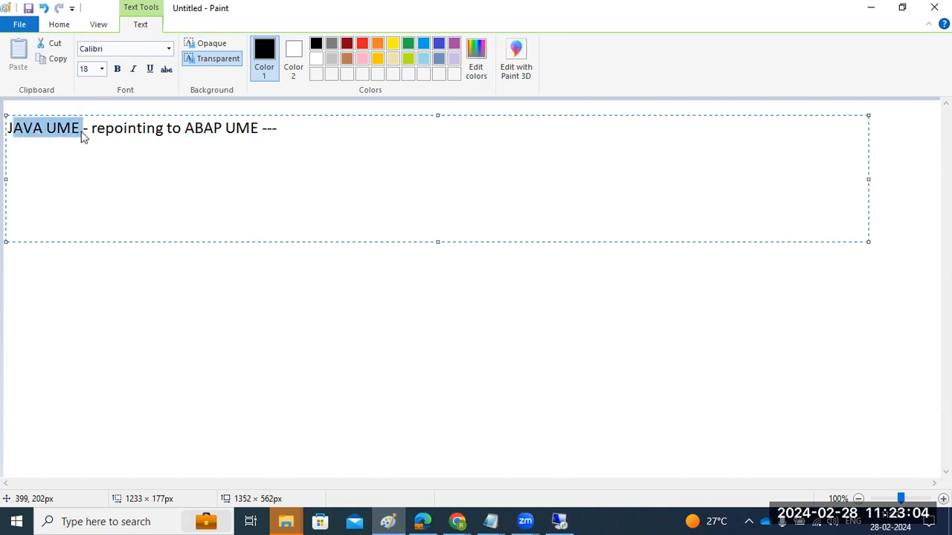
{"action": "left_click", "coordinate": [113, 132]}
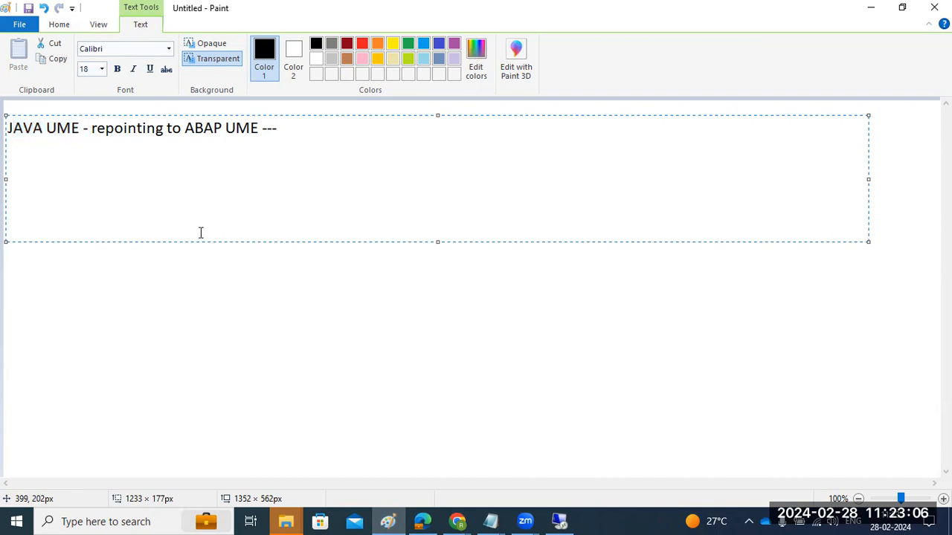
{"action": "left_click", "coordinate": [278, 324]}
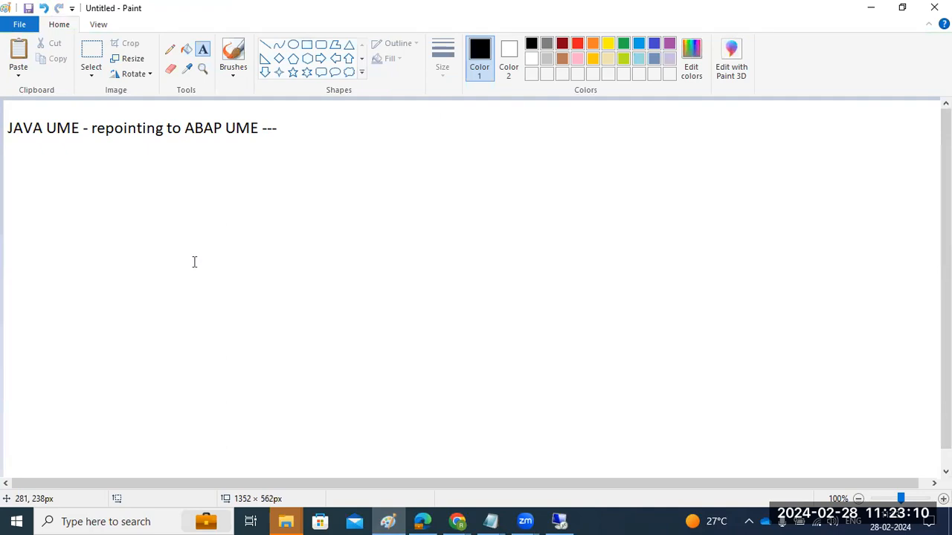
- Below the heading, add notes '1)RFC destinaiton to ABAP SYSTEM', 'UMEBackendConnection ----' and 'NWA ---'
{"action": "left_click_drag", "start_coordinate": [28, 149], "coordinate": [674, 454]}
{"action": "type", "text": "1)"}
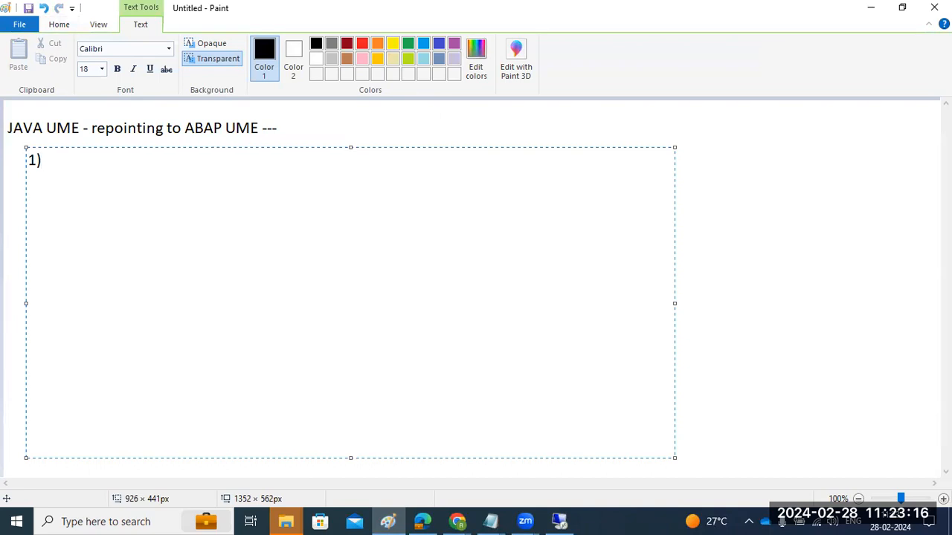
{"action": "type", "text": "RFC destinaiton to ABAP"}
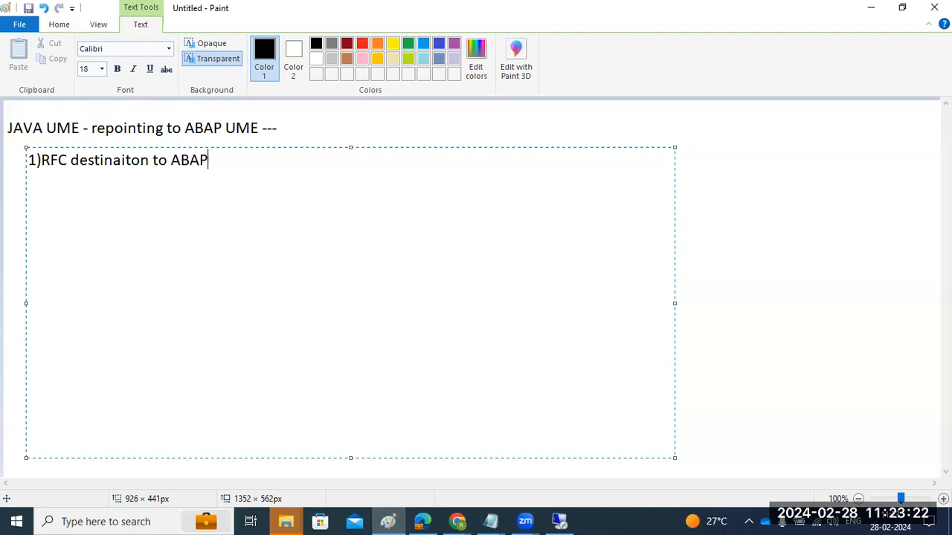
{"action": "type", "text": " SYSTEM"}
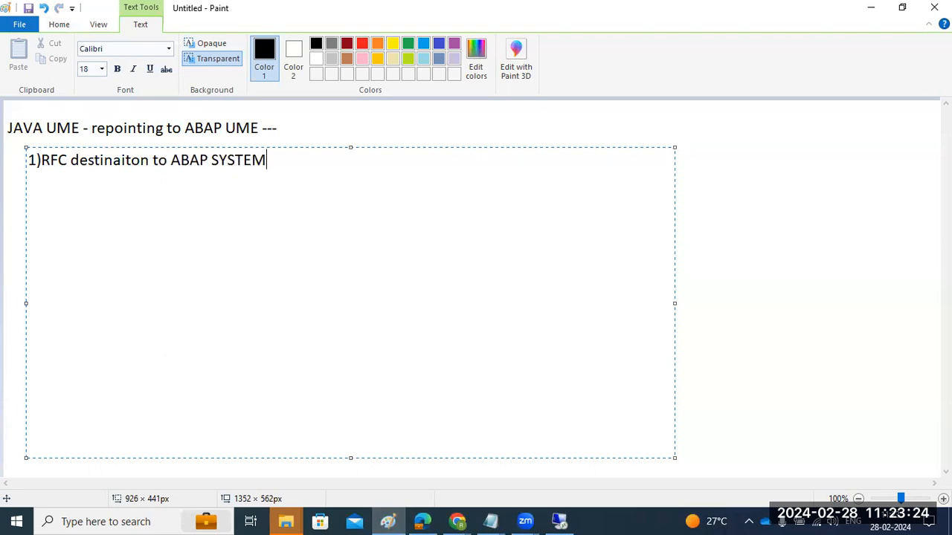
{"action": "key", "text": "Return"}
{"action": "key", "text": "Return"}
{"action": "type", "text": "UME"}
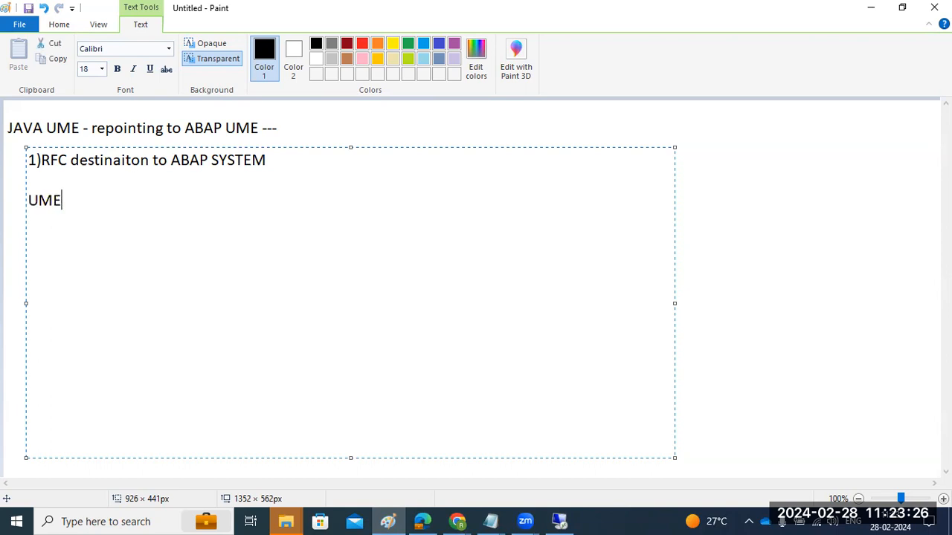
{"action": "type", "text": "BackendSystem"}
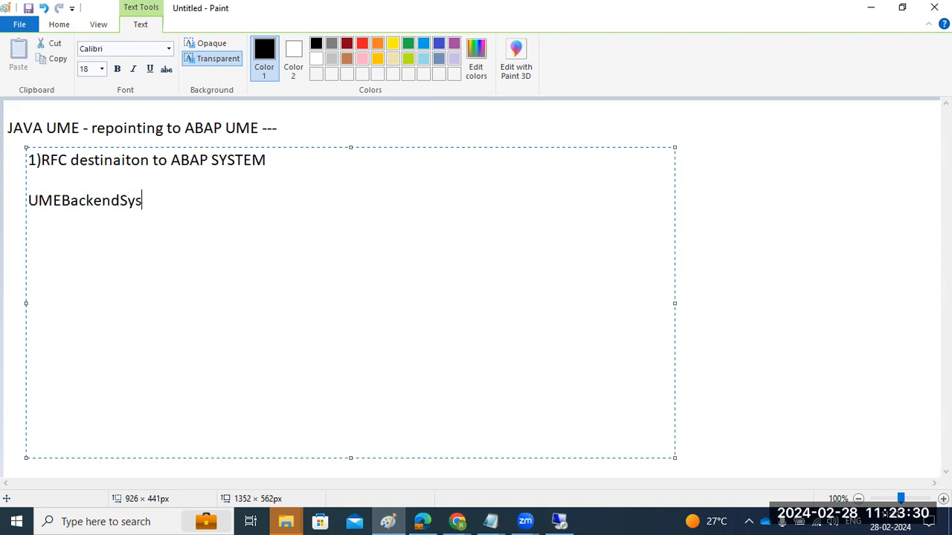
{"action": "key", "text": "BackSpace"}
{"action": "key", "text": "BackSpace"}
{"action": "key", "text": "BackSpace"}
{"action": "key", "text": "BackSpace"}
{"action": "key", "text": "BackSpace"}
{"action": "key", "text": "BackSpace"}
{"action": "type", "text": "Connec"}
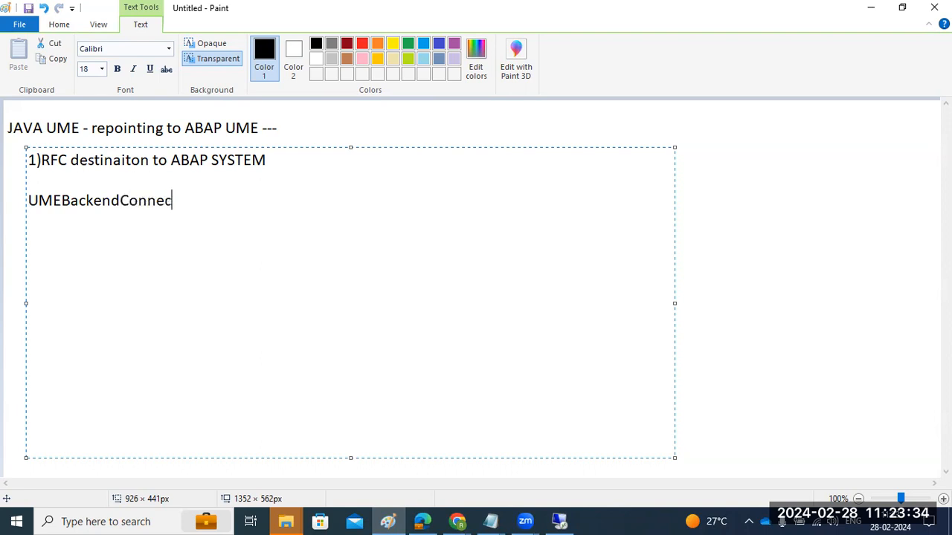
{"action": "type", "text": "tion ----"}
{"action": "key", "text": "Return"}
{"action": "key", "text": "Return"}
{"action": "type", "text": "NWA ---"}
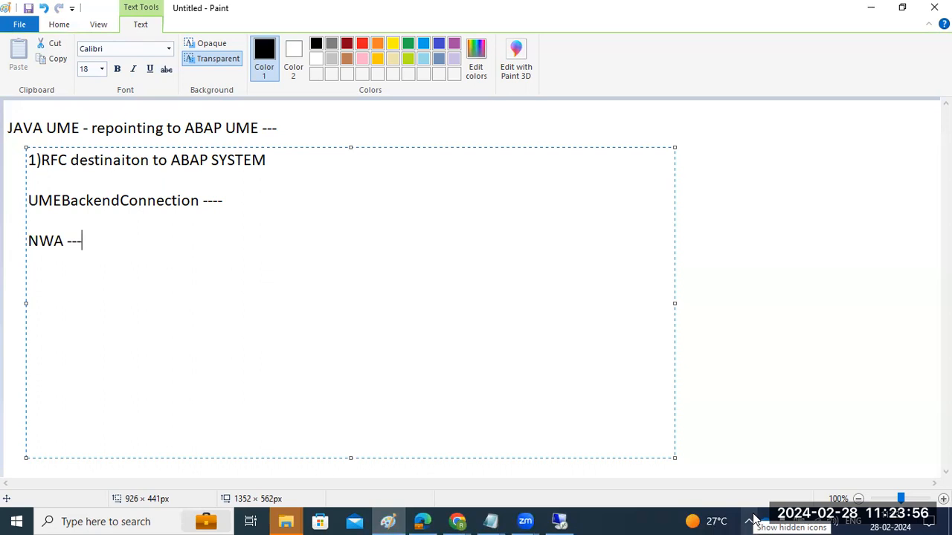
{"action": "left_click", "coordinate": [560, 522]}
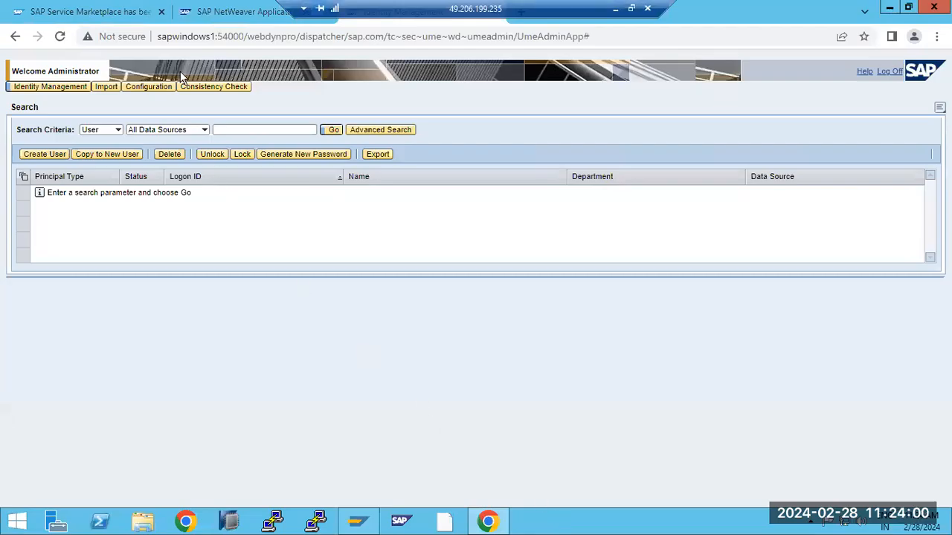
- Open SAP NetWeaver Administrator from the start page and enter 'dest' in its search box
{"action": "left_click", "coordinate": [212, 12]}
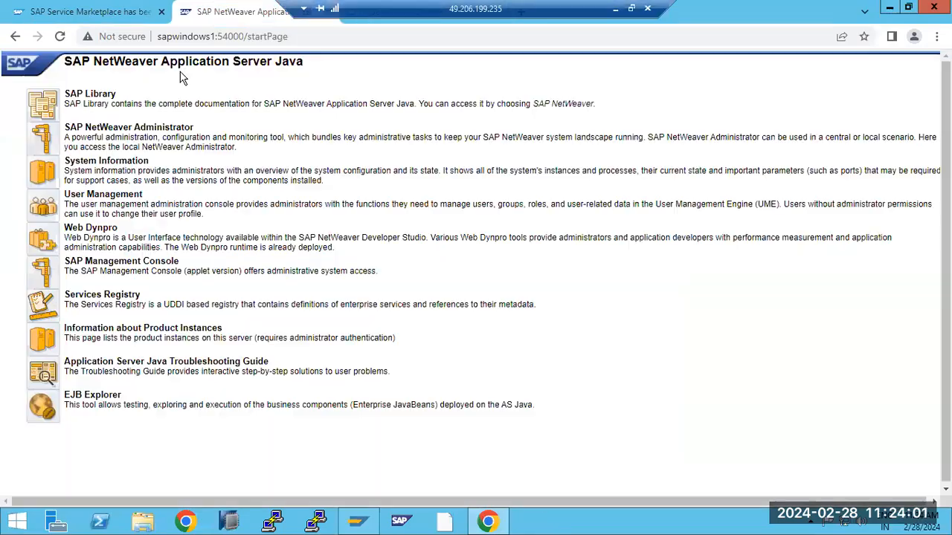
{"action": "left_click", "coordinate": [43, 140]}
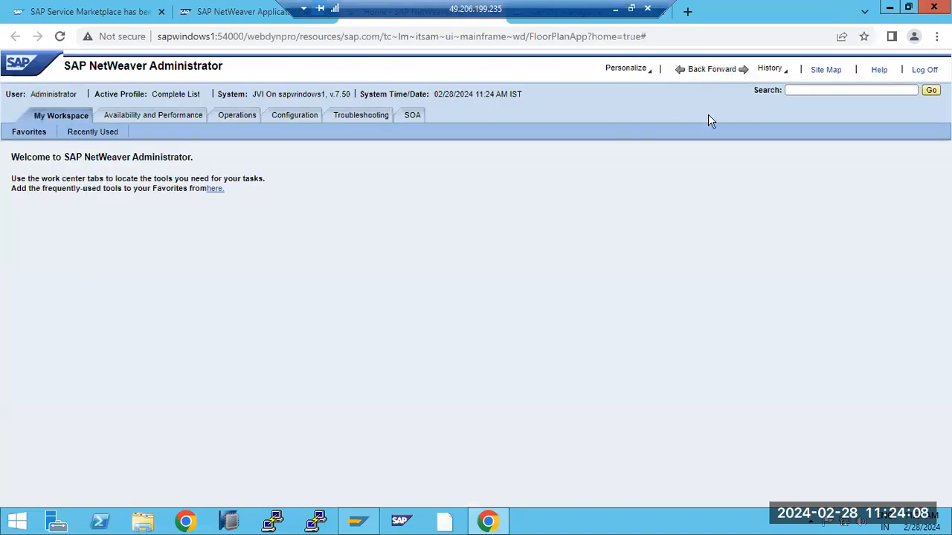
{"action": "left_click", "coordinate": [801, 91]}
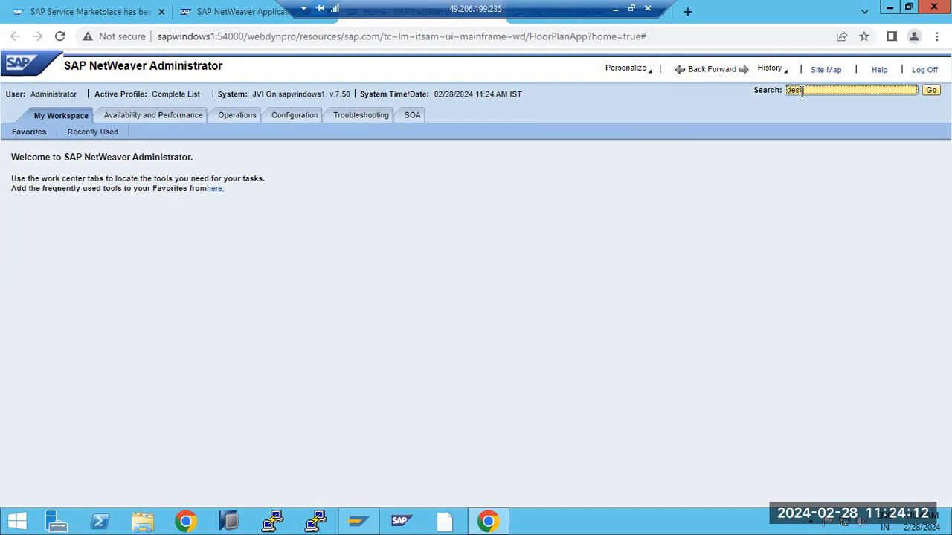
{"action": "type", "text": "desti"}
- Browse the Availability and Performance, Resource Monitoring and Operations areas, then run the 'desti' search
{"action": "left_click", "coordinate": [170, 114]}
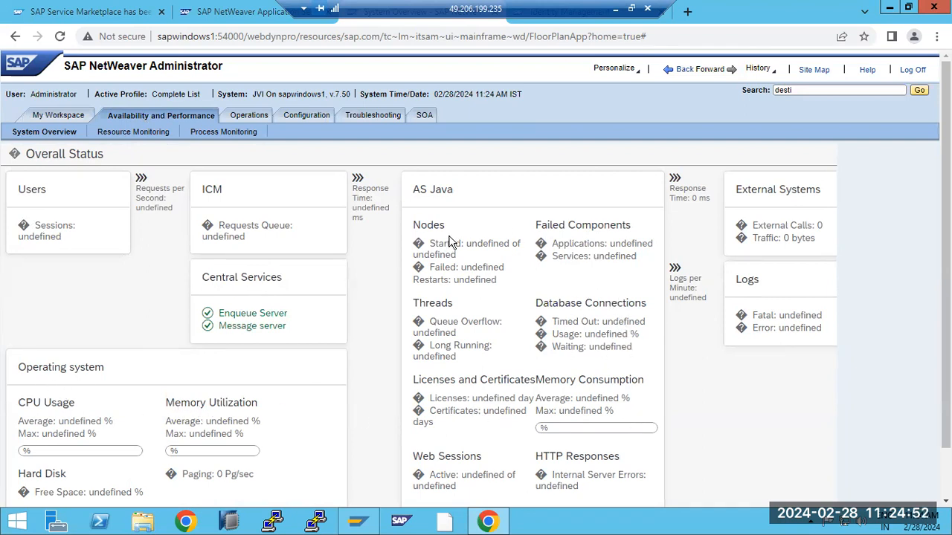
{"action": "scroll", "coordinate": [710, 445], "scroll_direction": "down", "scroll_amount": 1}
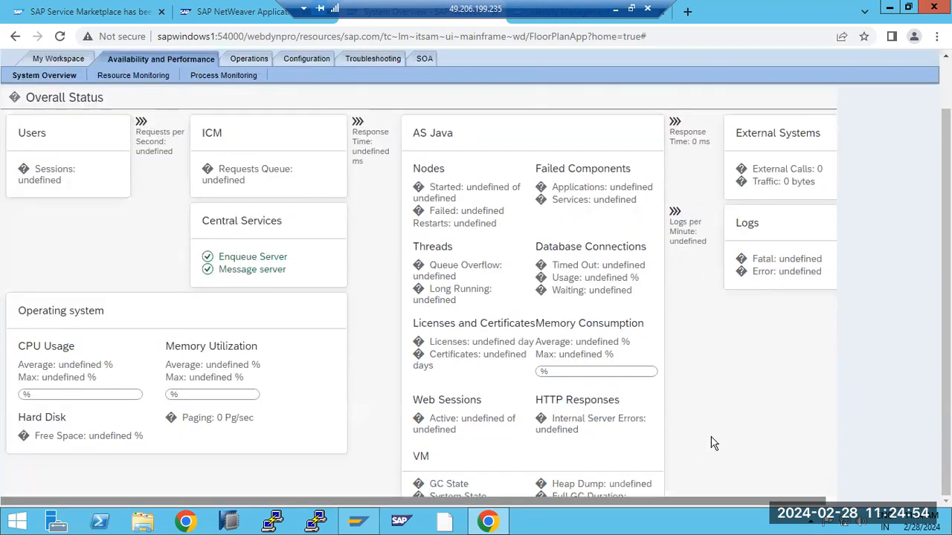
{"action": "scroll", "coordinate": [712, 444], "scroll_direction": "up", "scroll_amount": 1}
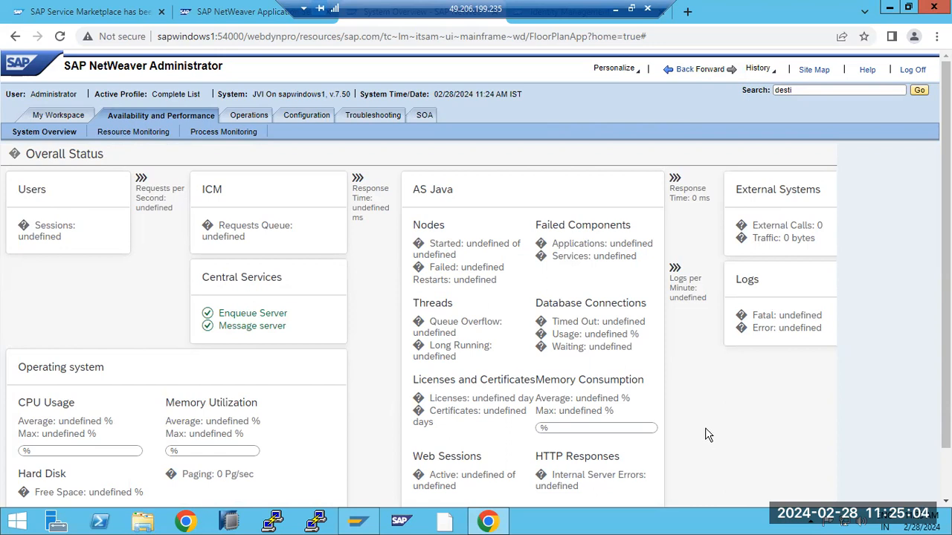
{"action": "left_click", "coordinate": [129, 135]}
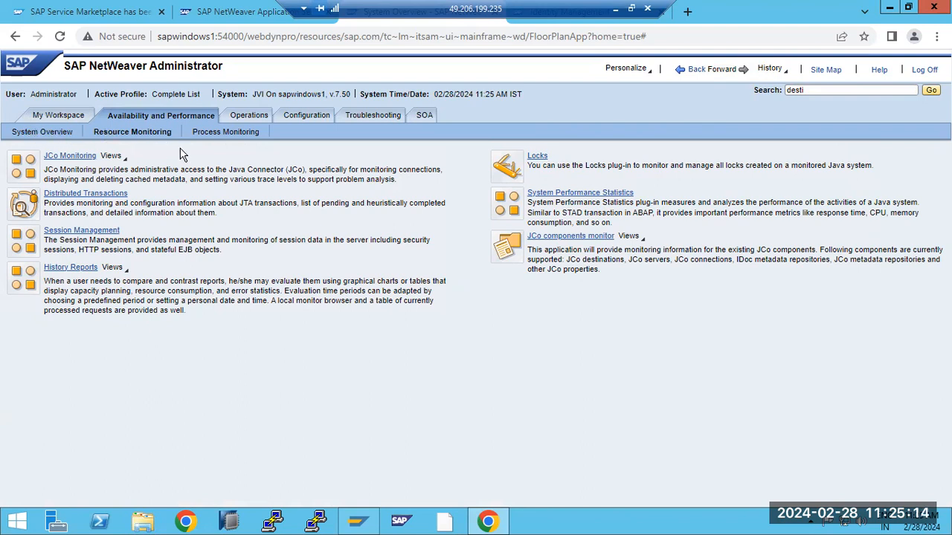
{"action": "left_click", "coordinate": [239, 119]}
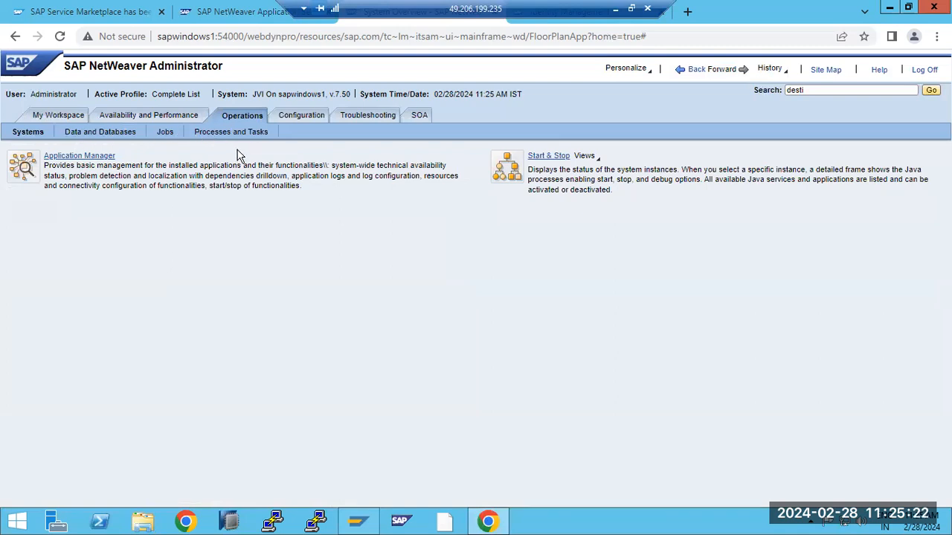
{"action": "left_click", "coordinate": [931, 90]}
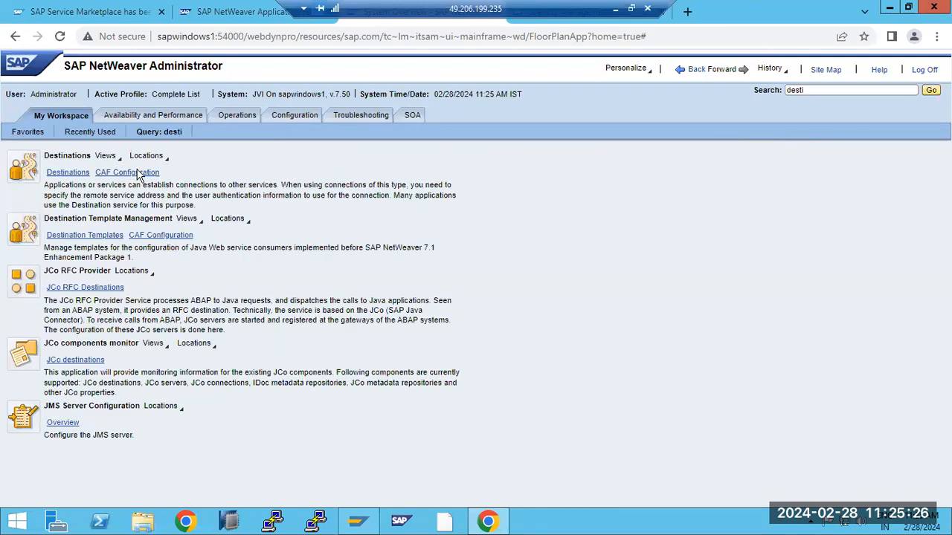
- In Destinations, review the existing UMEBackendConnection settings and start creating a new destination
{"action": "left_click", "coordinate": [65, 177]}
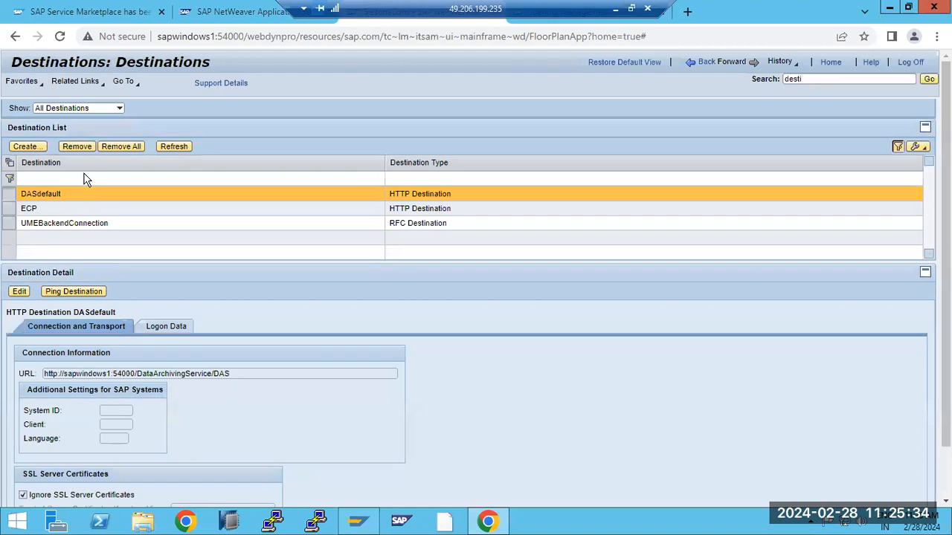
{"action": "left_click", "coordinate": [14, 227]}
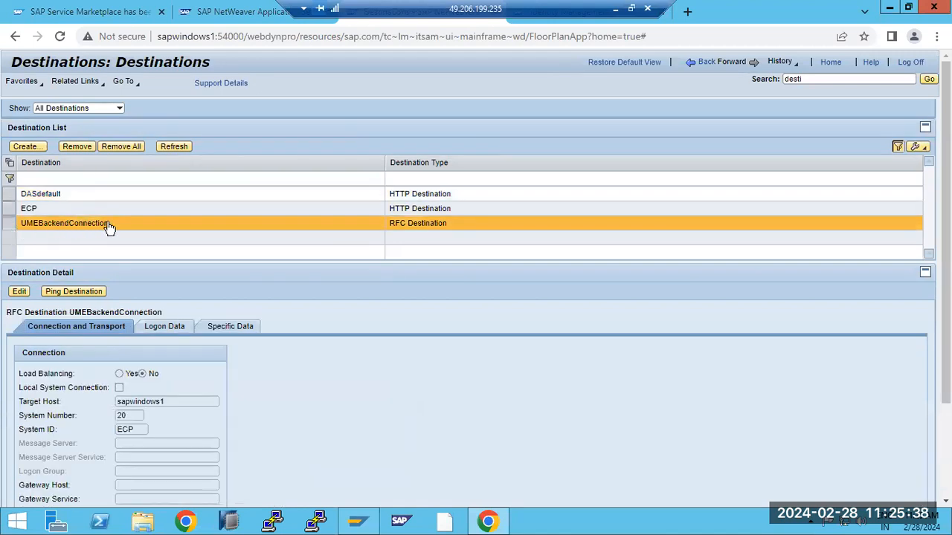
{"action": "left_click", "coordinate": [23, 147]}
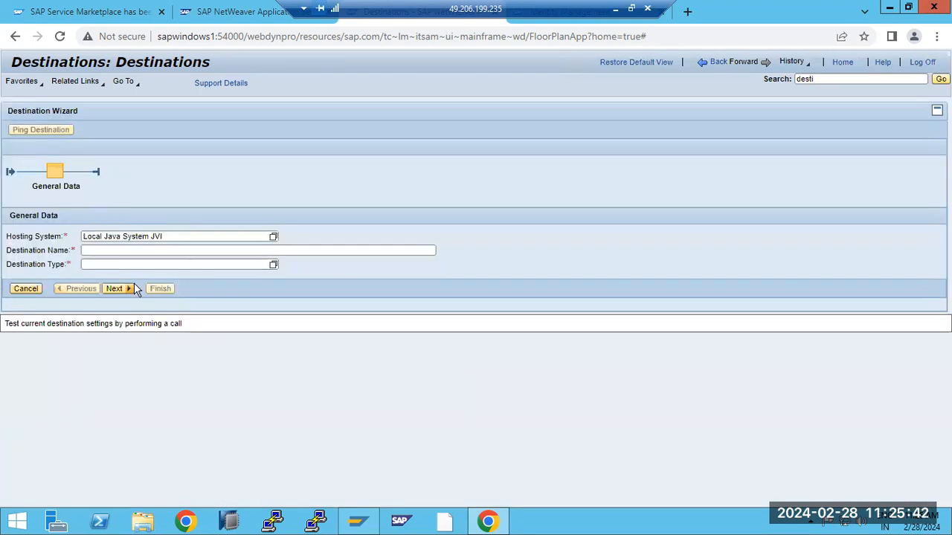
- Set the new destination's type to RFC and name it 'UMEBackendCOnnectio'
{"action": "left_click", "coordinate": [96, 250]}
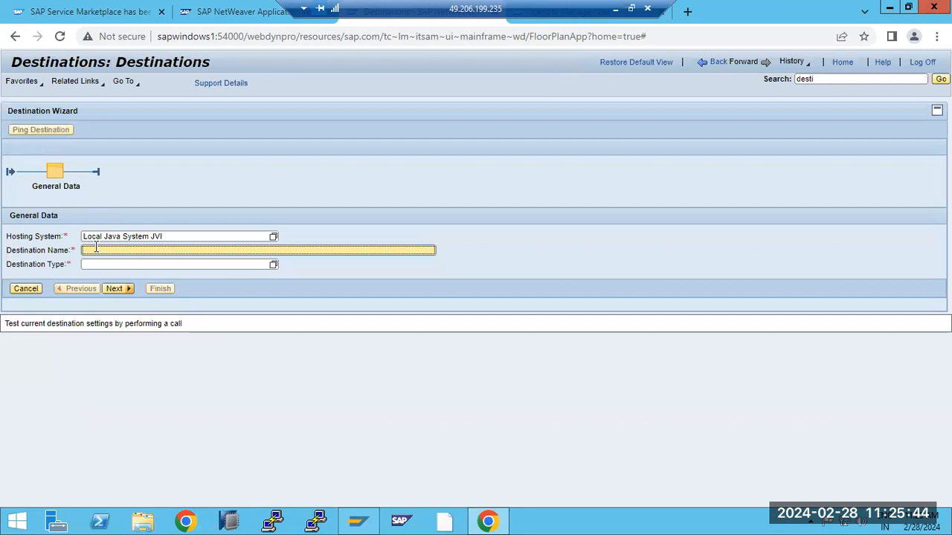
{"action": "type", "text": "UMS"}
{"action": "key", "text": "BackSpace"}
{"action": "key", "text": "BackSpace"}
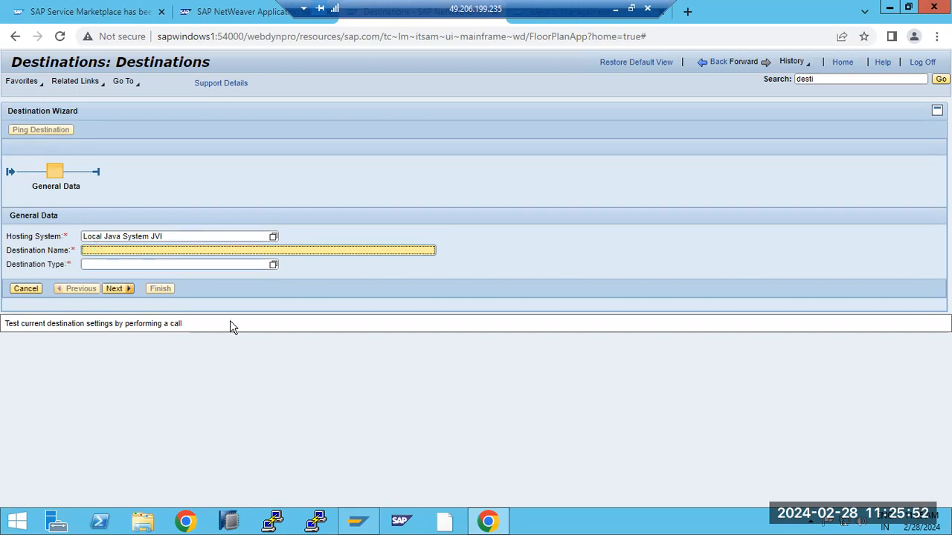
{"action": "left_click", "coordinate": [272, 265]}
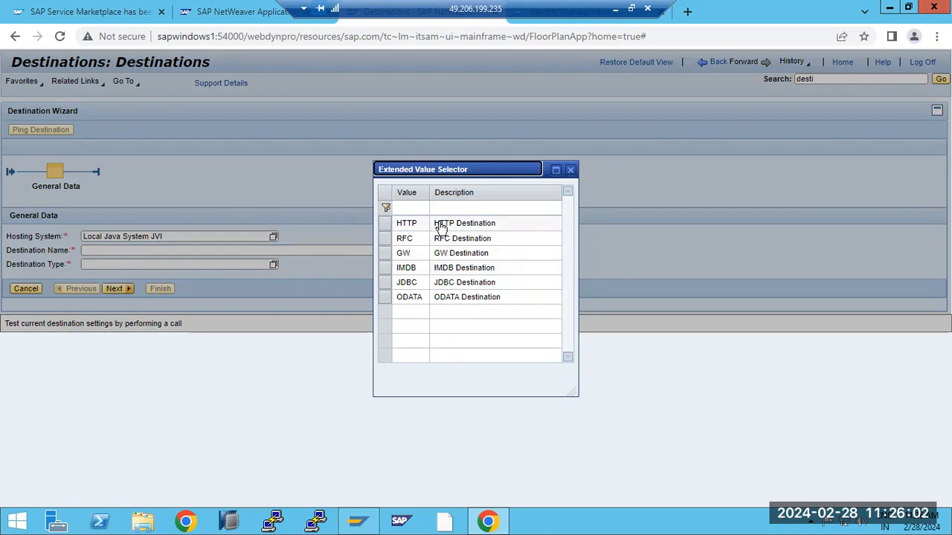
{"action": "left_click", "coordinate": [459, 245]}
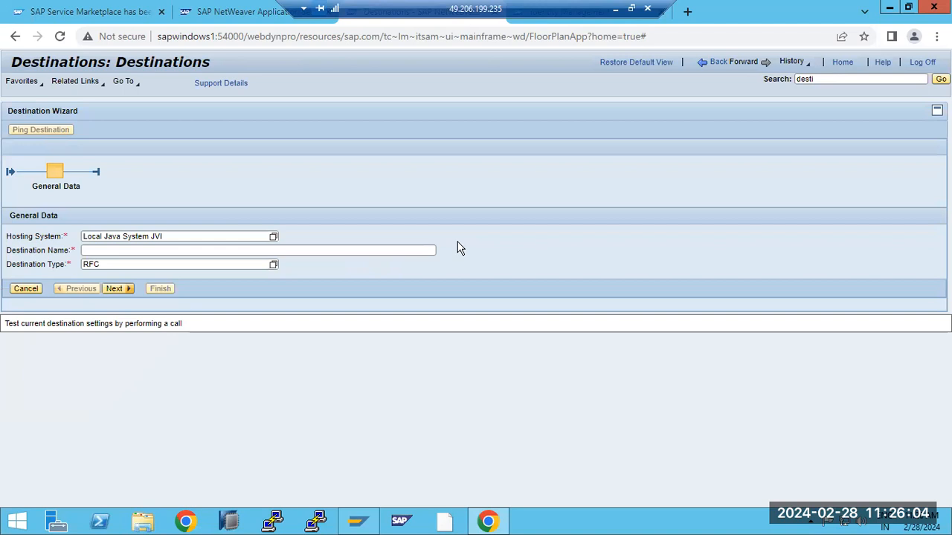
{"action": "left_click", "coordinate": [104, 250]}
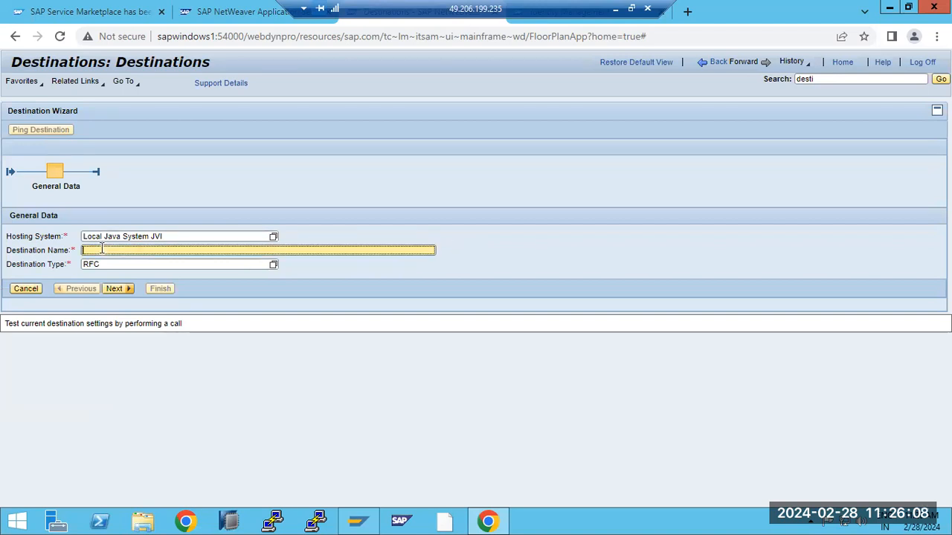
{"action": "type", "text": "UMEBackendCO"}
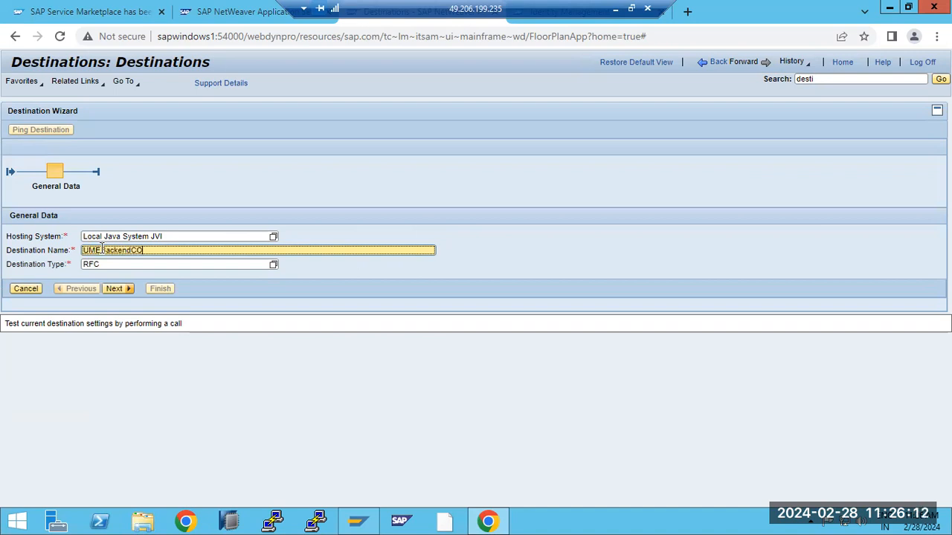
{"action": "type", "text": "nnection"}
- On Connection and Transport, disable load balancing and set target host sapwindows1
{"action": "left_click", "coordinate": [113, 288]}
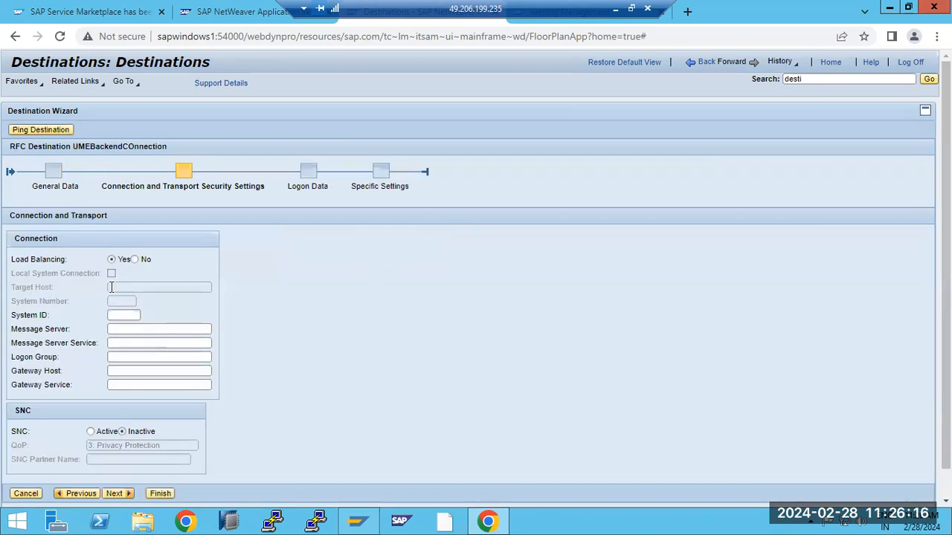
{"action": "left_click", "coordinate": [135, 260]}
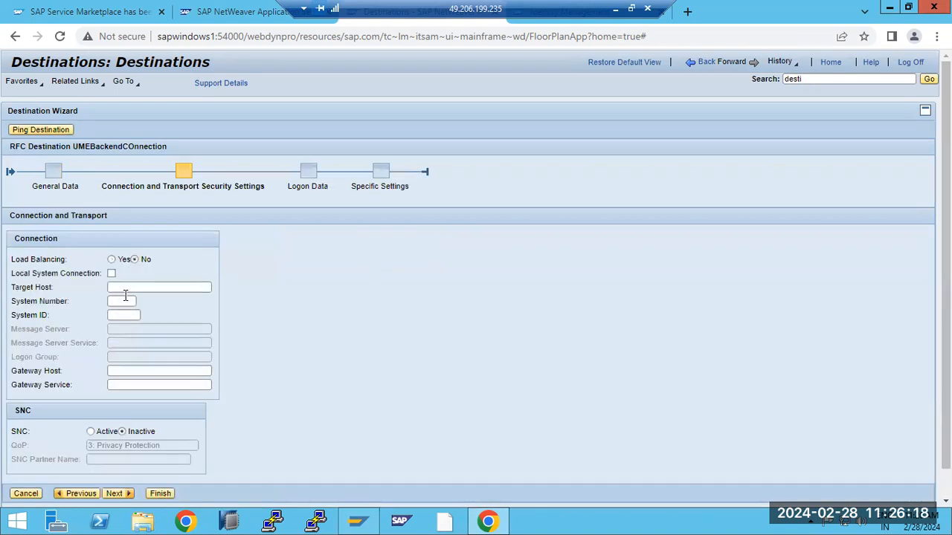
{"action": "left_click", "coordinate": [119, 285]}
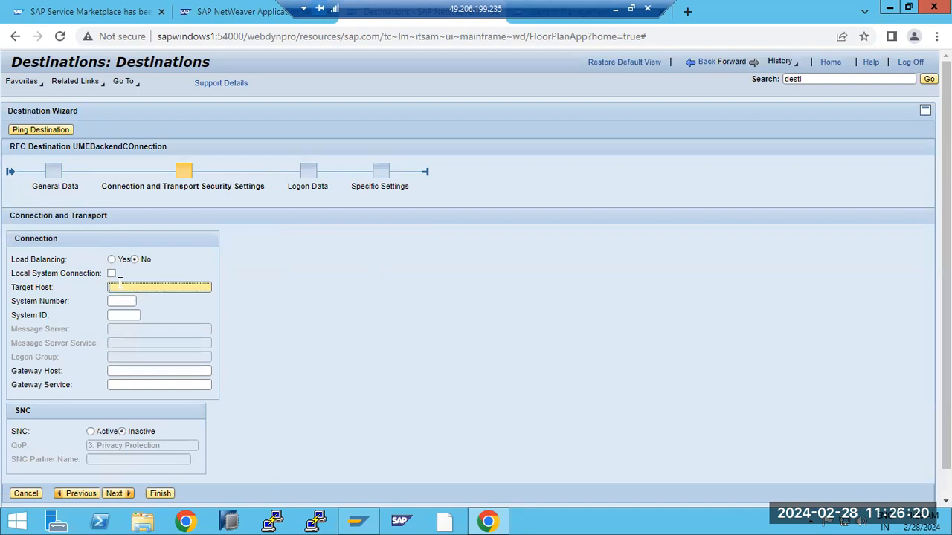
{"action": "type", "text": "sapwindows1"}
{"action": "left_click", "coordinate": [119, 301]}
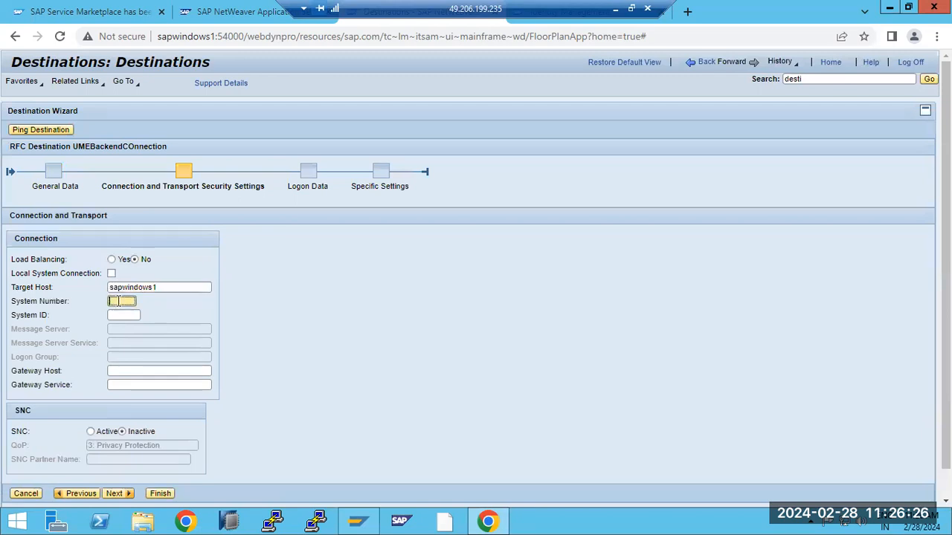
- After checking SAP Logon, enter system number 20 and system ID ECP, then continue to Logon Data
{"action": "left_click", "coordinate": [357, 521]}
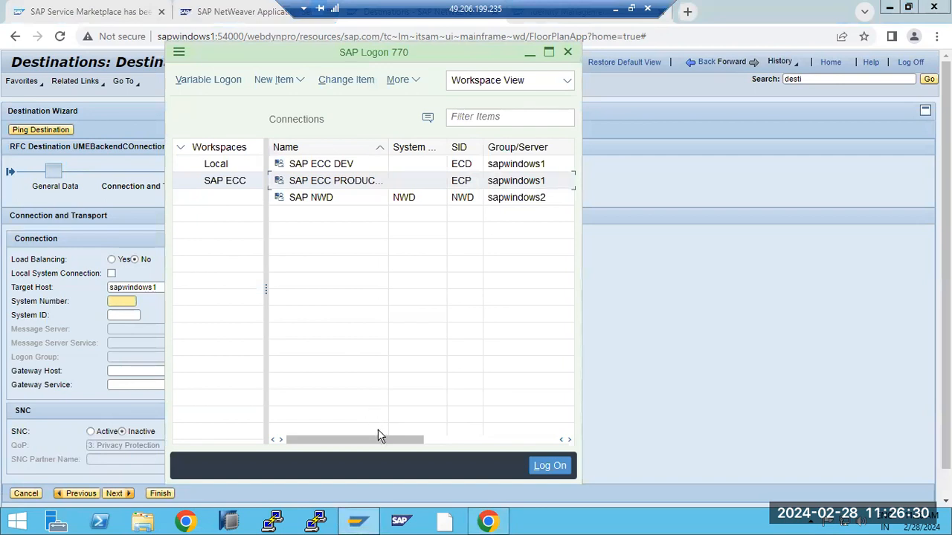
{"action": "left_click_drag", "start_coordinate": [383, 440], "coordinate": [466, 433]}
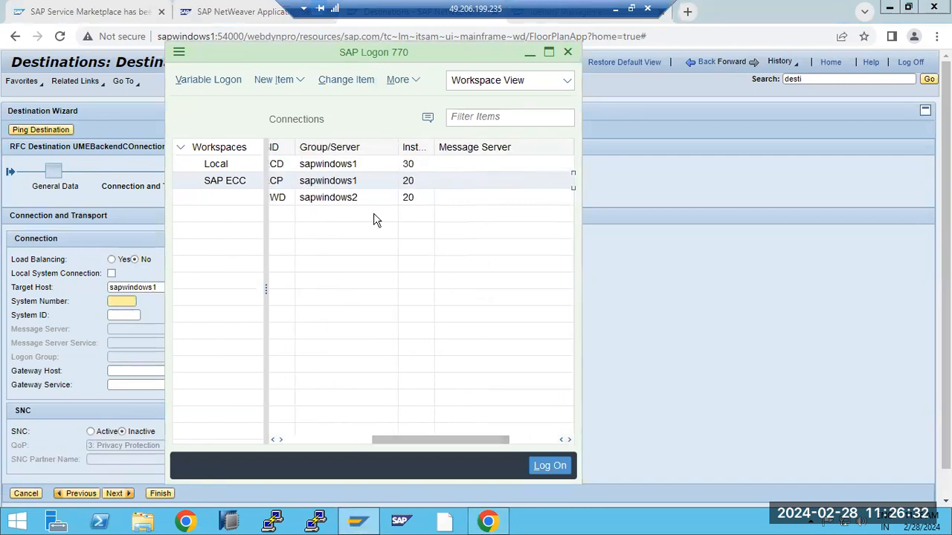
{"action": "left_click", "coordinate": [104, 315]}
{"action": "left_click", "coordinate": [121, 302]}
{"action": "type", "text": "20"}
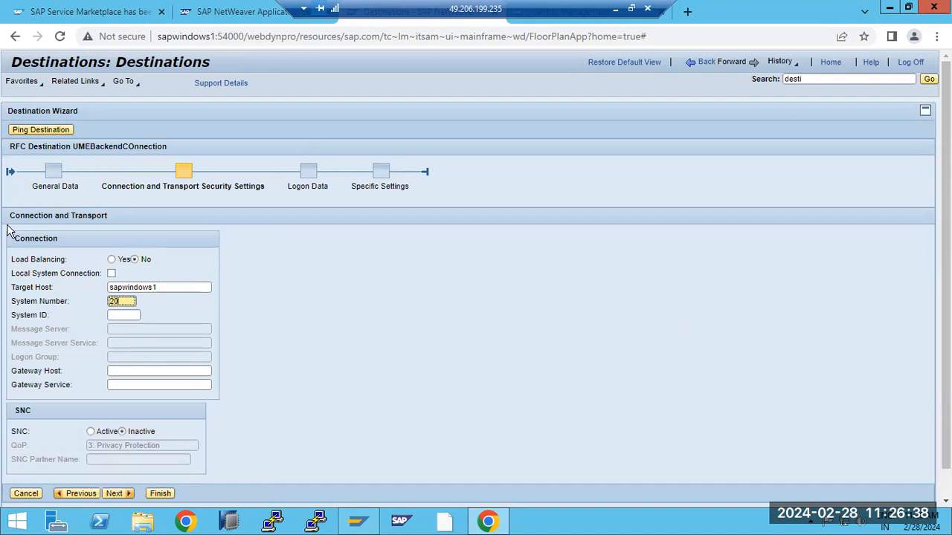
{"action": "left_click", "coordinate": [117, 317]}
{"action": "type", "text": "ERP"}
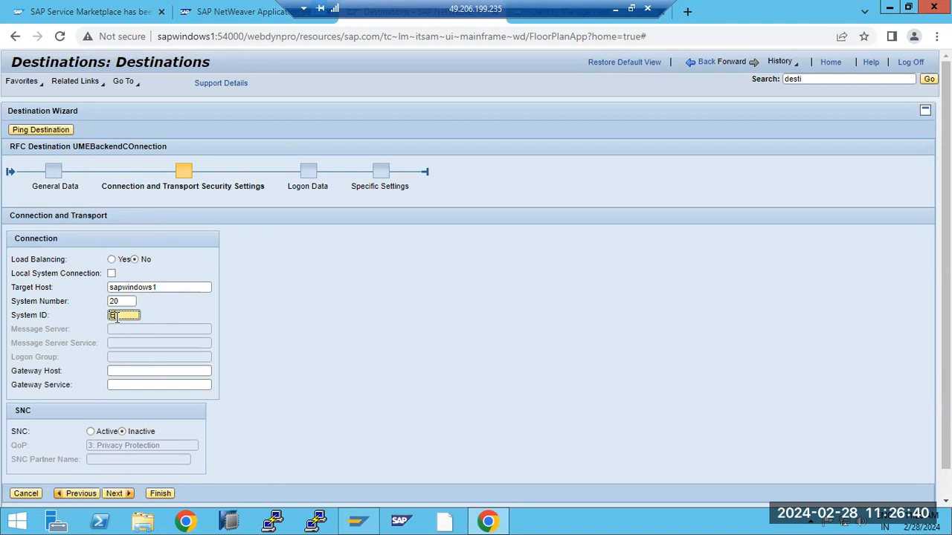
{"action": "left_click", "coordinate": [115, 494]}
{"action": "left_click", "coordinate": [73, 275]}
- Enter language en, client 100, technical user SAPJSF and its password, then go to Specific Settings
{"action": "type", "text": "en"}
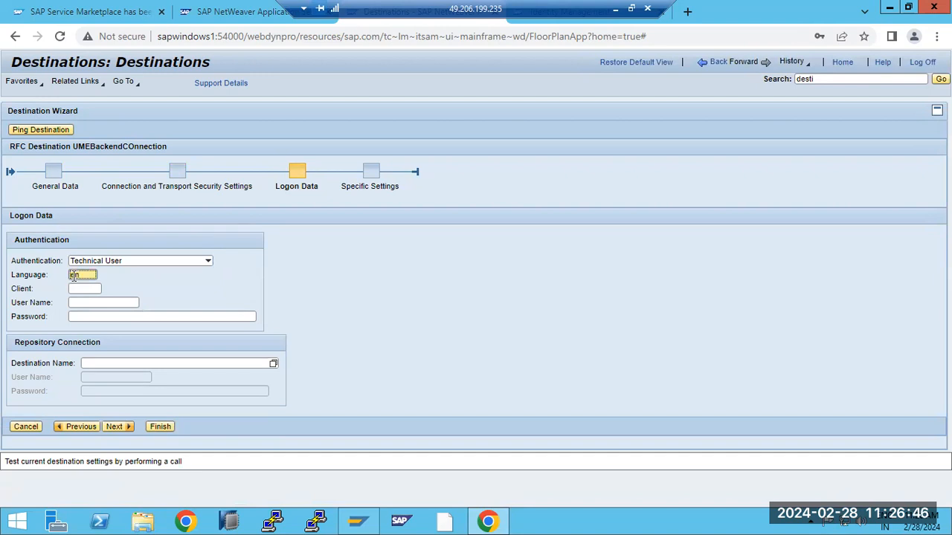
{"action": "left_click", "coordinate": [77, 291]}
{"action": "type", "text": "100"}
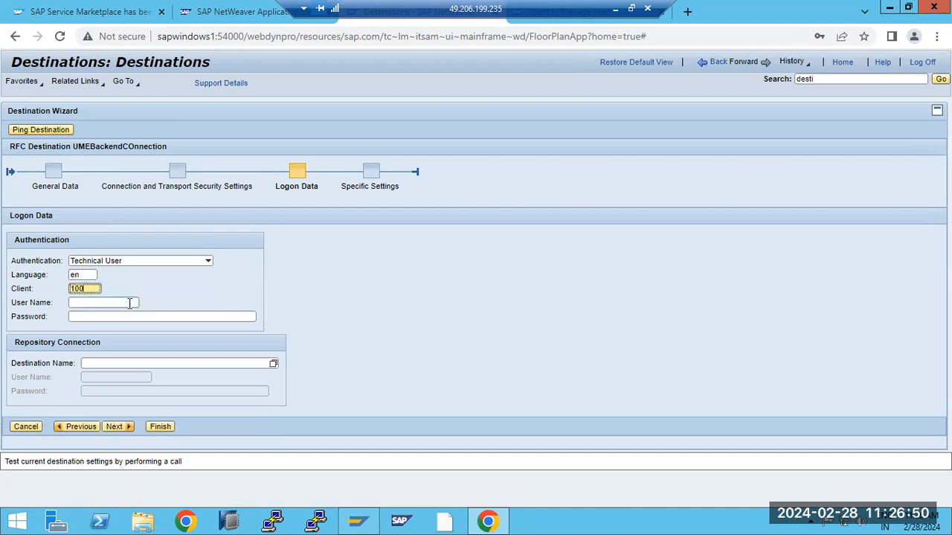
{"action": "left_click", "coordinate": [130, 303]}
{"action": "type", "text": "SAP"}
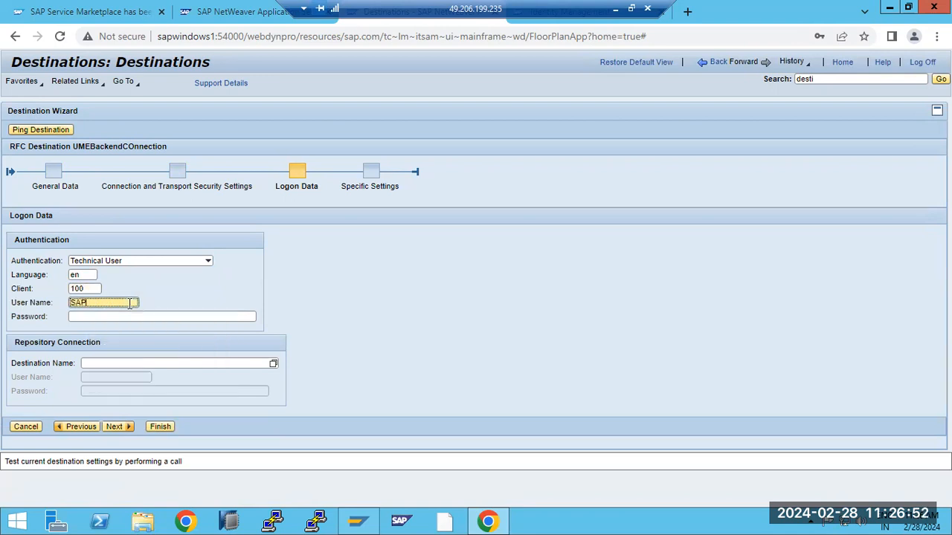
{"action": "type", "text": "JSF"}
{"action": "key", "text": "Tab"}
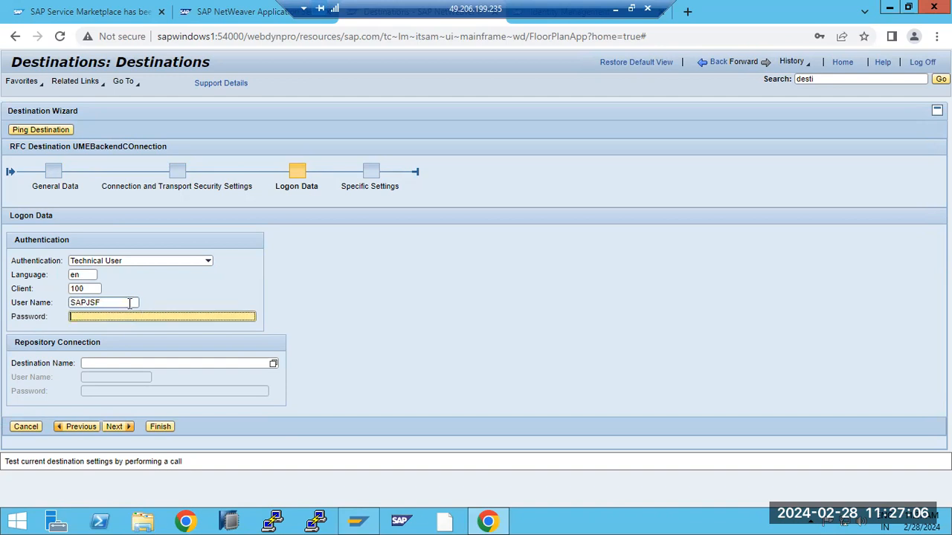
{"action": "type", "text": "•••••••••"}
{"action": "left_click", "coordinate": [116, 306]}
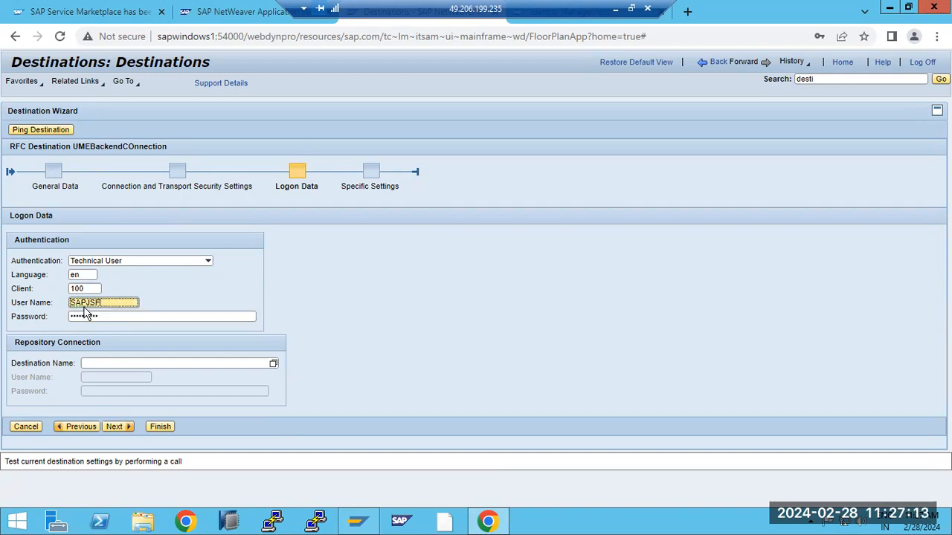
{"action": "left_click", "coordinate": [116, 427]}
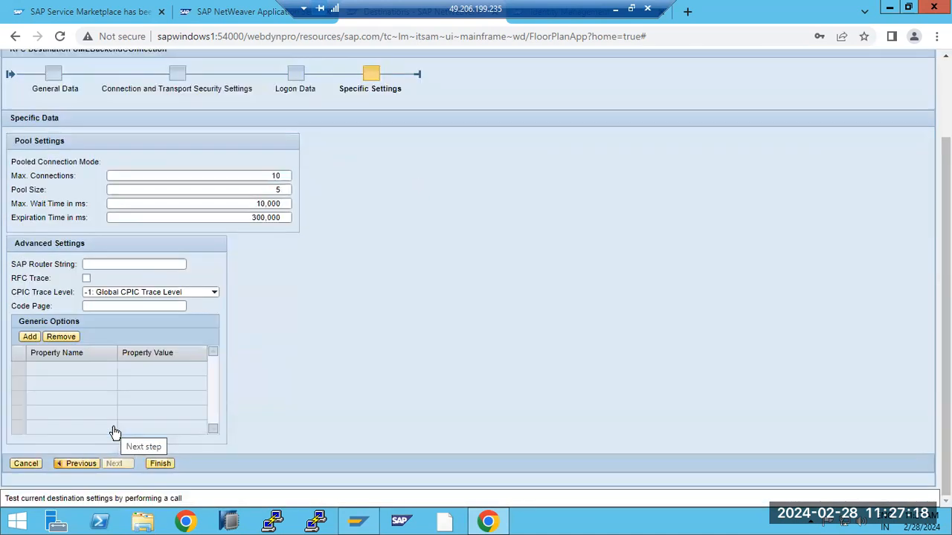
- Save the new destination, then review the original UMEBackendConnection's logon data with user ddic
{"action": "left_click", "coordinate": [164, 464]}
{"action": "left_click", "coordinate": [837, 241]}
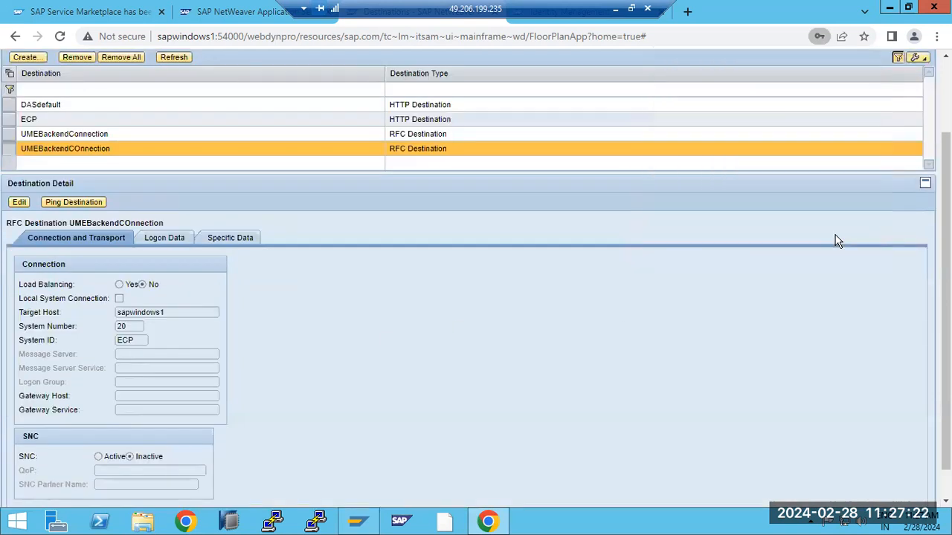
{"action": "left_click", "coordinate": [59, 135]}
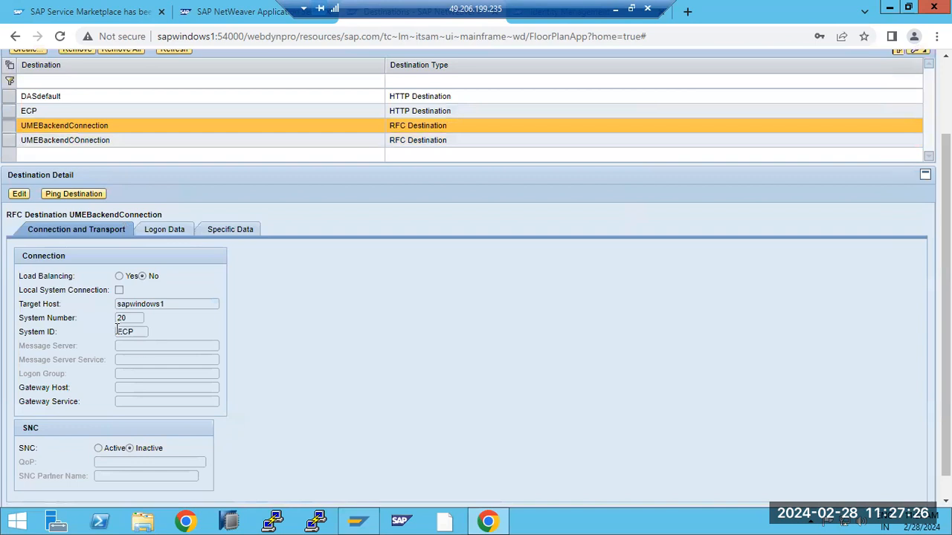
{"action": "left_click", "coordinate": [158, 232]}
{"action": "left_click", "coordinate": [95, 360]}
{"action": "left_click_drag", "start_coordinate": [95, 360], "coordinate": [135, 374]}
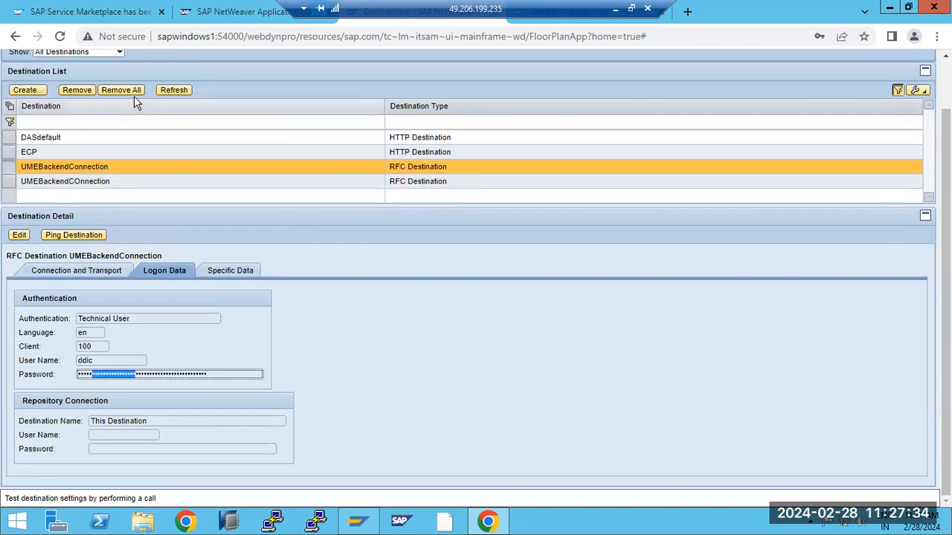
- Ping UMEBackendConnection successfully, then select UMEBackendCOnnection and request its removal
{"action": "left_click", "coordinate": [60, 237]}
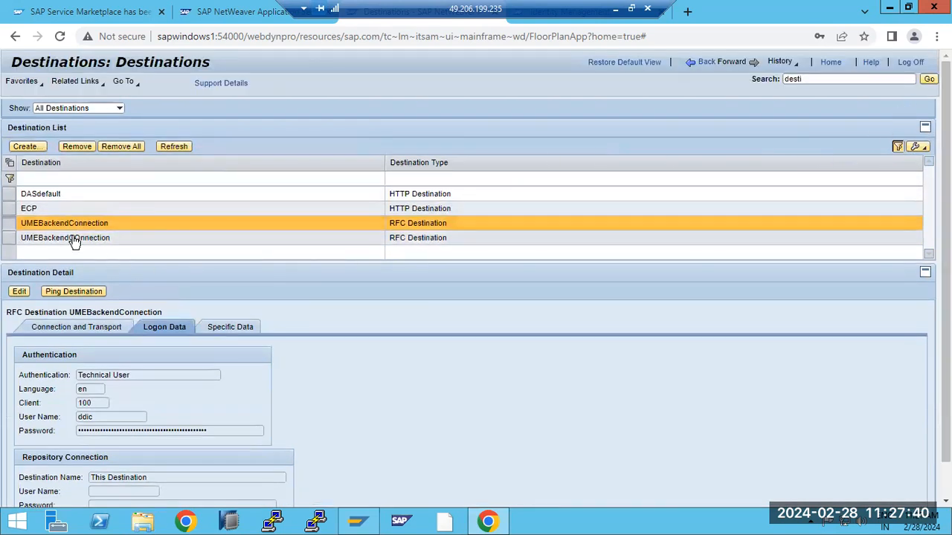
{"action": "left_click", "coordinate": [72, 293]}
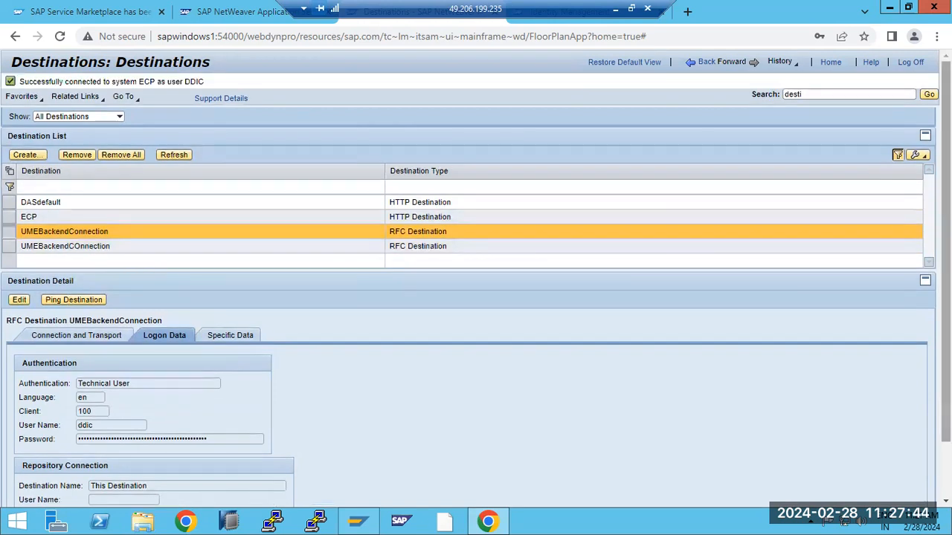
{"action": "left_click_drag", "start_coordinate": [50, 82], "coordinate": [188, 96]}
{"action": "left_click", "coordinate": [9, 248]}
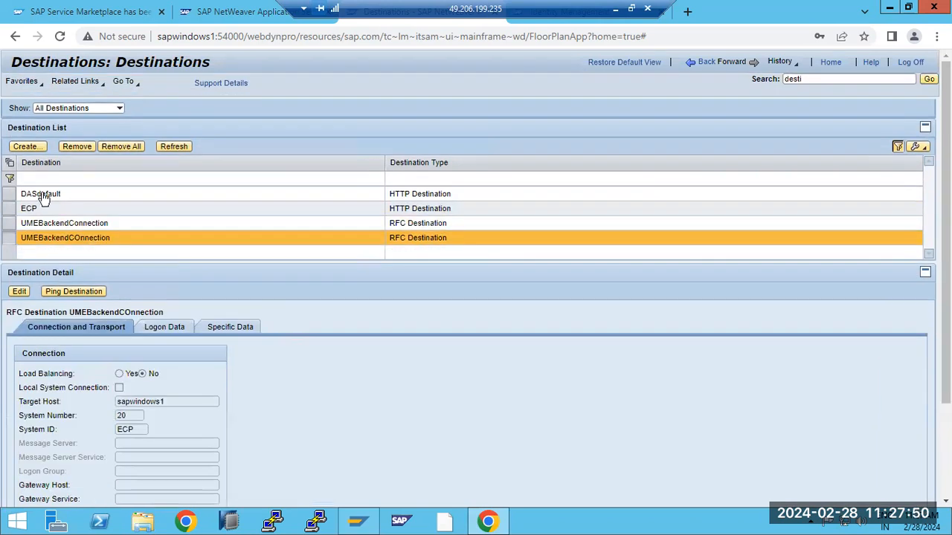
{"action": "left_click", "coordinate": [77, 148]}
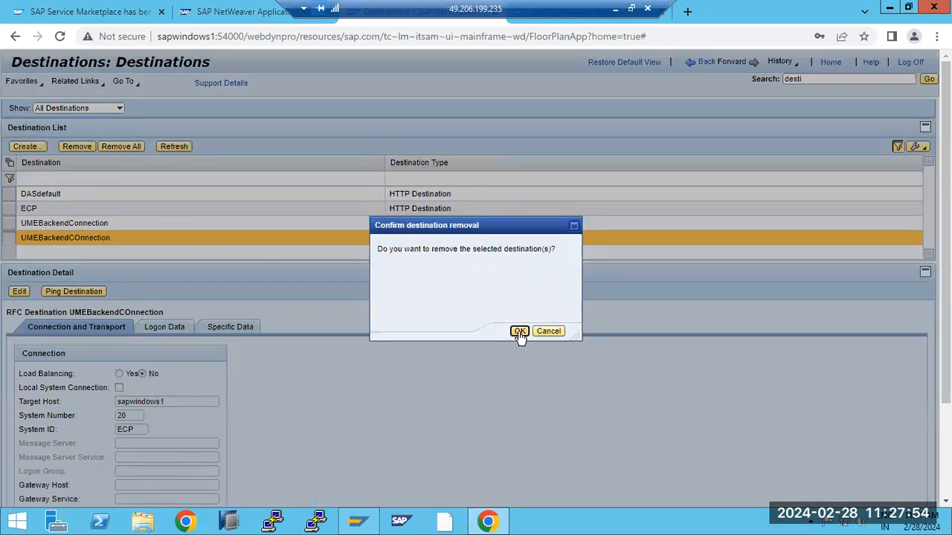
- Confirm removing UMEBackendCOnnection, then compare the UMEBackendConnection and ECP destination details
{"action": "left_click", "coordinate": [519, 333]}
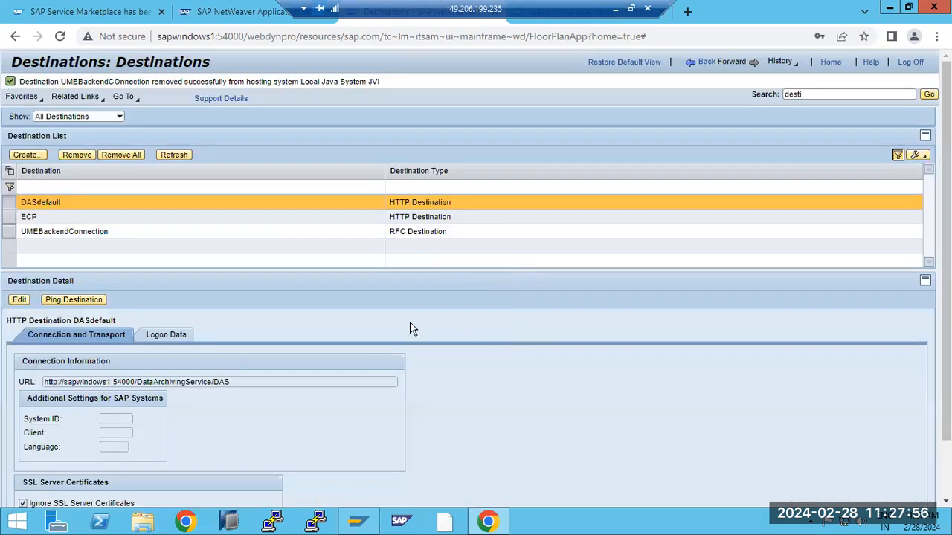
{"action": "left_click", "coordinate": [51, 234]}
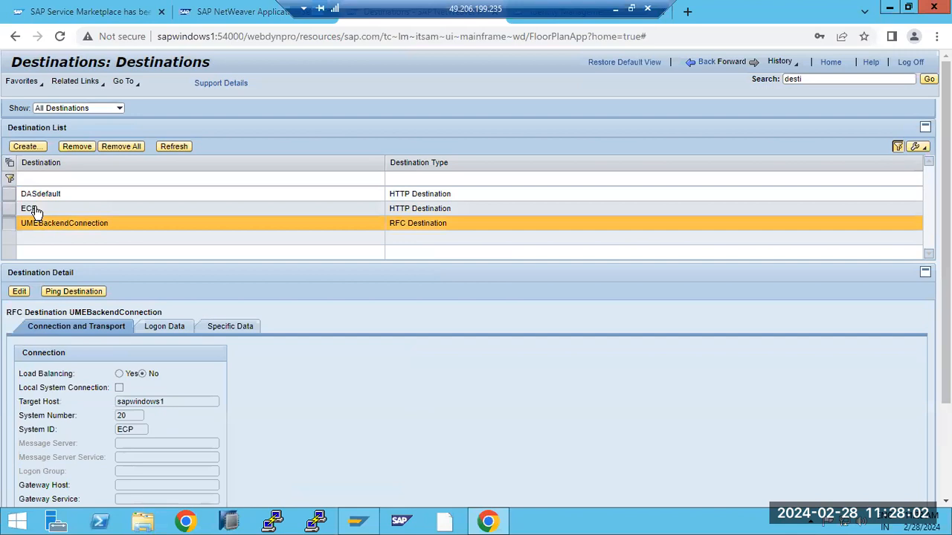
{"action": "left_click", "coordinate": [34, 211]}
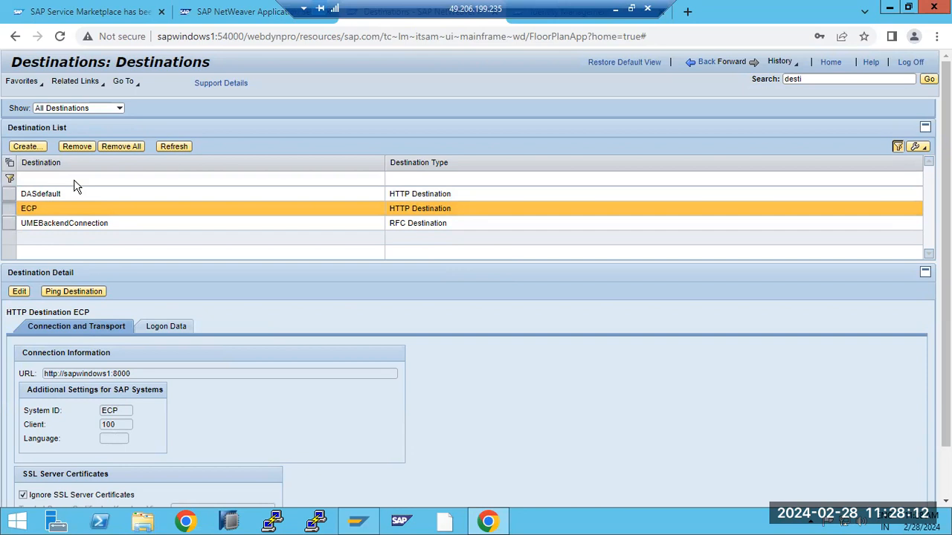
{"action": "left_click", "coordinate": [37, 227]}
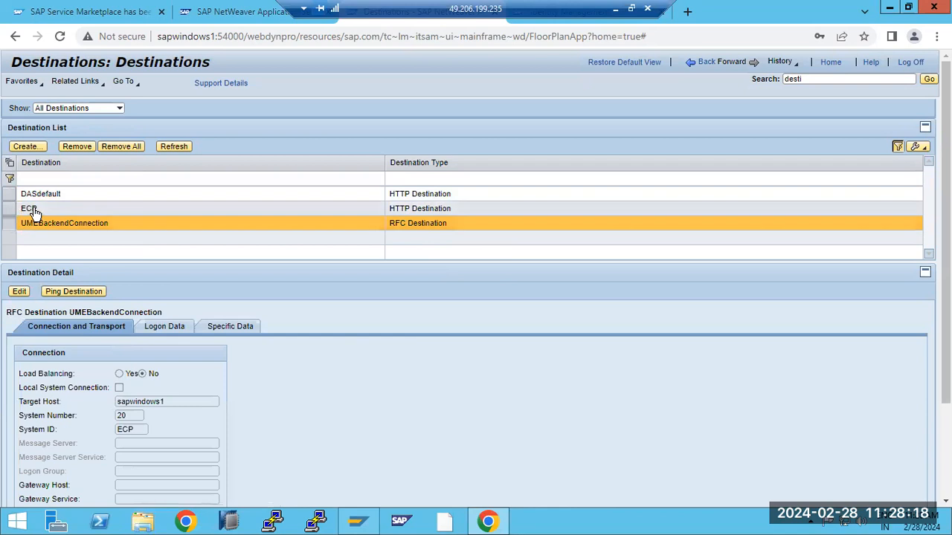
{"action": "left_click", "coordinate": [34, 211]}
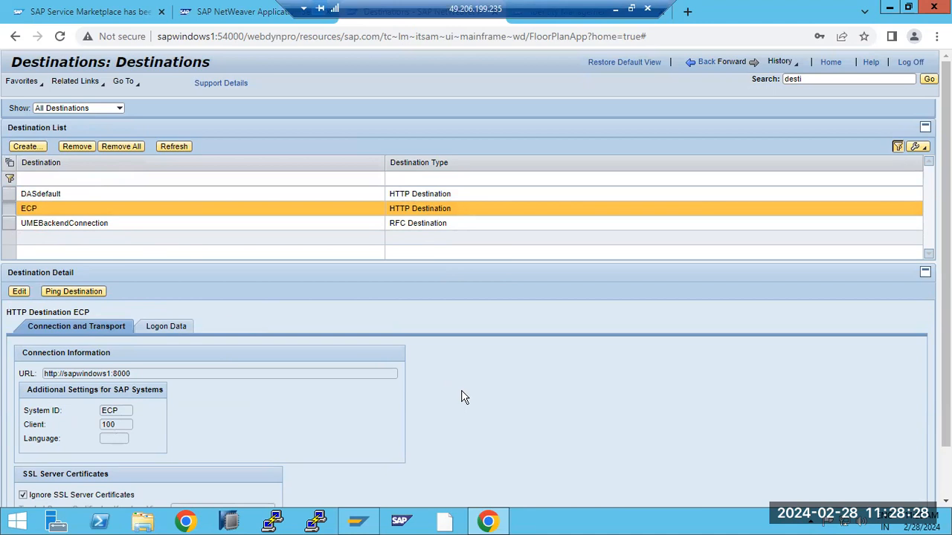
{"action": "left_click", "coordinate": [615, 9]}
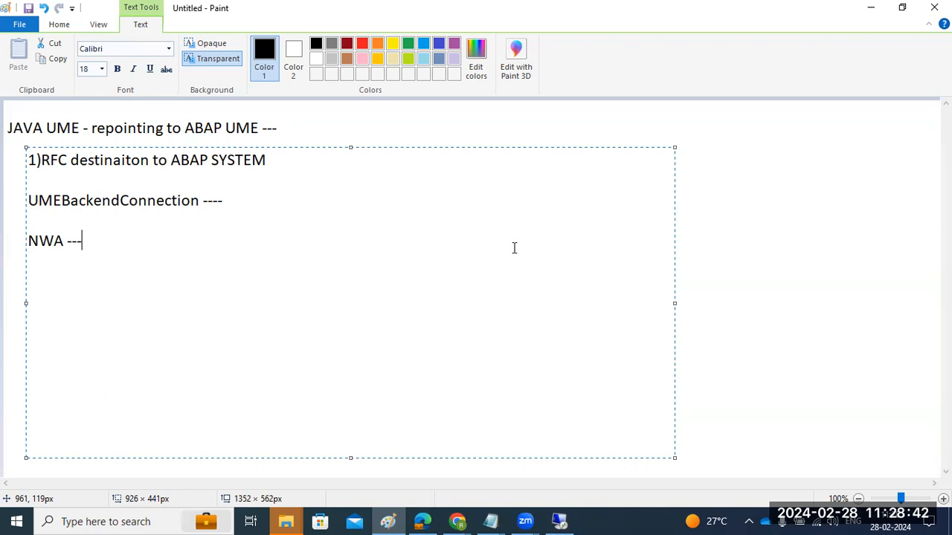
- Review the UMEBackendConnection note in Paint, then return to the remote SAP Destinations page
{"action": "left_click_drag", "start_coordinate": [62, 200], "coordinate": [209, 215]}
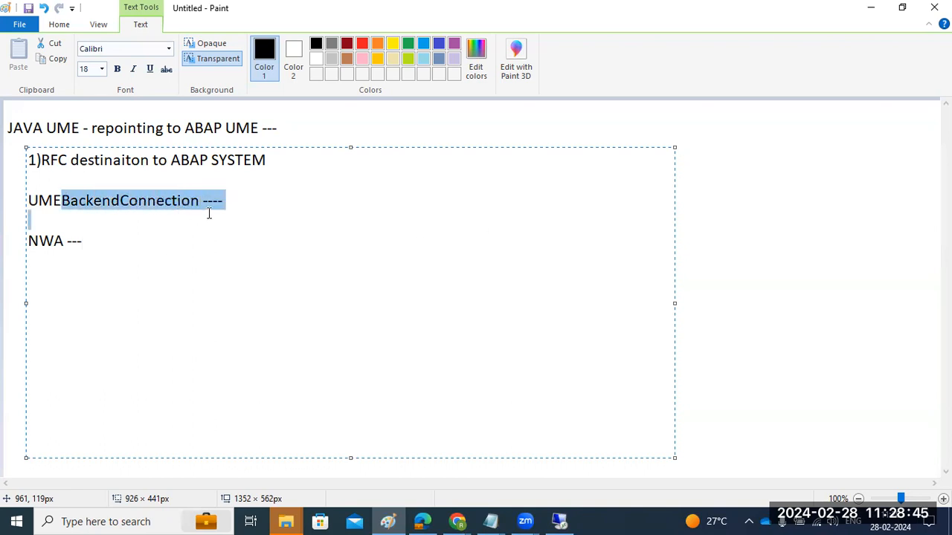
{"action": "left_click", "coordinate": [139, 236]}
{"action": "left_click", "coordinate": [559, 521]}
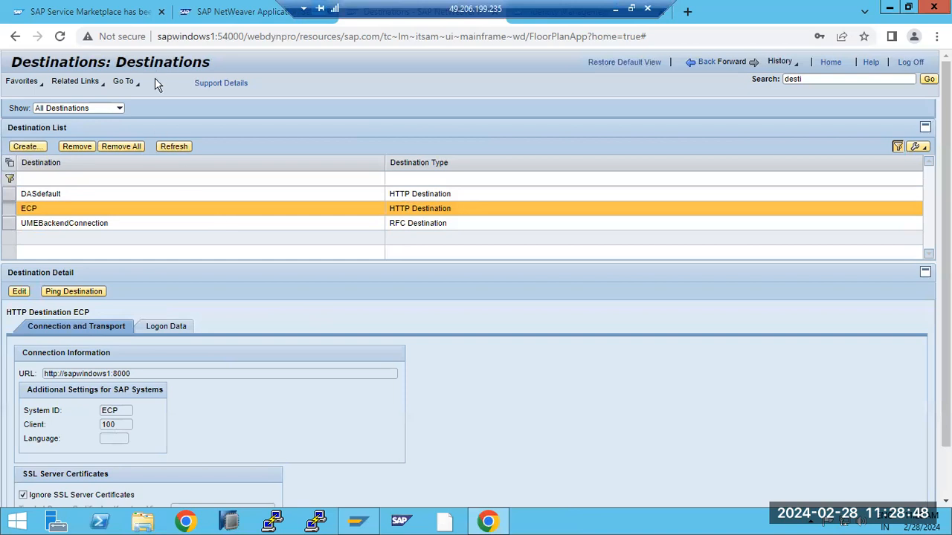
- Switch to Identity Management and open the UME Configuration in modify mode
{"action": "left_click_drag", "start_coordinate": [366, 9], "coordinate": [656, 9]}
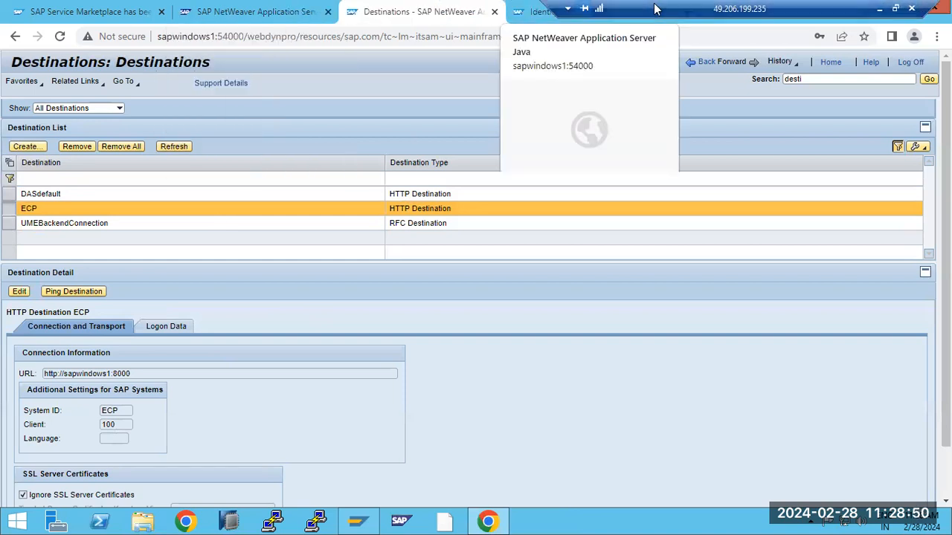
{"action": "left_click", "coordinate": [656, 8]}
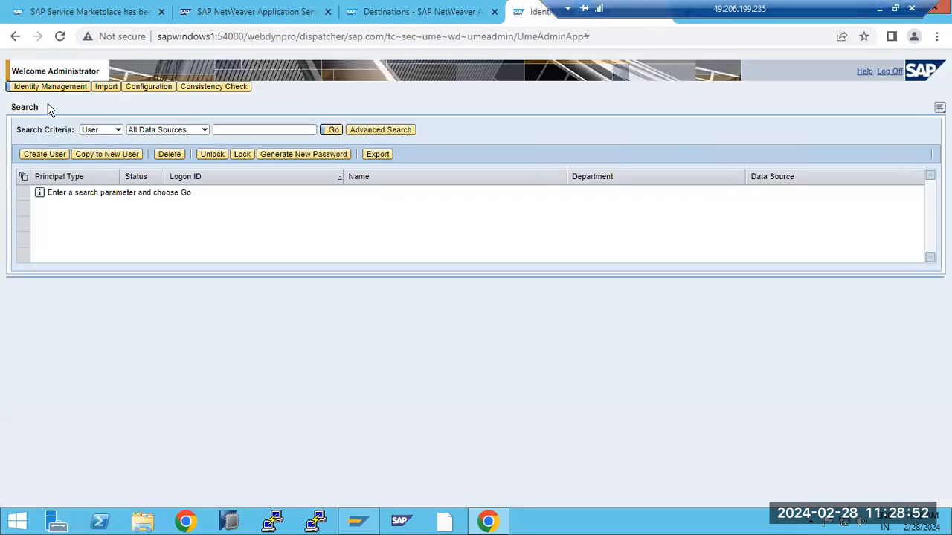
{"action": "left_click", "coordinate": [151, 93]}
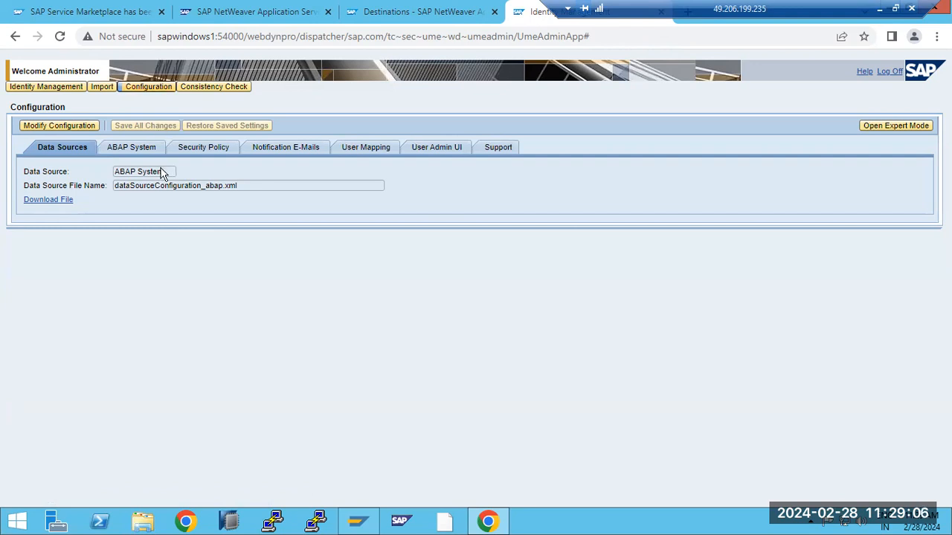
{"action": "left_click", "coordinate": [49, 128]}
- Confirm both ABAP System RFC destinations read UMEBackendConnection and save all changes
{"action": "left_click", "coordinate": [145, 149]}
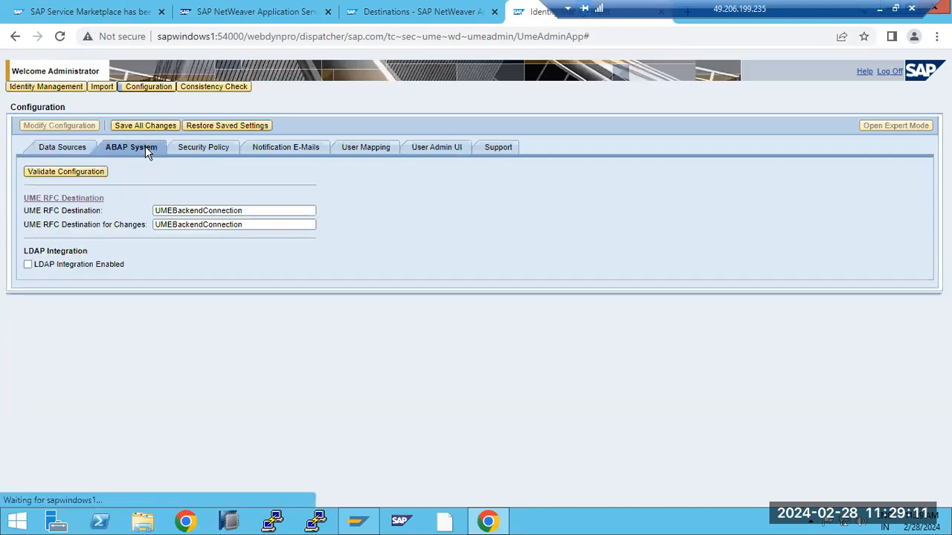
{"action": "double_click", "coordinate": [161, 210]}
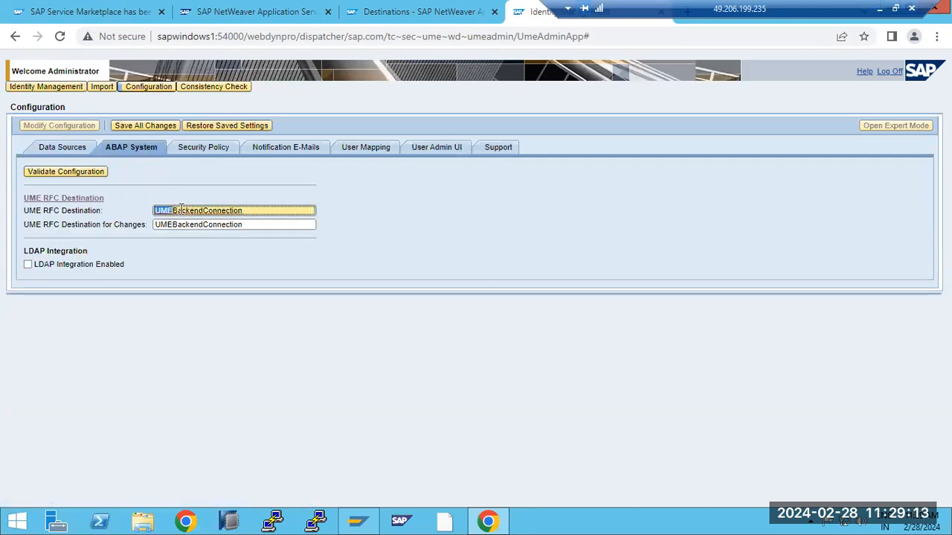
{"action": "double_click", "coordinate": [246, 224]}
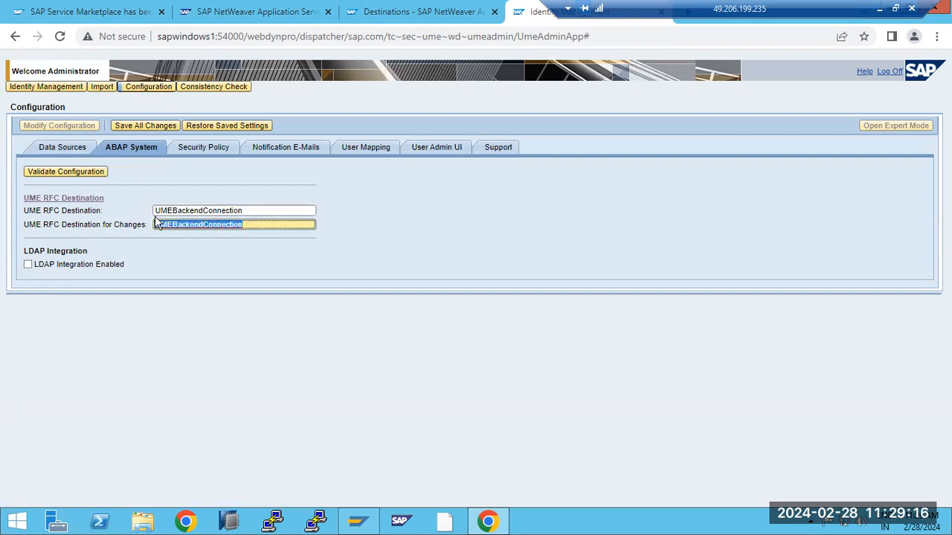
{"action": "double_click", "coordinate": [247, 211]}
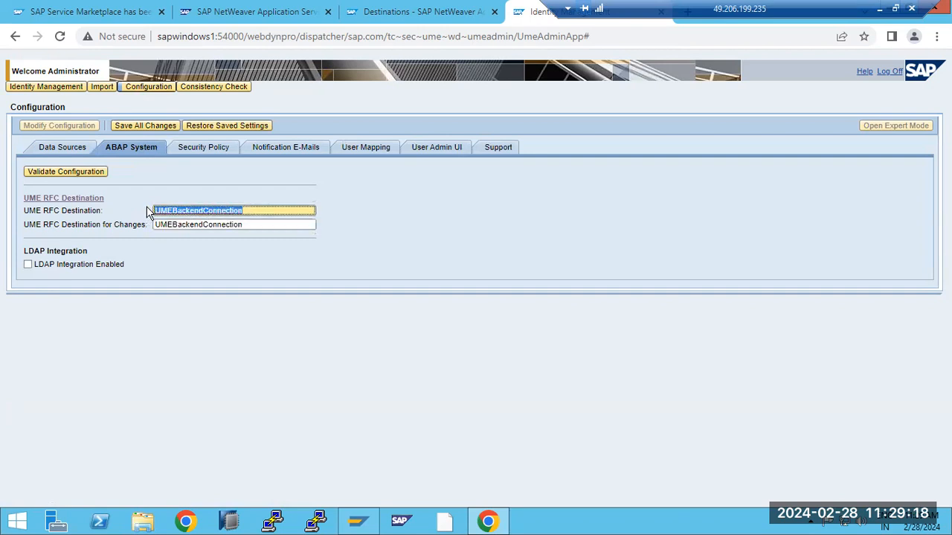
{"action": "left_click", "coordinate": [129, 125]}
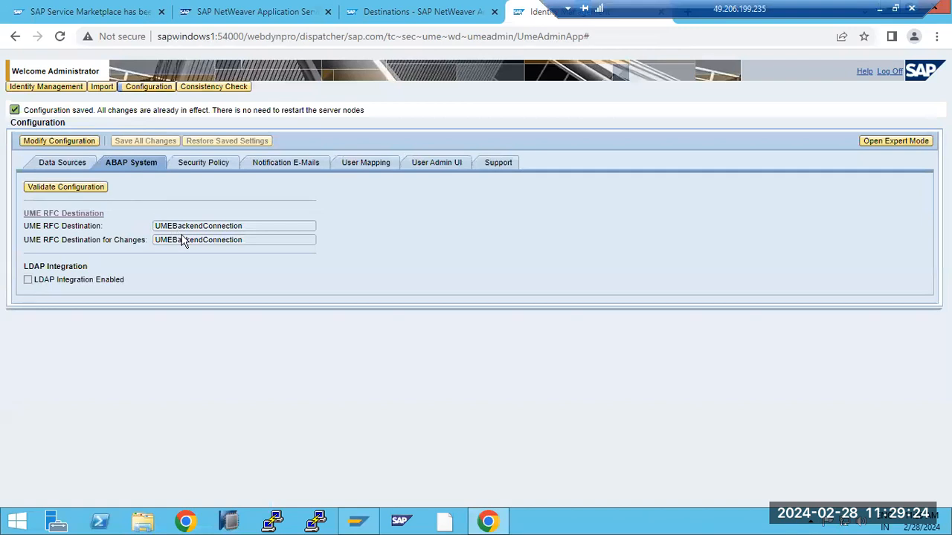
- Recheck the ABAP System data source and destinations in edit mode and save the configuration again
{"action": "mouse_move", "coordinate": [157, 225]}
{"action": "left_mouse_down"}
{"action": "mouse_move", "coordinate": [248, 226]}
{"action": "mouse_move", "coordinate": [154, 239]}
{"action": "left_mouse_up"}
{"action": "left_click", "coordinate": [226, 239]}
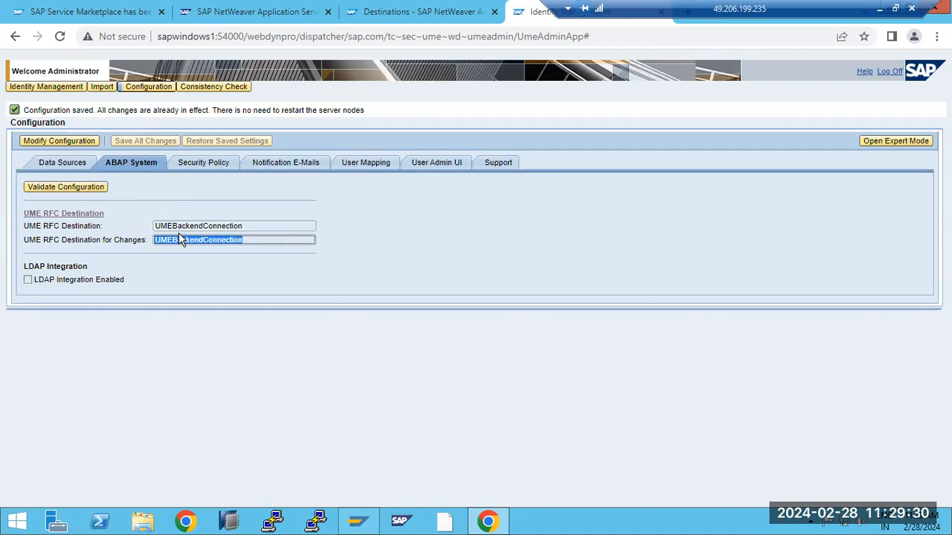
{"action": "left_click", "coordinate": [75, 167]}
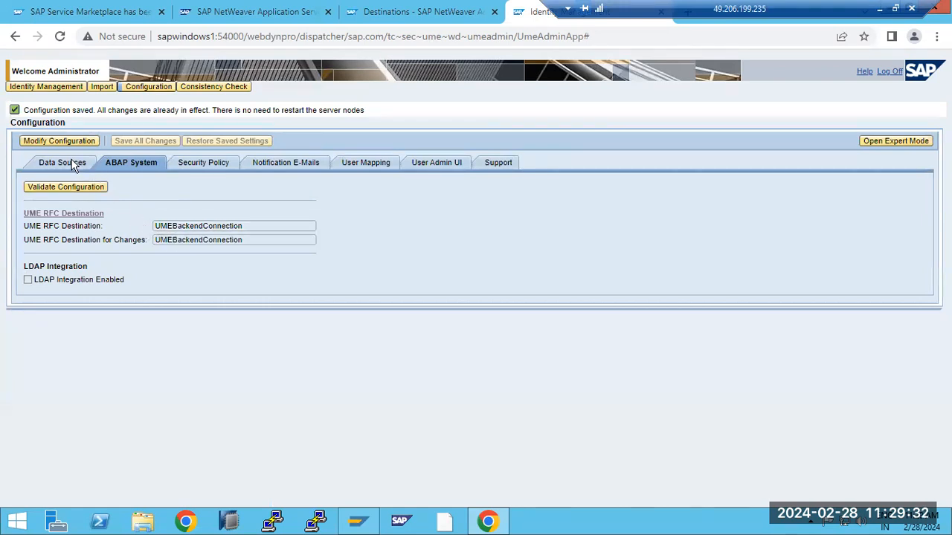
{"action": "left_click", "coordinate": [134, 172]}
{"action": "left_click", "coordinate": [59, 126]}
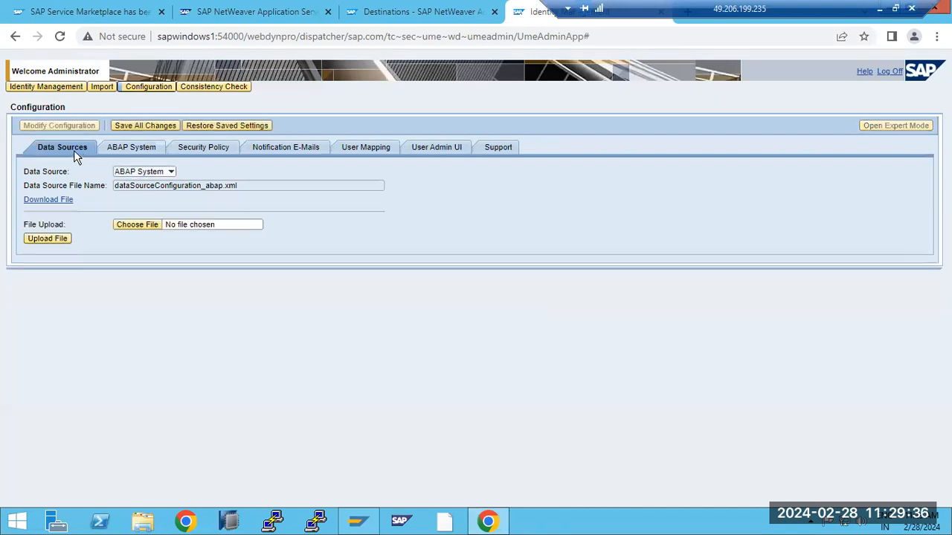
{"action": "left_click", "coordinate": [171, 172]}
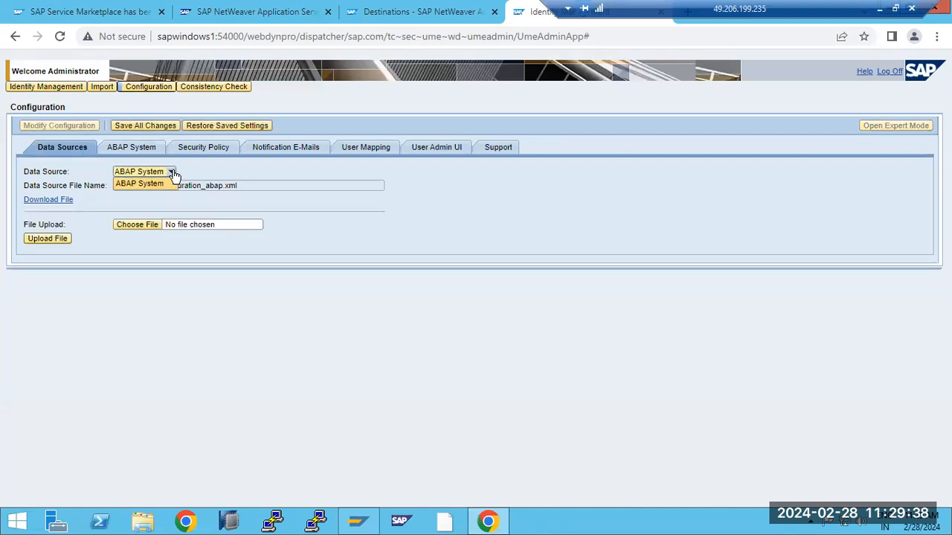
{"action": "left_click", "coordinate": [140, 143]}
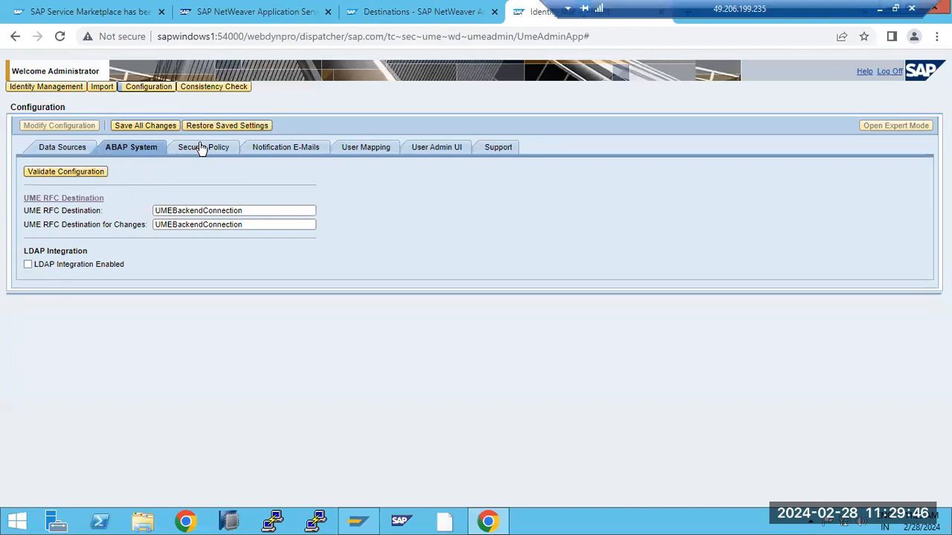
{"action": "left_click", "coordinate": [144, 126]}
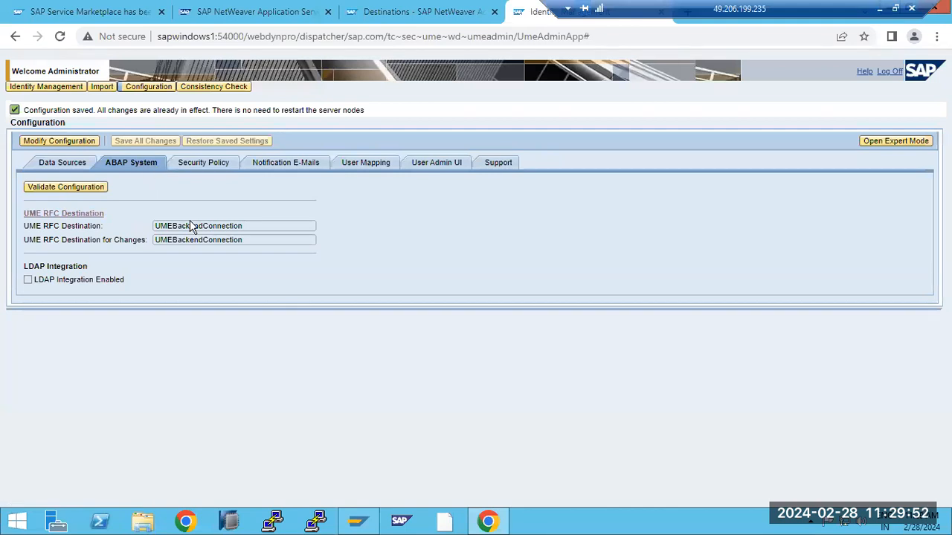
- Review the Default security policy, Notification E-Mails and User Mapping settings, ending on Security Policy
{"action": "left_click", "coordinate": [198, 166]}
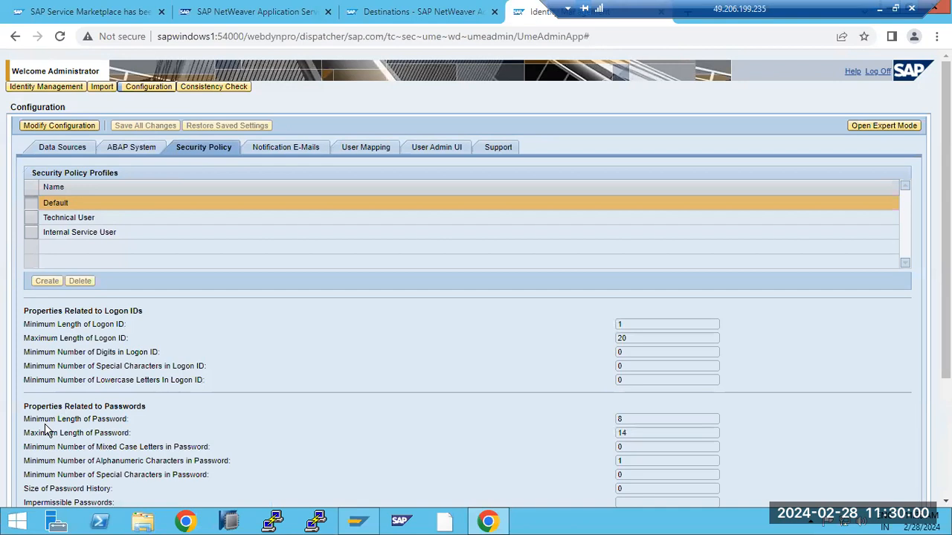
{"action": "left_click_drag", "start_coordinate": [59, 439], "coordinate": [111, 439]}
{"action": "left_click", "coordinate": [103, 448]}
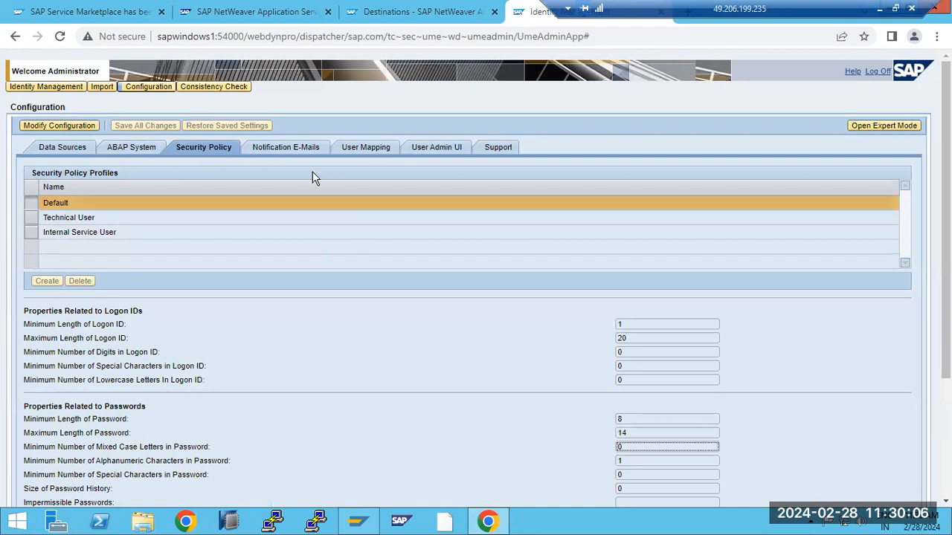
{"action": "left_click", "coordinate": [271, 148]}
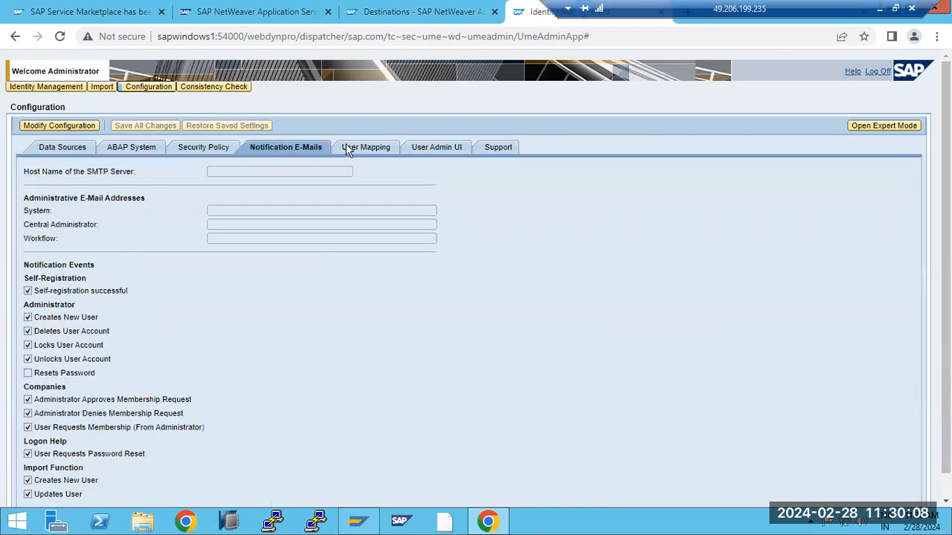
{"action": "left_click", "coordinate": [354, 147]}
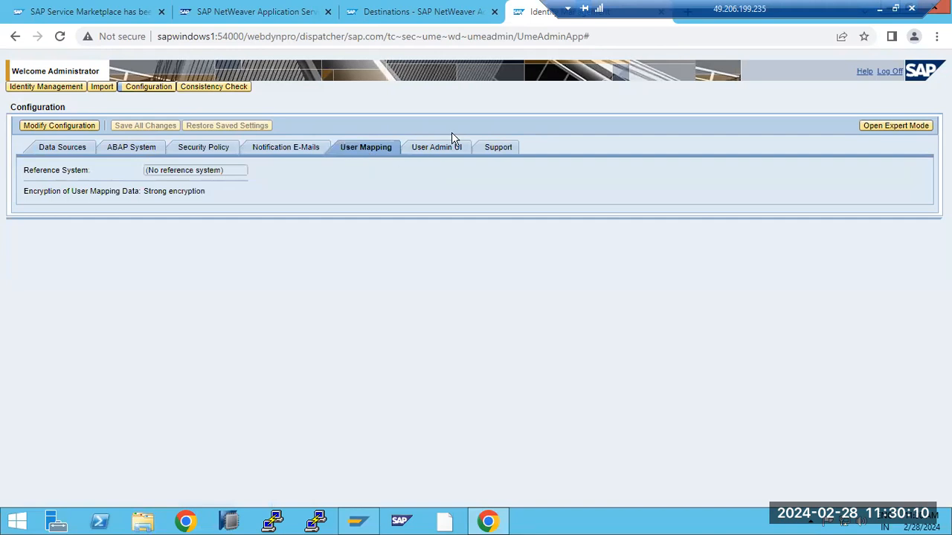
{"action": "left_click", "coordinate": [207, 148]}
{"action": "scroll", "coordinate": [181, 396], "scroll_direction": "down", "scroll_amount": 2}
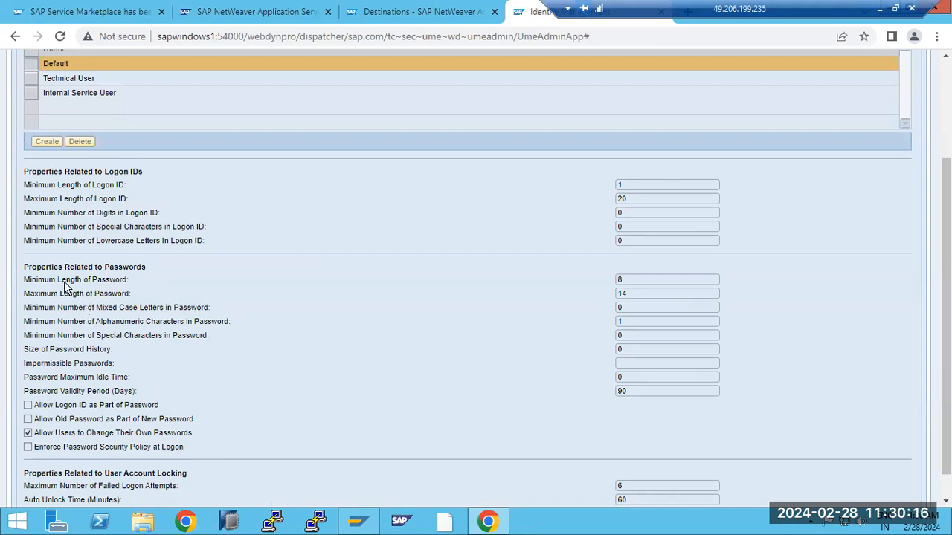
{"action": "left_click_drag", "start_coordinate": [70, 283], "coordinate": [127, 281]}
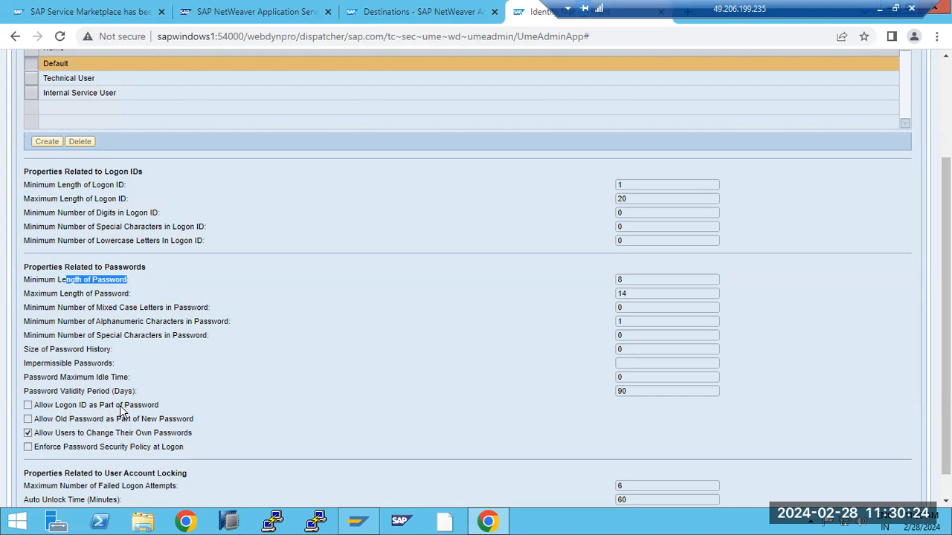
{"action": "scroll", "coordinate": [121, 412], "scroll_direction": "down", "scroll_amount": 1}
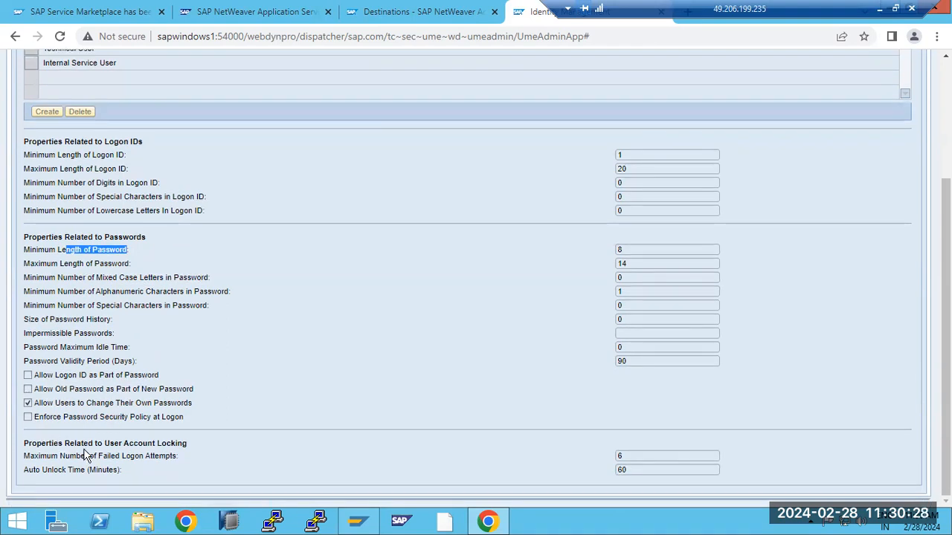
{"action": "left_click_drag", "start_coordinate": [77, 444], "coordinate": [172, 444]}
{"action": "left_click_drag", "start_coordinate": [76, 457], "coordinate": [616, 461]}
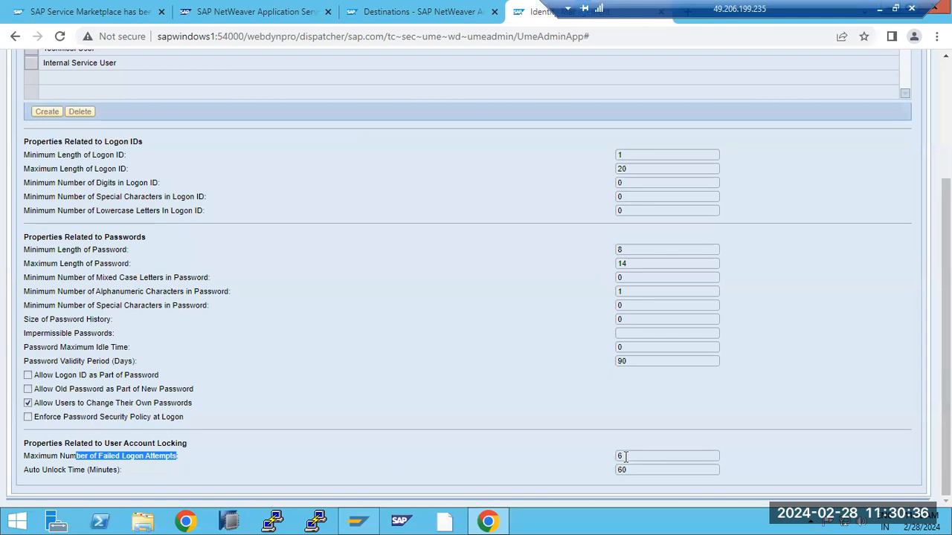
{"action": "double_click", "coordinate": [624, 457]}
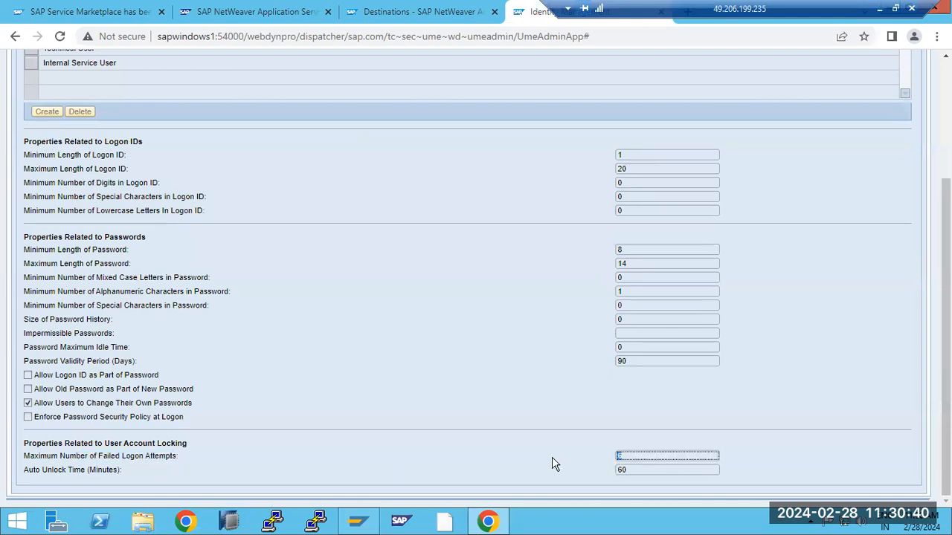
{"action": "left_click", "coordinate": [33, 476]}
{"action": "left_click_drag", "start_coordinate": [33, 476], "coordinate": [86, 463]}
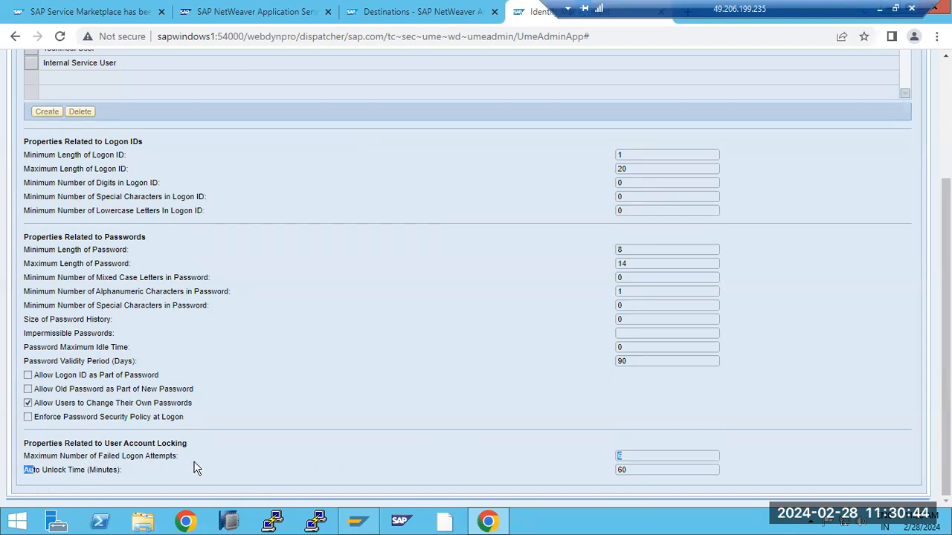
{"action": "left_click_drag", "start_coordinate": [628, 470], "coordinate": [619, 472]}
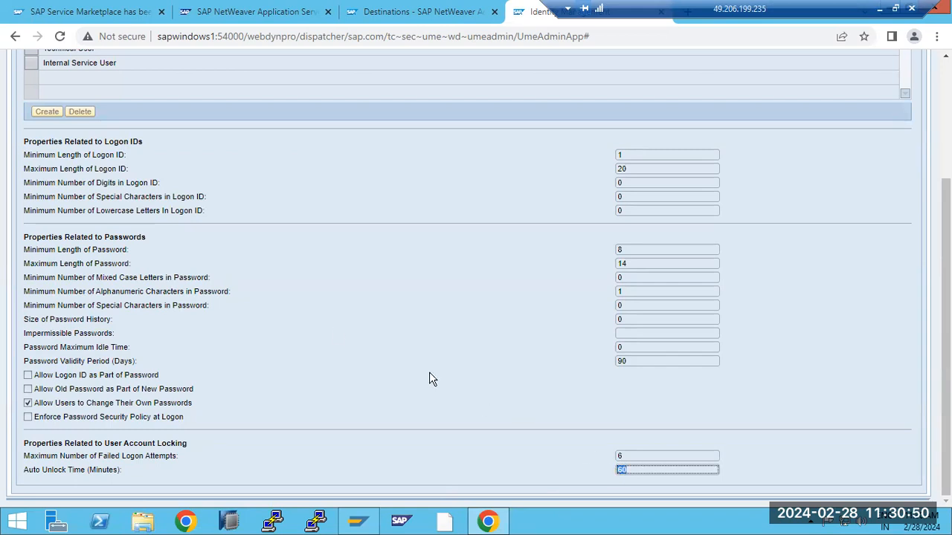
{"action": "left_click_drag", "start_coordinate": [55, 320], "coordinate": [83, 320]}
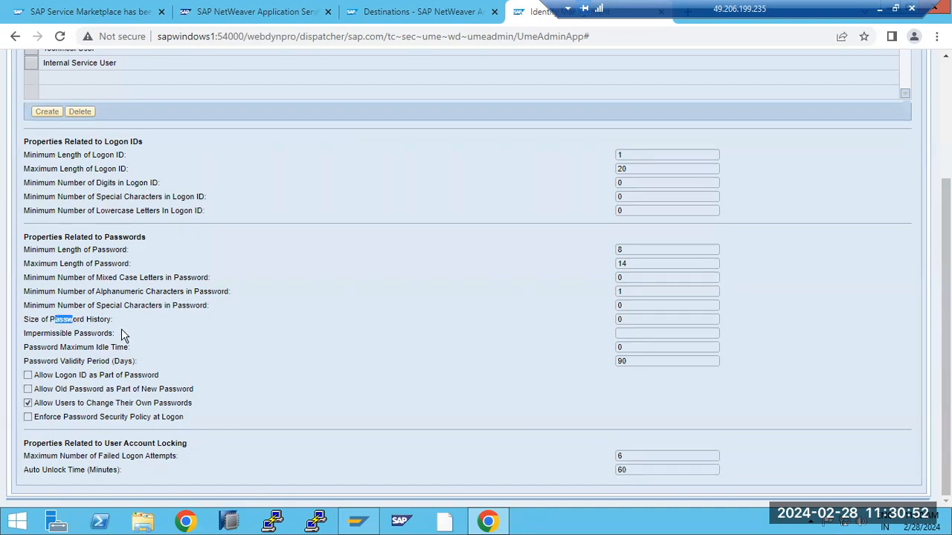
{"action": "scroll", "coordinate": [121, 328], "scroll_direction": "up", "scroll_amount": 3}
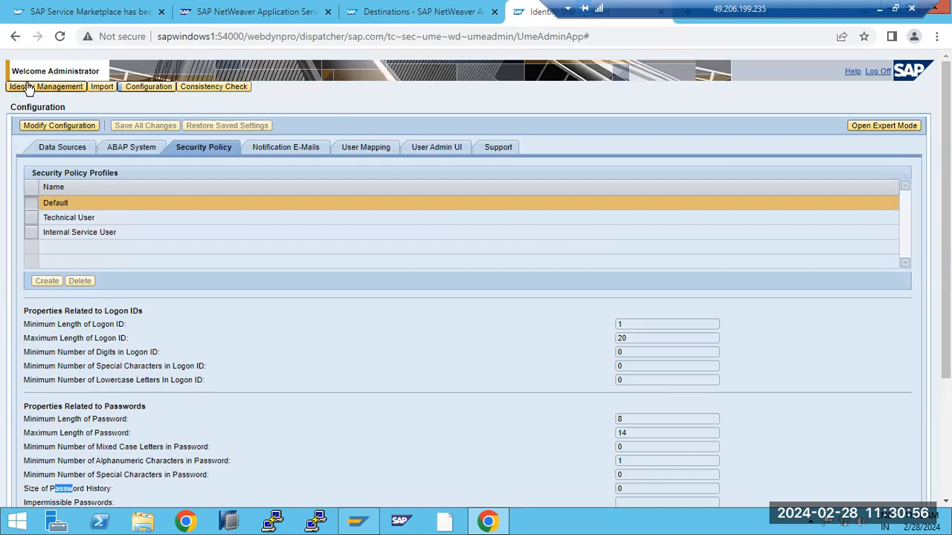
- Review the Technical and Internal Service User profiles and ABAP System settings, then log off to Destinations
{"action": "left_click", "coordinate": [77, 221]}
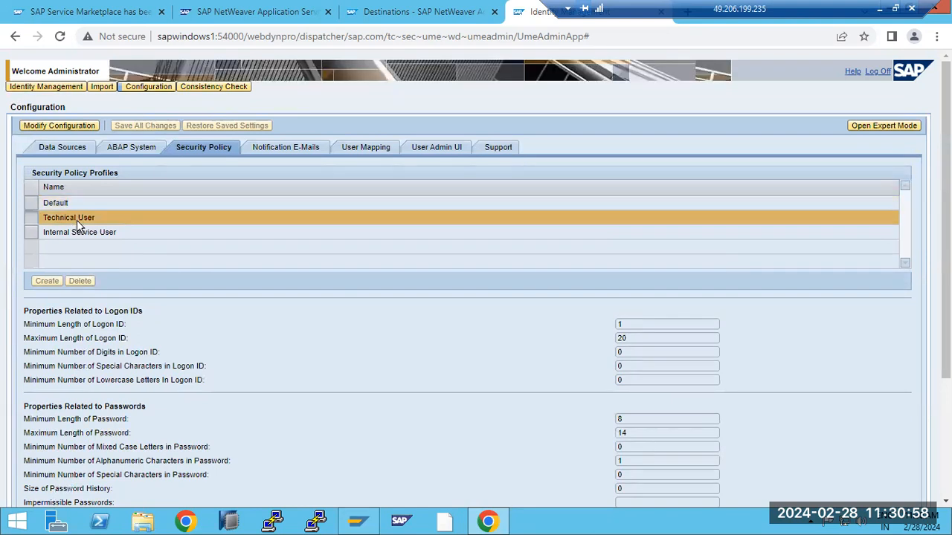
{"action": "left_click", "coordinate": [79, 232]}
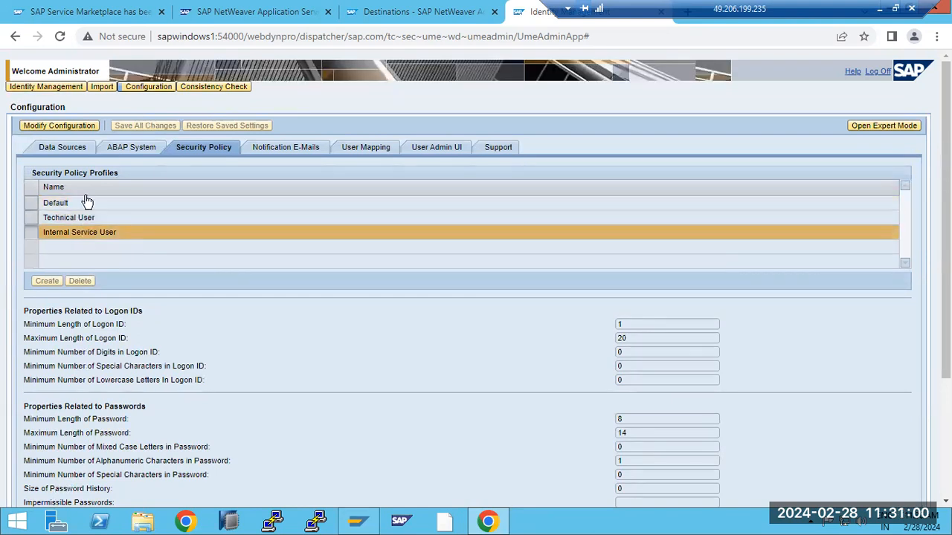
{"action": "left_click", "coordinate": [130, 148]}
{"action": "left_click", "coordinate": [77, 145]}
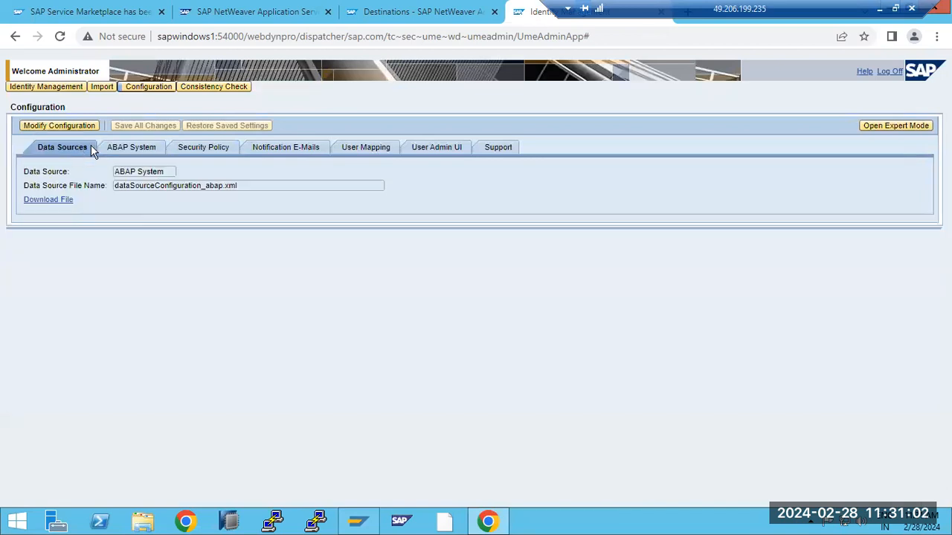
{"action": "left_click", "coordinate": [128, 149]}
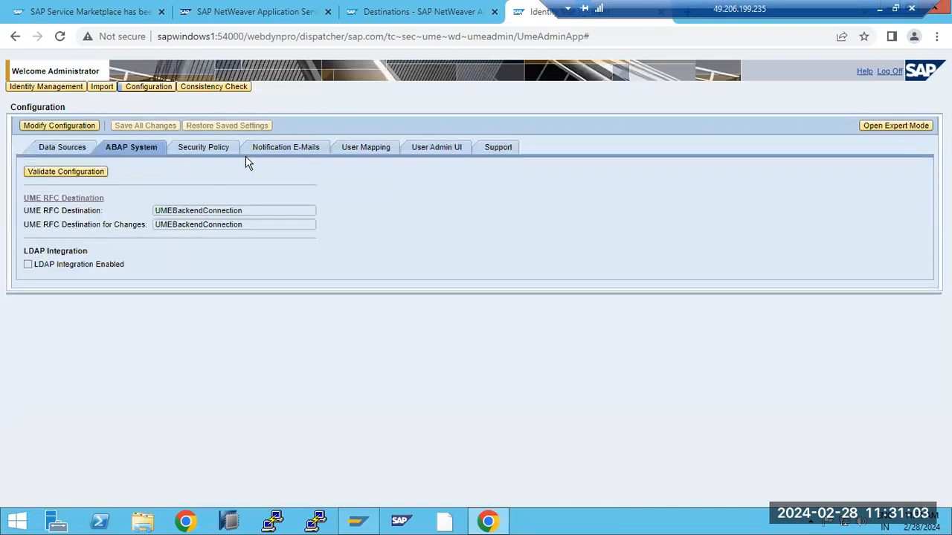
{"action": "left_click", "coordinate": [892, 72]}
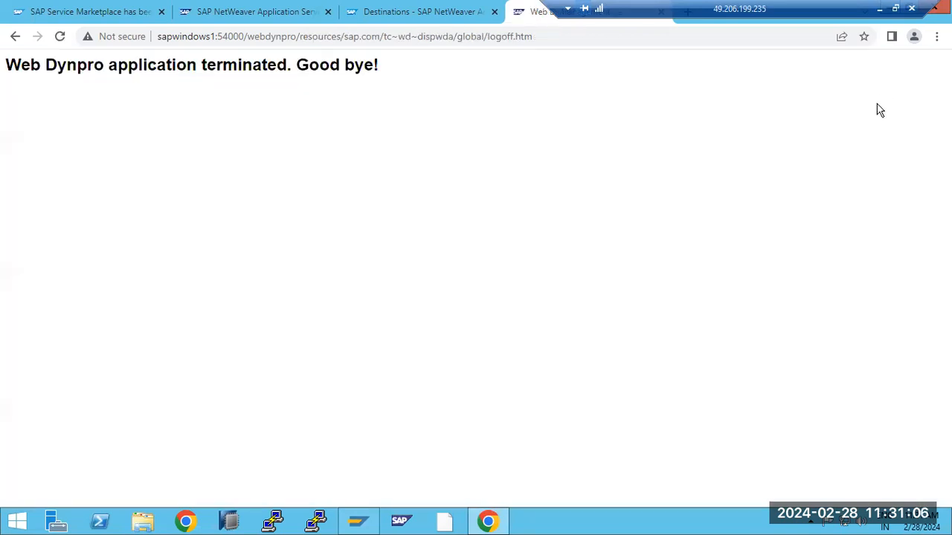
{"action": "left_click", "coordinate": [415, 13]}
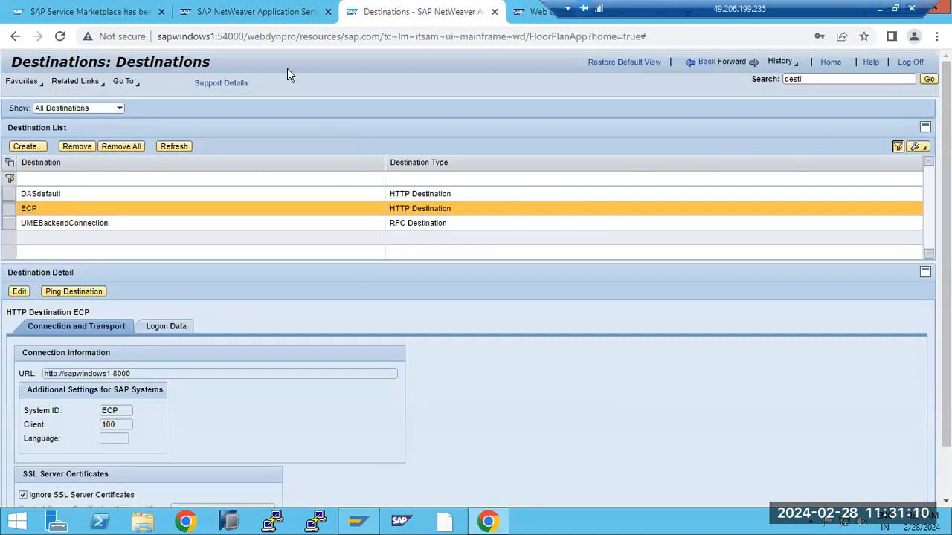
- Log on to User Management with an ABAP user, note the not-authorized error, and log off
{"action": "left_click", "coordinate": [249, 13]}
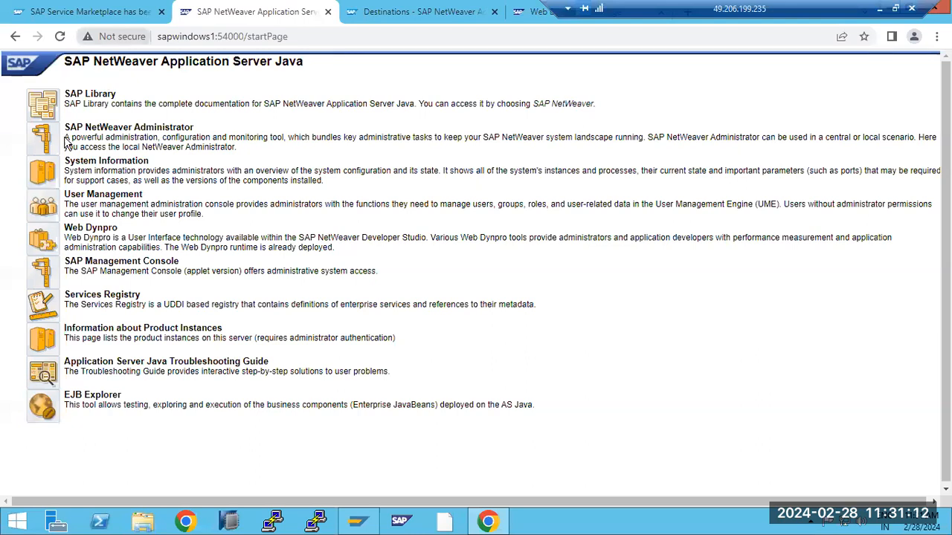
{"action": "left_click", "coordinate": [52, 212]}
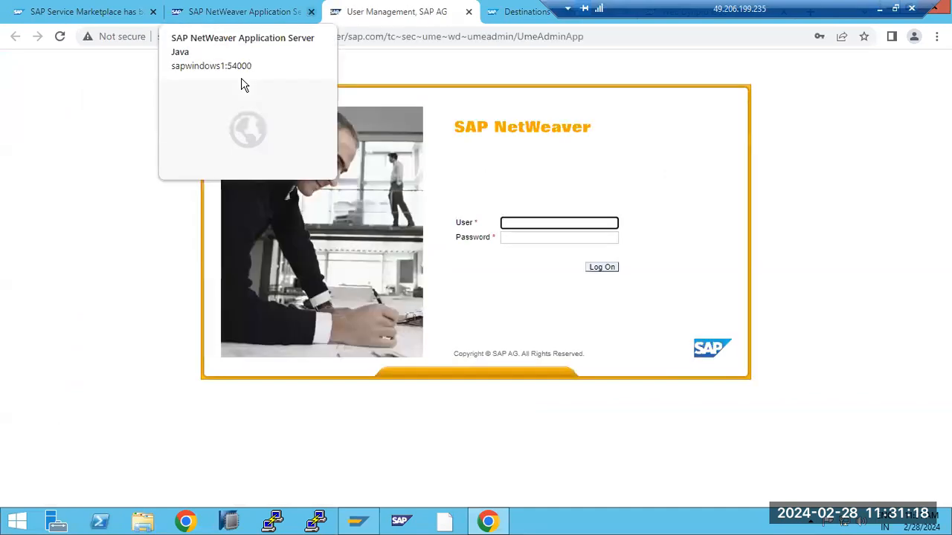
{"action": "left_click", "coordinate": [515, 225]}
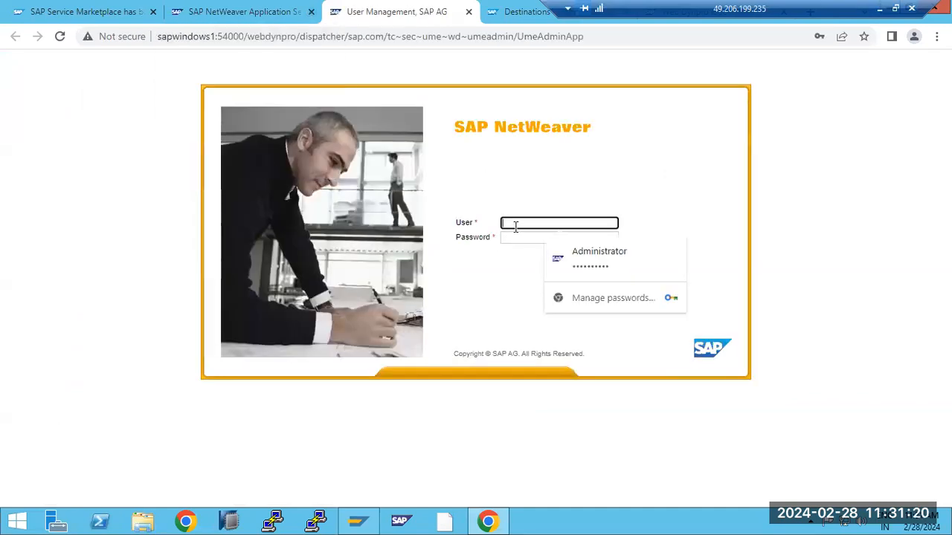
{"action": "type", "text": "ddic"}
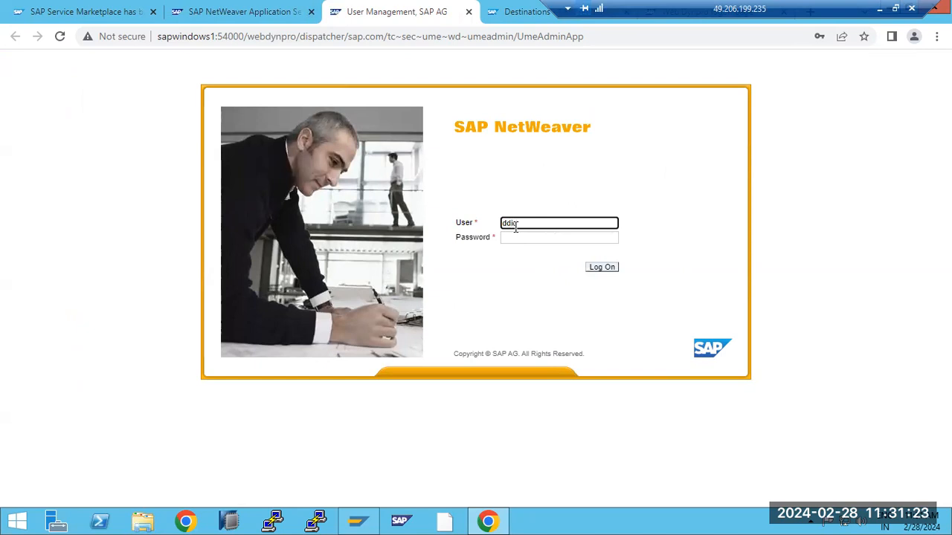
{"action": "key", "text": "Tab"}
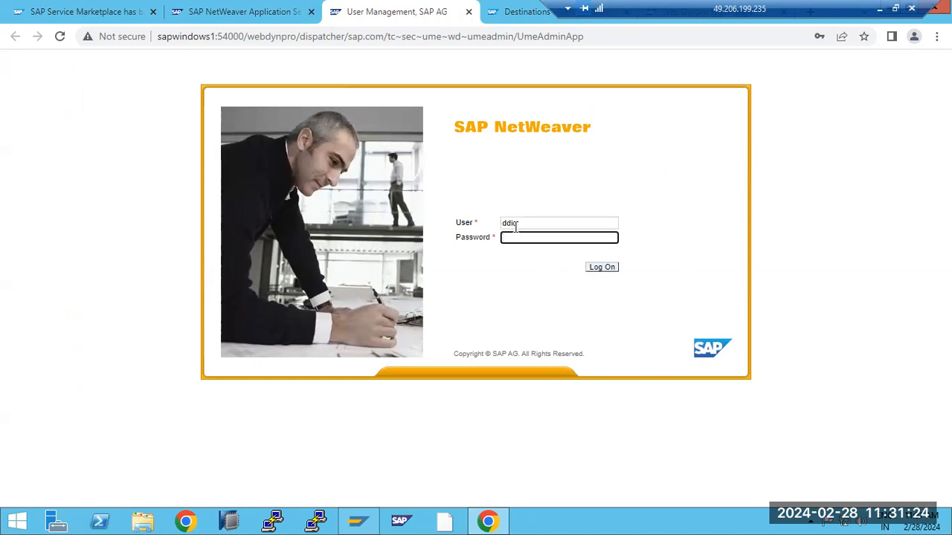
{"action": "type", "text": "••••"}
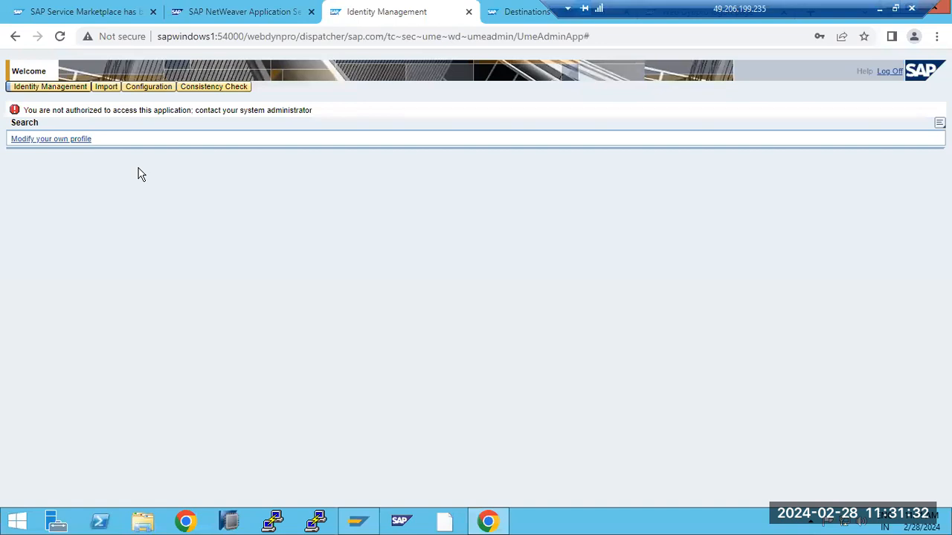
{"action": "left_click_drag", "start_coordinate": [55, 110], "coordinate": [222, 110]}
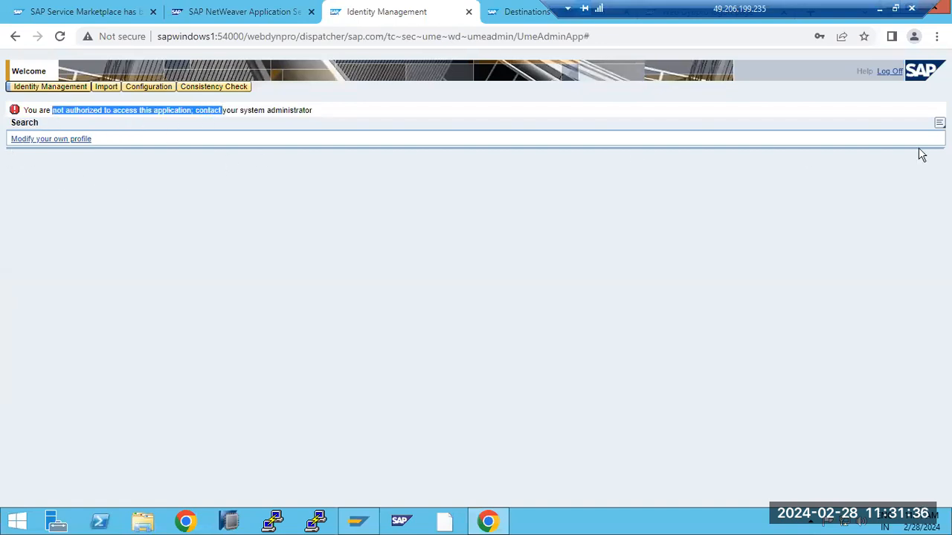
{"action": "left_click", "coordinate": [890, 72]}
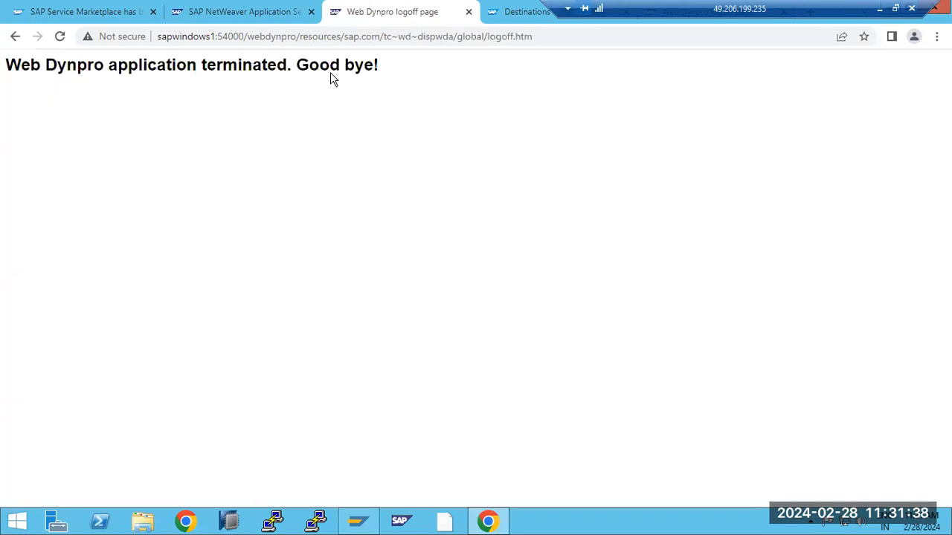
- Open the SAP NetWeaver Administrator logon page in a new tab from the AS Java start page
{"action": "left_click", "coordinate": [271, 13]}
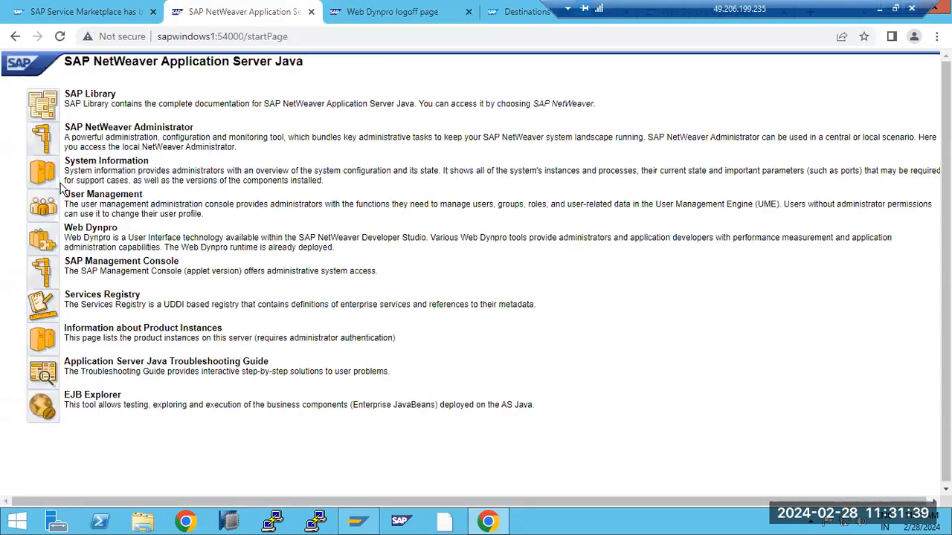
{"action": "left_click", "coordinate": [43, 145]}
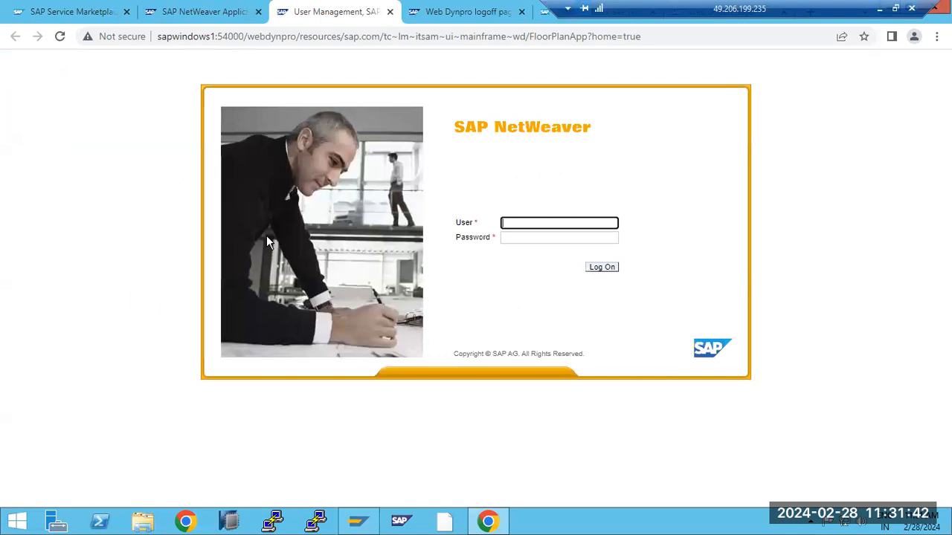
{"action": "left_click", "coordinate": [539, 226]}
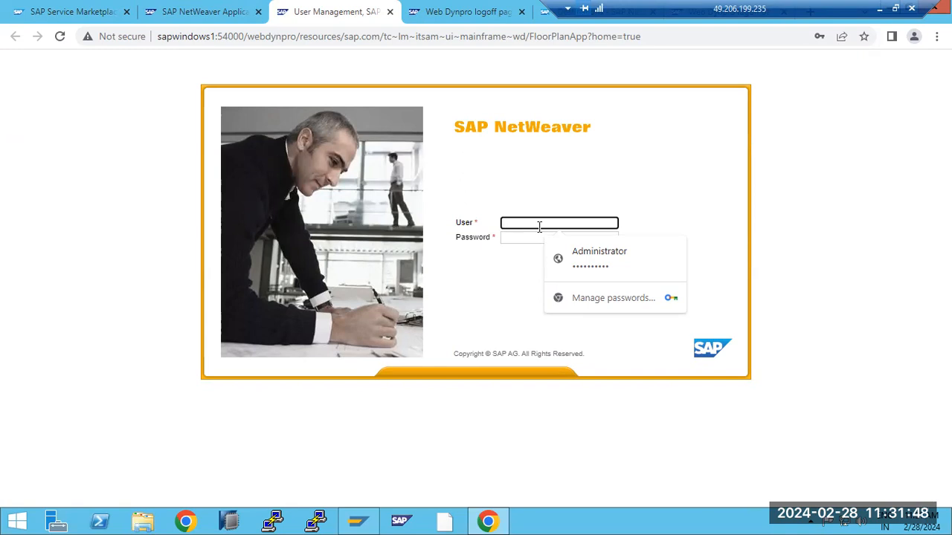
{"action": "left_click", "coordinate": [173, 13]}
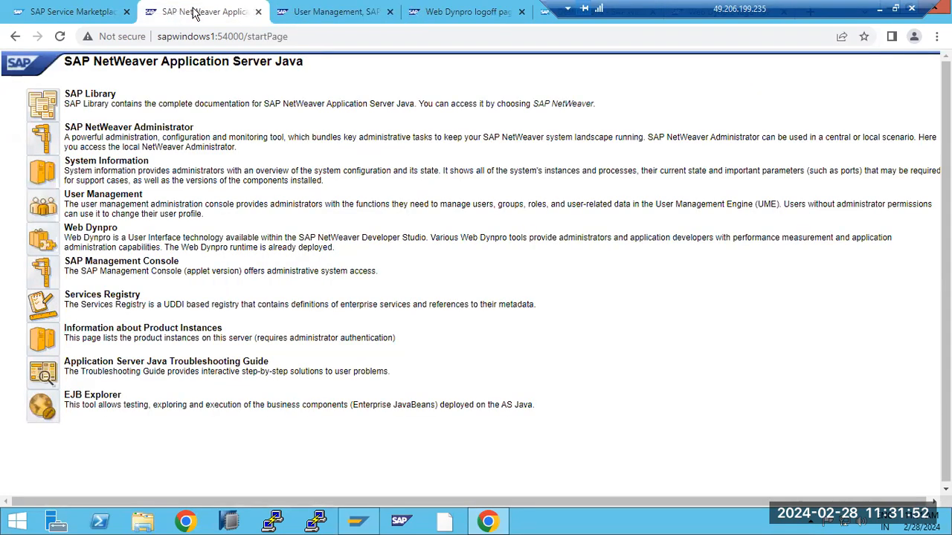
{"action": "left_click", "coordinate": [351, 12]}
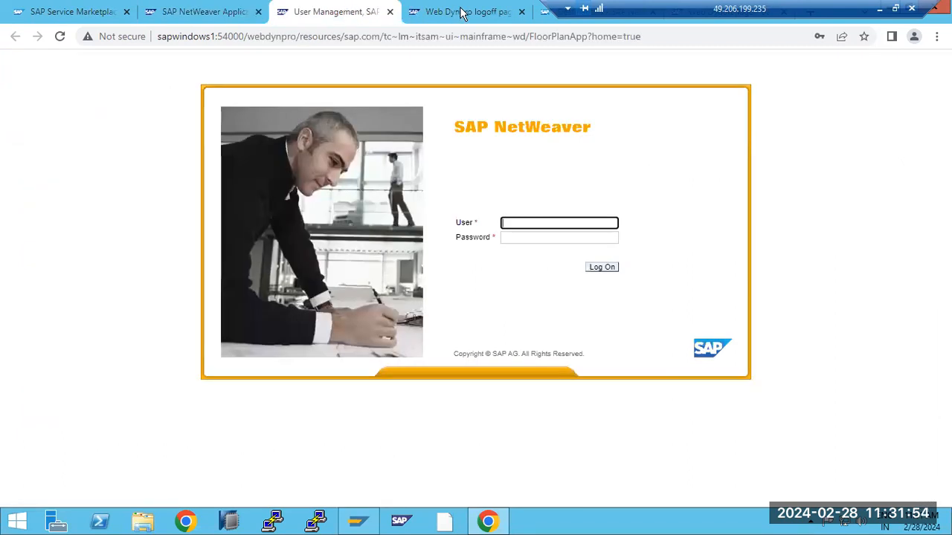
- Log on with an ABAP user name and password, then resubmit after authentication fails
{"action": "left_click", "coordinate": [525, 223]}
{"action": "type", "text": "b"}
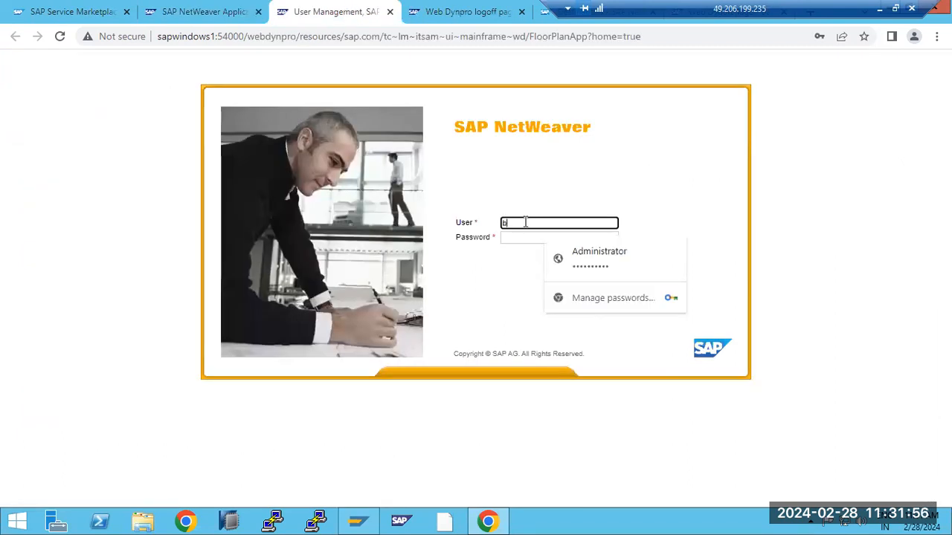
{"action": "type", "text": "asis"}
{"action": "key", "text": "Tab"}
{"action": "type", "text": "••••"}
{"action": "key", "text": "Return"}
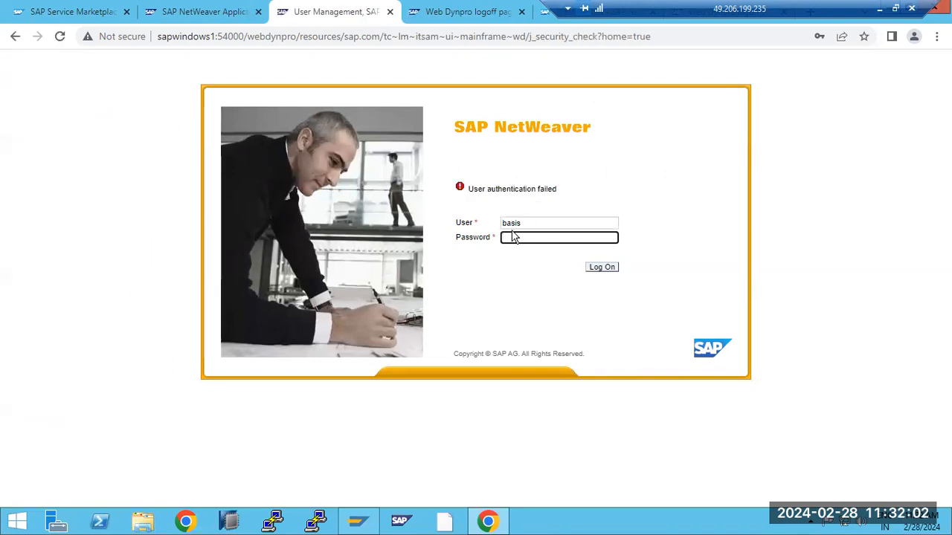
{"action": "type", "text": "••"}
{"action": "key", "text": "BackSpace"}
{"action": "key", "text": "BackSpace"}
{"action": "key", "text": "BackSpace"}
{"action": "key", "text": "BackSpace"}
{"action": "key", "text": "BackSpace"}
{"action": "key", "text": "BackSpace"}
{"action": "key", "text": "Return"}
- Log on to the CP system in SAP Logon with the same ABAP user and password
{"action": "left_click", "coordinate": [359, 522]}
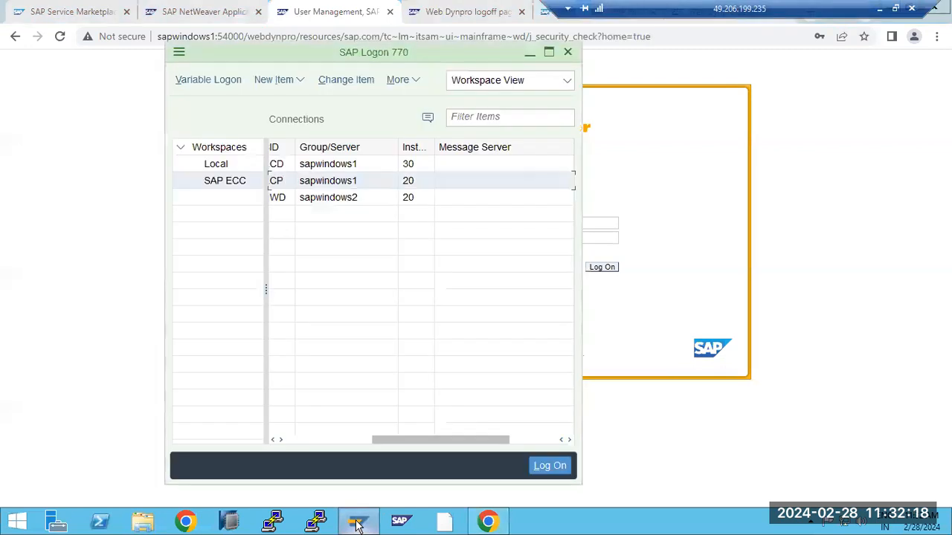
{"action": "double_click", "coordinate": [306, 182]}
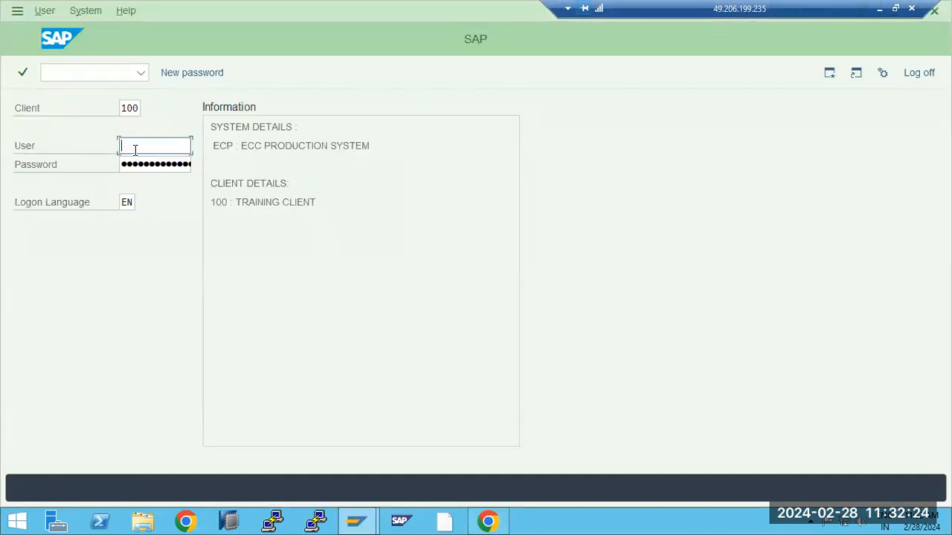
{"action": "type", "text": "basis"}
{"action": "key", "text": "Tab"}
{"action": "type", "text": "••"}
{"action": "left_click", "coordinate": [136, 149]}
{"action": "key", "text": "Return"}
- Back on the browser logon page, replace the user name with another ABAP user
{"action": "left_click", "coordinate": [488, 521]}
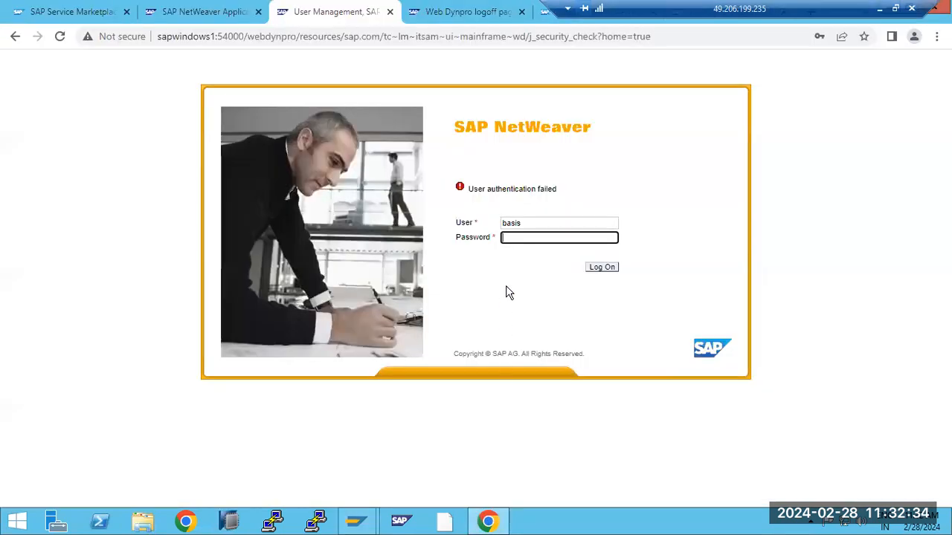
{"action": "left_click", "coordinate": [527, 224]}
{"action": "double_click", "coordinate": [527, 224]}
{"action": "type", "text": "sap*"}
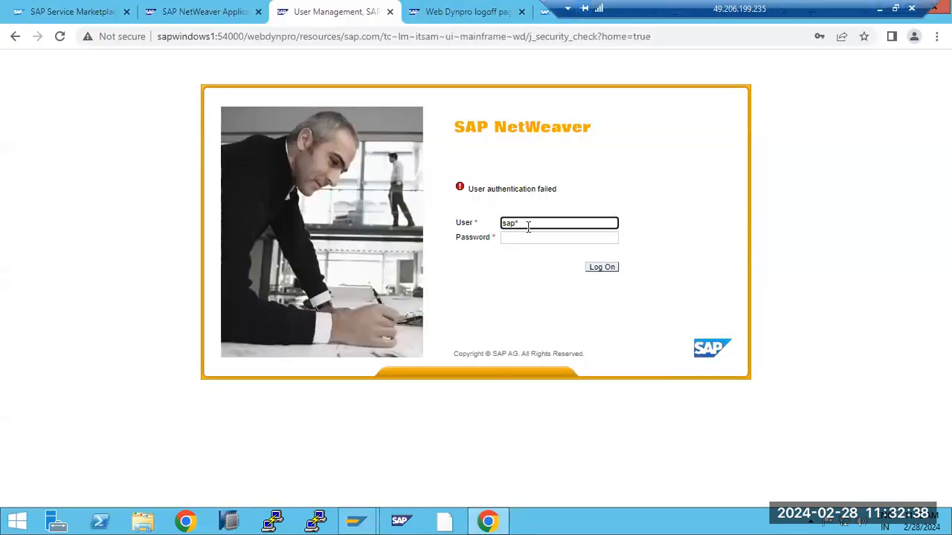
{"action": "key", "text": "Tab"}
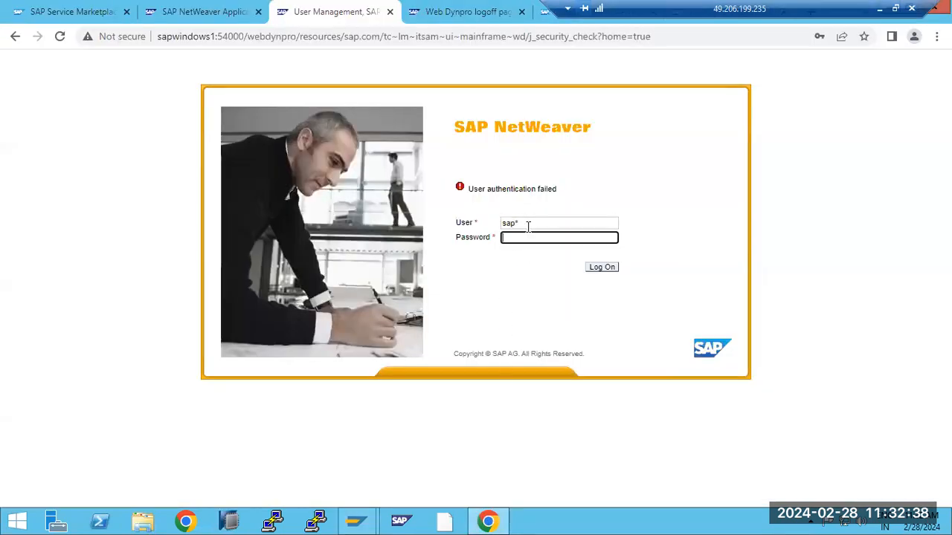
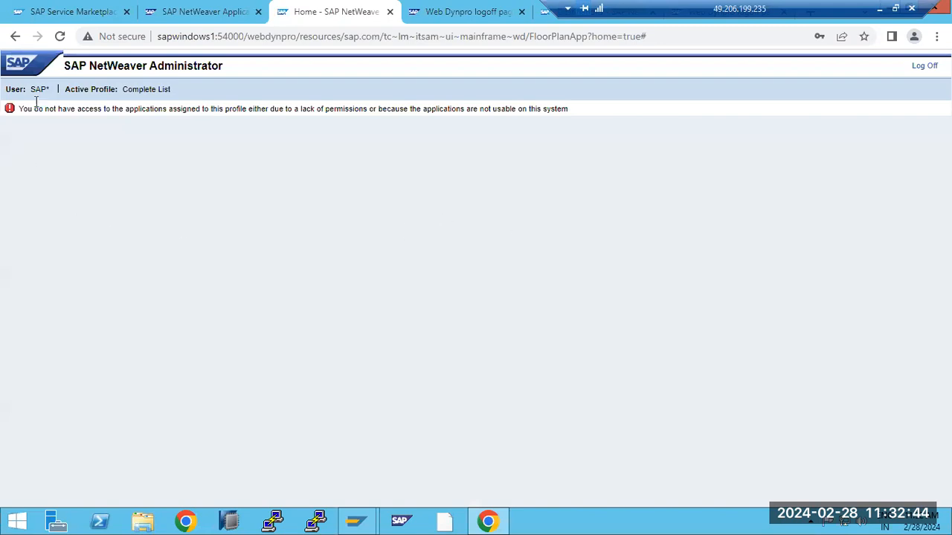
- Log off the unauthorized NetWeaver Administrator session and close the logoff tab, back to the start page
{"action": "double_click", "coordinate": [37, 89]}
{"action": "left_click", "coordinate": [919, 71]}
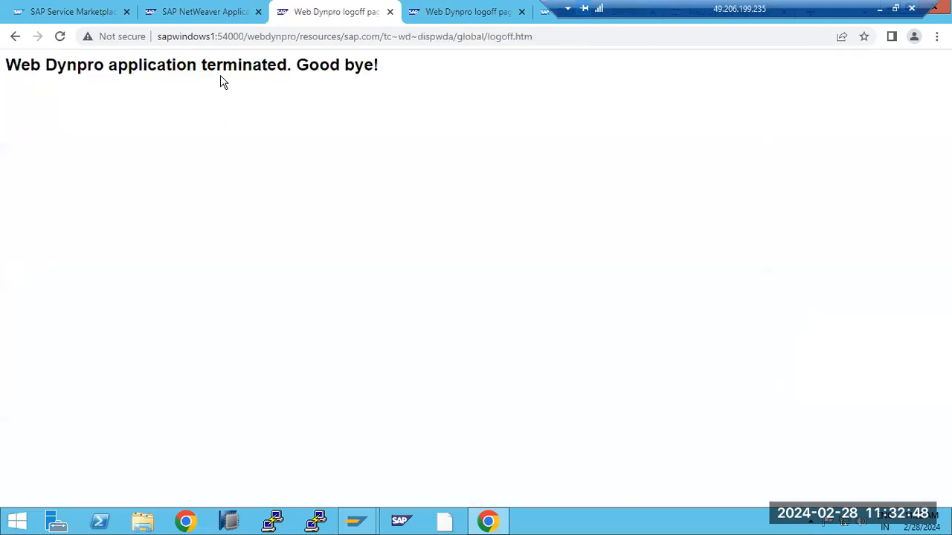
{"action": "key", "text": "ctrl+w"}
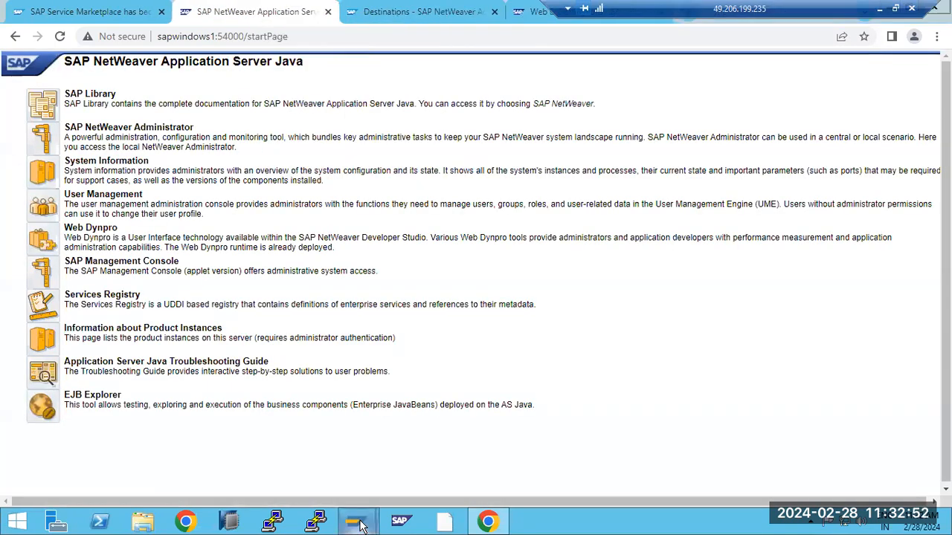
{"action": "mouse_move", "coordinate": [355, 521]}
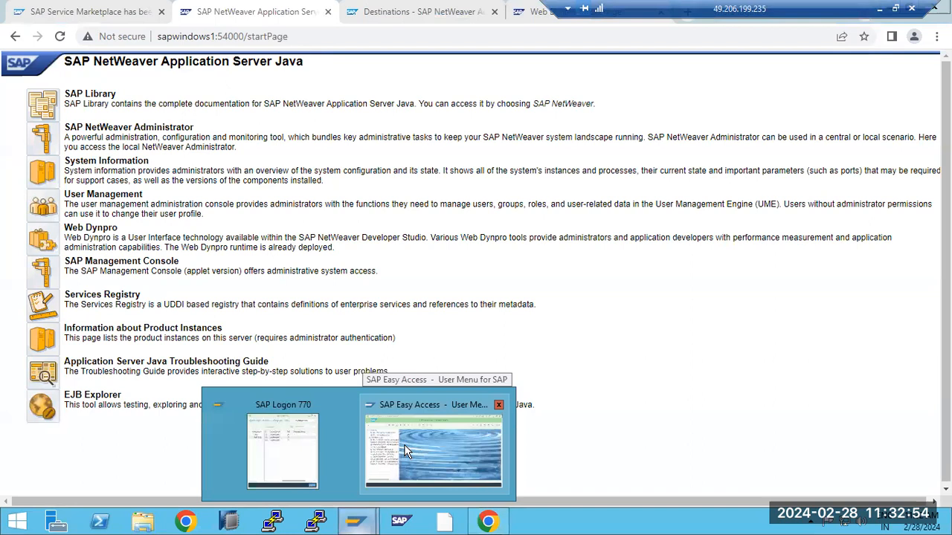
- Check the logged-on users in SAP GUI with AL08, then return to Easy Access
{"action": "left_click", "coordinate": [449, 439]}
{"action": "left_click", "coordinate": [83, 72]}
{"action": "type", "text": "al08"}
{"action": "key", "text": "Return"}
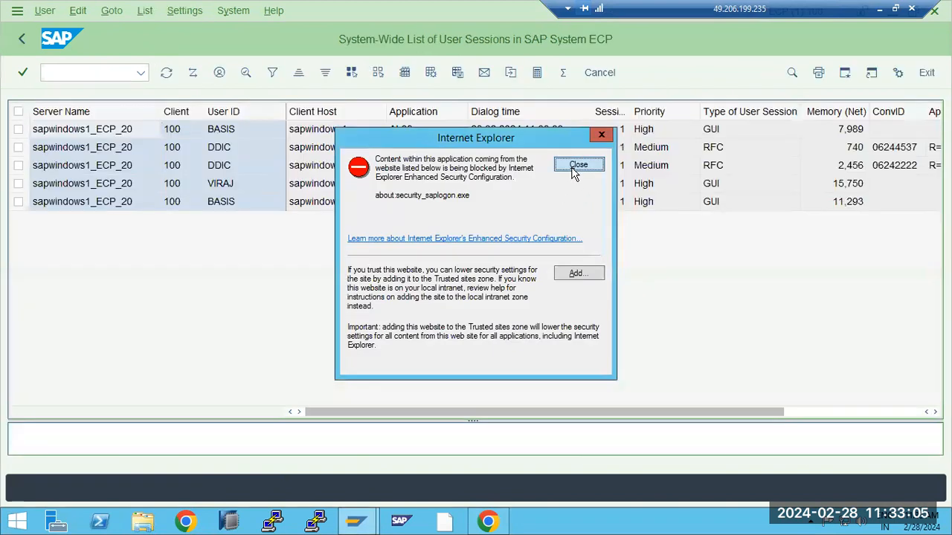
{"action": "left_click", "coordinate": [567, 165]}
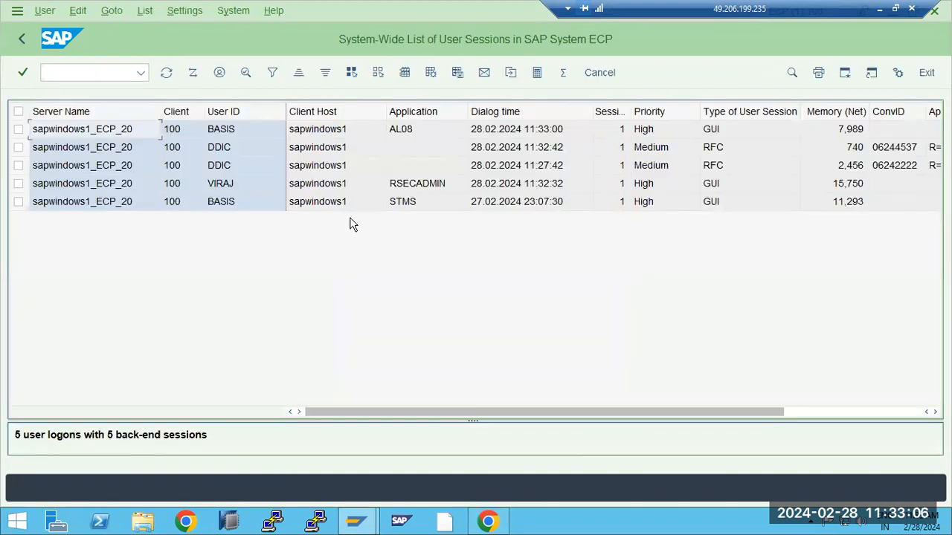
{"action": "left_click", "coordinate": [21, 39]}
- Open the SMGW gateway monitor and inspect the two UMEBackendConnection symbolic destinations
{"action": "type", "text": "sm"}
{"action": "key", "text": "Return"}
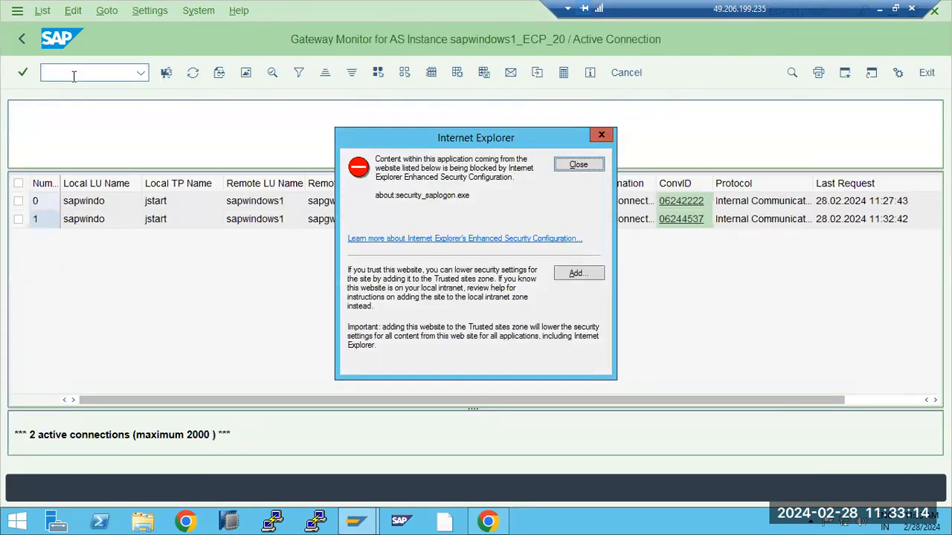
{"action": "left_click", "coordinate": [578, 166]}
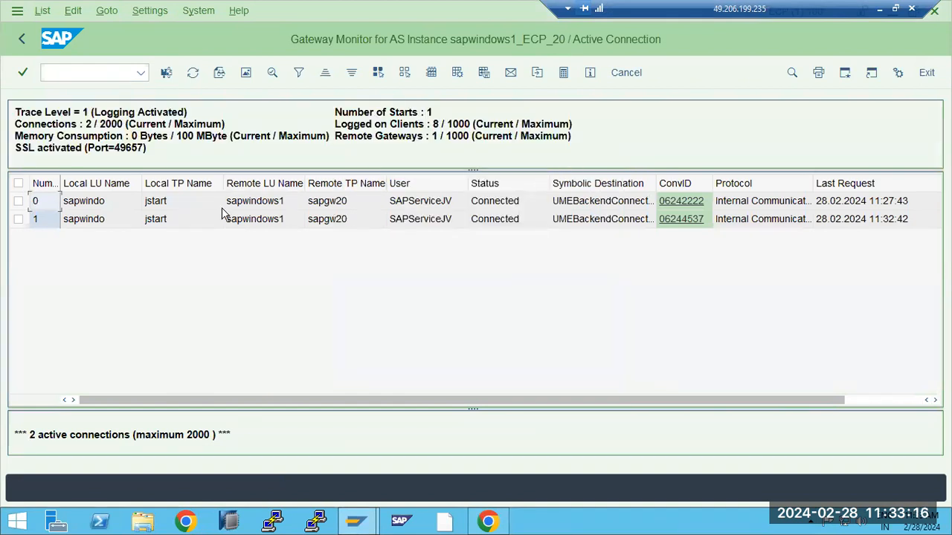
{"action": "left_click", "coordinate": [157, 219]}
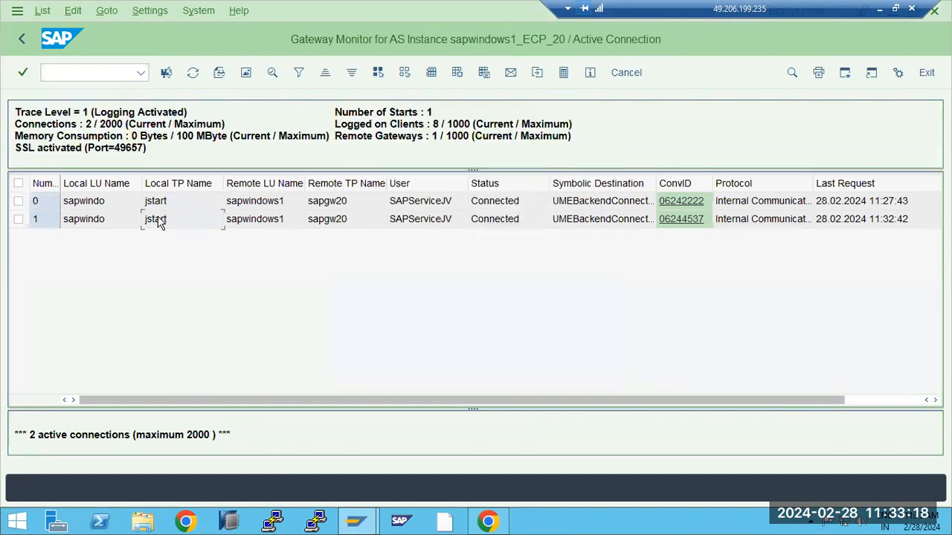
{"action": "left_click", "coordinate": [578, 220]}
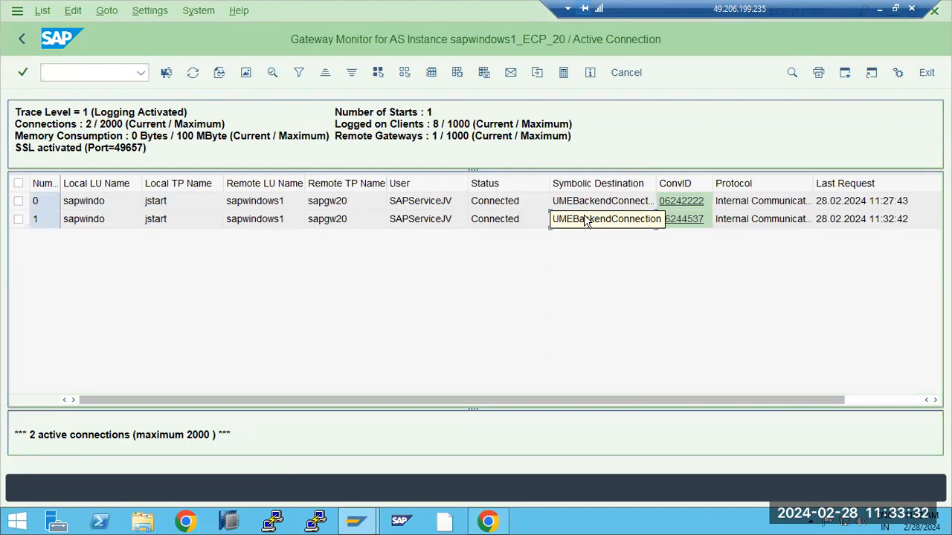
- Open NetWeaver Administrator in a new browser tab, then go back to the gateway monitor
{"action": "left_click", "coordinate": [488, 521]}
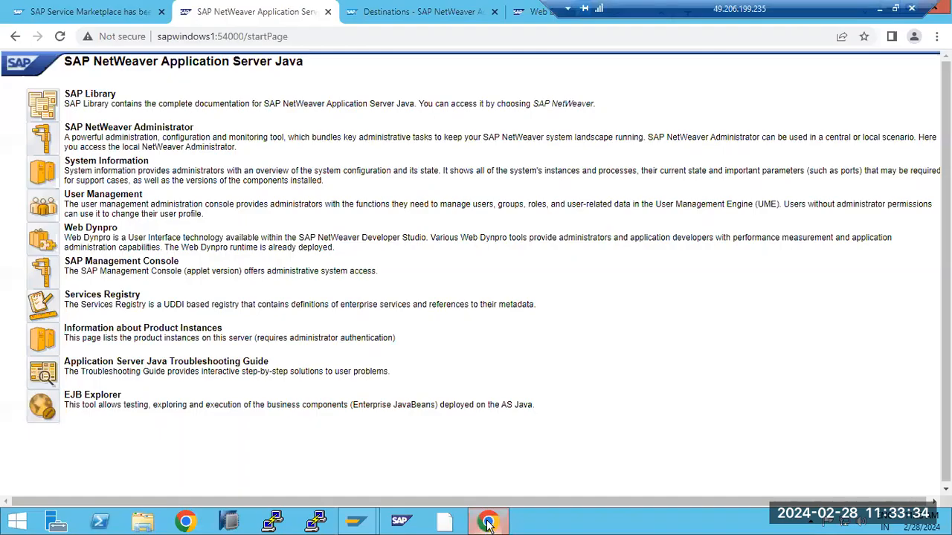
{"action": "left_click", "coordinate": [49, 143]}
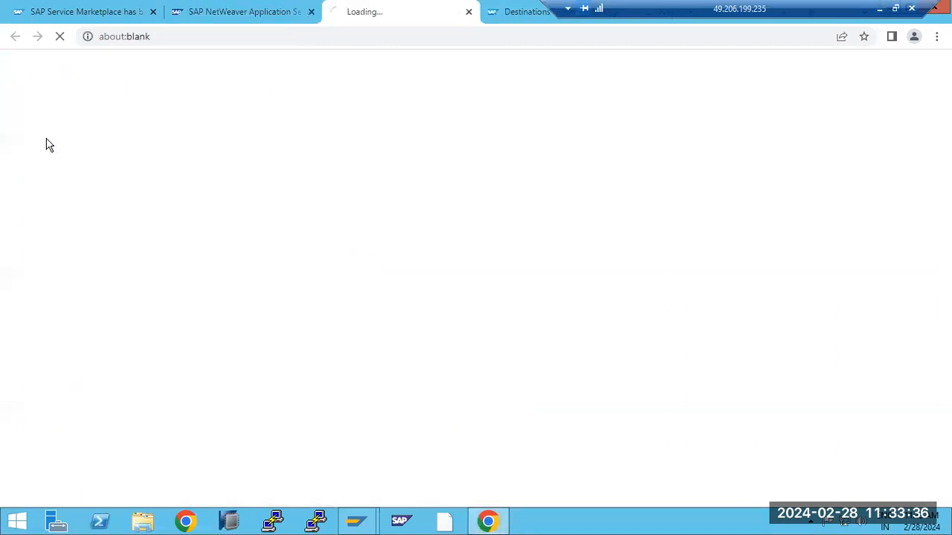
{"action": "key", "text": "alt+Tab"}
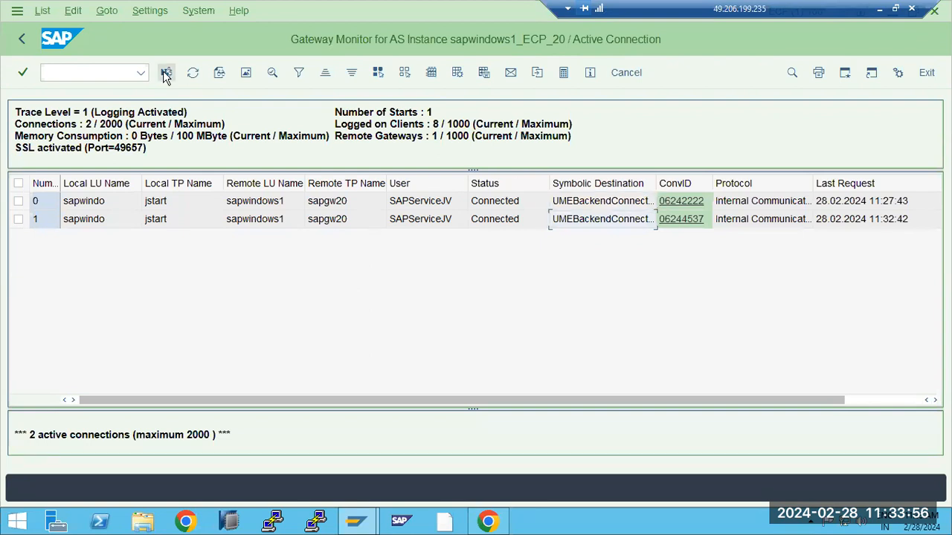
- Review the seven logged-on gateway clients, then confirm active connections dropped to one
{"action": "key", "text": "alt+g"}
{"action": "key", "text": "Down"}
{"action": "key", "text": "Return"}
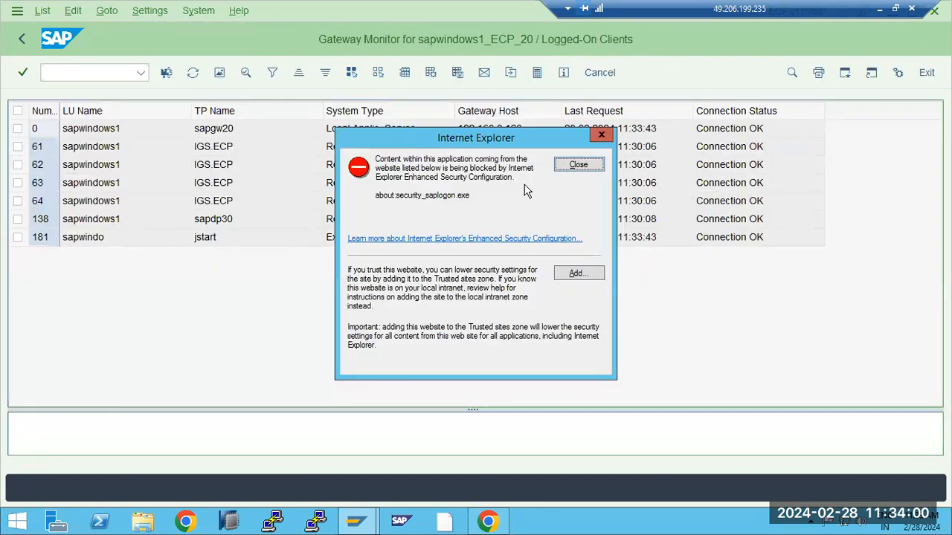
{"action": "left_click", "coordinate": [565, 165]}
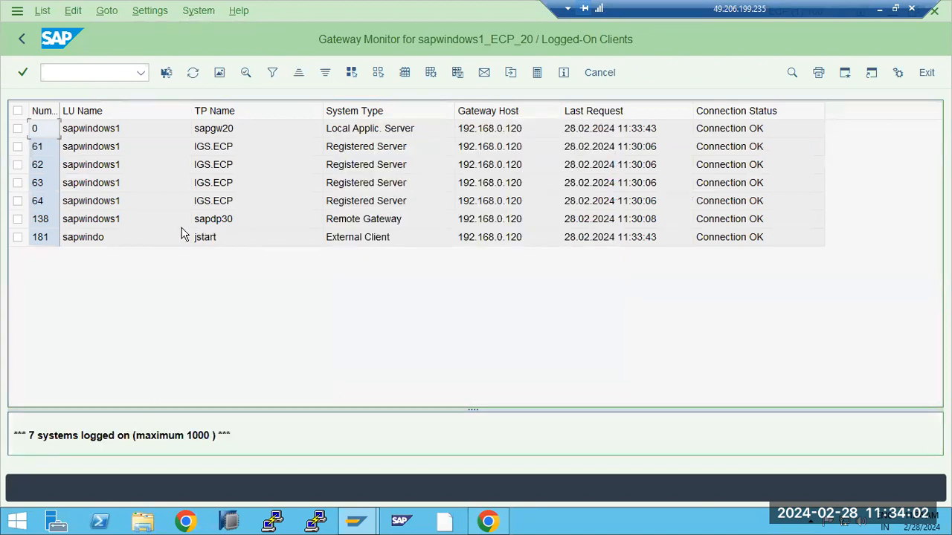
{"action": "left_click", "coordinate": [351, 242]}
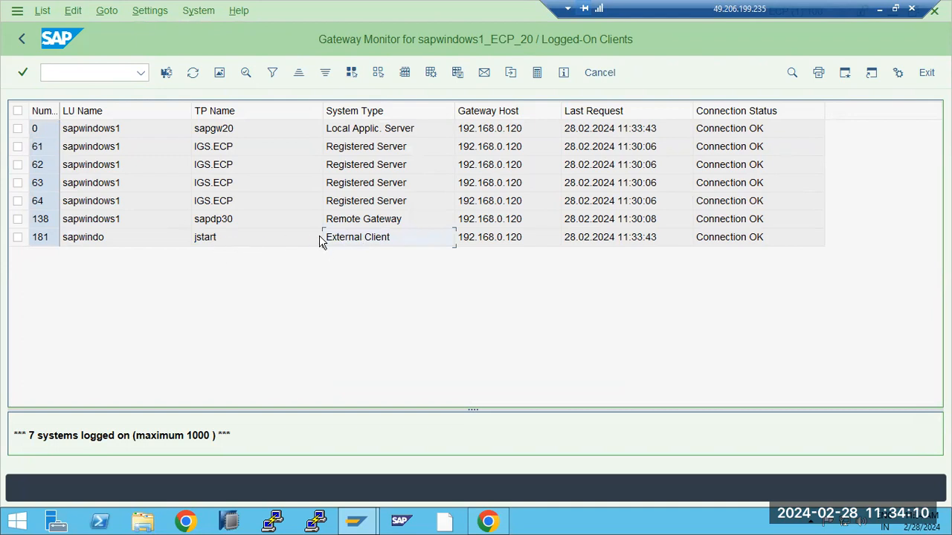
{"action": "left_click", "coordinate": [488, 242]}
{"action": "left_click", "coordinate": [722, 246]}
{"action": "left_click", "coordinate": [24, 41]}
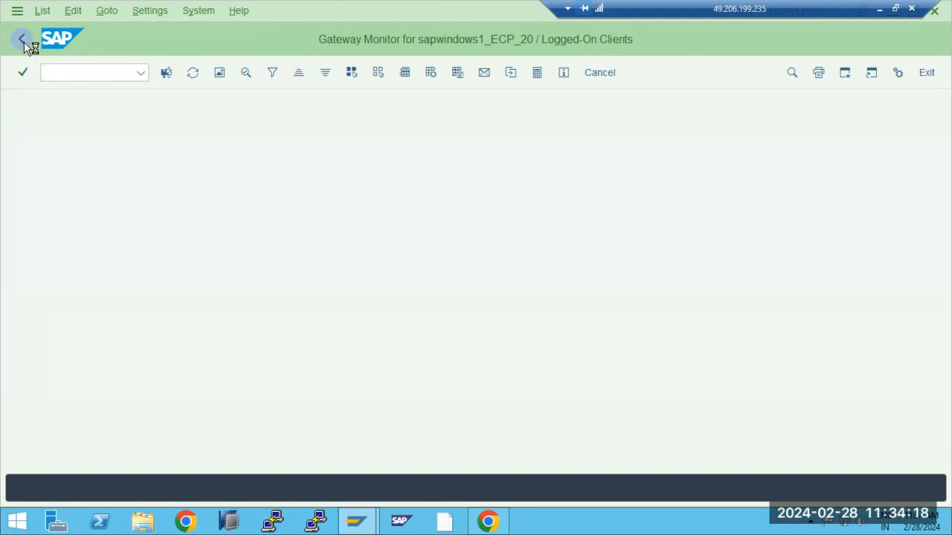
{"action": "left_click", "coordinate": [497, 525]}
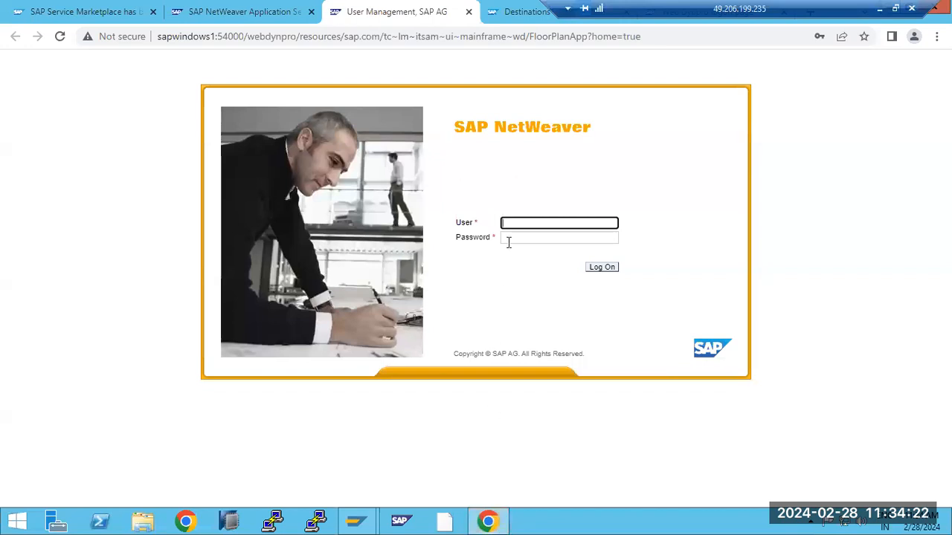
- Sign in to NetWeaver Administrator with the saved administrator login, checking the Gateway Monitor meanwhile
{"action": "left_click", "coordinate": [514, 225]}
{"action": "left_click", "coordinate": [557, 255]}
{"action": "left_click", "coordinate": [604, 269]}
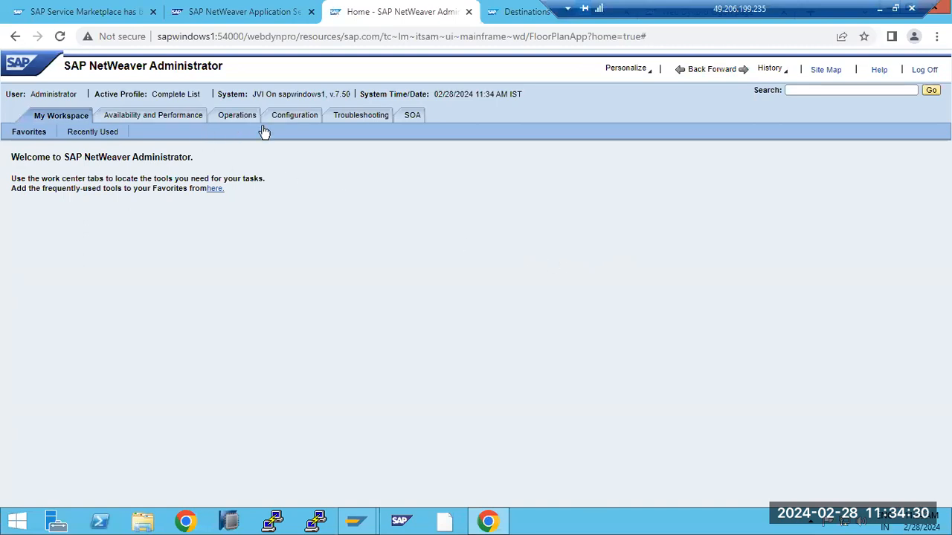
{"action": "left_click", "coordinate": [490, 523]}
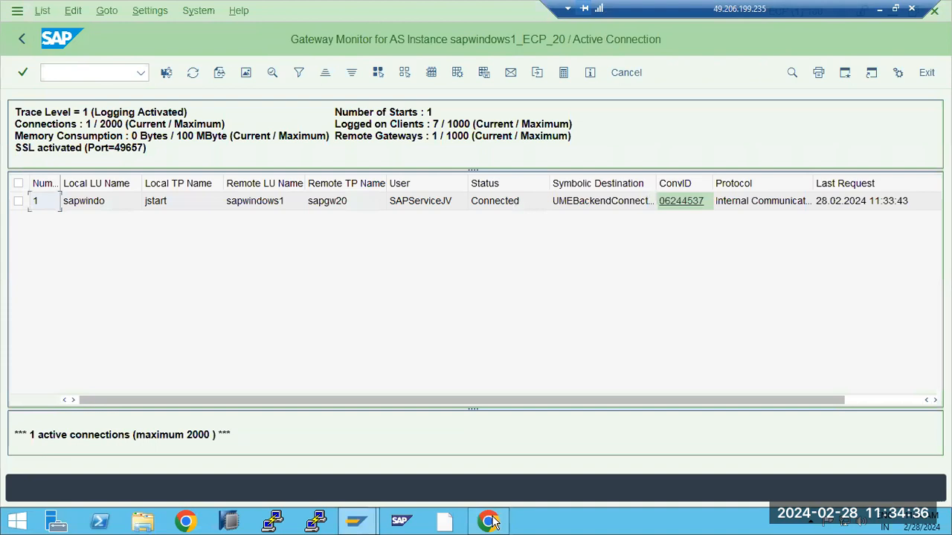
{"action": "left_click", "coordinate": [490, 523]}
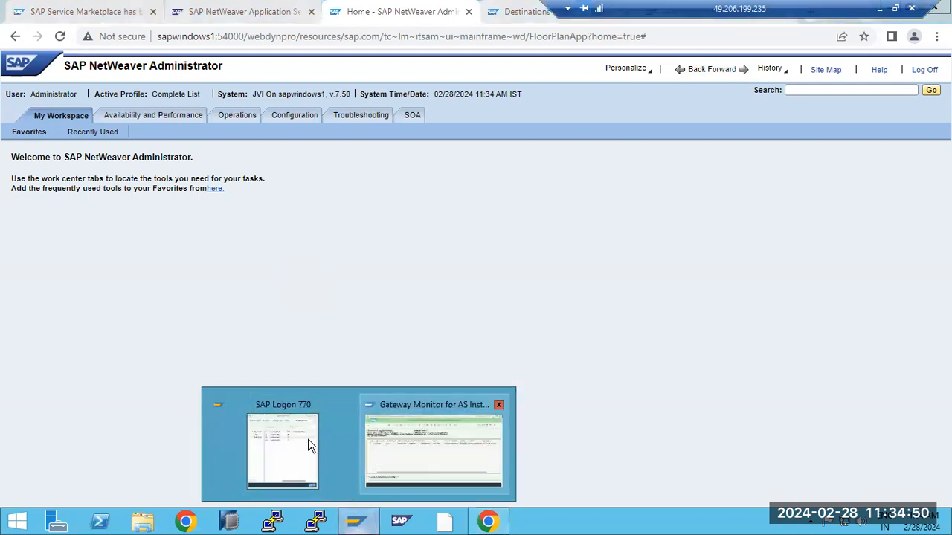
{"action": "left_click", "coordinate": [418, 439]}
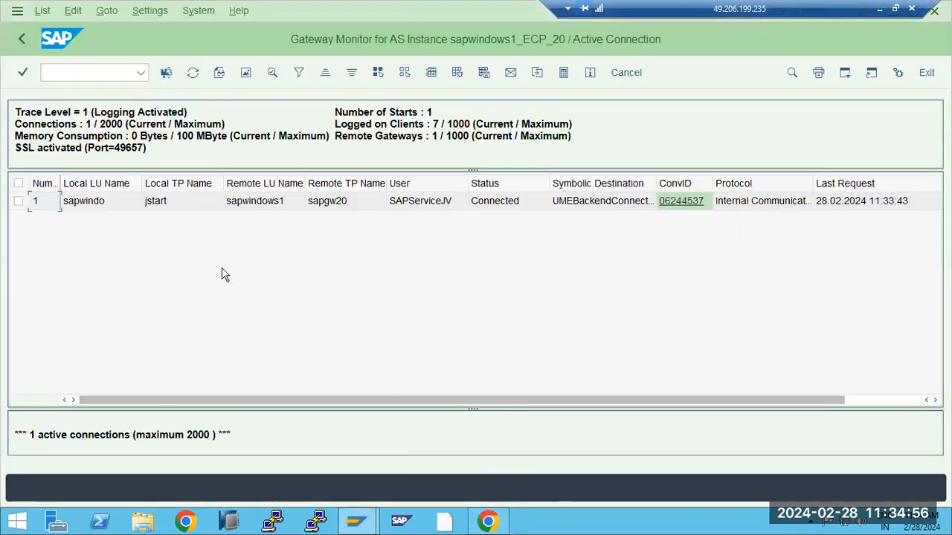
{"action": "left_click", "coordinate": [487, 521]}
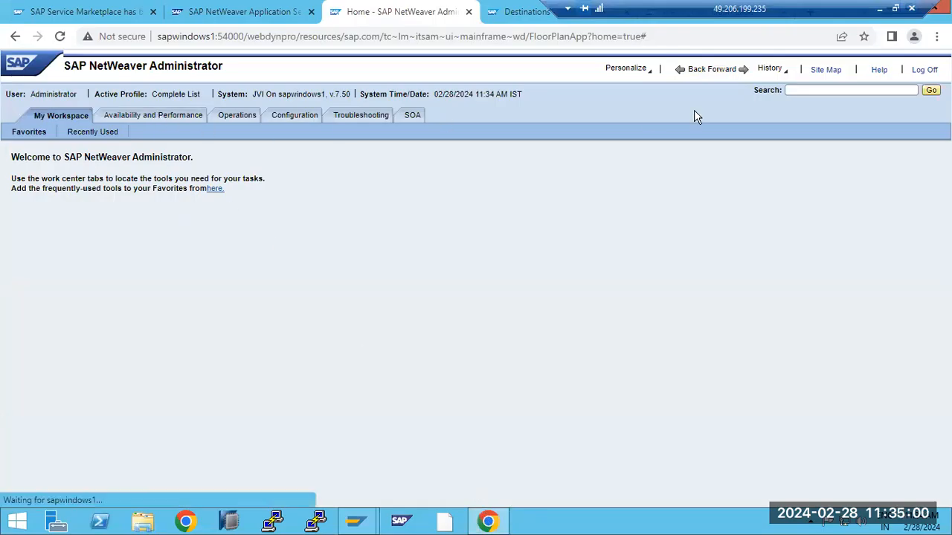
- Search 'desti' to open the Destinations tool and view UMEBackendConnection's RFC settings
{"action": "left_click", "coordinate": [799, 87]}
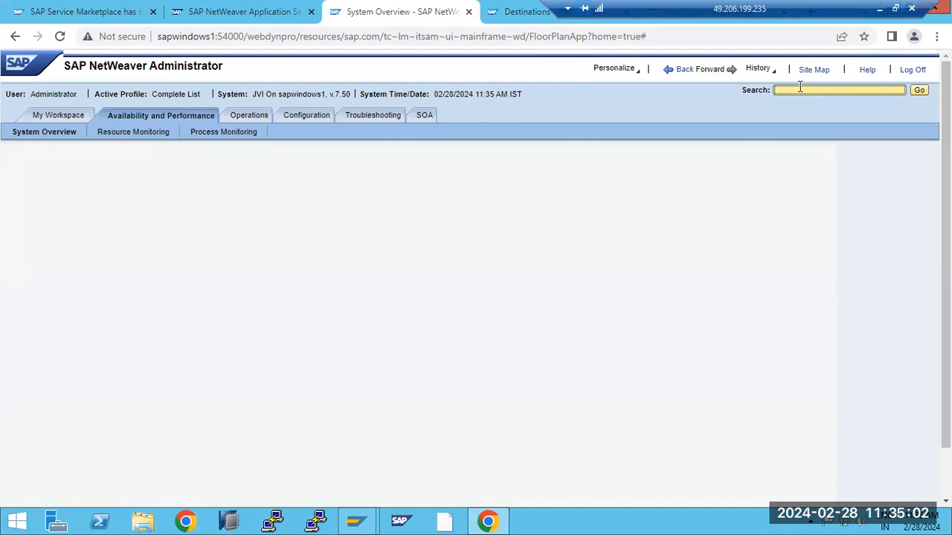
{"action": "type", "text": "desti"}
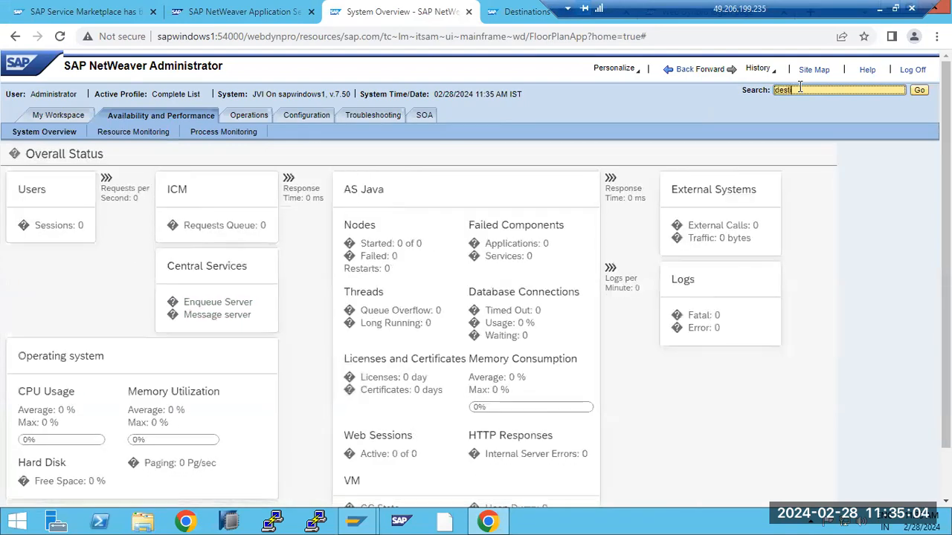
{"action": "key", "text": "Return"}
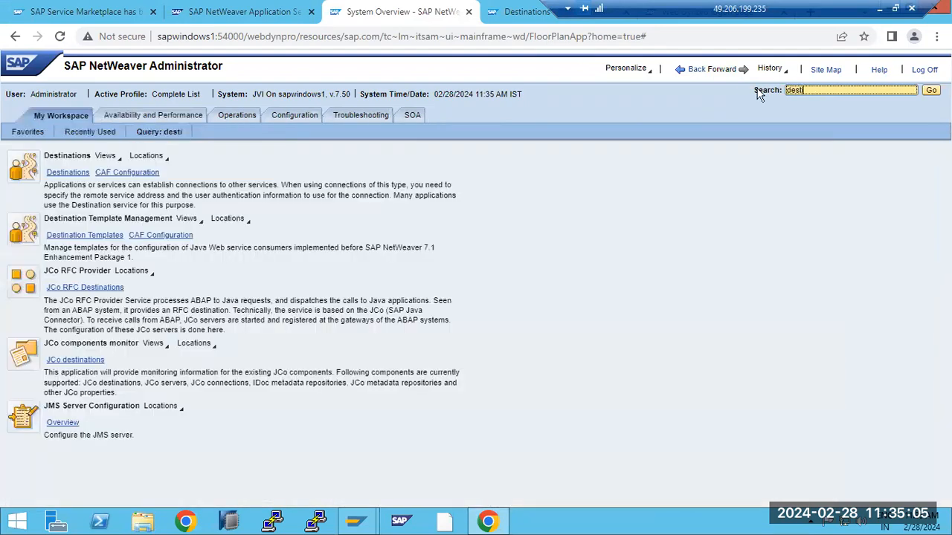
{"action": "left_click", "coordinate": [70, 173]}
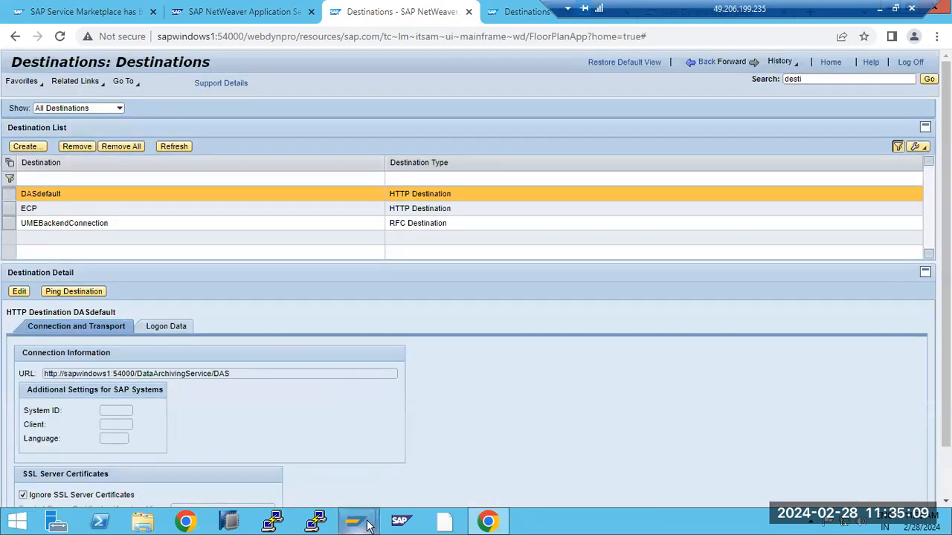
{"action": "mouse_move", "coordinate": [357, 521]}
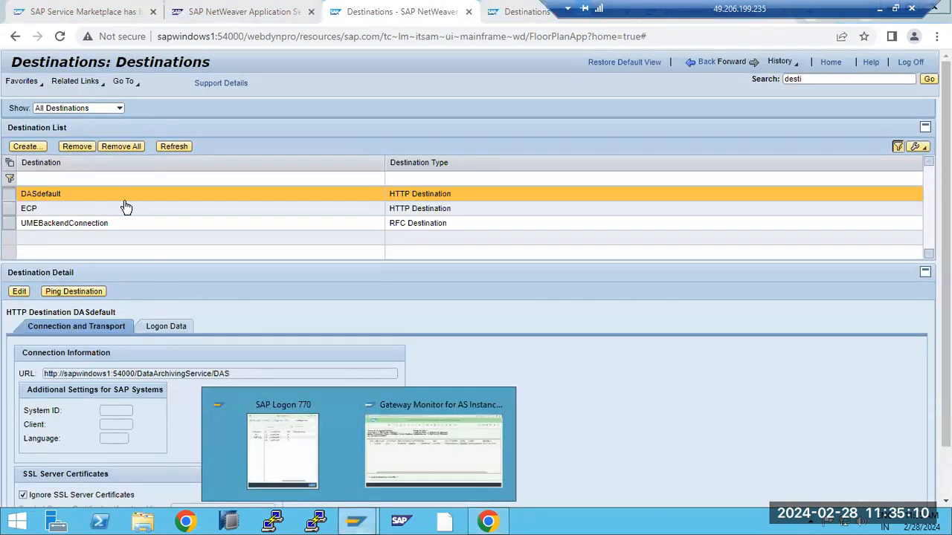
{"action": "left_click", "coordinate": [46, 225]}
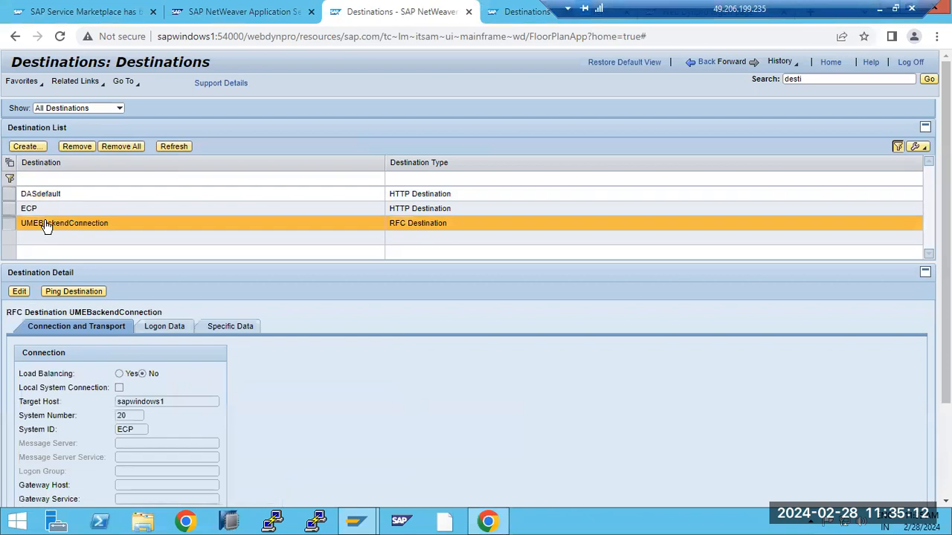
- Start a new destination, list its available destination types, then bring up the Gateway Monitor
{"action": "left_click", "coordinate": [37, 147]}
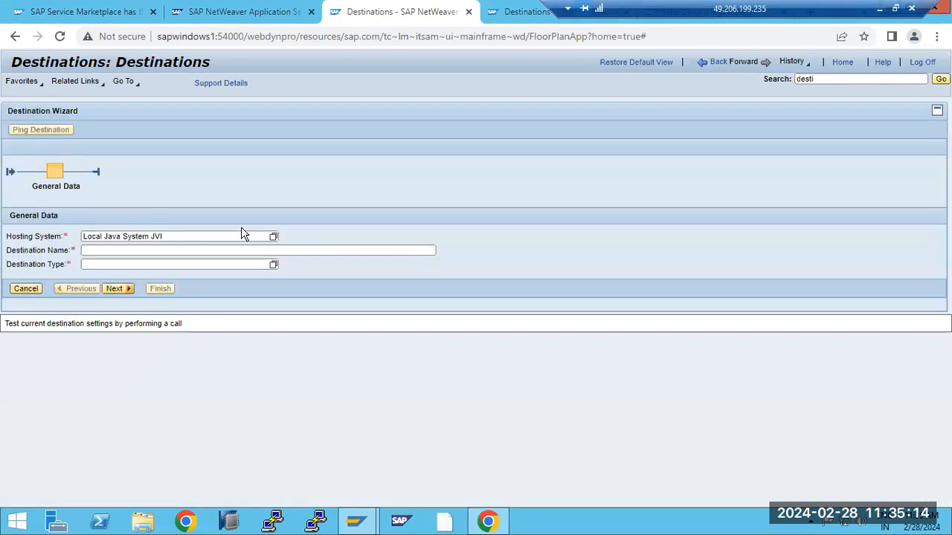
{"action": "left_click", "coordinate": [273, 265]}
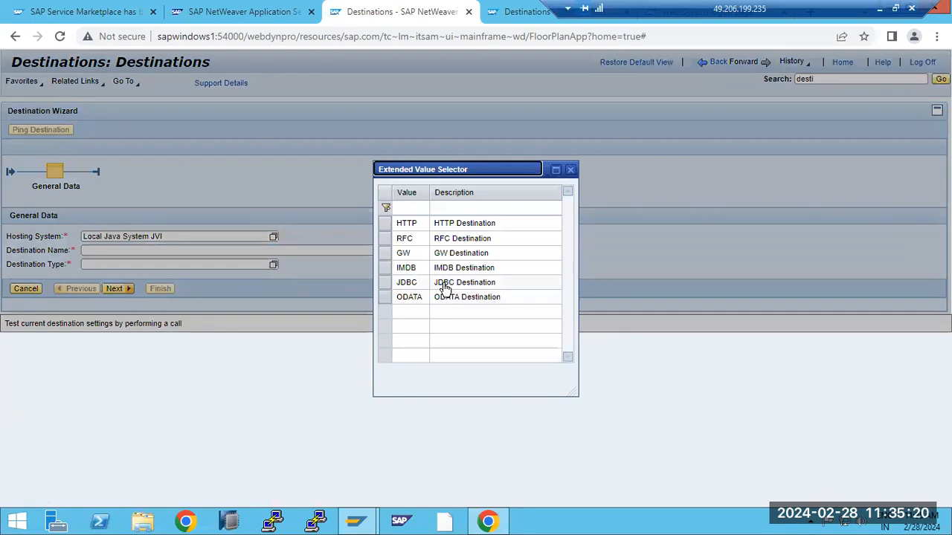
{"action": "left_click", "coordinate": [356, 521]}
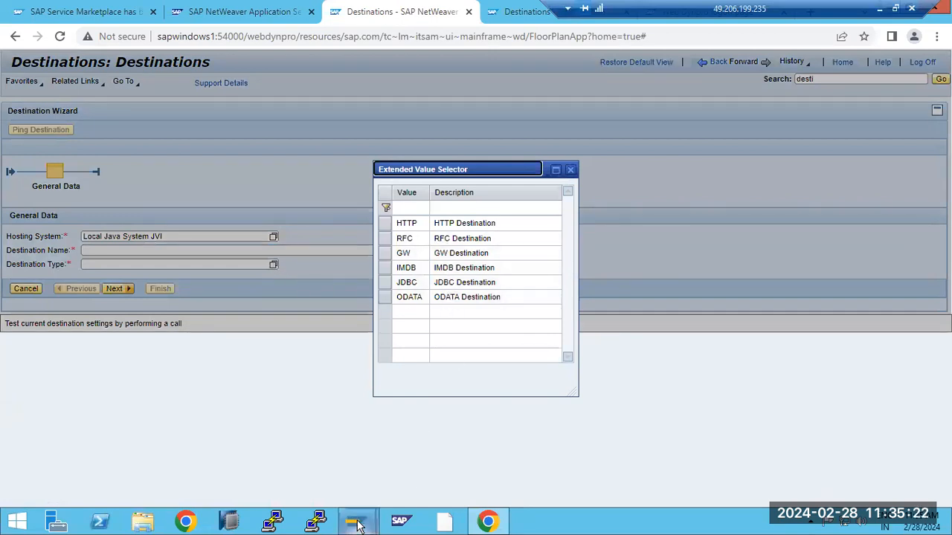
{"action": "left_click", "coordinate": [414, 467]}
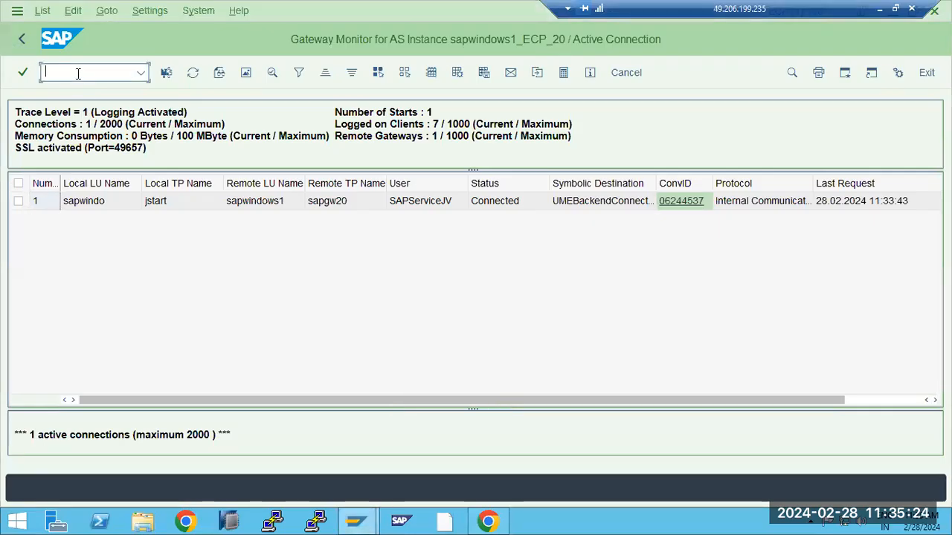
- In SM59, open the RECORDER ABAP-driver destination and inspect its ABAP driver SAPLSREC
{"action": "type", "text": "/nsm59"}
{"action": "key", "text": "Return"}
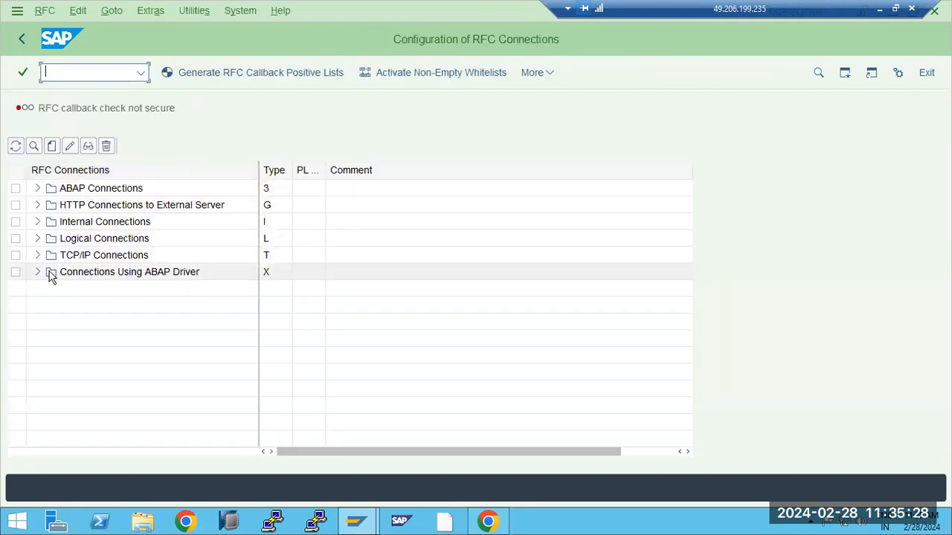
{"action": "left_click", "coordinate": [38, 272]}
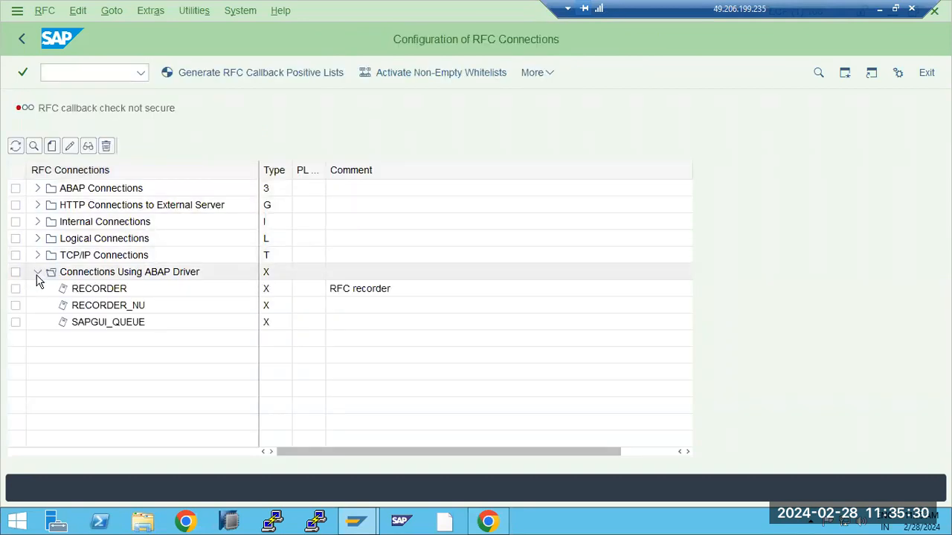
{"action": "double_click", "coordinate": [105, 290]}
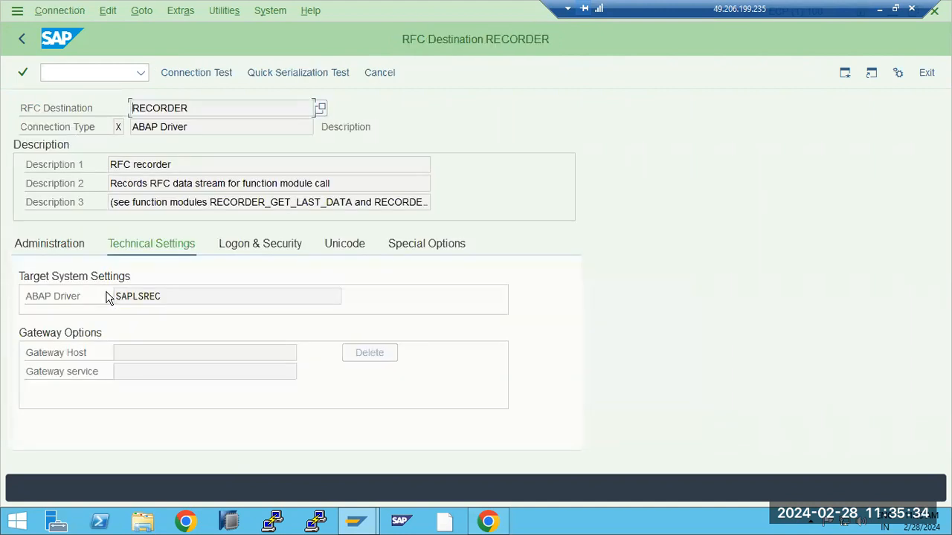
{"action": "left_click_drag", "start_coordinate": [162, 298], "coordinate": [104, 299]}
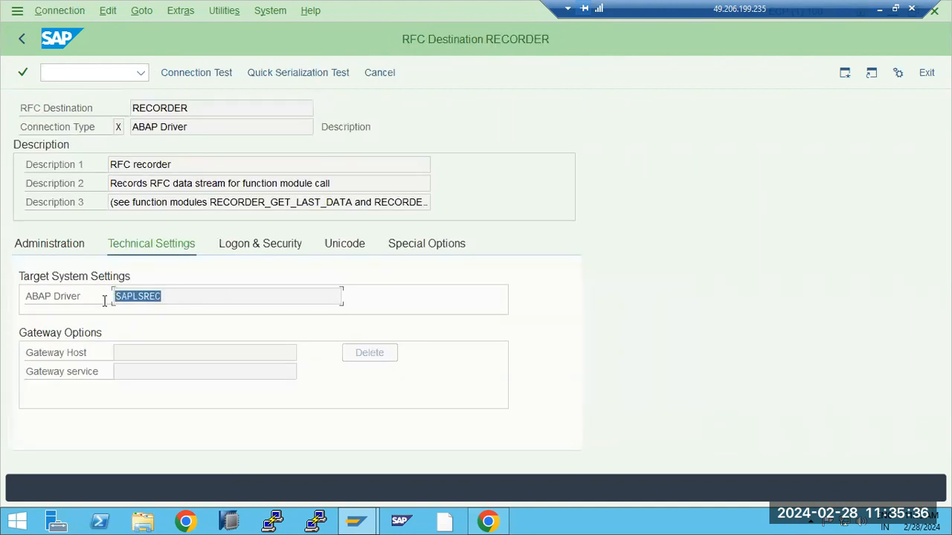
{"action": "double_click", "coordinate": [152, 297]}
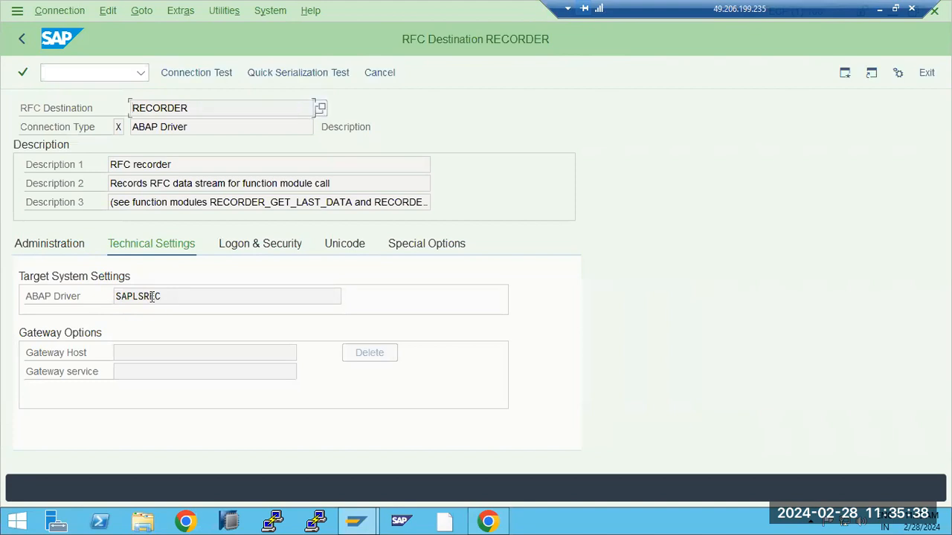
{"action": "left_click", "coordinate": [177, 296]}
{"action": "left_click_drag", "start_coordinate": [155, 297], "coordinate": [120, 290]}
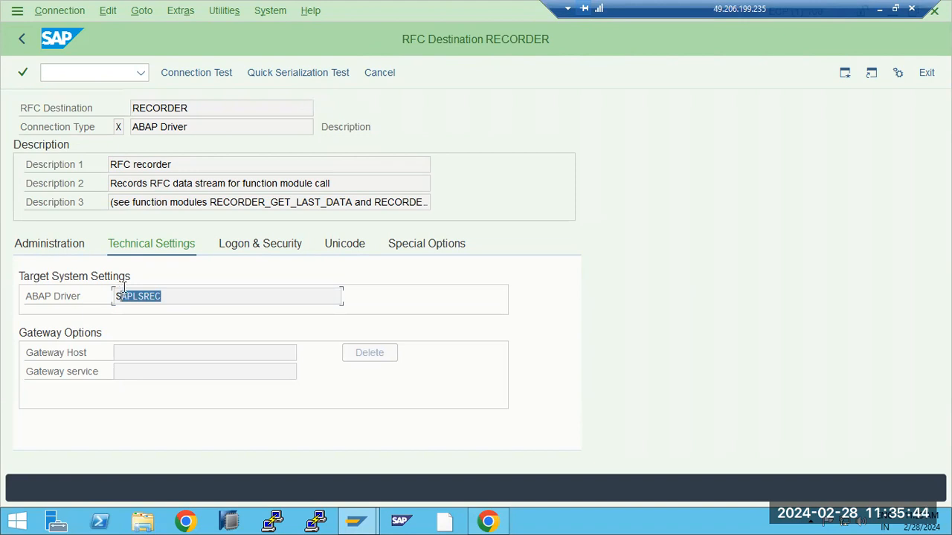
{"action": "left_click_drag", "start_coordinate": [198, 131], "coordinate": [135, 126]}
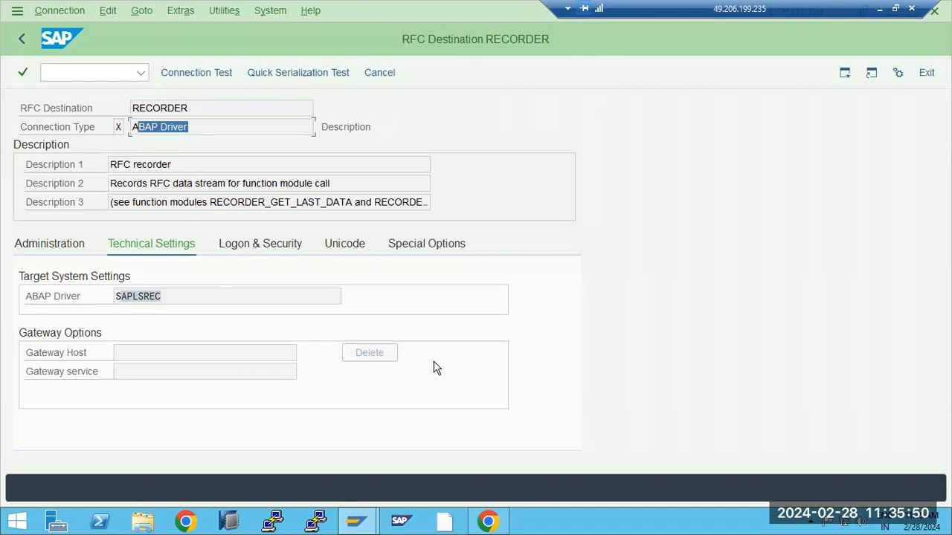
{"action": "left_click", "coordinate": [146, 297]}
{"action": "double_click", "coordinate": [168, 297]}
- Browse RECORDER_NU, ABAP and HTTP connection folders, then leave SM59 for the browser's Destinations page
{"action": "left_click", "coordinate": [22, 39]}
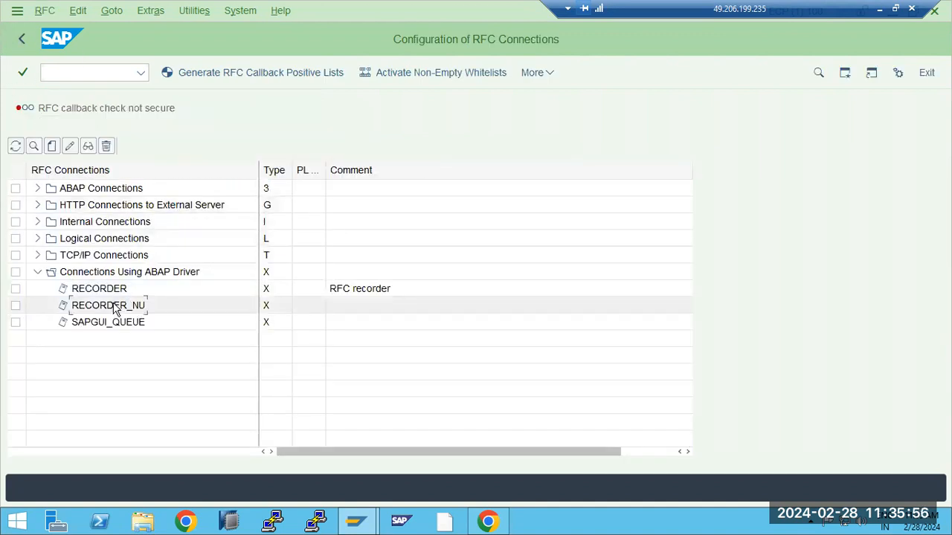
{"action": "left_click", "coordinate": [110, 306]}
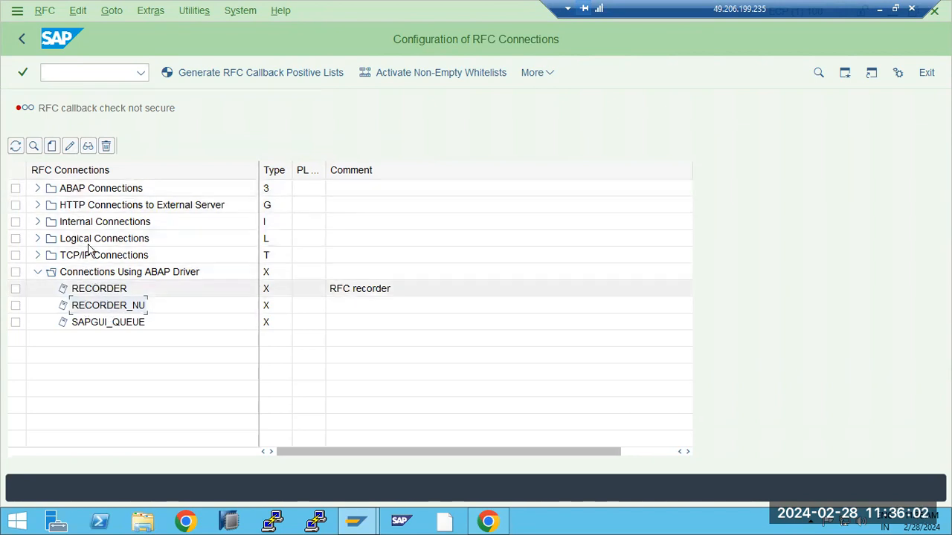
{"action": "left_click", "coordinate": [85, 192]}
{"action": "left_click", "coordinate": [92, 206]}
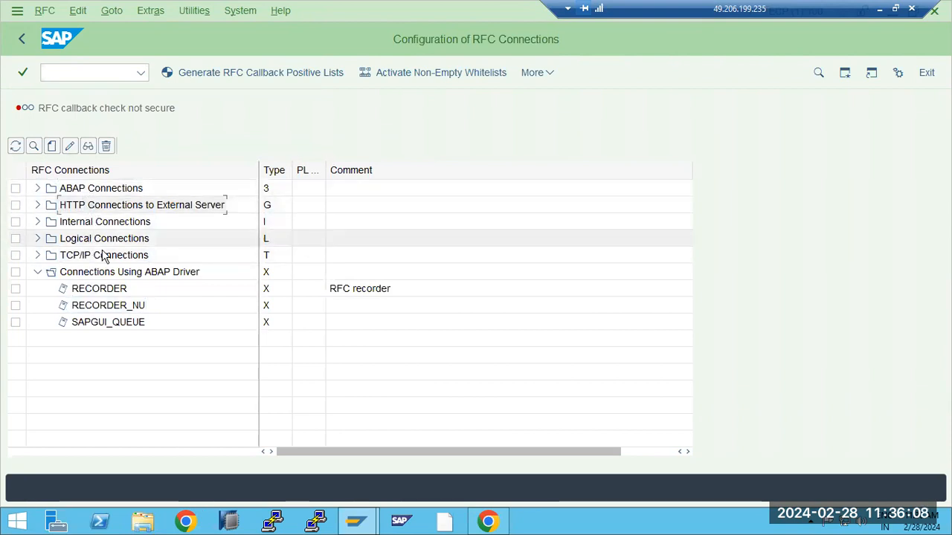
{"action": "left_click", "coordinate": [22, 46]}
{"action": "left_click", "coordinate": [488, 521]}
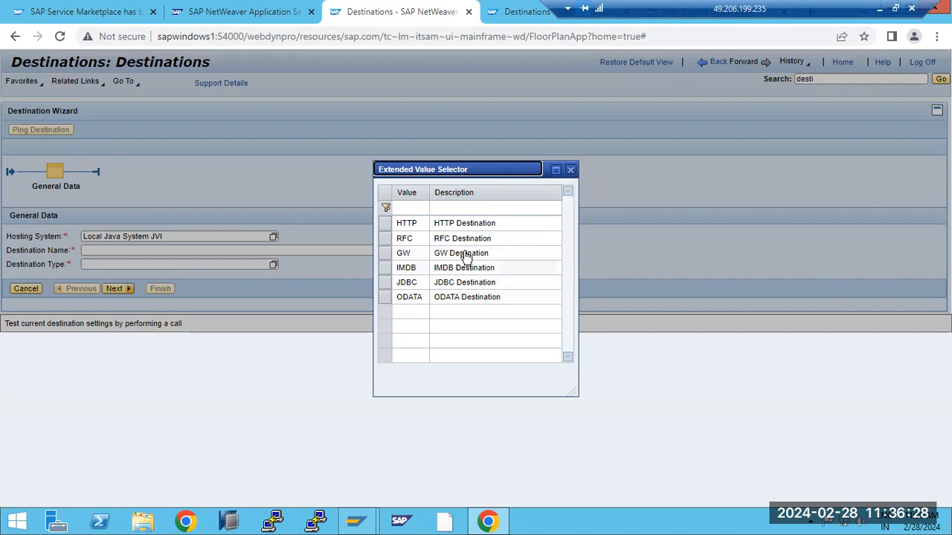
- Close the destination type list and cancel the new destination wizard
{"action": "left_click", "coordinate": [570, 172]}
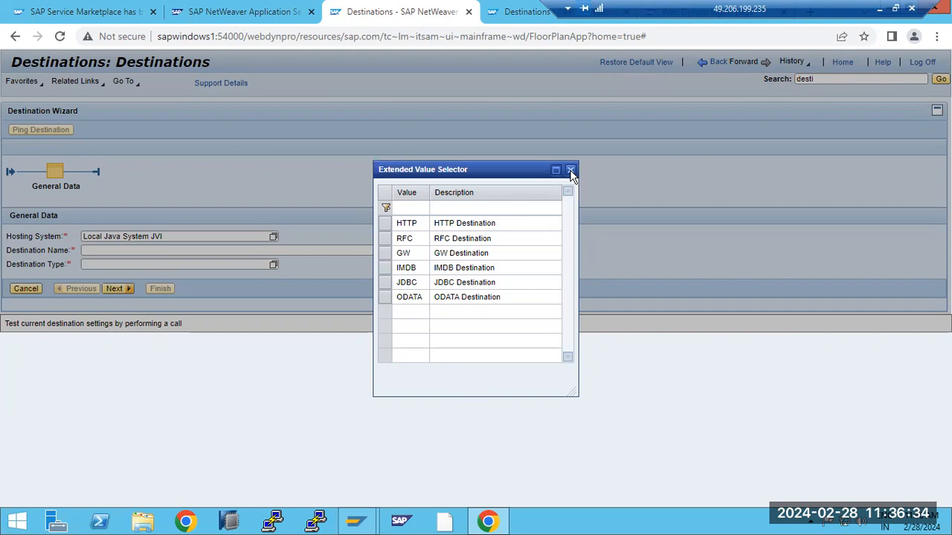
{"action": "left_click", "coordinate": [155, 250]}
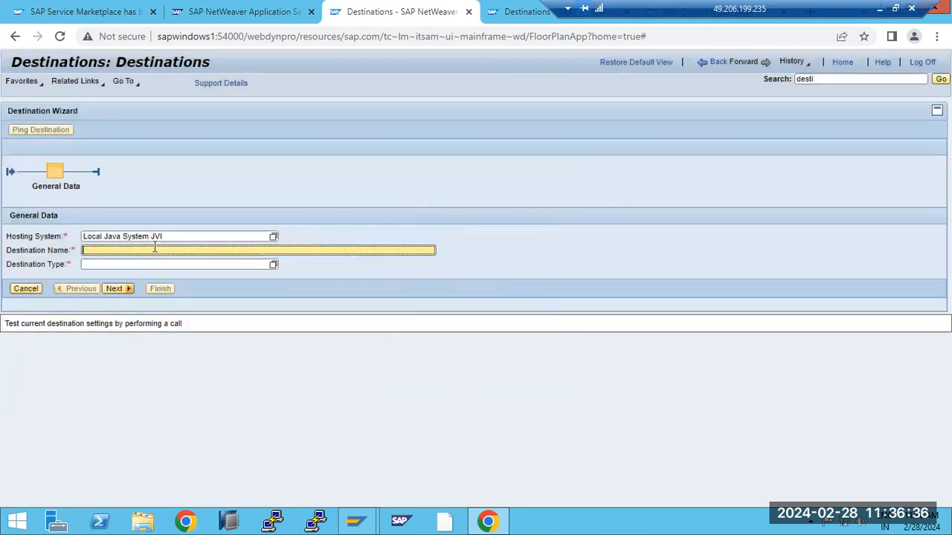
{"action": "left_click", "coordinate": [27, 289]}
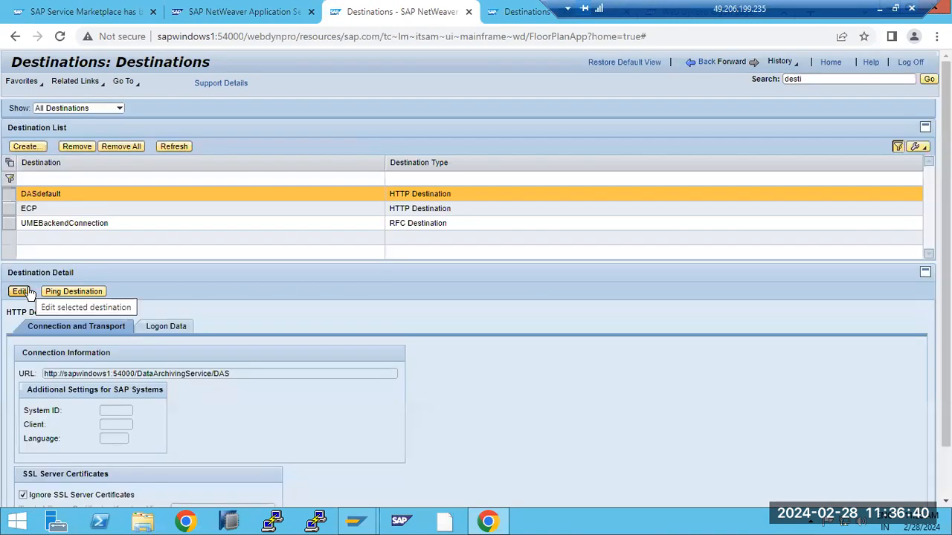
- Ping UMEBackendConnection, confirming a successful connection to system ECP, then return to SAP Easy Access
{"action": "left_click", "coordinate": [81, 227]}
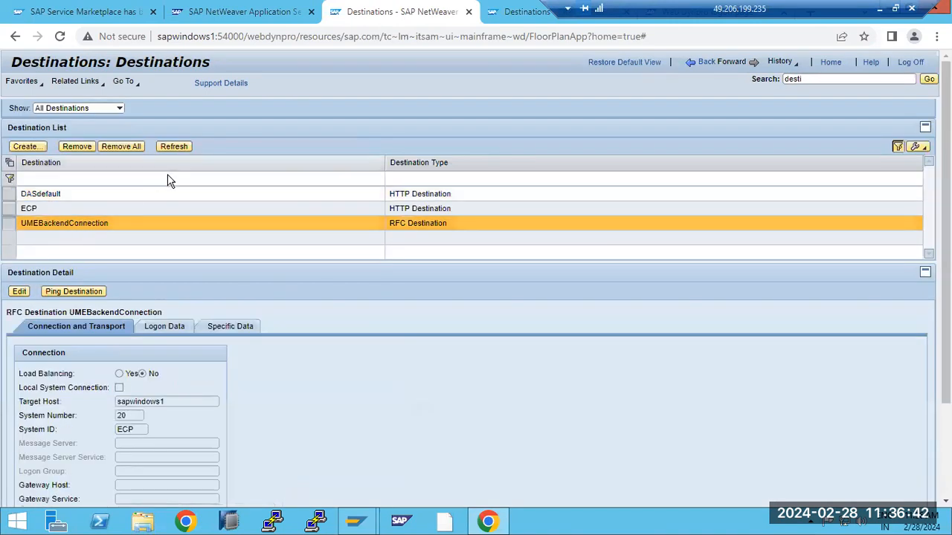
{"action": "left_click", "coordinate": [69, 296]}
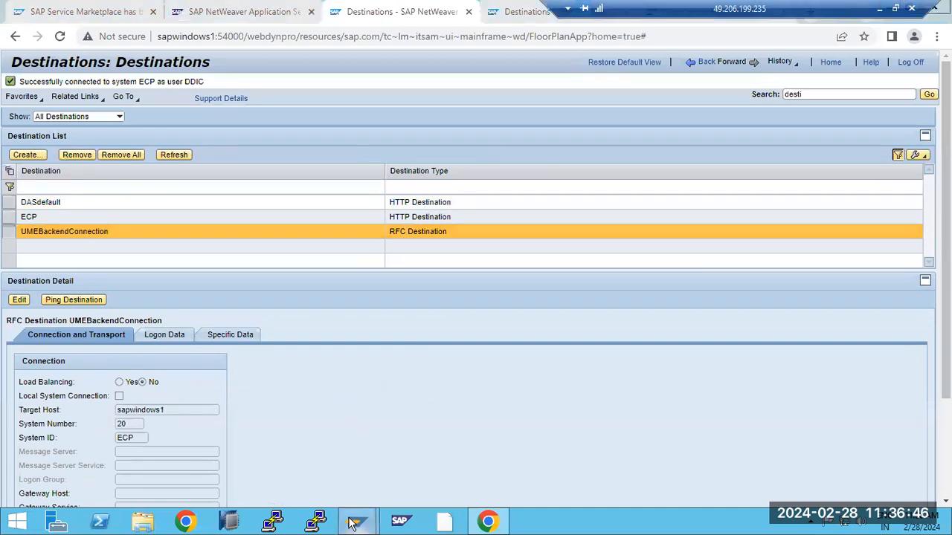
{"action": "mouse_move", "coordinate": [356, 520]}
{"action": "left_click", "coordinate": [413, 462]}
{"action": "left_click", "coordinate": [111, 71]}
- Review the four logged-on user sessions in AL08
{"action": "type", "text": "al08"}
{"action": "key", "text": "Return"}
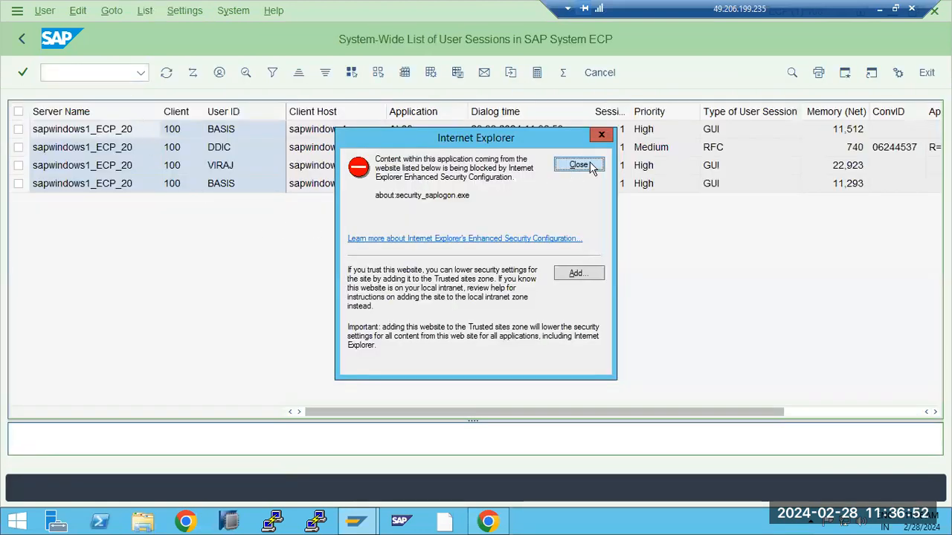
{"action": "left_click", "coordinate": [578, 165]}
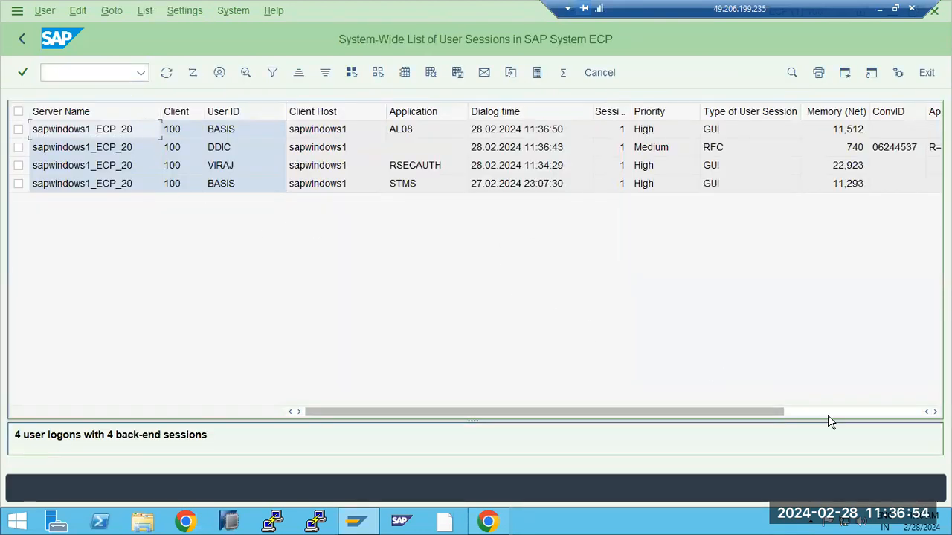
{"action": "left_click", "coordinate": [827, 411]}
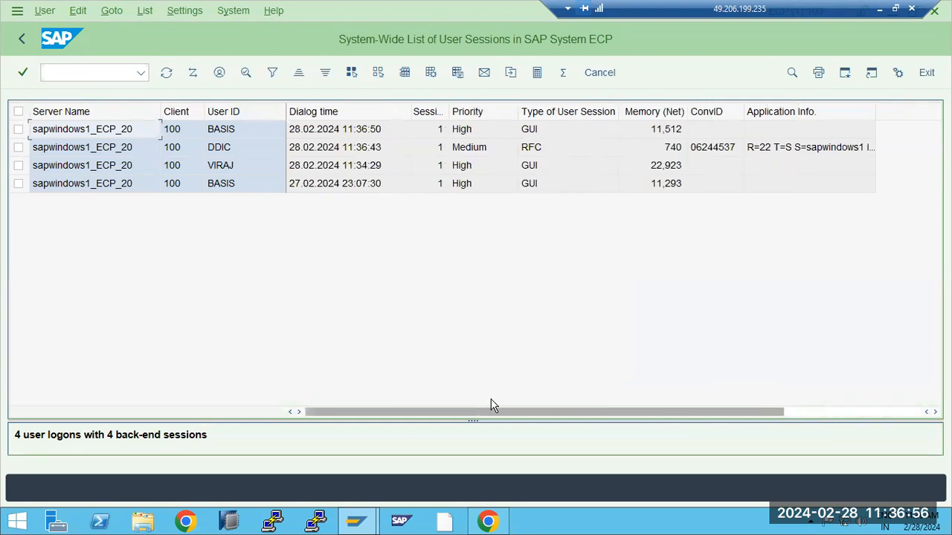
{"action": "left_click", "coordinate": [21, 39]}
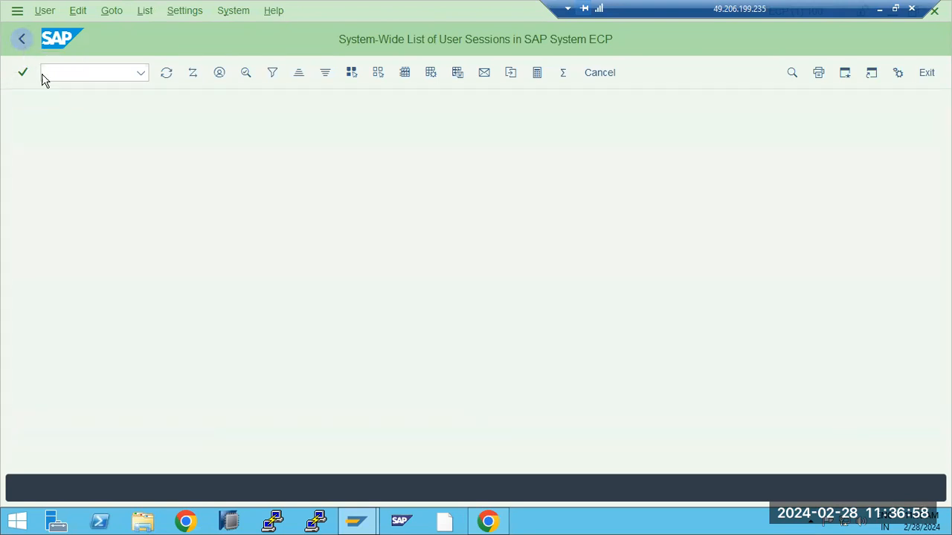
- Examine the single active UMEBackendConnection connection in SMGW, then return to Easy Access
{"action": "type", "text": "smgw"}
{"action": "key", "text": "Return"}
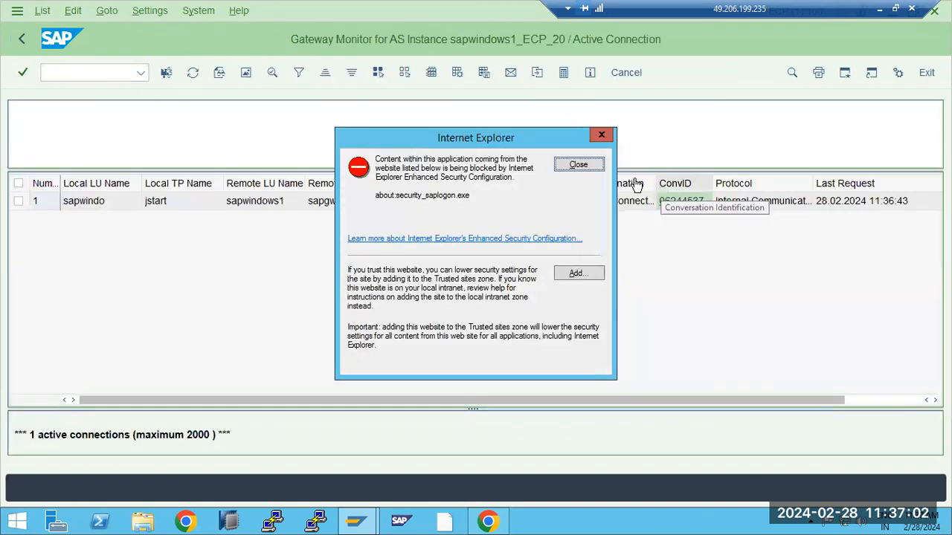
{"action": "left_click", "coordinate": [578, 164]}
{"action": "left_click", "coordinate": [158, 205]}
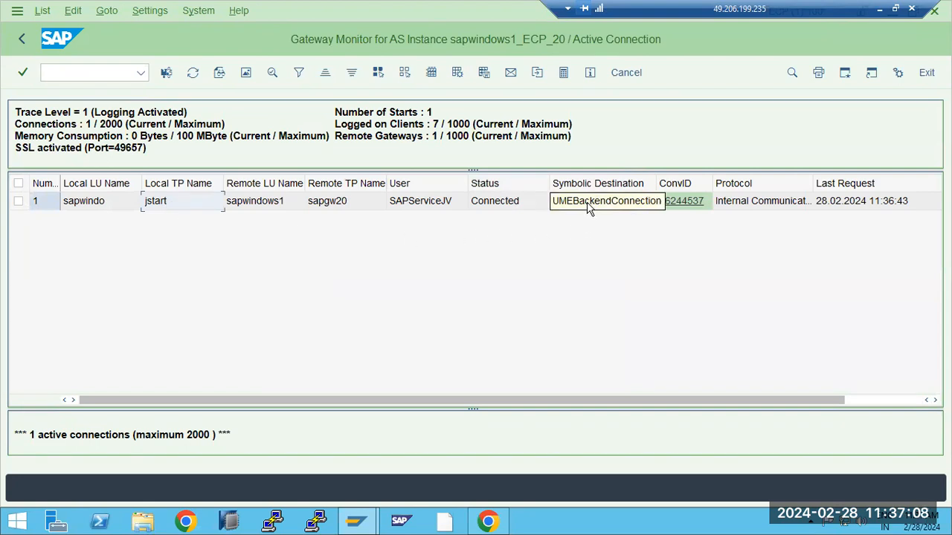
{"action": "left_click", "coordinate": [22, 39]}
- View the ECP HTTP destination's details in NetWeaver Administrator, then return to the SAP GUI command field
{"action": "left_click", "coordinate": [485, 523]}
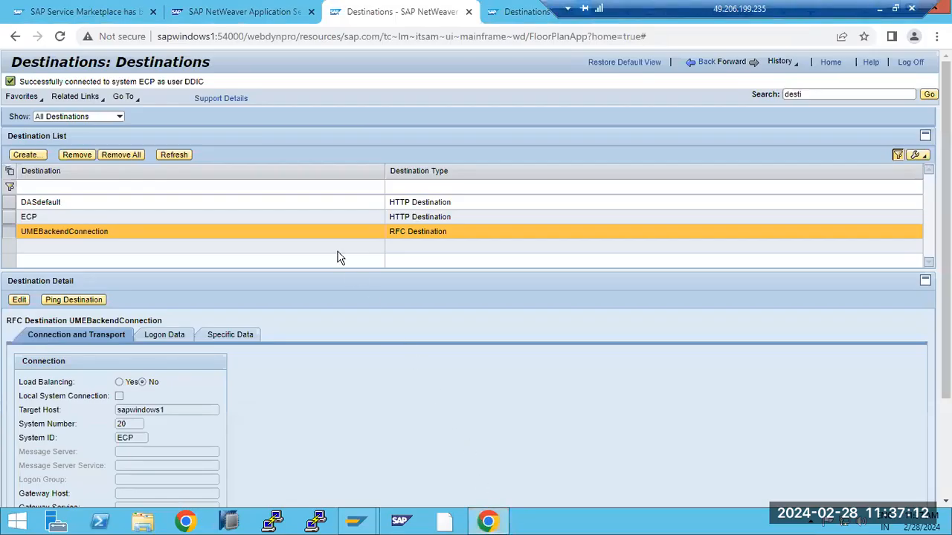
{"action": "left_click", "coordinate": [134, 217]}
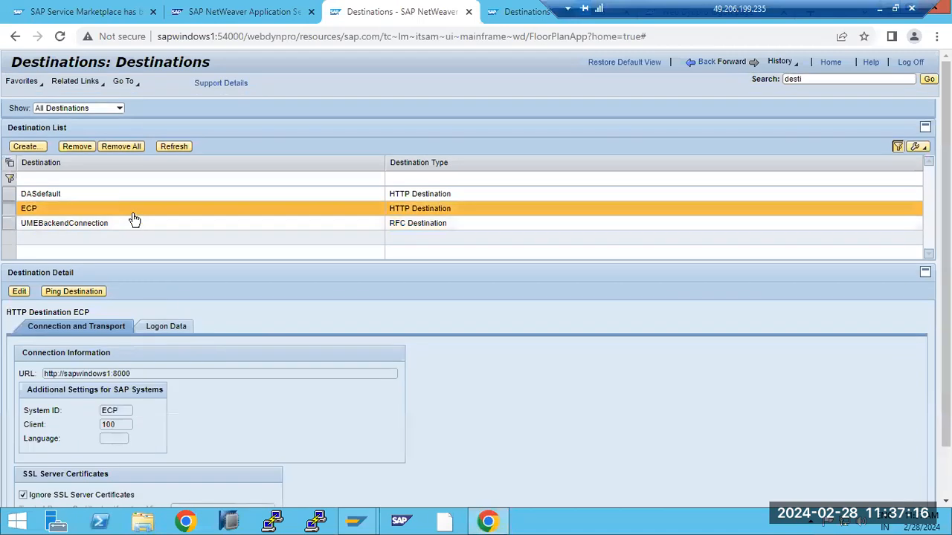
{"action": "left_click", "coordinate": [356, 522]}
{"action": "left_click", "coordinate": [107, 70]}
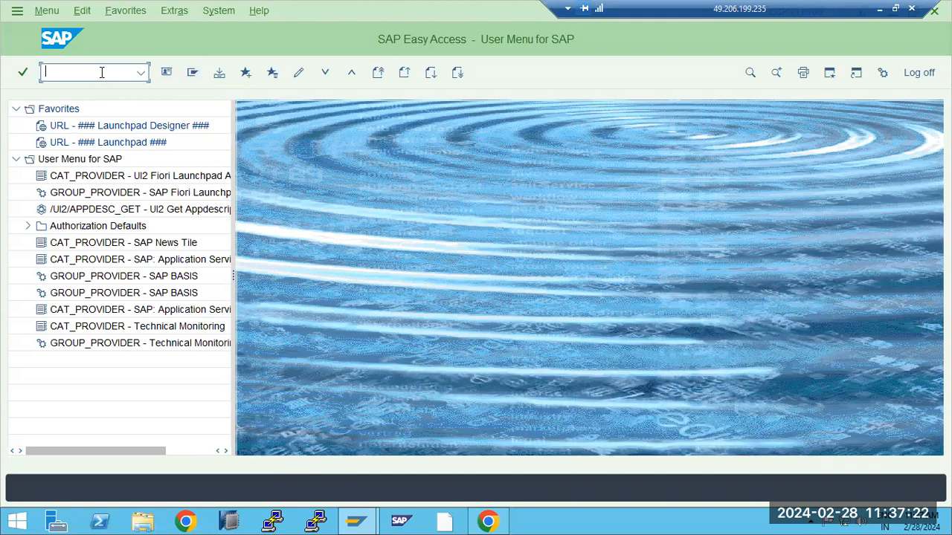
- Run AL08 to list the logged-on users, dismissing the security warning
{"action": "type", "text": "al08"}
{"action": "key", "text": "Return"}
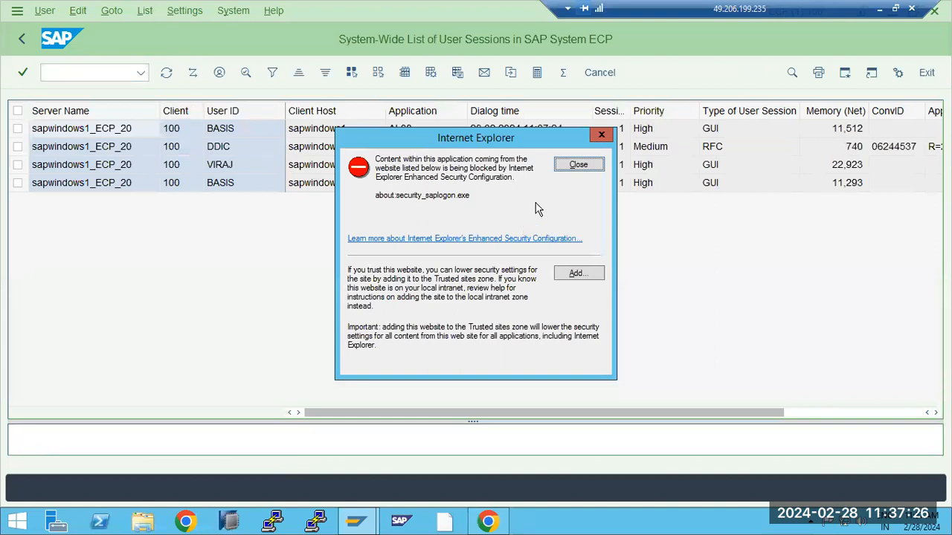
{"action": "left_click", "coordinate": [583, 164]}
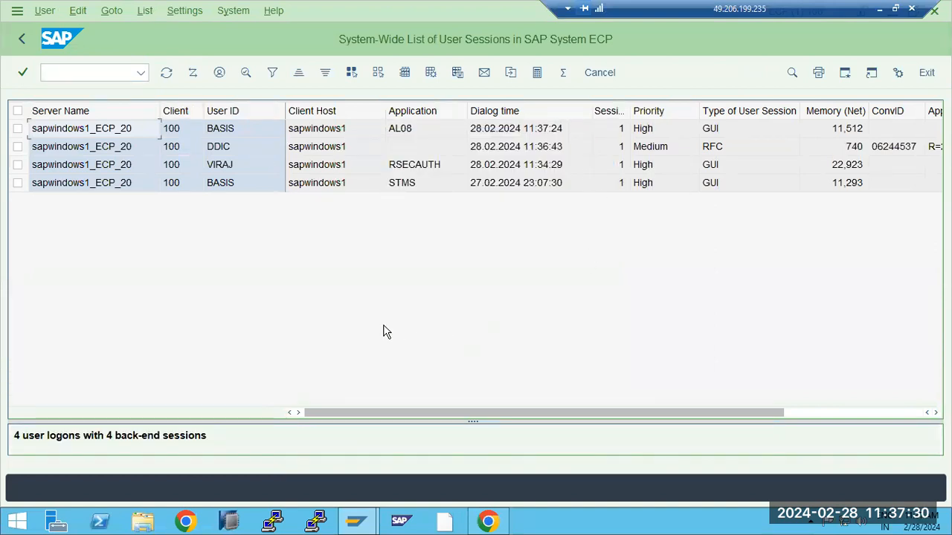
{"action": "left_click", "coordinate": [818, 413]}
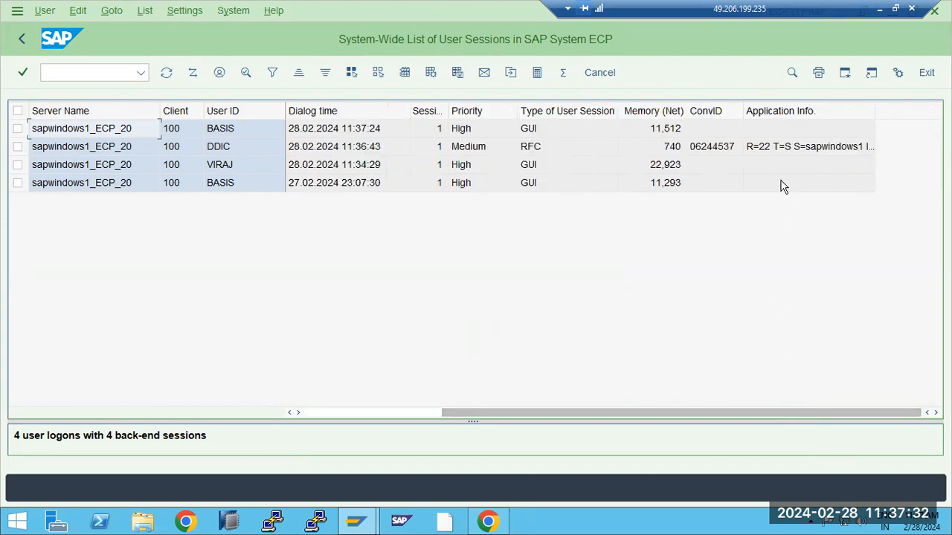
- Open the sapwindows1_ECP_20 session list and view the DDIC RFC session's application info
{"action": "left_click", "coordinate": [187, 152]}
{"action": "left_click", "coordinate": [540, 149]}
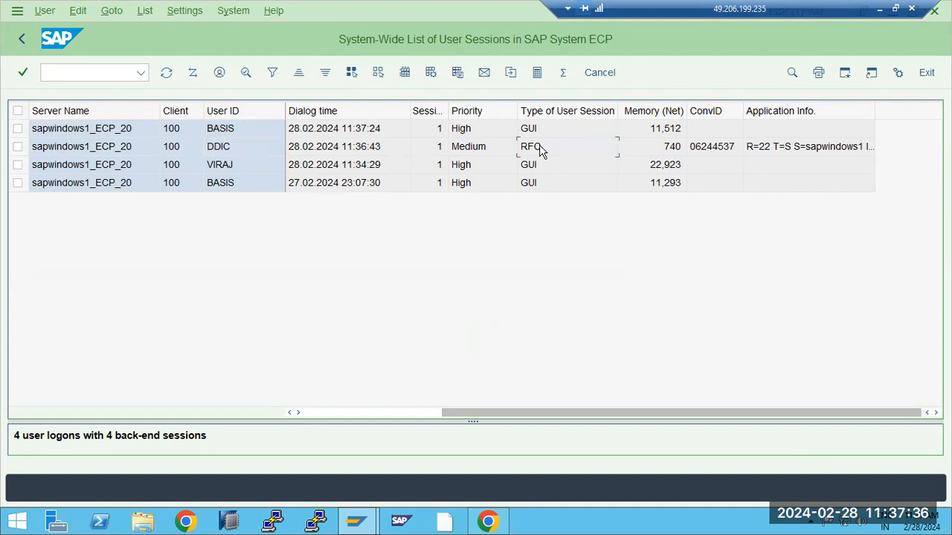
{"action": "left_click", "coordinate": [827, 152]}
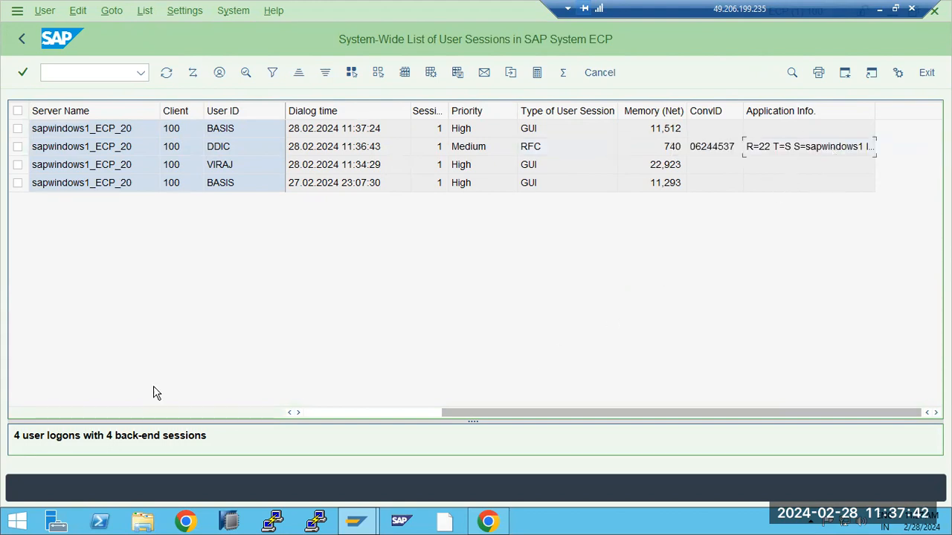
{"action": "left_click", "coordinate": [334, 414]}
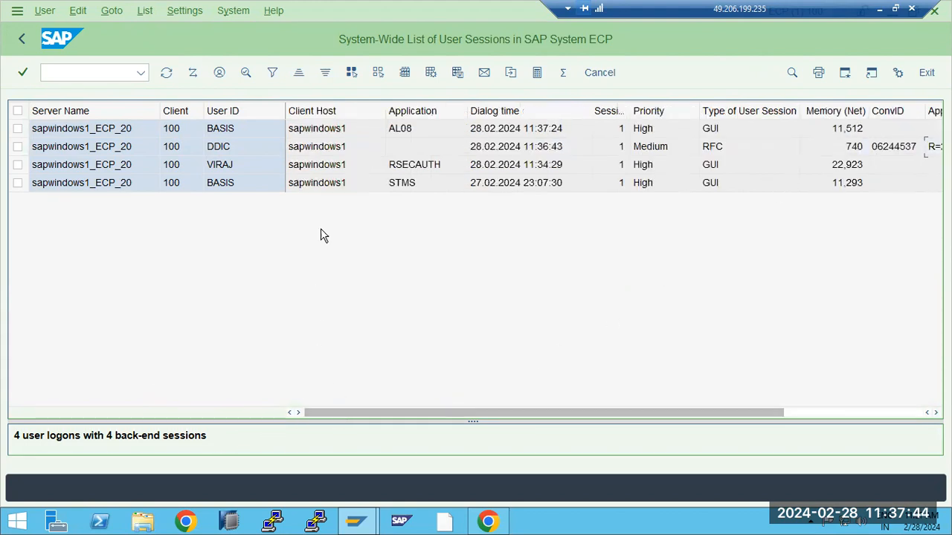
{"action": "left_click", "coordinate": [222, 153]}
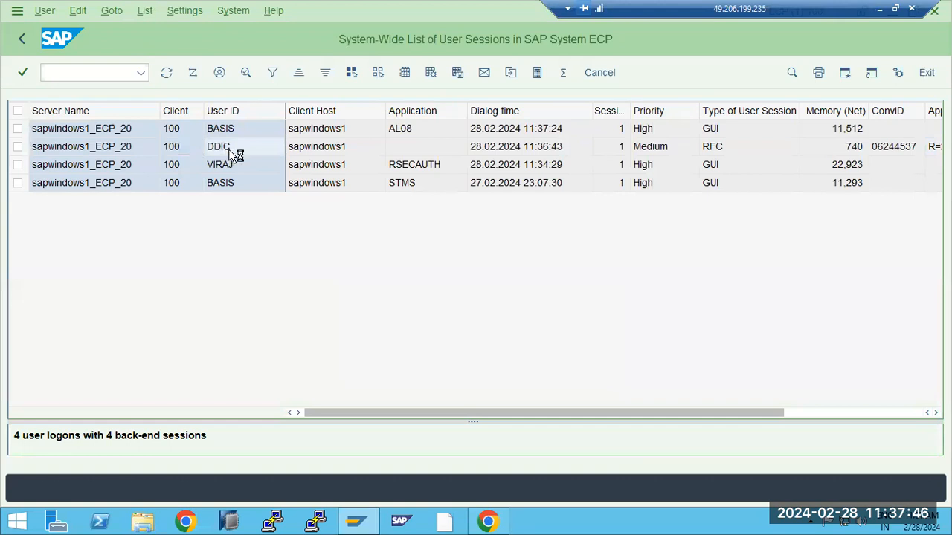
{"action": "left_click", "coordinate": [573, 164]}
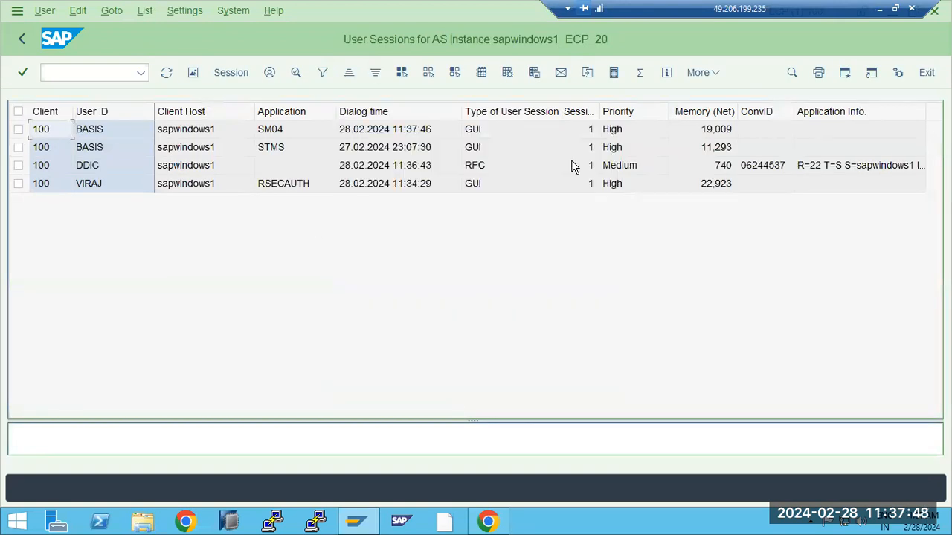
{"action": "left_click", "coordinate": [18, 166]}
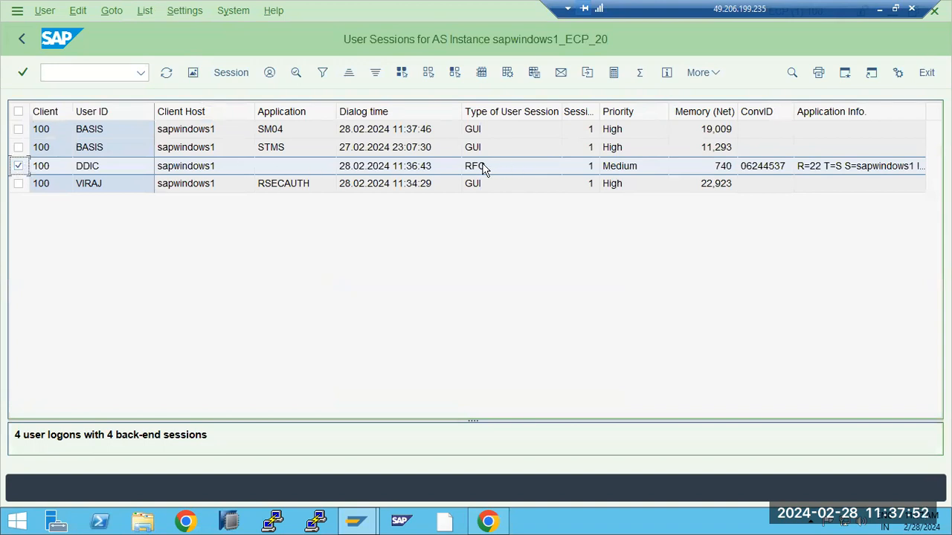
{"action": "left_click", "coordinate": [841, 171]}
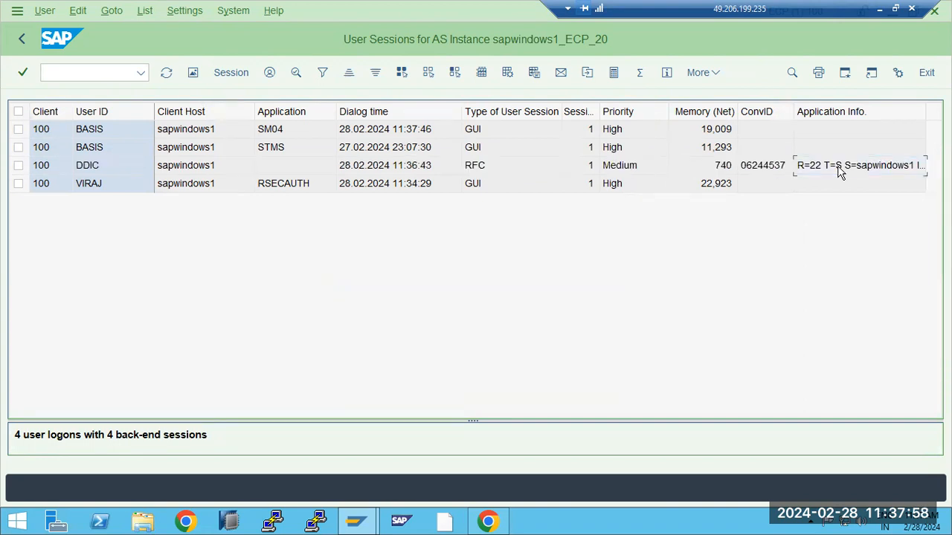
- Paste 'R=22 T=S S=sapwindows1 I=SAPJCo750 F=RFC_PING C= U=' under NWA --- and highlight SAPJCo750
{"action": "left_click", "coordinate": [880, 9]}
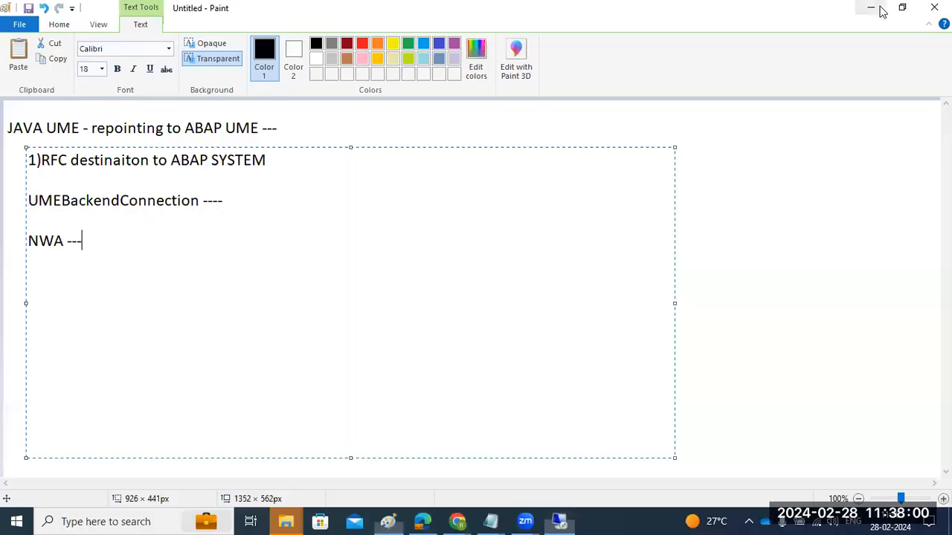
{"action": "key", "text": "ctrl+a"}
{"action": "left_click", "coordinate": [185, 279]}
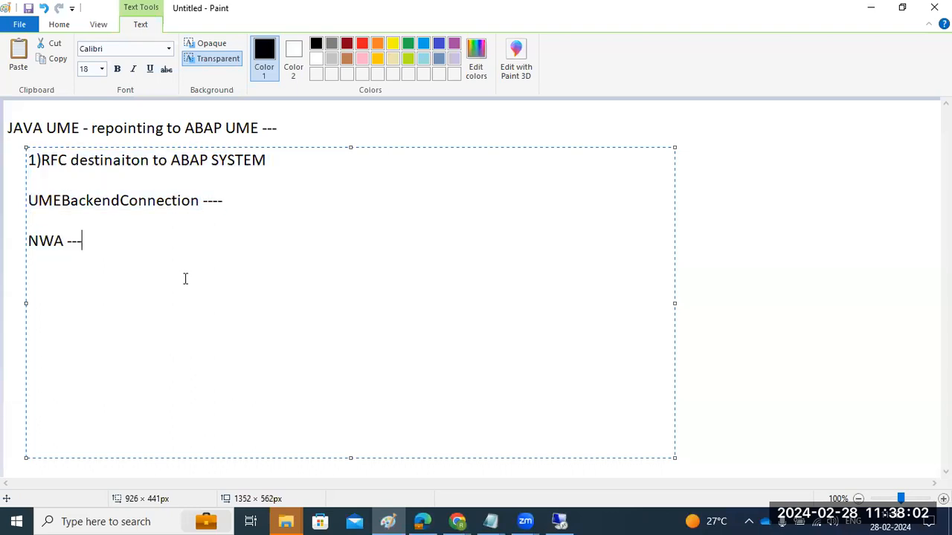
{"action": "type", "text": "R=22 T=S S=sapwindows1 I=SAPJCo750 F=RFC_PING C= U="}
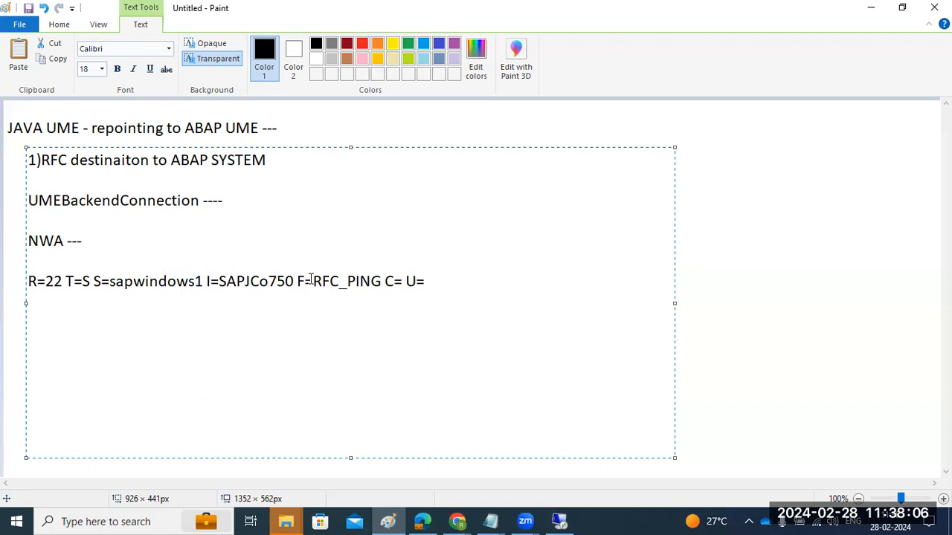
{"action": "left_click_drag", "start_coordinate": [298, 281], "coordinate": [352, 283]}
{"action": "left_click_drag", "start_coordinate": [219, 281], "coordinate": [279, 283]}
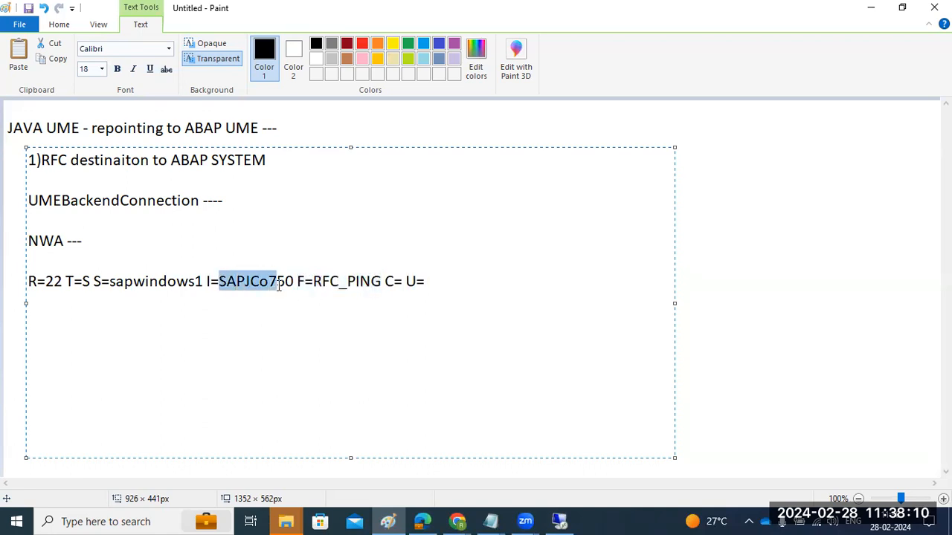
{"action": "left_click_drag", "start_coordinate": [220, 282], "coordinate": [276, 295]}
{"action": "left_click", "coordinate": [559, 521]}
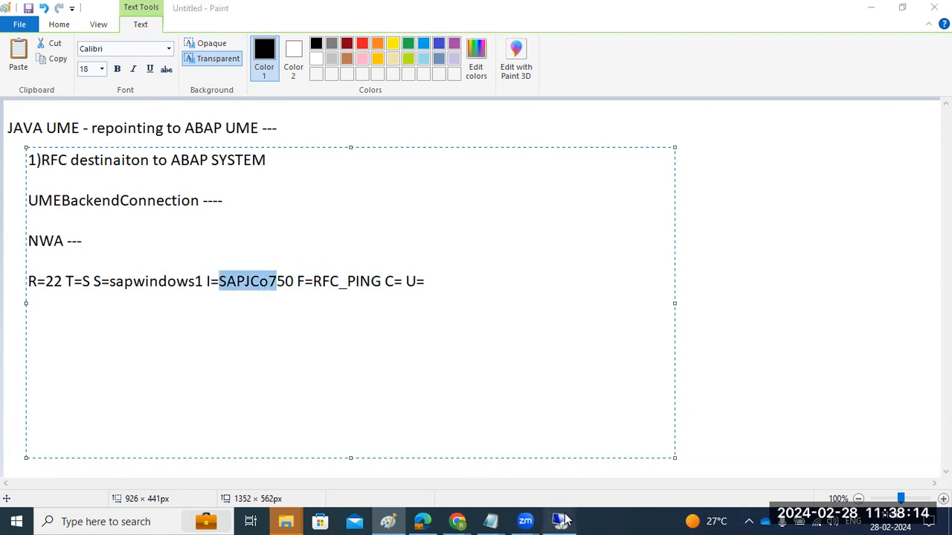
- Point out the RFC type of the DDIC session and check the VIRAJ session's type
{"action": "left_click", "coordinate": [487, 174]}
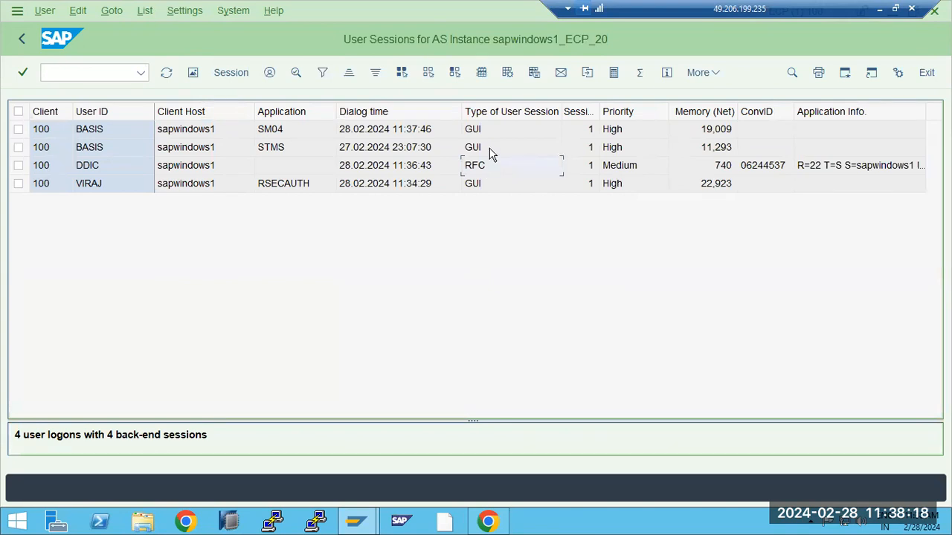
{"action": "left_click", "coordinate": [494, 182]}
{"action": "left_click", "coordinate": [494, 149]}
{"action": "left_click", "coordinate": [492, 170]}
- Back out to SAP Easy Access and switch to the browser's Destinations page
{"action": "left_click", "coordinate": [29, 41]}
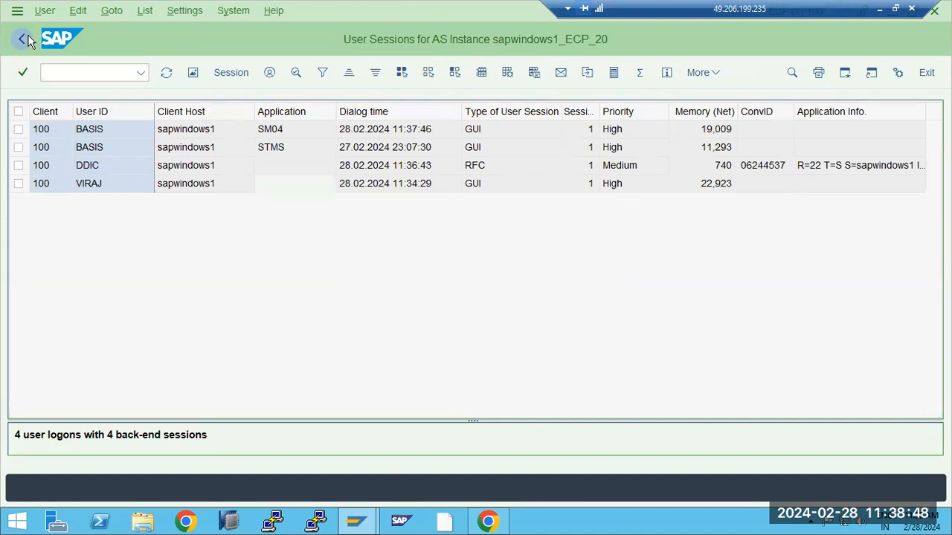
{"action": "left_click", "coordinate": [27, 40]}
{"action": "left_click", "coordinate": [22, 38]}
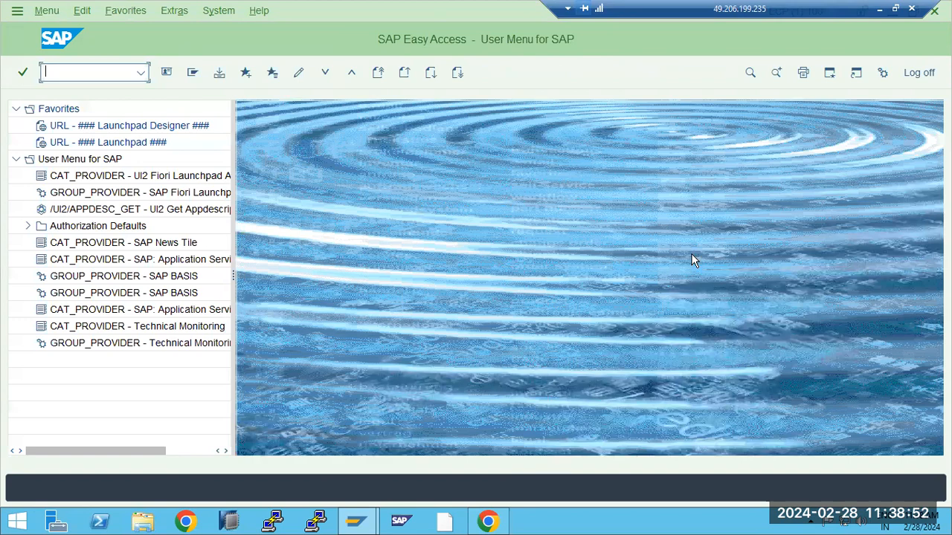
{"action": "left_click_drag", "start_coordinate": [837, 9], "coordinate": [743, 9]}
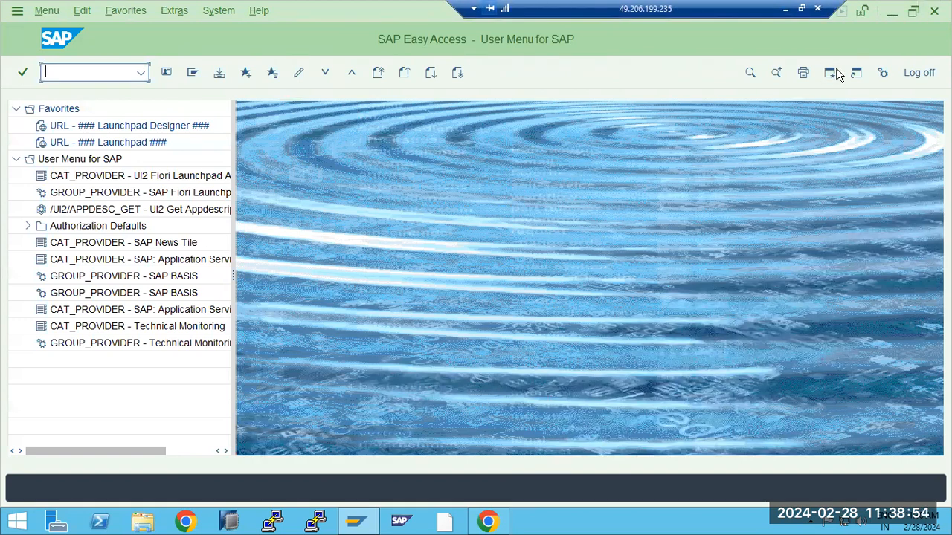
{"action": "left_click", "coordinate": [488, 522]}
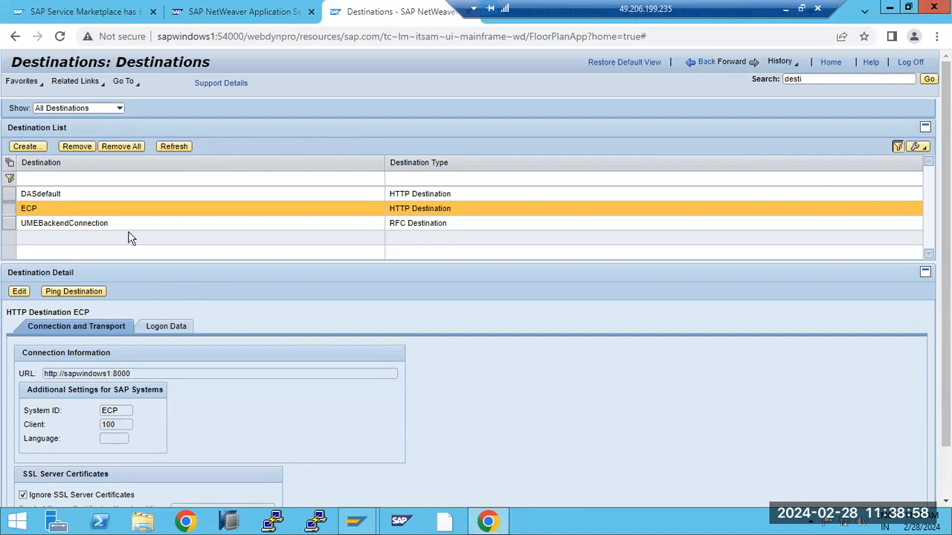
- Review the DASdefault and UMEBackendConnection destinations, then launch SAP NetWeaver Administrator
{"action": "left_click", "coordinate": [80, 194]}
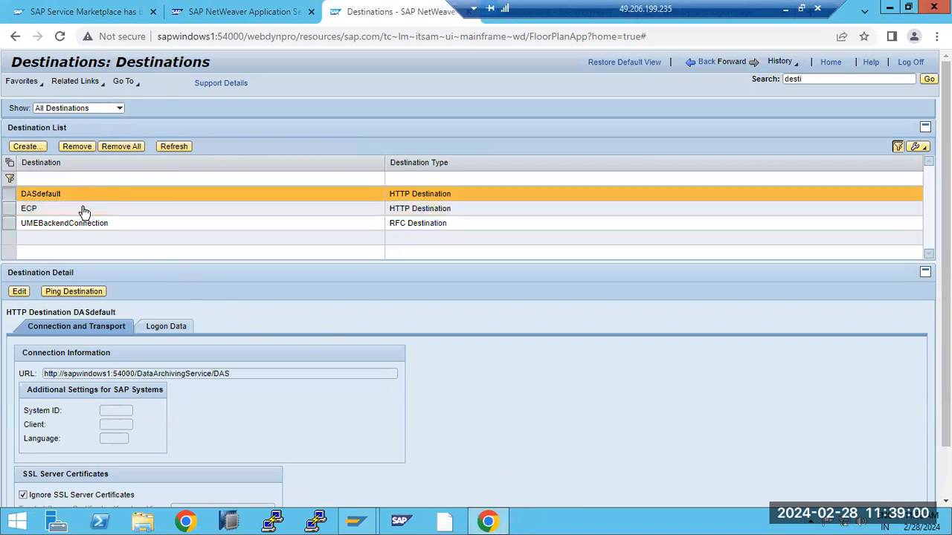
{"action": "left_click", "coordinate": [90, 225]}
{"action": "left_click", "coordinate": [216, 12]}
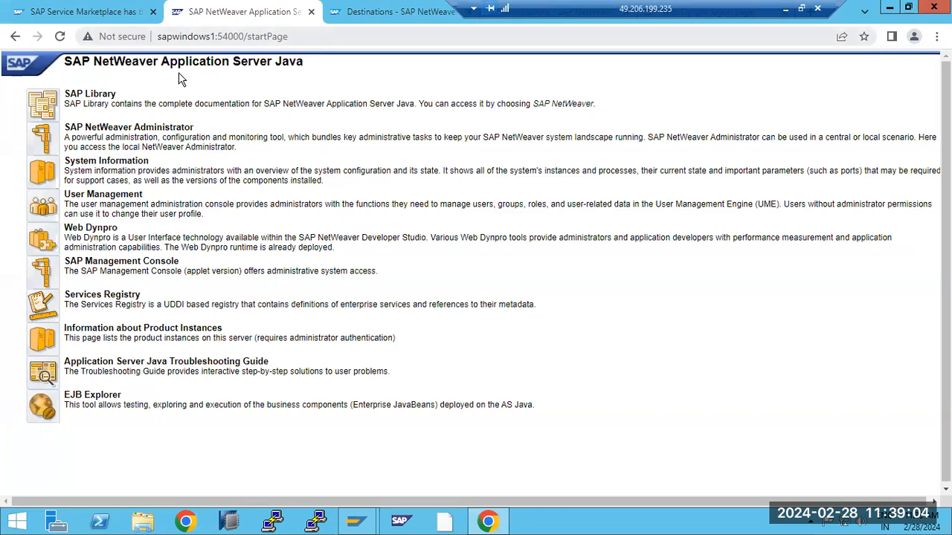
{"action": "left_click", "coordinate": [46, 145]}
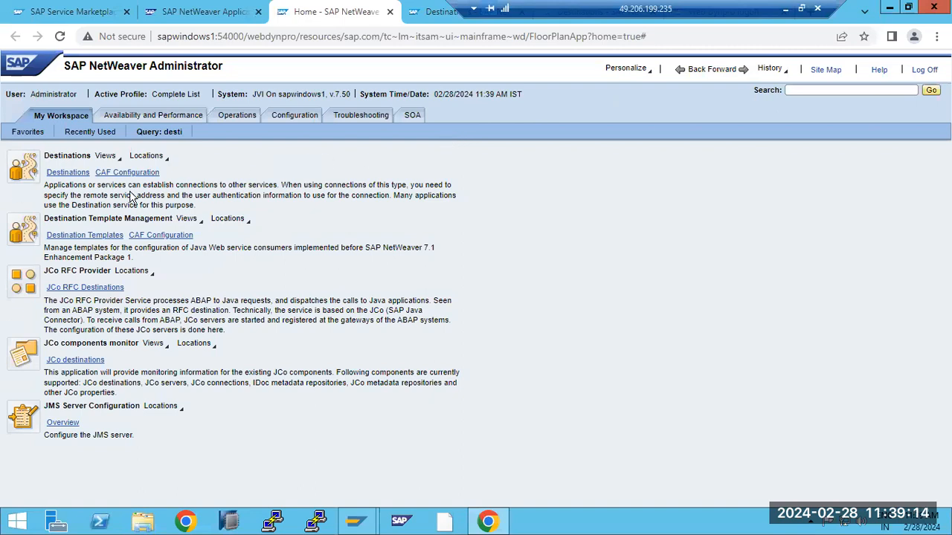
- Open Availability and Performance > System Overview and reload its status
{"action": "left_click", "coordinate": [130, 116]}
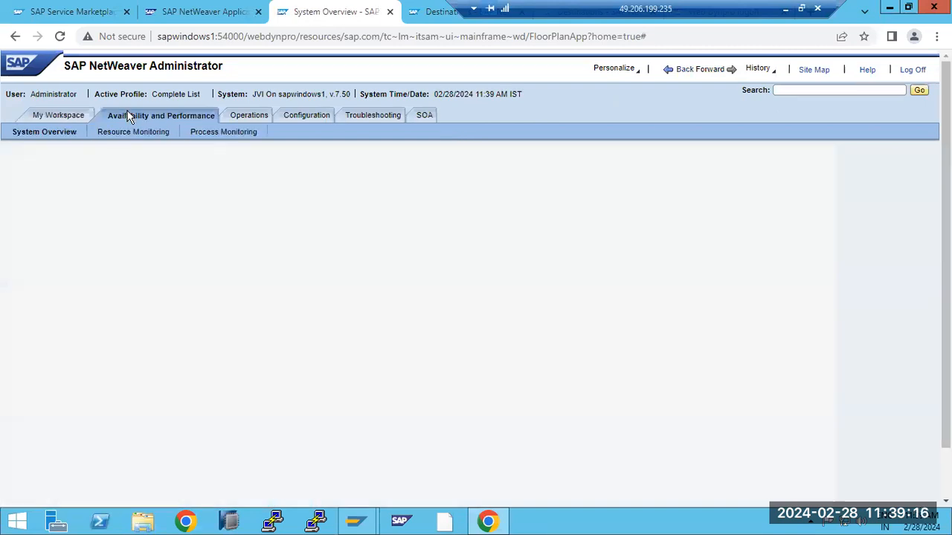
{"action": "left_click", "coordinate": [77, 117]}
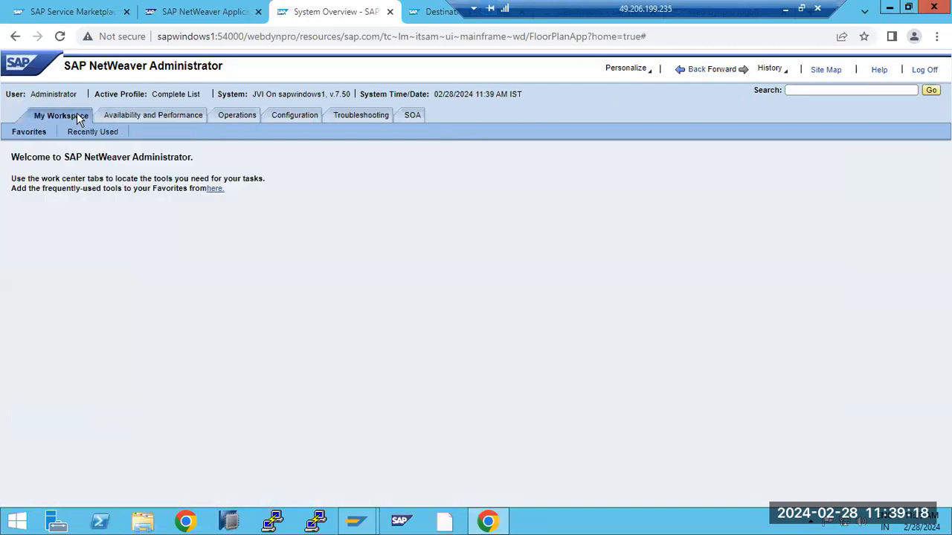
{"action": "left_click", "coordinate": [130, 117]}
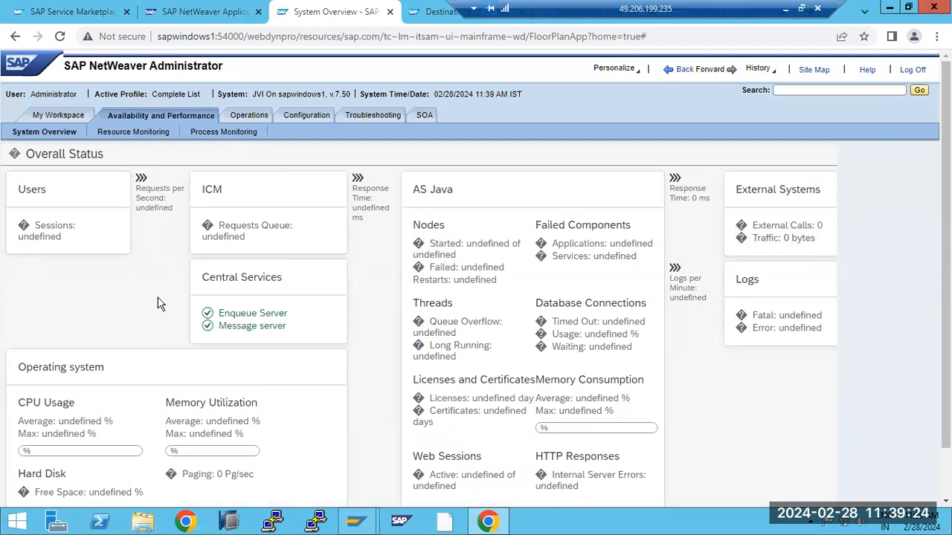
{"action": "left_click", "coordinate": [33, 134]}
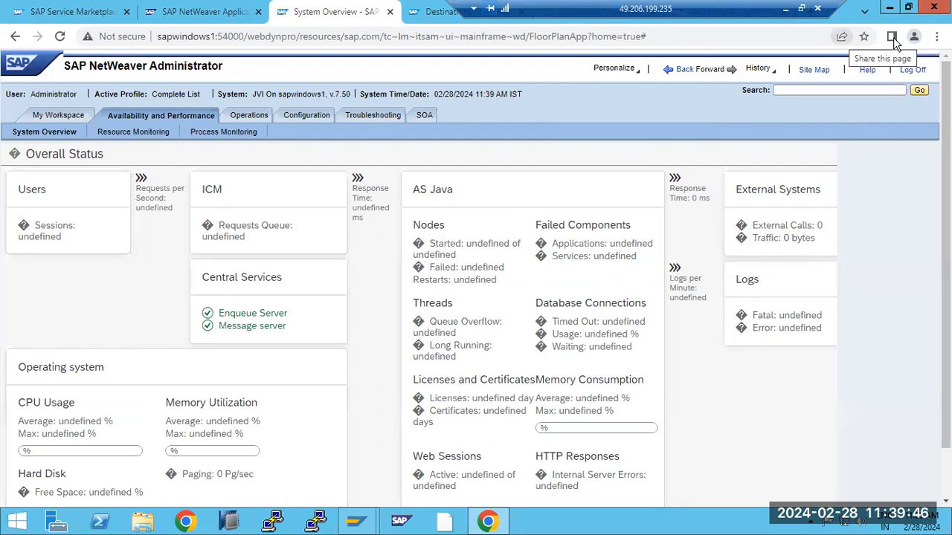
{"action": "left_click", "coordinate": [936, 36]}
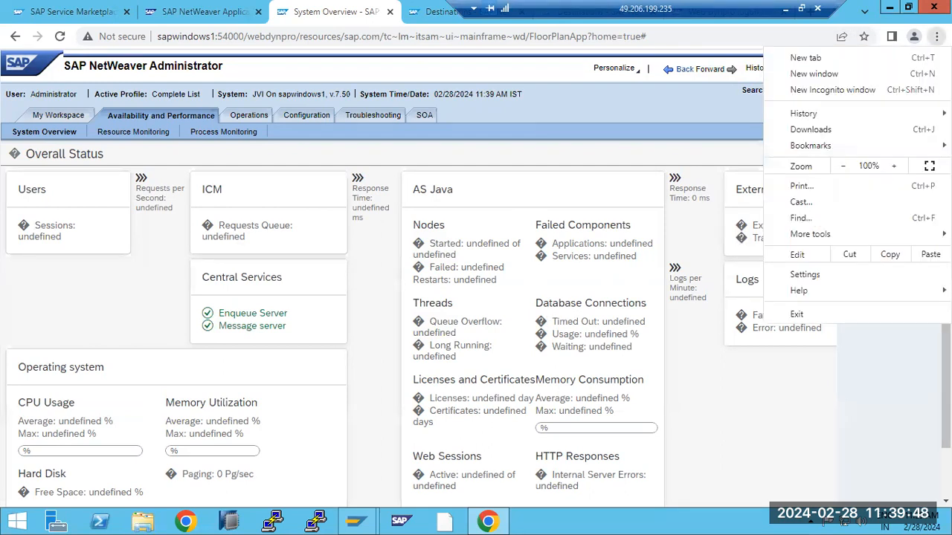
- Search 'adobe flash player' in a new tab and open Adobe's Flash for Chrome page in India English
{"action": "left_click", "coordinate": [427, 13]}
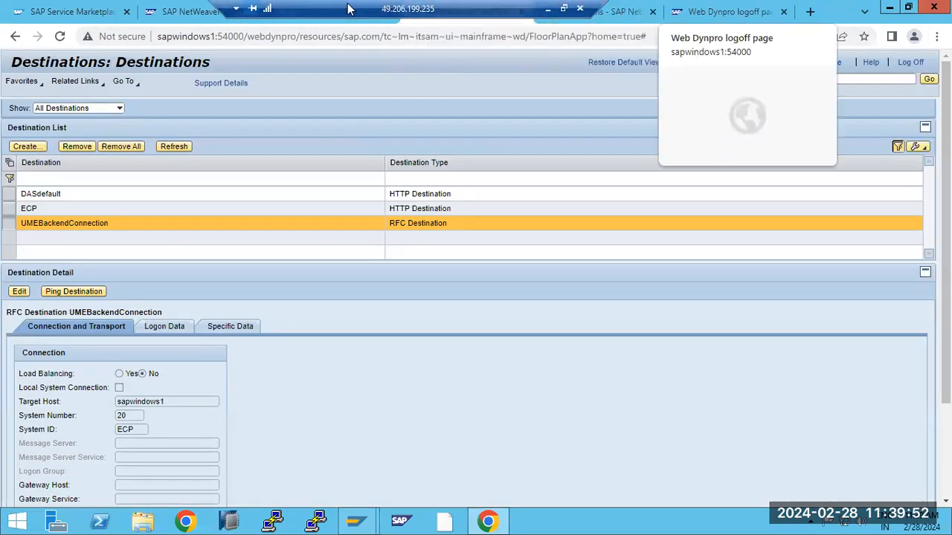
{"action": "left_click", "coordinate": [810, 11]}
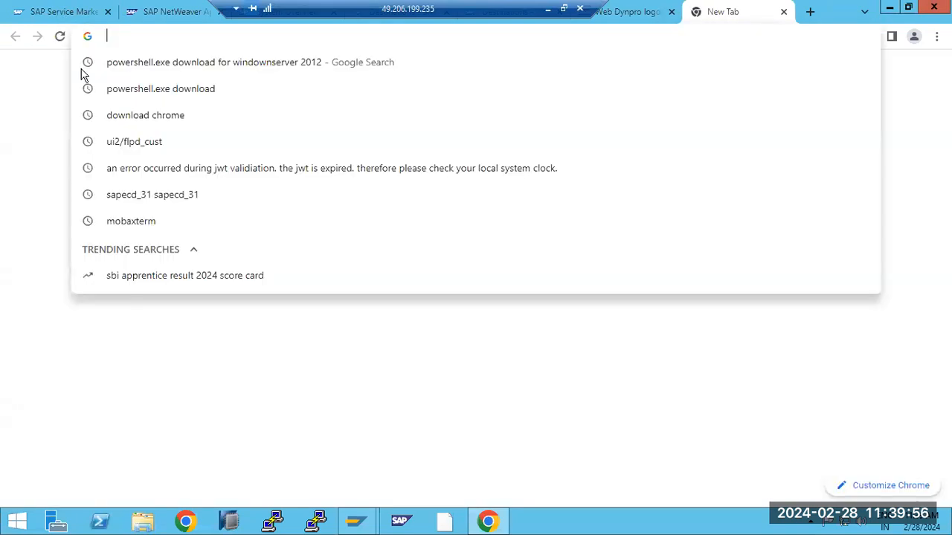
{"action": "type", "text": "adobe"}
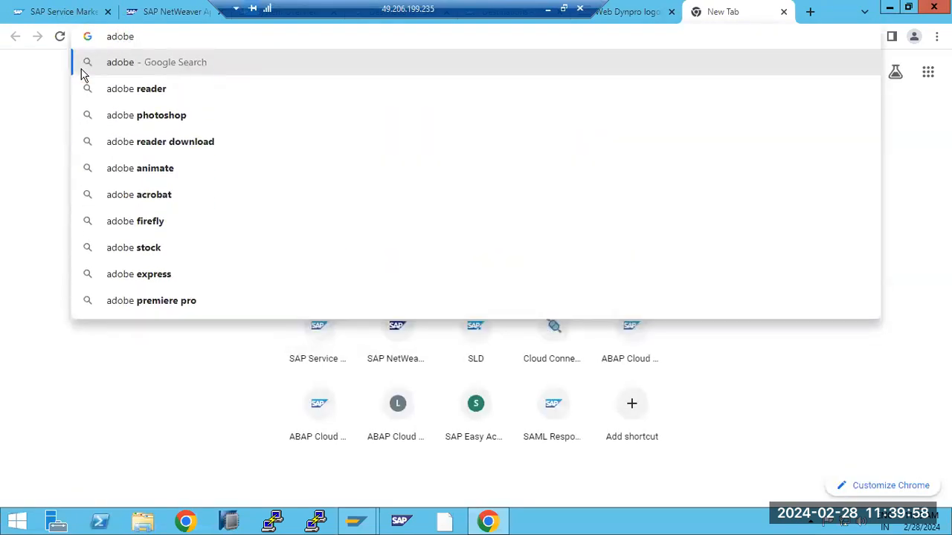
{"action": "type", "text": " flash "}
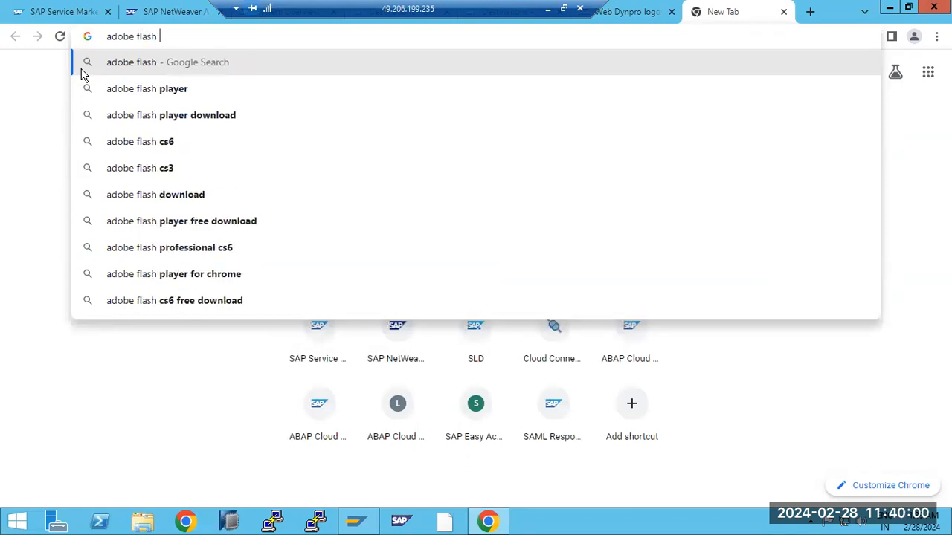
{"action": "type", "text": "player"}
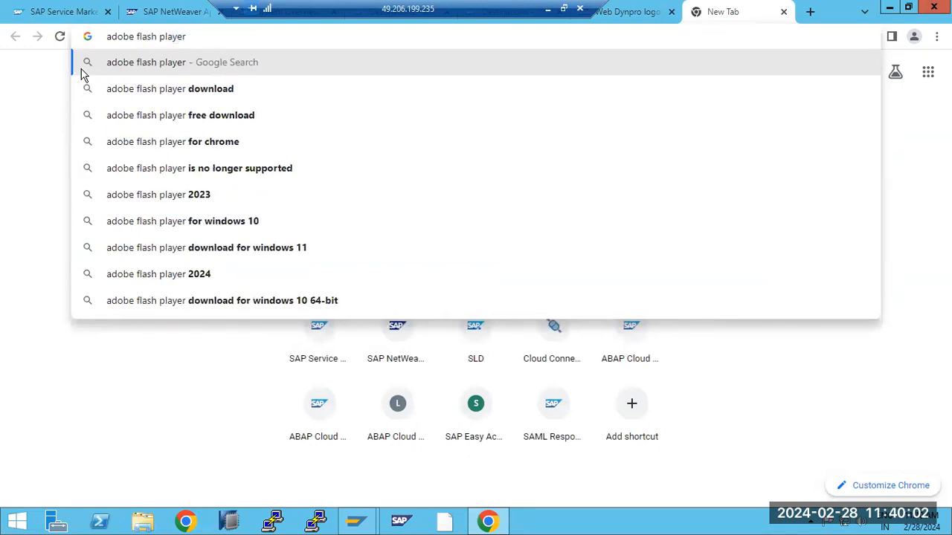
{"action": "left_click", "coordinate": [185, 149]}
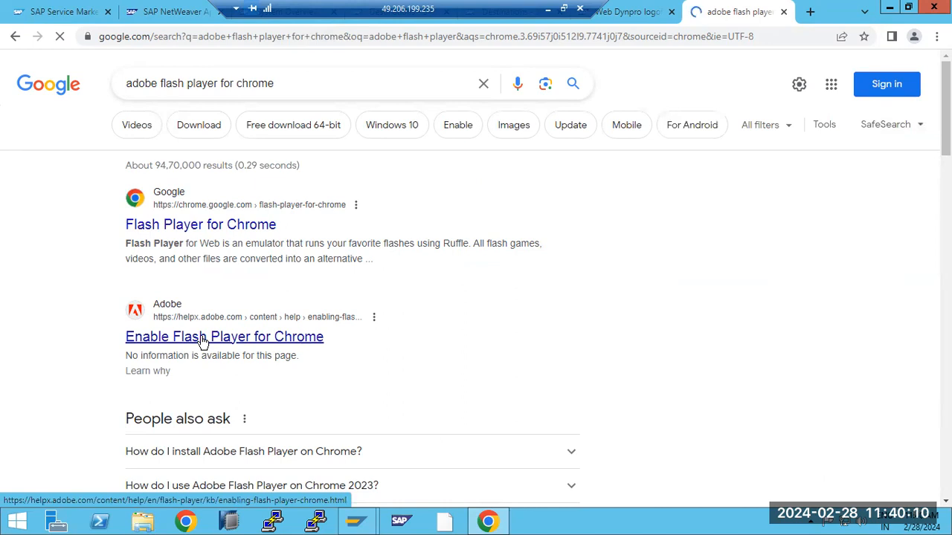
{"action": "left_click", "coordinate": [202, 338]}
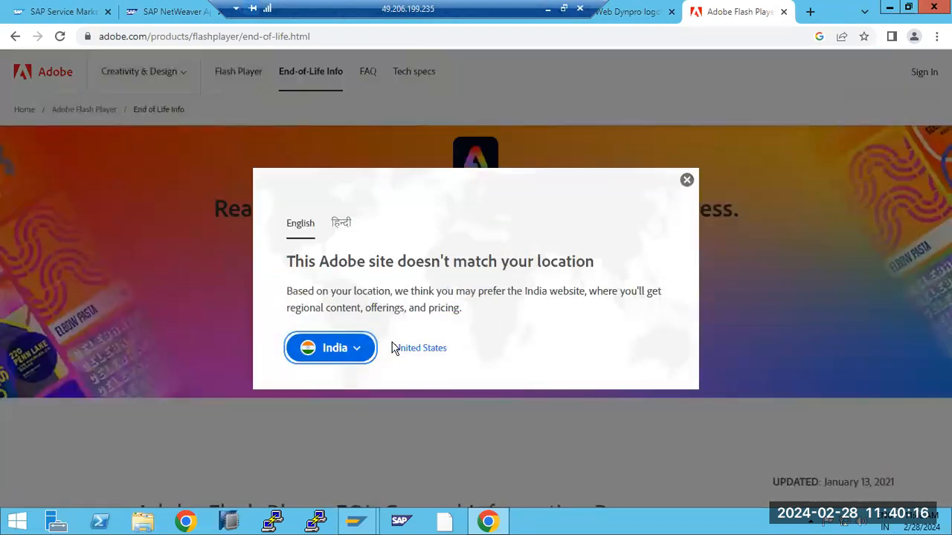
{"action": "left_click", "coordinate": [338, 351]}
{"action": "left_click", "coordinate": [324, 380]}
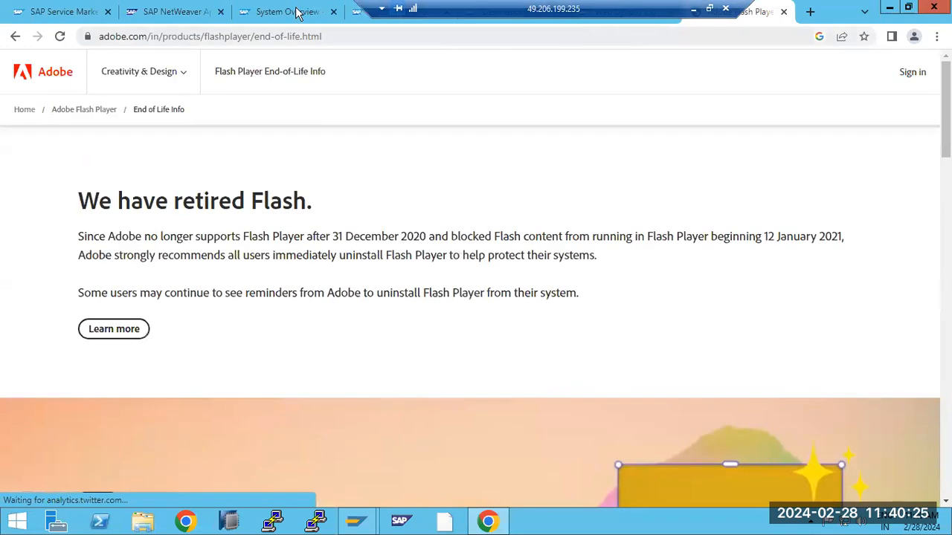
{"action": "left_click", "coordinate": [296, 12]}
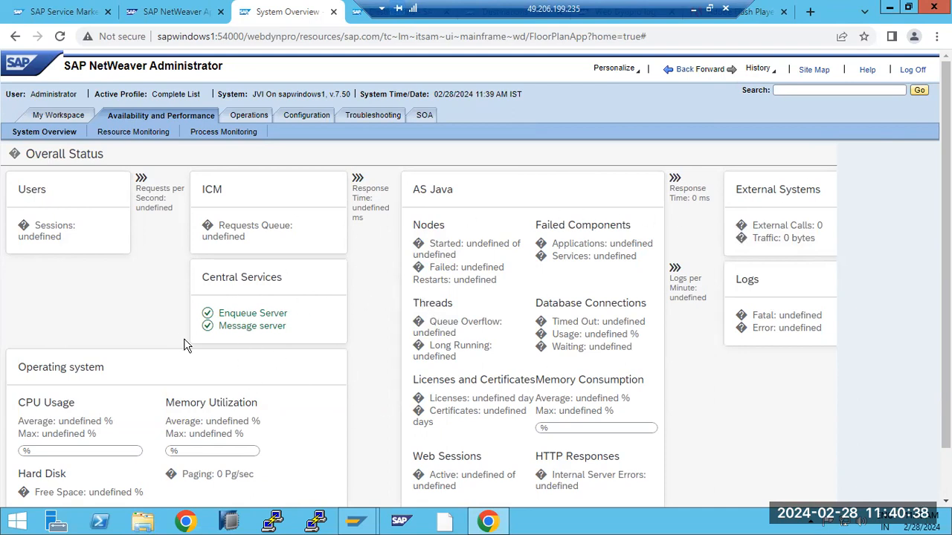
- Show the Resource Monitoring tools: JCo Monitoring, Session Management, Locks, System Performance Statistics
{"action": "left_click", "coordinate": [111, 134]}
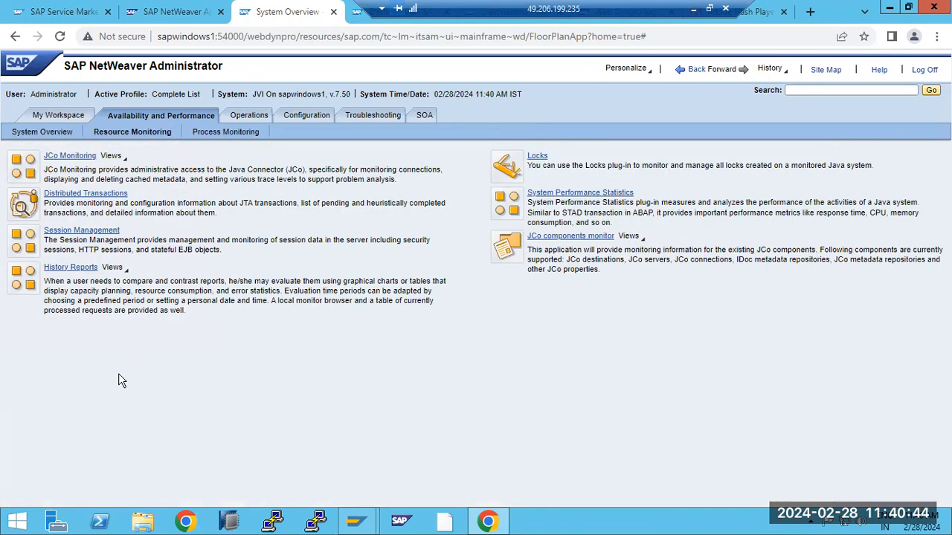
{"action": "left_click", "coordinate": [78, 157]}
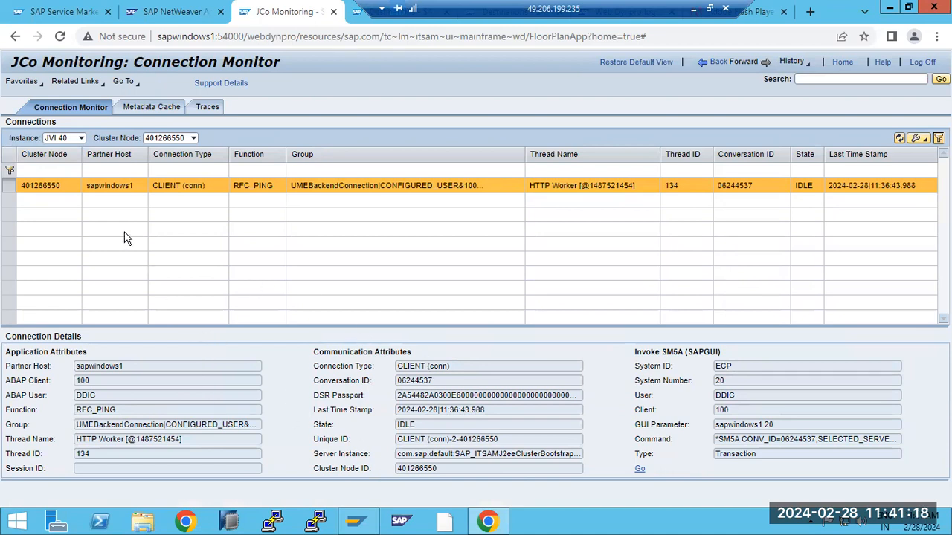
{"action": "left_click", "coordinate": [153, 113]}
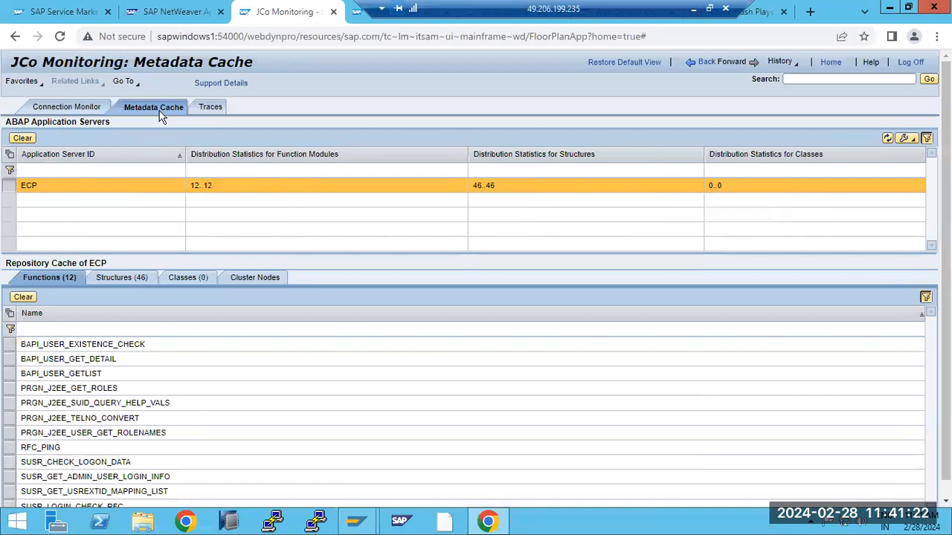
{"action": "left_click", "coordinate": [211, 107]}
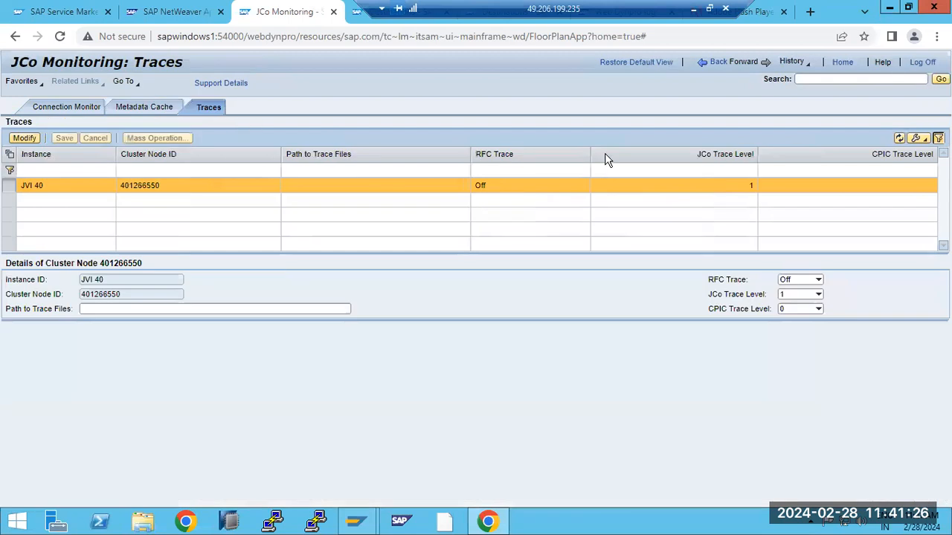
{"action": "left_click", "coordinate": [694, 66]}
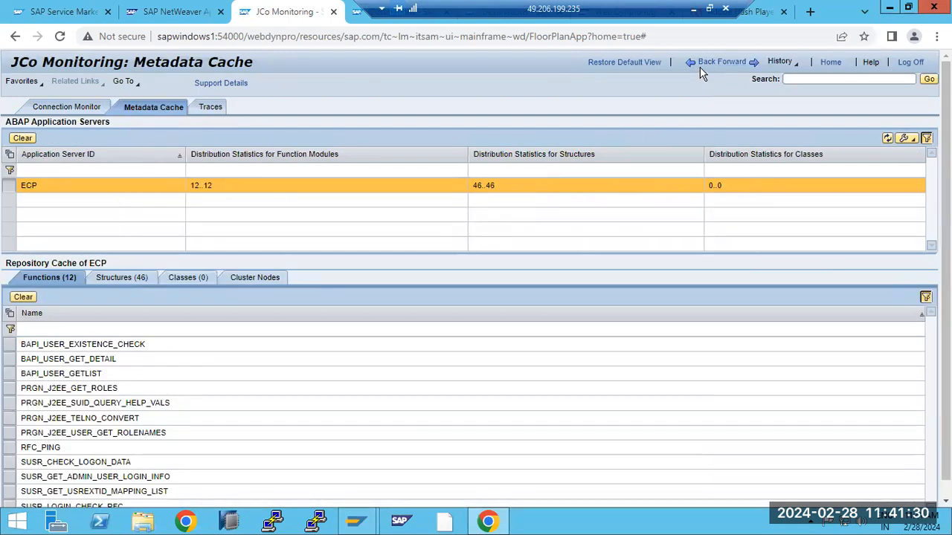
{"action": "left_click", "coordinate": [700, 67]}
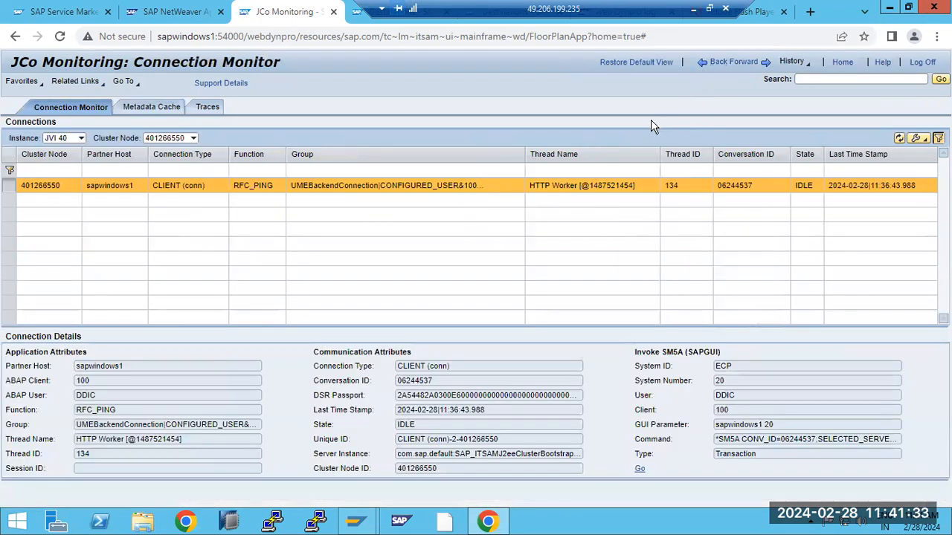
{"action": "left_click", "coordinate": [725, 67]}
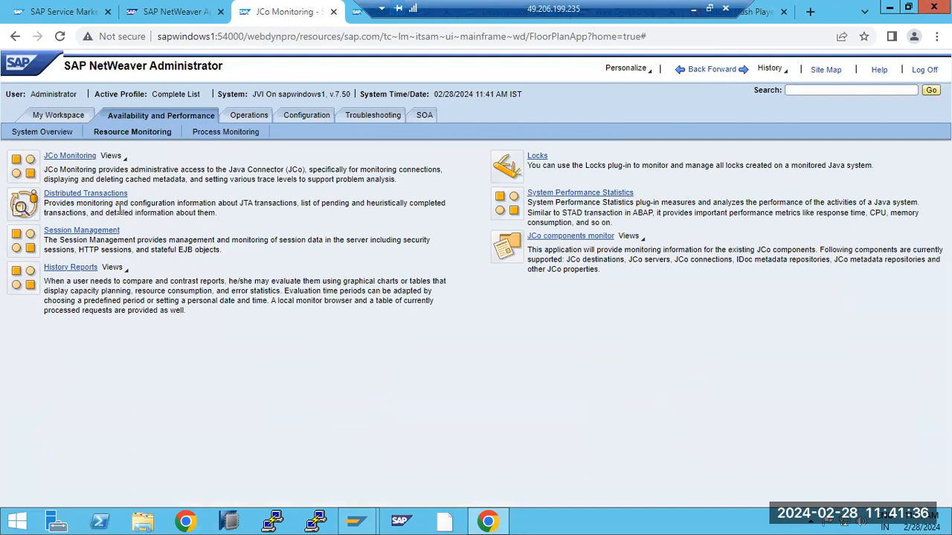
{"action": "left_click", "coordinate": [82, 194]}
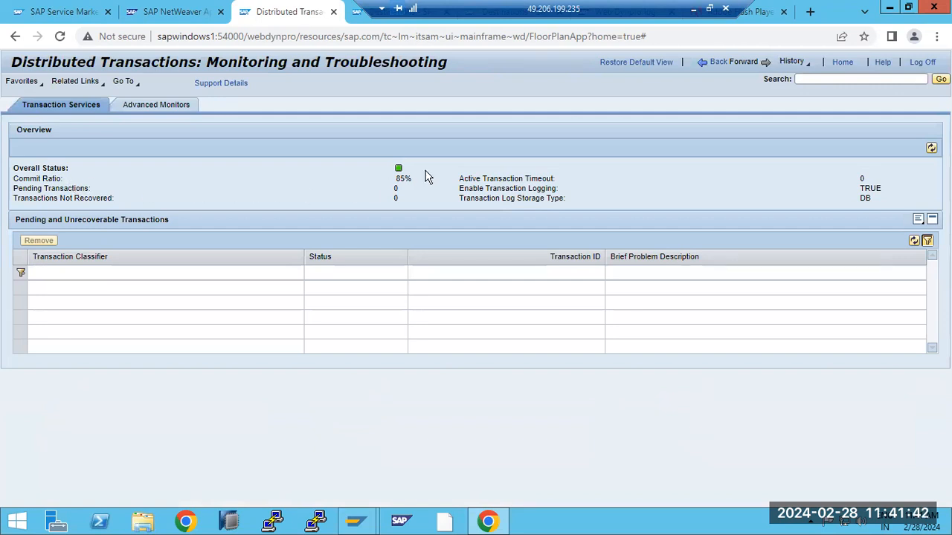
{"action": "left_click", "coordinate": [166, 106]}
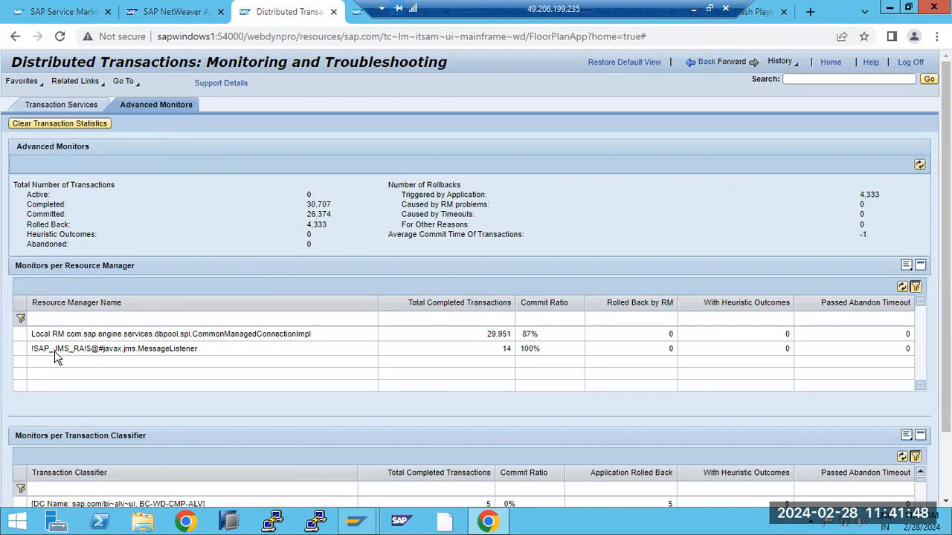
{"action": "left_click_drag", "start_coordinate": [93, 336], "coordinate": [164, 342]}
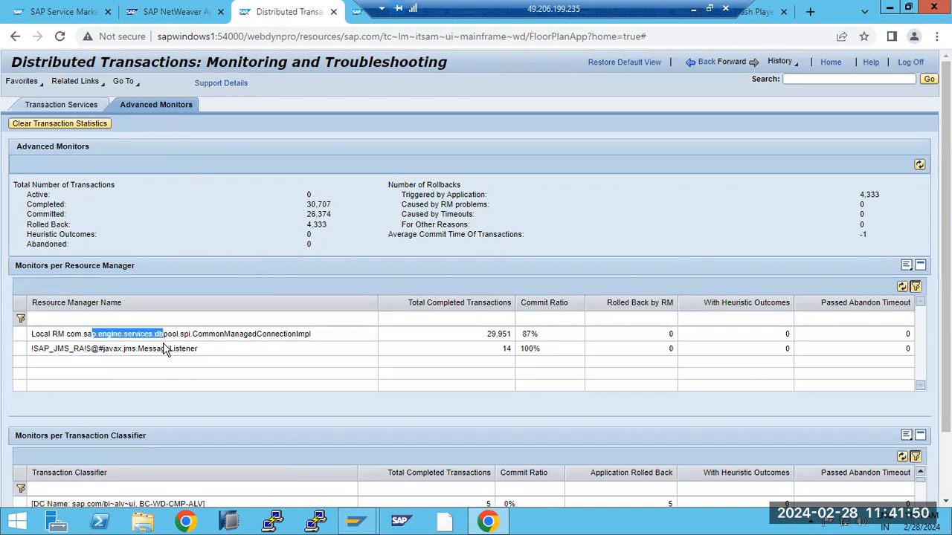
{"action": "left_click", "coordinate": [730, 68]}
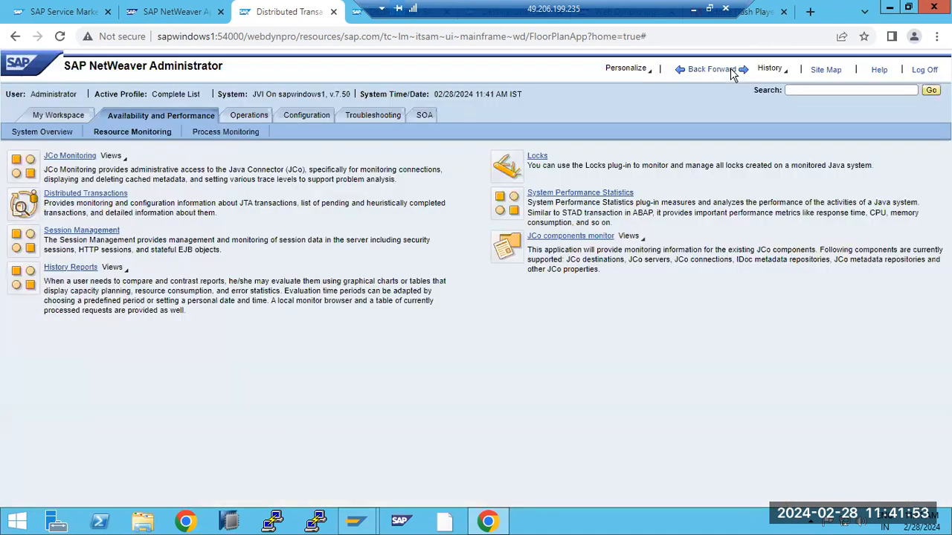
{"action": "left_click", "coordinate": [74, 230]}
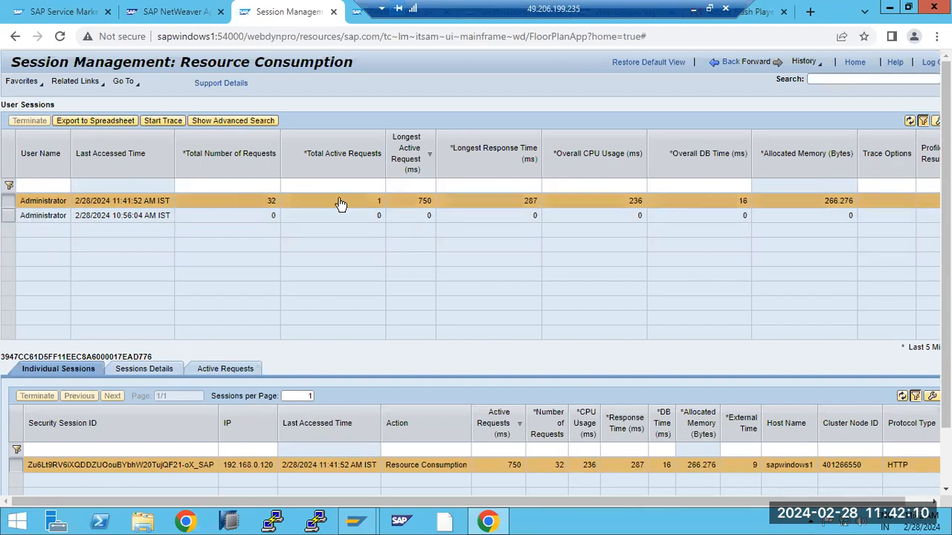
{"action": "double_click", "coordinate": [528, 202]}
{"action": "left_click_drag", "start_coordinate": [826, 202], "coordinate": [851, 204]}
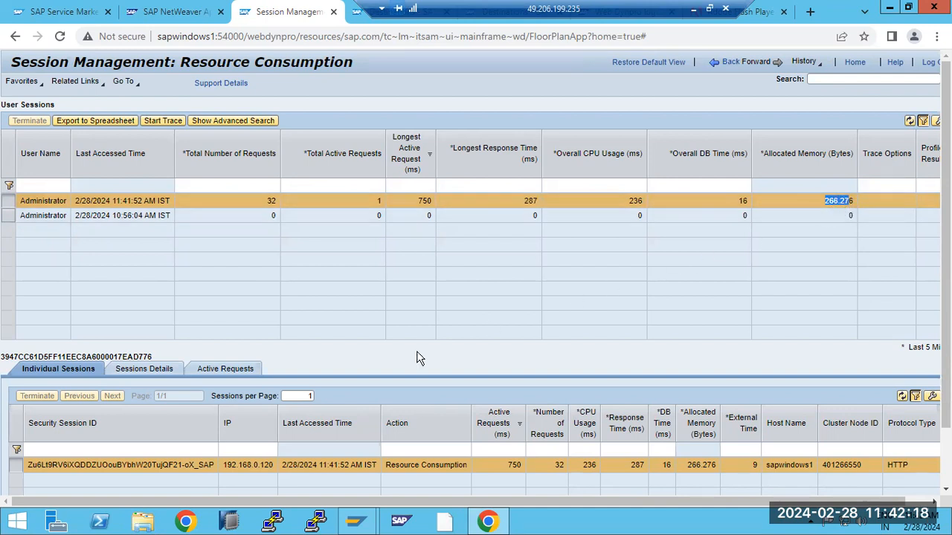
{"action": "left_click", "coordinate": [149, 371]}
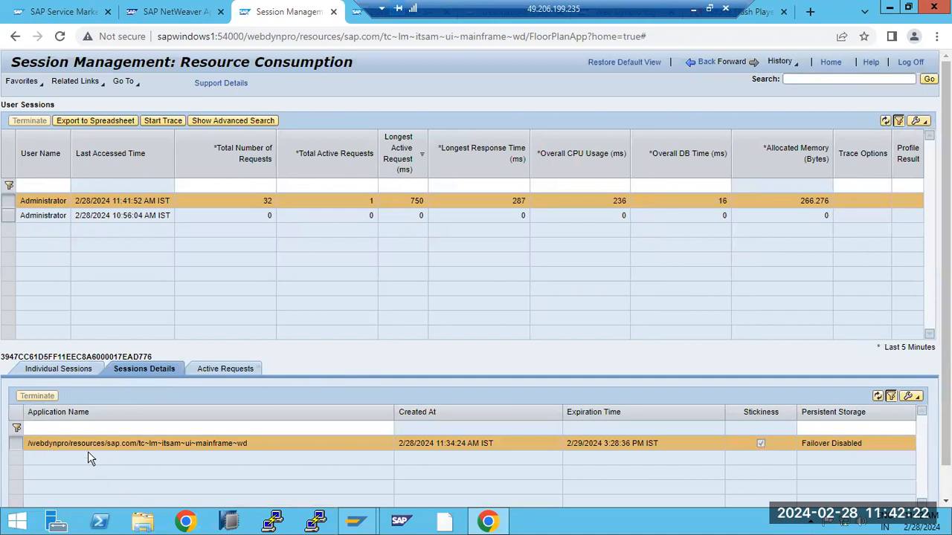
{"action": "left_click_drag", "start_coordinate": [49, 448], "coordinate": [229, 446]}
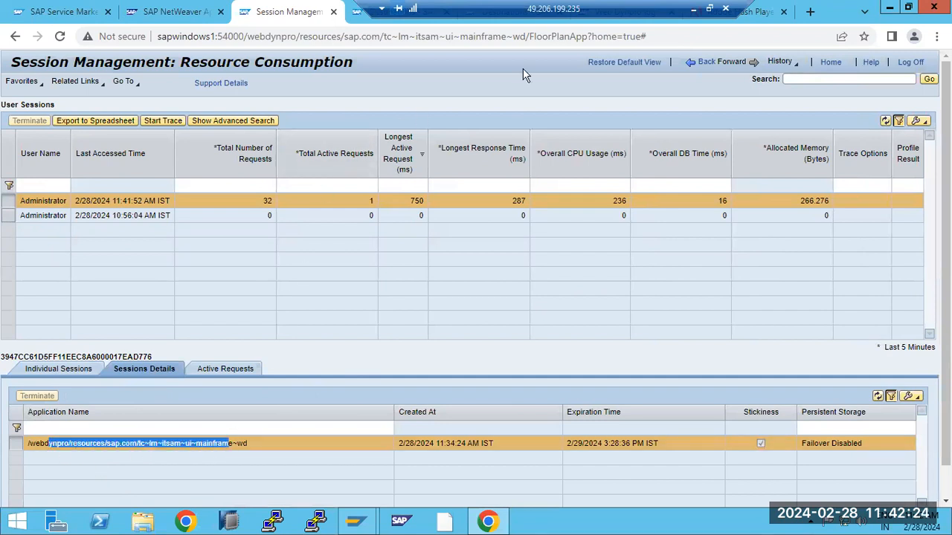
{"action": "left_click", "coordinate": [219, 368]}
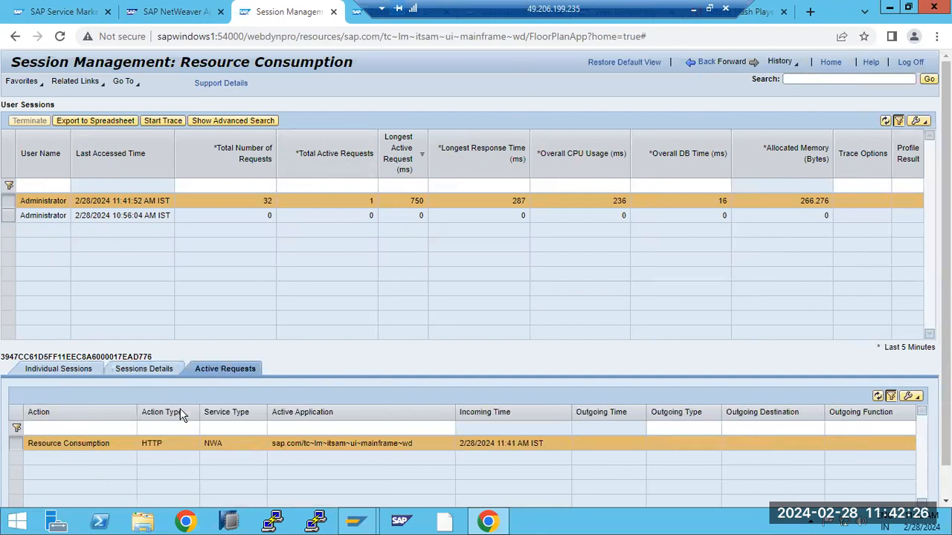
{"action": "left_click_drag", "start_coordinate": [69, 444], "coordinate": [203, 435]}
{"action": "left_click", "coordinate": [212, 443]}
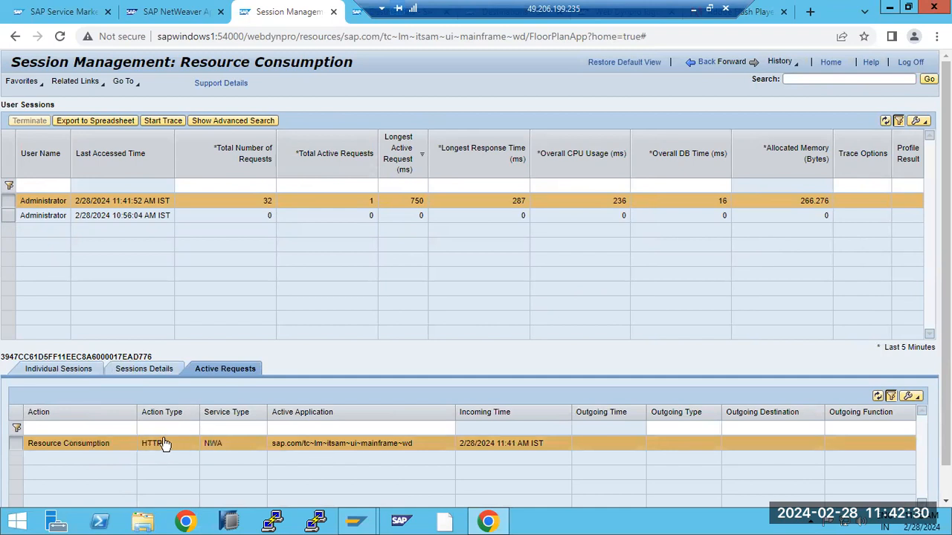
{"action": "left_click_drag", "start_coordinate": [481, 444], "coordinate": [525, 444]}
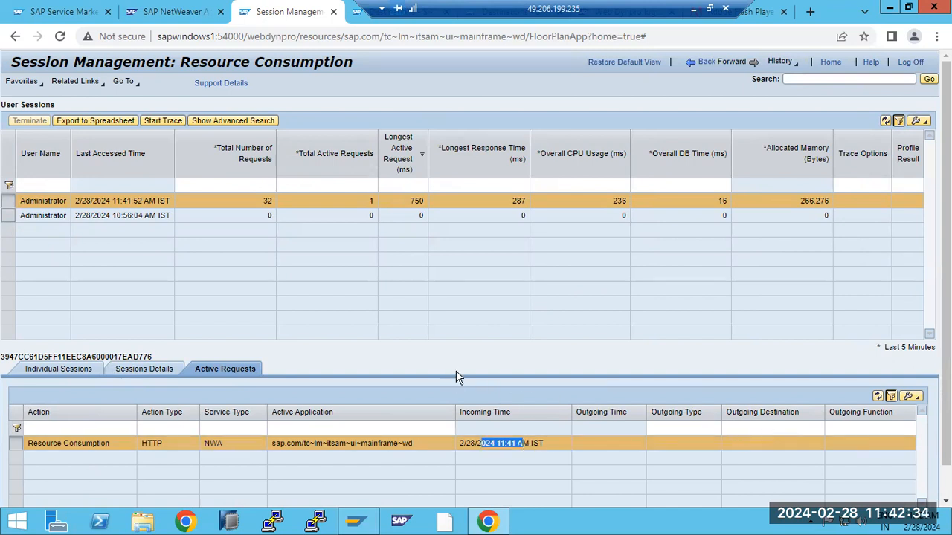
{"action": "left_click", "coordinate": [708, 64]}
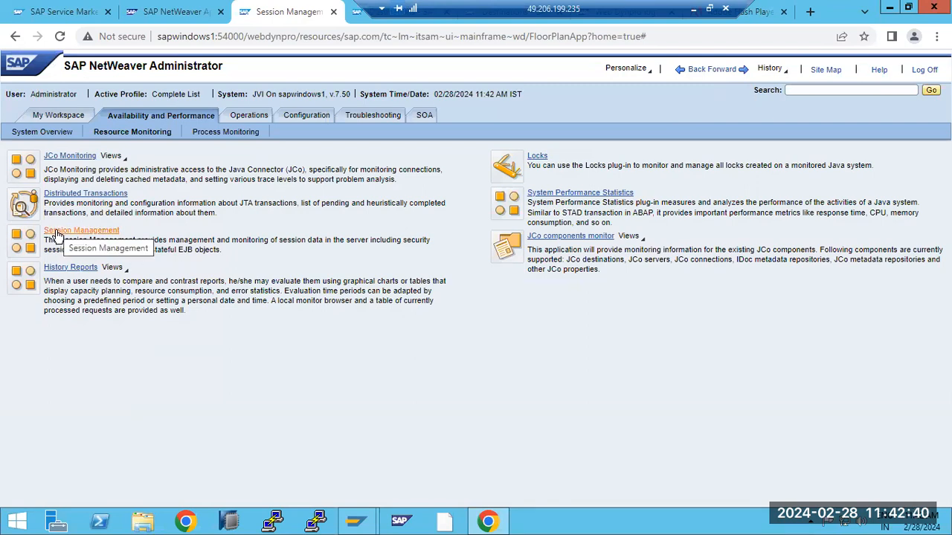
- Create history report NewReport1 as a chart per node with the Usage Rate monitors
{"action": "left_click", "coordinate": [69, 269]}
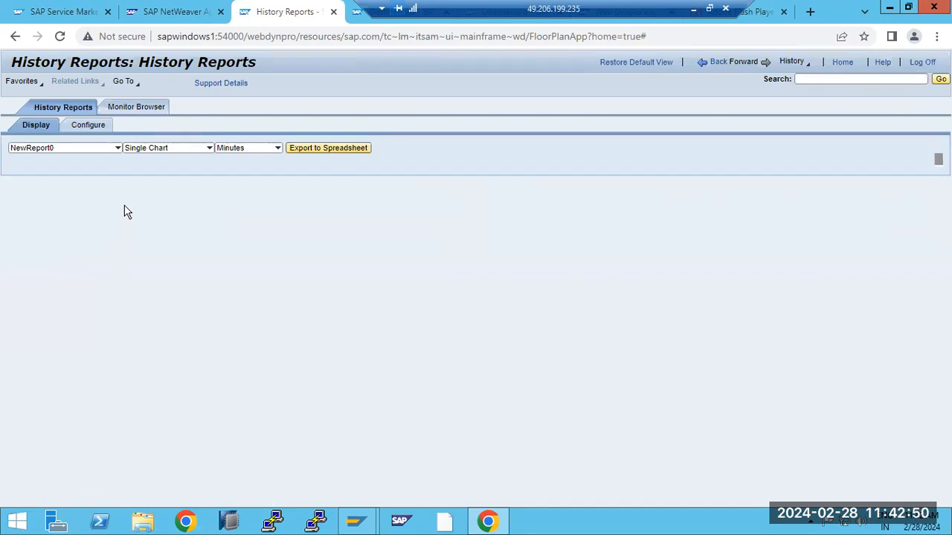
{"action": "left_click", "coordinate": [94, 124]}
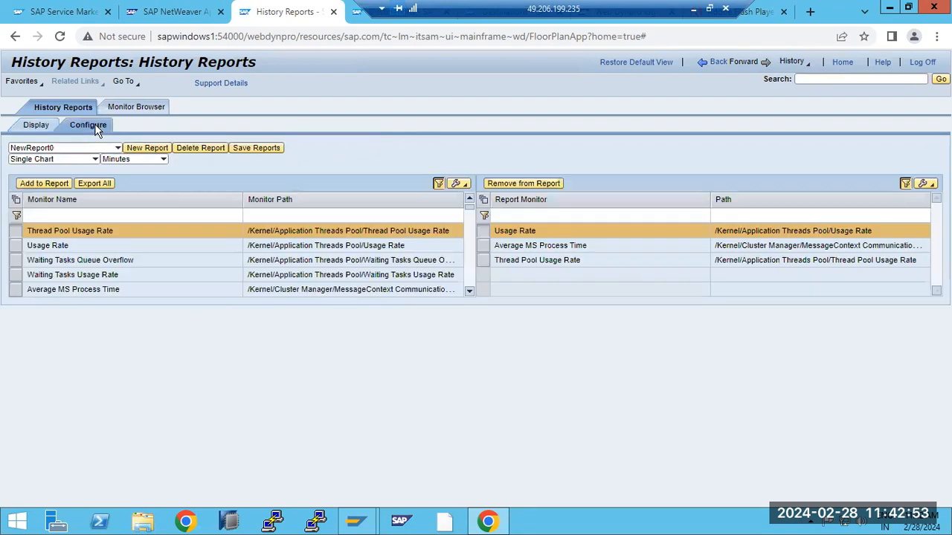
{"action": "left_click", "coordinate": [147, 148]}
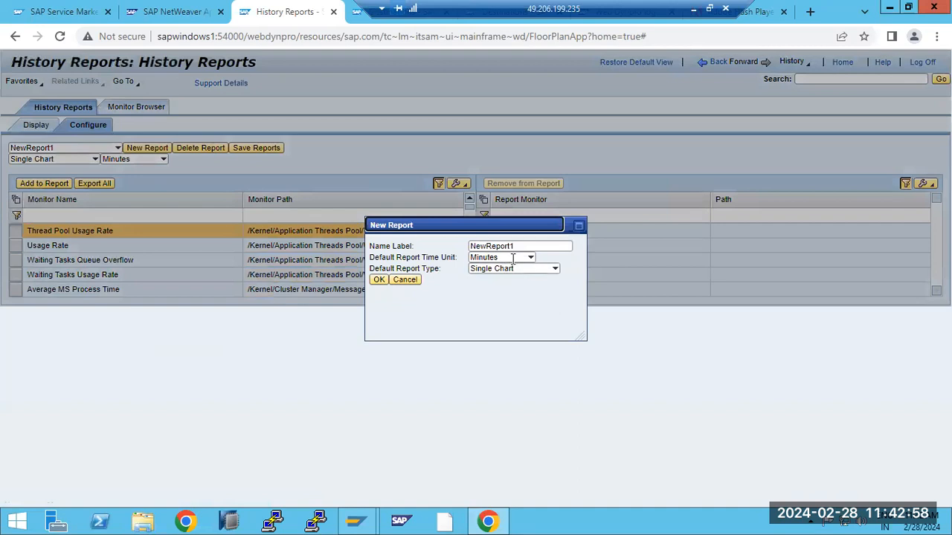
{"action": "left_click", "coordinate": [553, 269]}
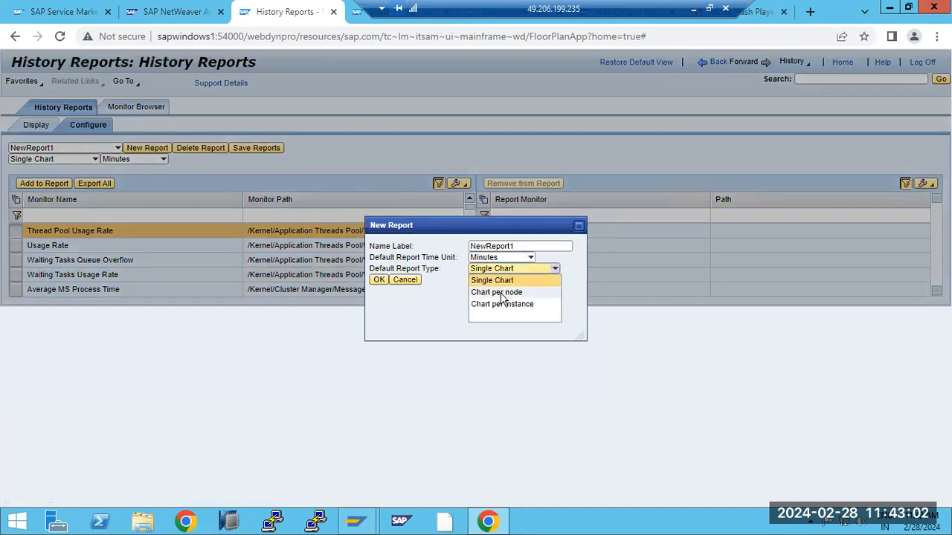
{"action": "left_click", "coordinate": [503, 294]}
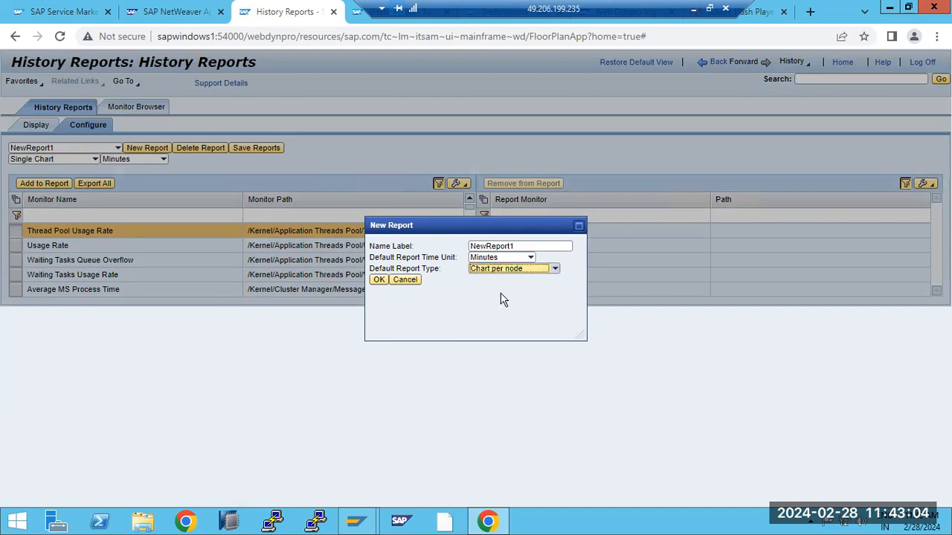
{"action": "left_click", "coordinate": [376, 279]}
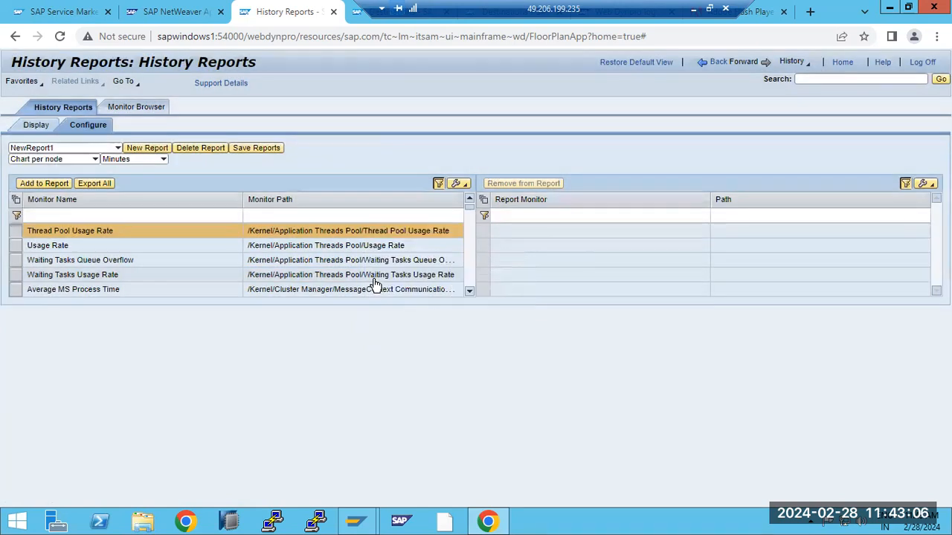
{"action": "left_click", "coordinate": [373, 280]}
{"action": "left_click", "coordinate": [43, 244]}
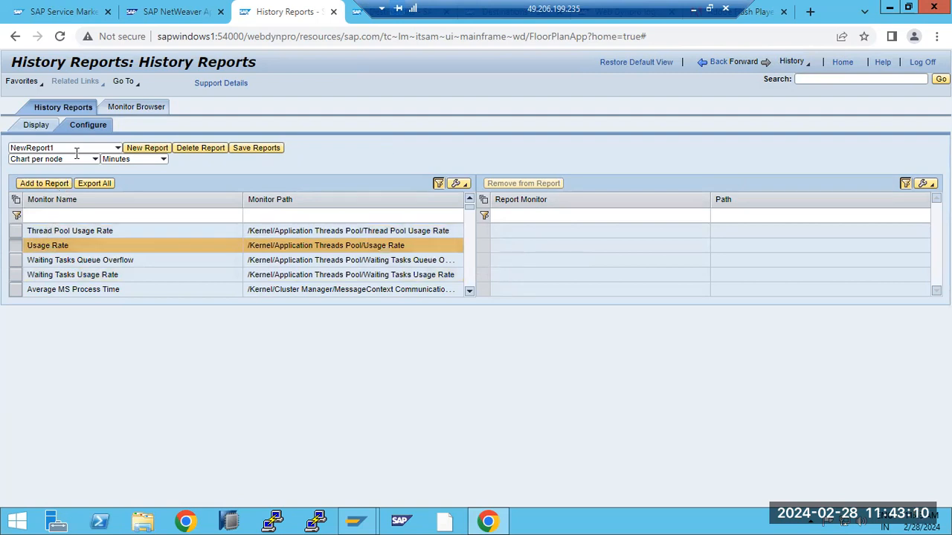
- Export NewReport0's charts to Reports.xls, dismiss the open error, and leave the monitor browser
{"action": "left_click", "coordinate": [118, 149]}
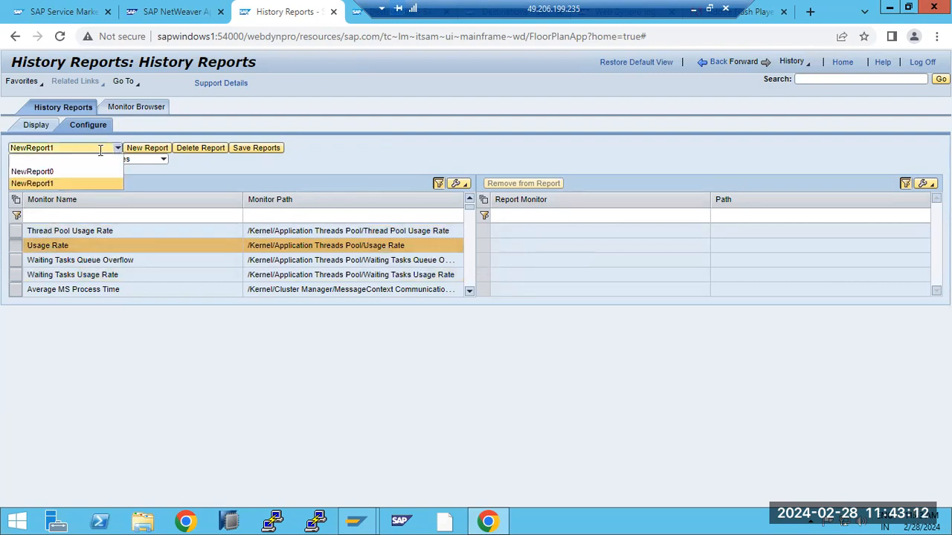
{"action": "left_click", "coordinate": [51, 172]}
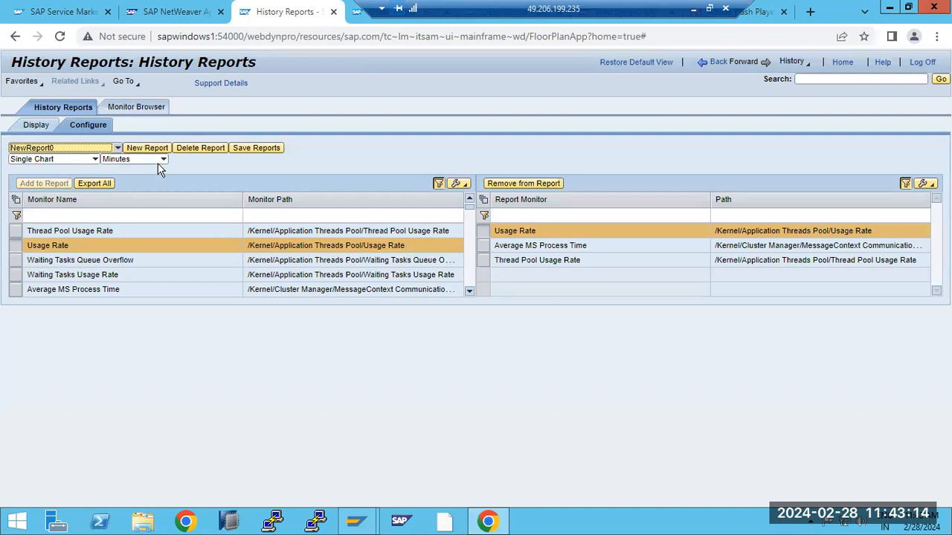
{"action": "left_click", "coordinate": [35, 124]}
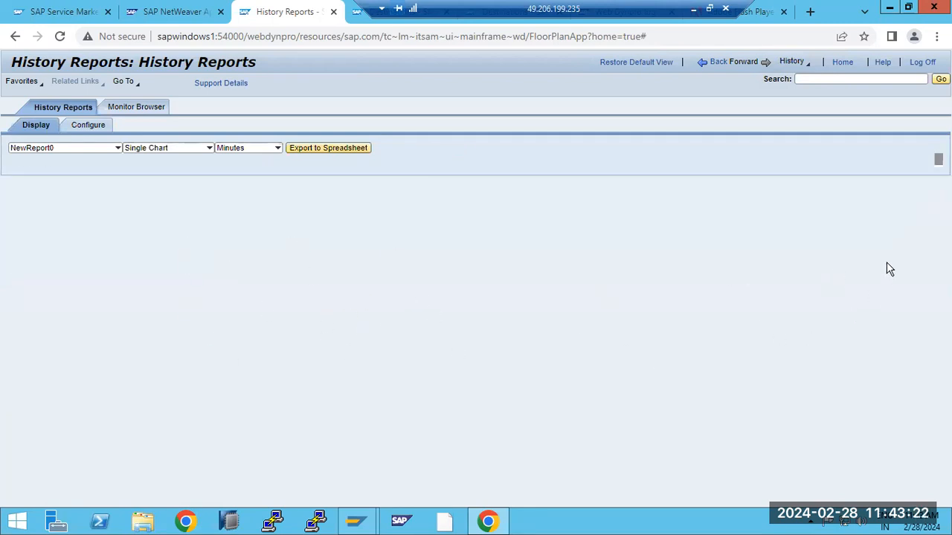
{"action": "left_click", "coordinate": [327, 148]}
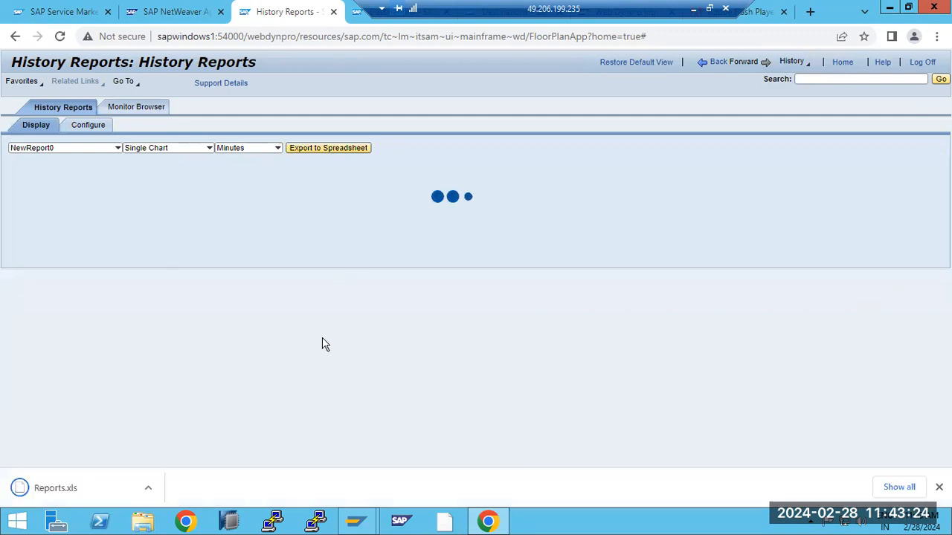
{"action": "left_click", "coordinate": [52, 494]}
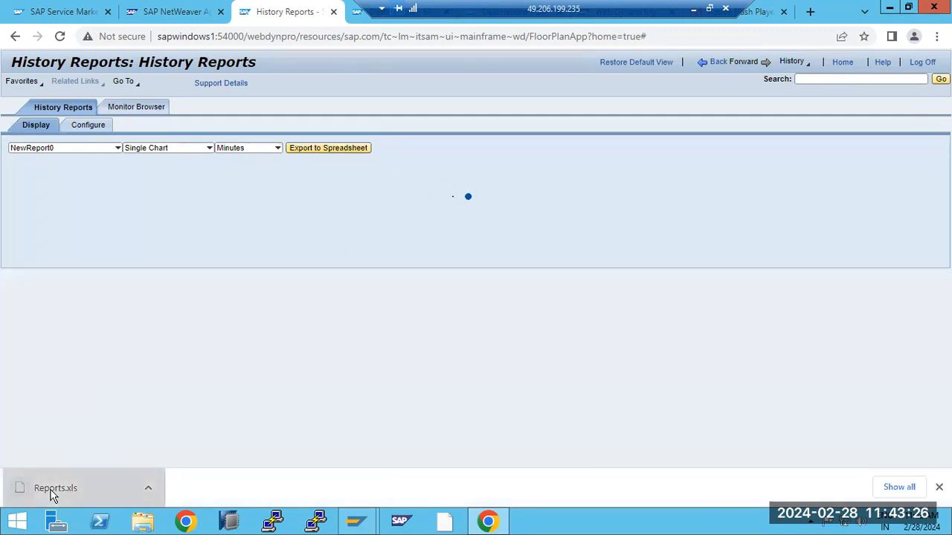
{"action": "left_click", "coordinate": [474, 300]}
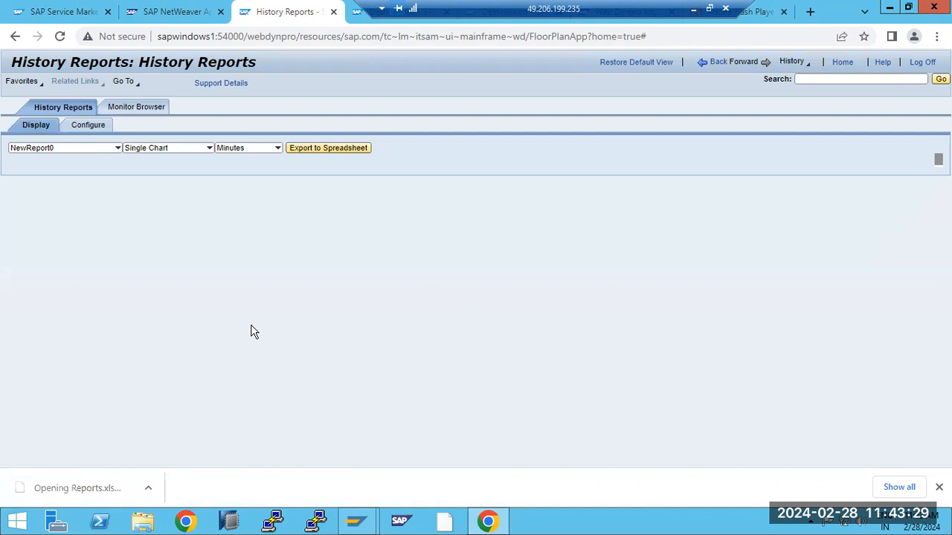
{"action": "left_click", "coordinate": [141, 108]}
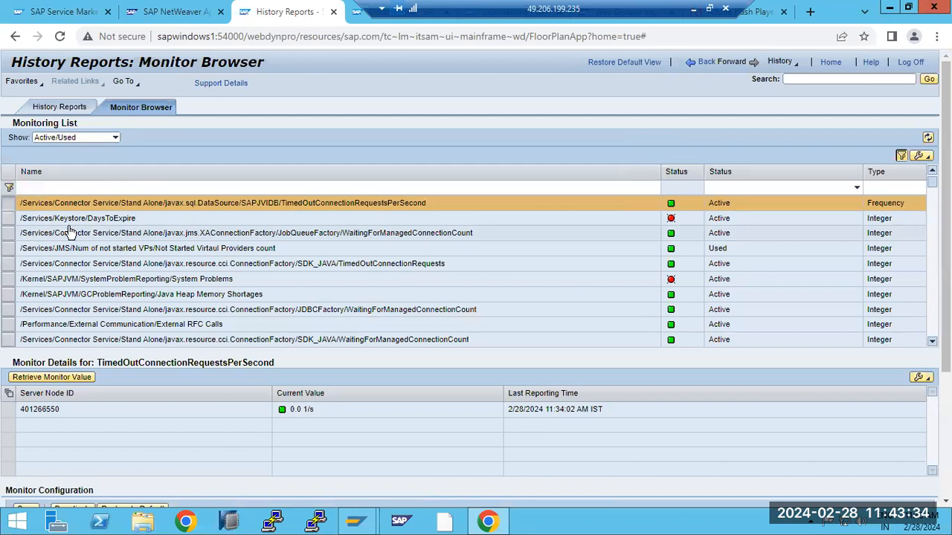
{"action": "left_click", "coordinate": [695, 72]}
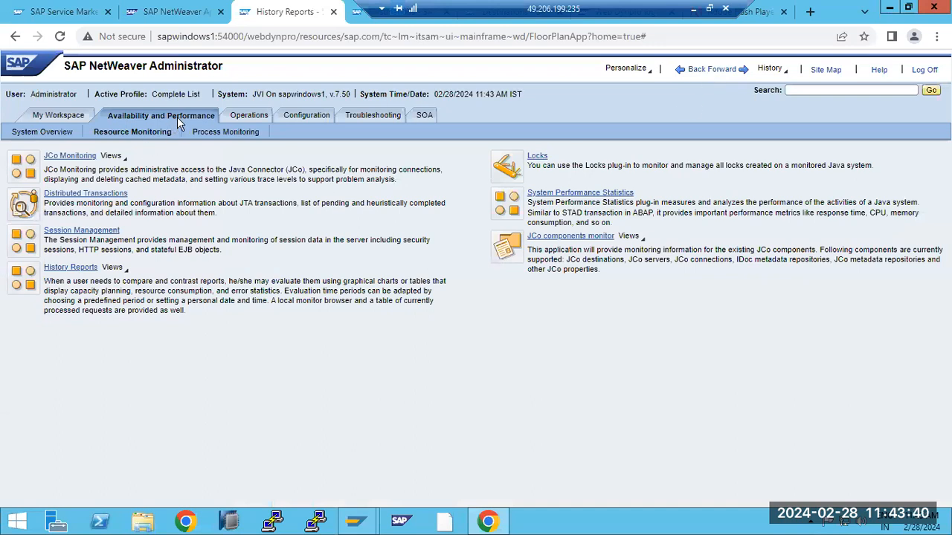
{"action": "left_click", "coordinate": [535, 158]}
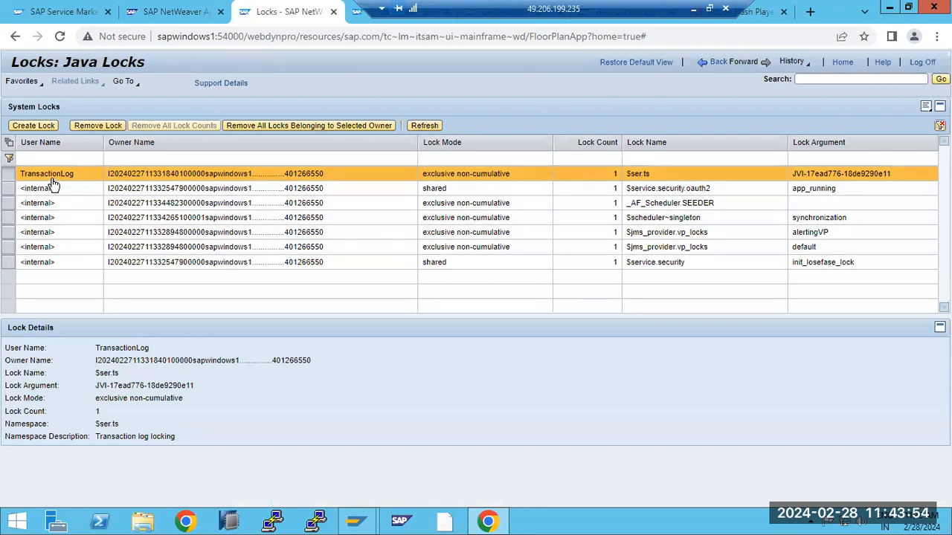
{"action": "left_click", "coordinate": [718, 64]}
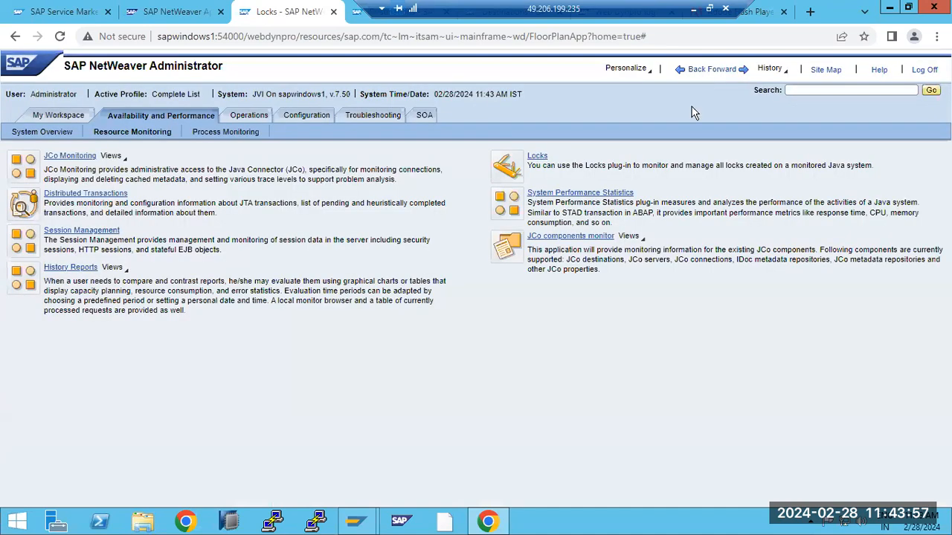
- Open System Performance Statistics and review the Incoming Calls table
{"action": "left_click", "coordinate": [574, 195]}
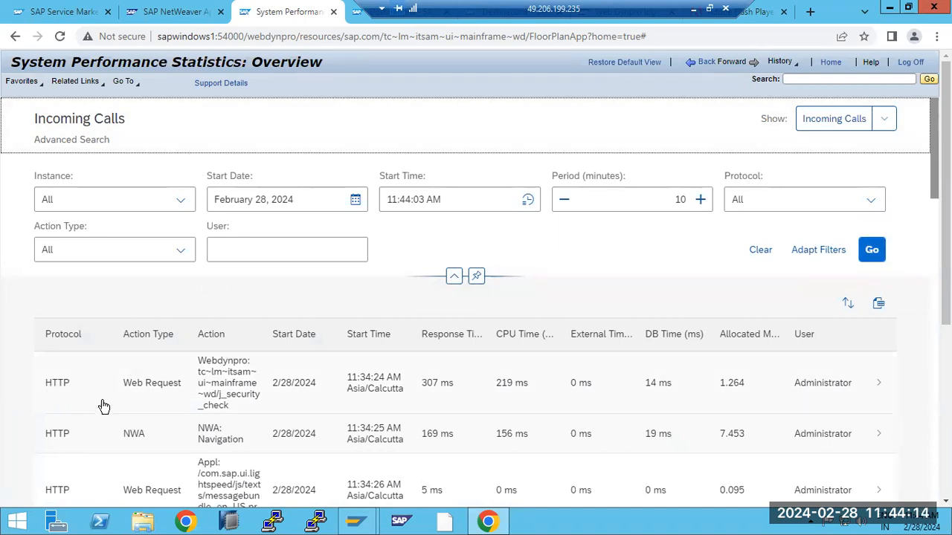
{"action": "double_click", "coordinate": [68, 387]}
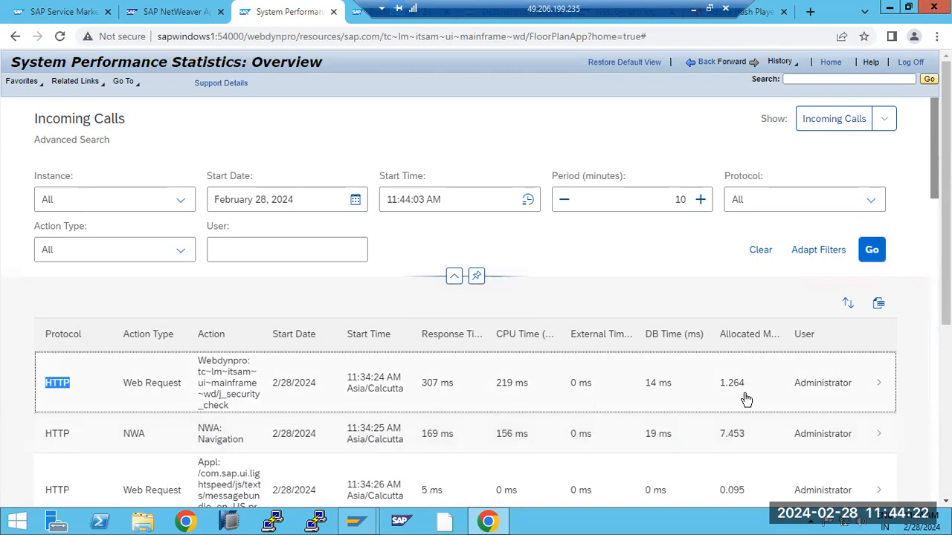
{"action": "scroll", "coordinate": [730, 447], "scroll_direction": "down", "scroll_amount": 15}
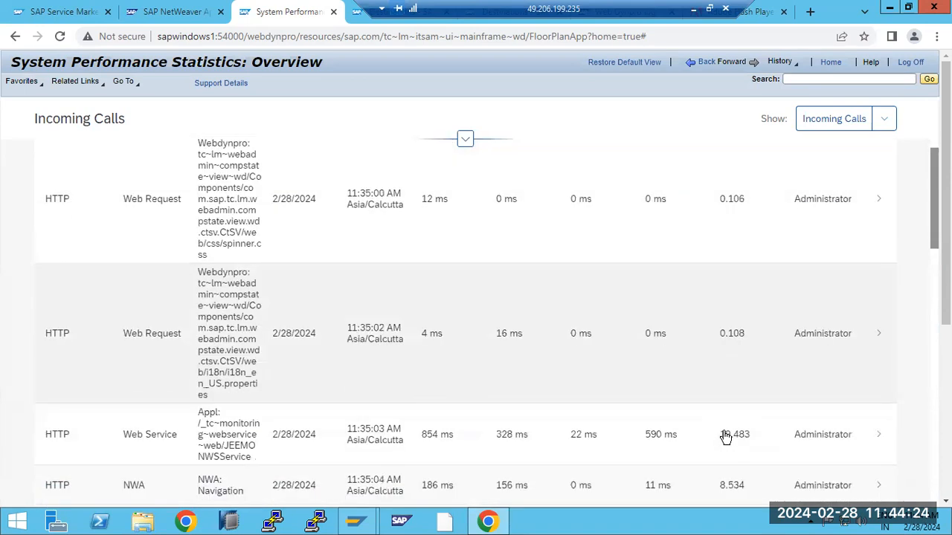
{"action": "scroll", "coordinate": [727, 438], "scroll_direction": "down", "scroll_amount": 20}
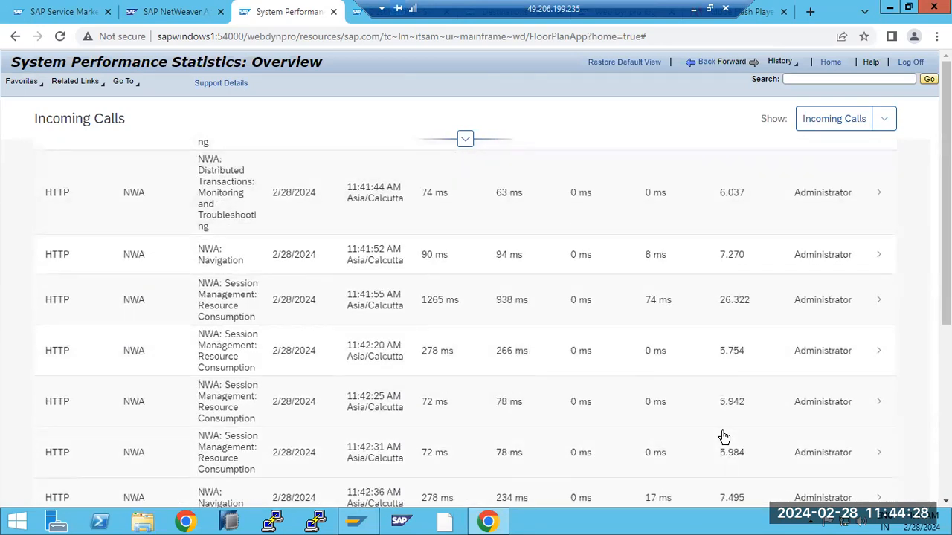
{"action": "scroll", "coordinate": [725, 437], "scroll_direction": "up", "scroll_amount": 1}
{"action": "scroll", "coordinate": [725, 438], "scroll_direction": "up", "scroll_amount": 1}
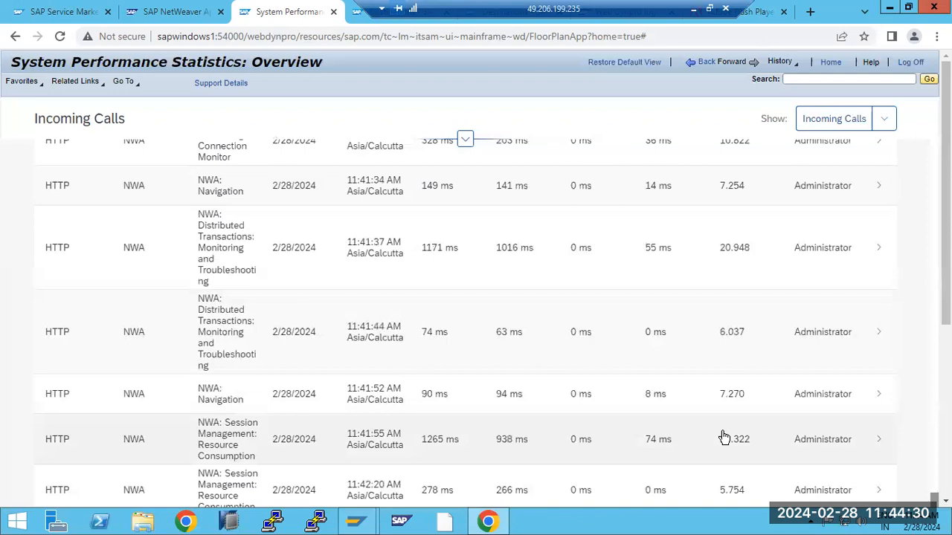
{"action": "scroll", "coordinate": [725, 437], "scroll_direction": "up", "scroll_amount": 7}
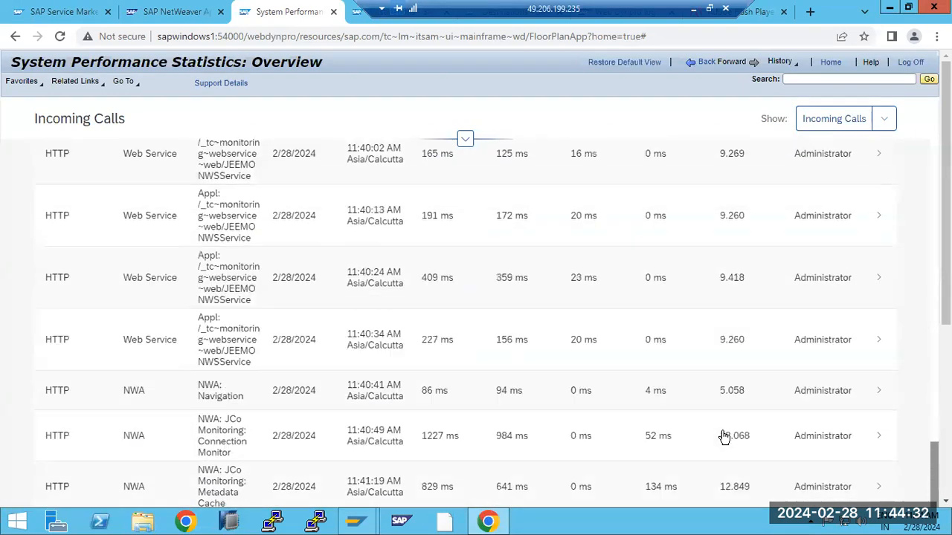
{"action": "scroll", "coordinate": [725, 438], "scroll_direction": "up", "scroll_amount": 12}
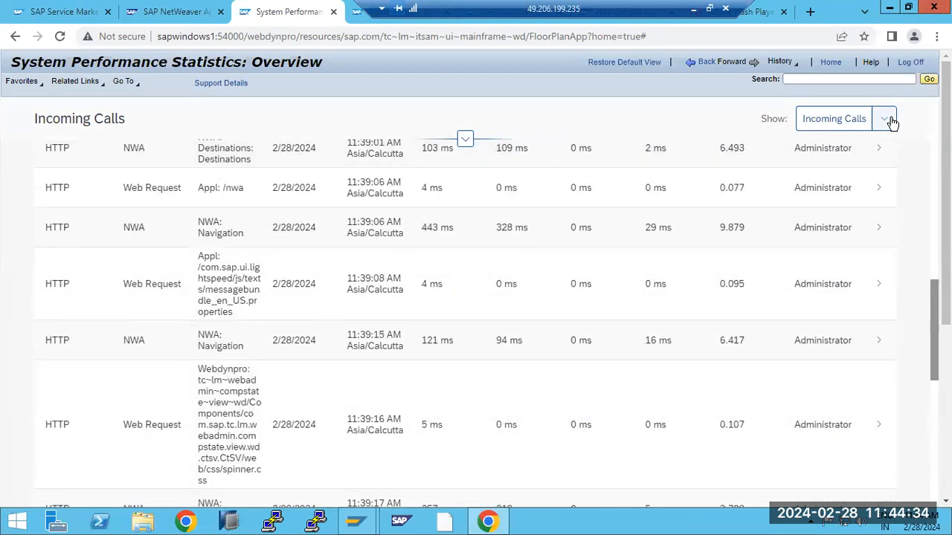
- Switch the view to Outgoing Calls and review the http, RFC_PING and HTTP_WS calls
{"action": "left_click", "coordinate": [886, 120]}
{"action": "left_click", "coordinate": [846, 184]}
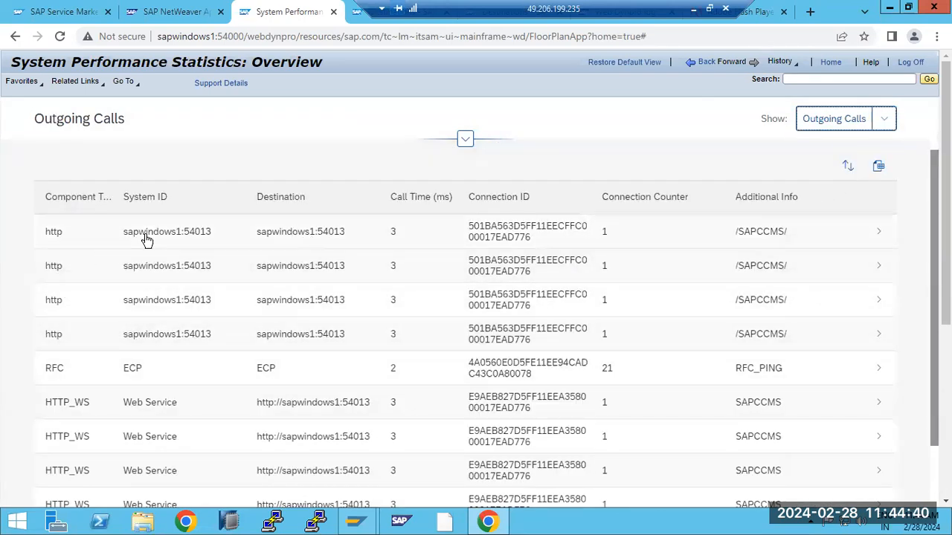
{"action": "left_click_drag", "start_coordinate": [52, 372], "coordinate": [214, 374]}
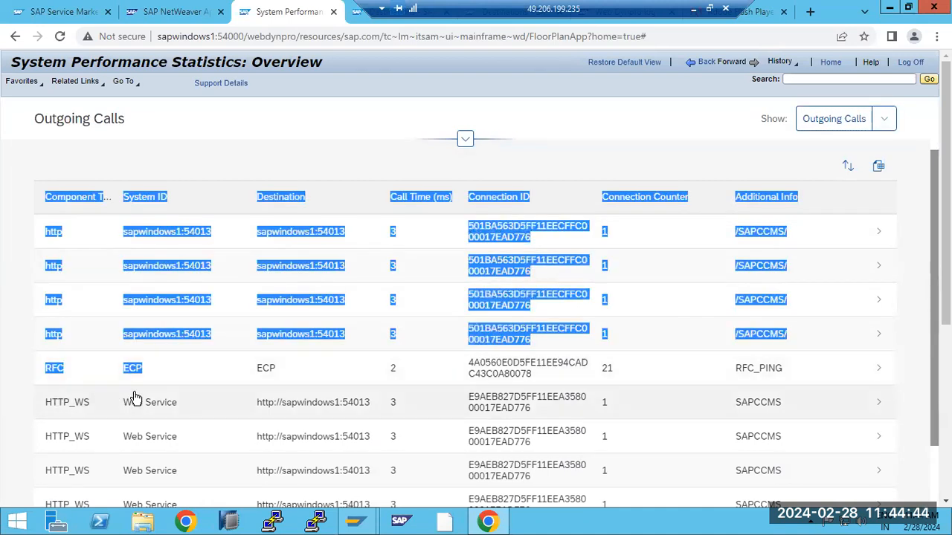
{"action": "scroll", "coordinate": [200, 457], "scroll_direction": "down", "scroll_amount": 6}
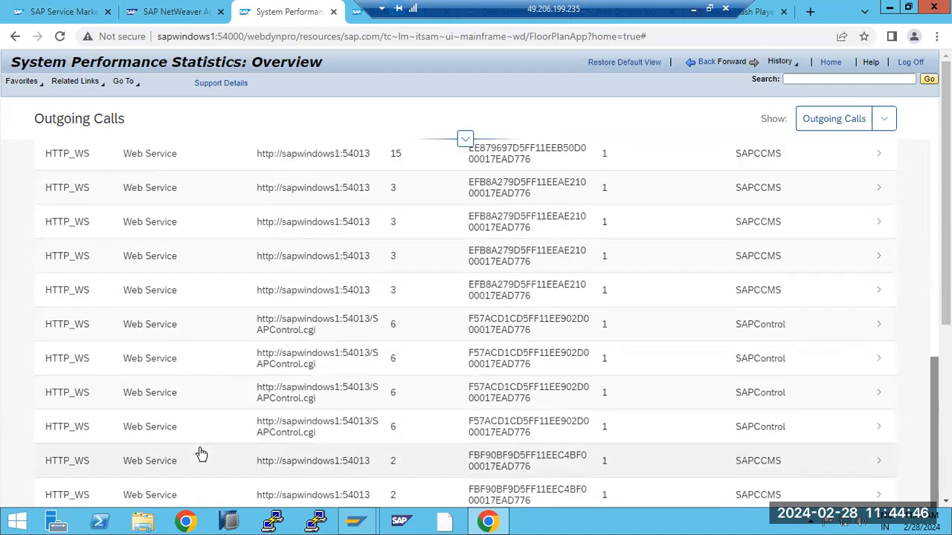
{"action": "scroll", "coordinate": [201, 452], "scroll_direction": "down", "scroll_amount": 4}
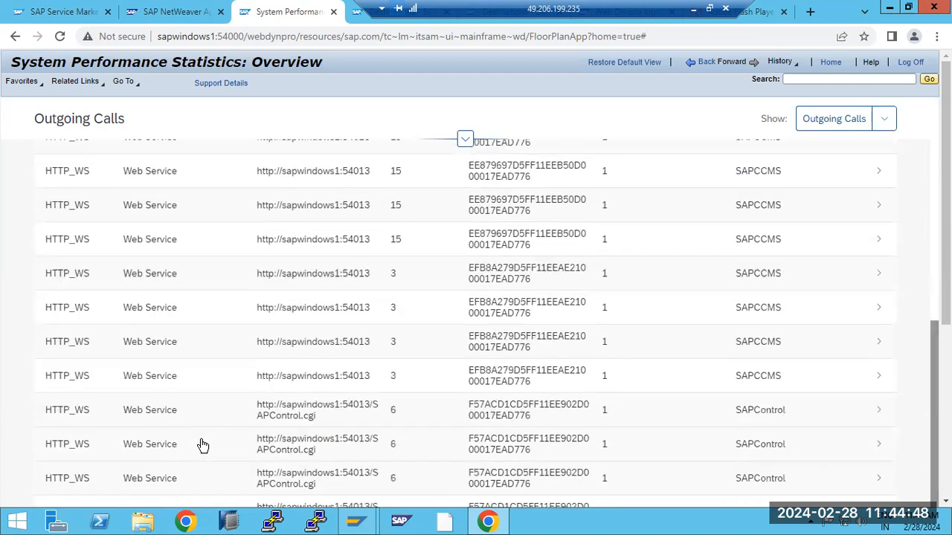
{"action": "scroll", "coordinate": [202, 444], "scroll_direction": "up", "scroll_amount": 10}
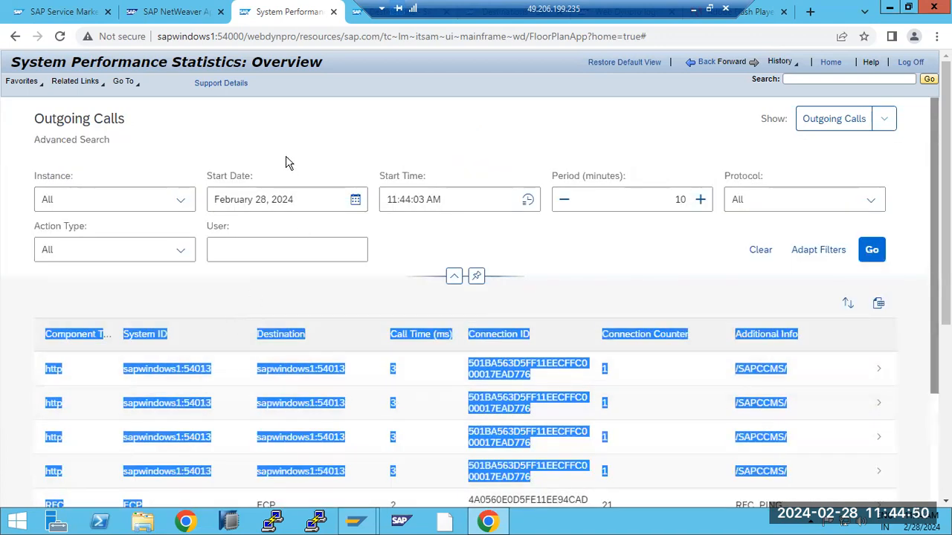
- Go back, check the JCo destinations in the JCo components monitor, and return to Resource Monitoring
{"action": "left_click", "coordinate": [686, 65]}
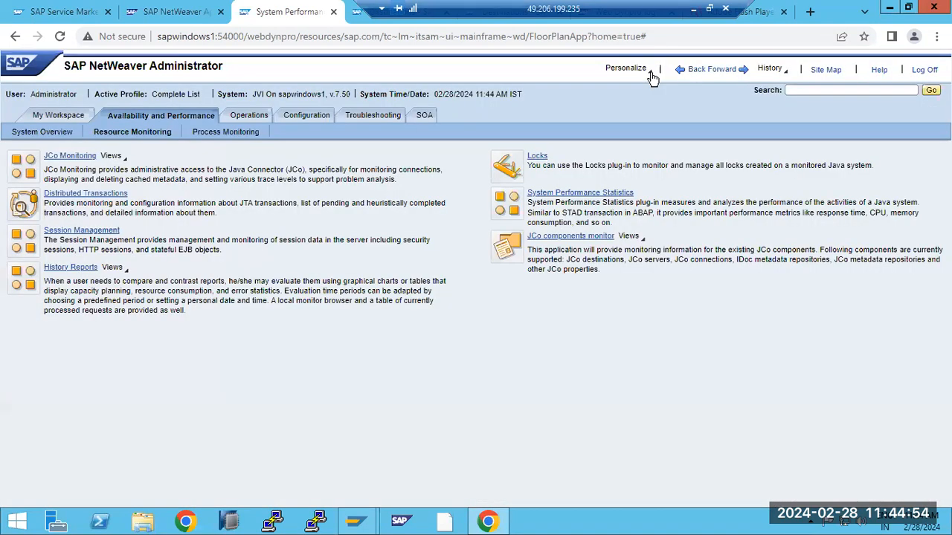
{"action": "left_click", "coordinate": [547, 238]}
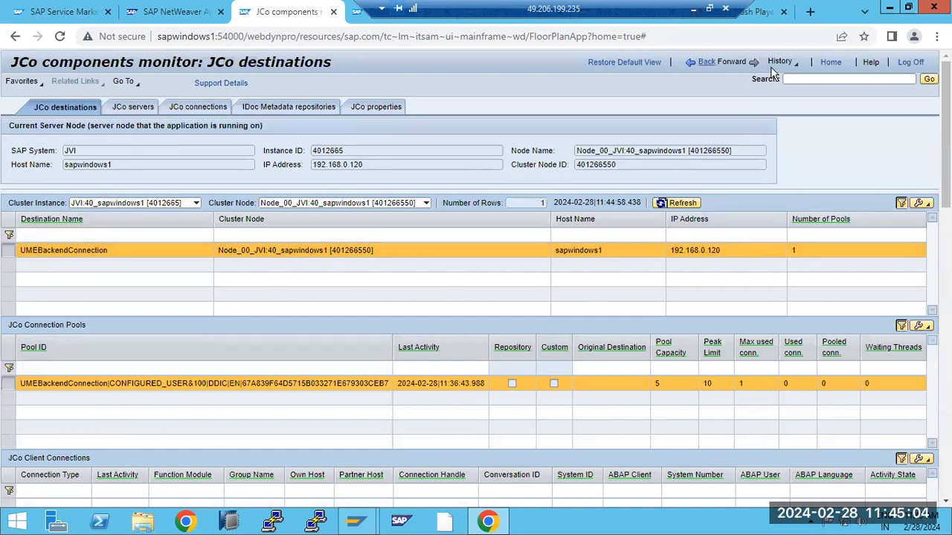
{"action": "left_click", "coordinate": [706, 62]}
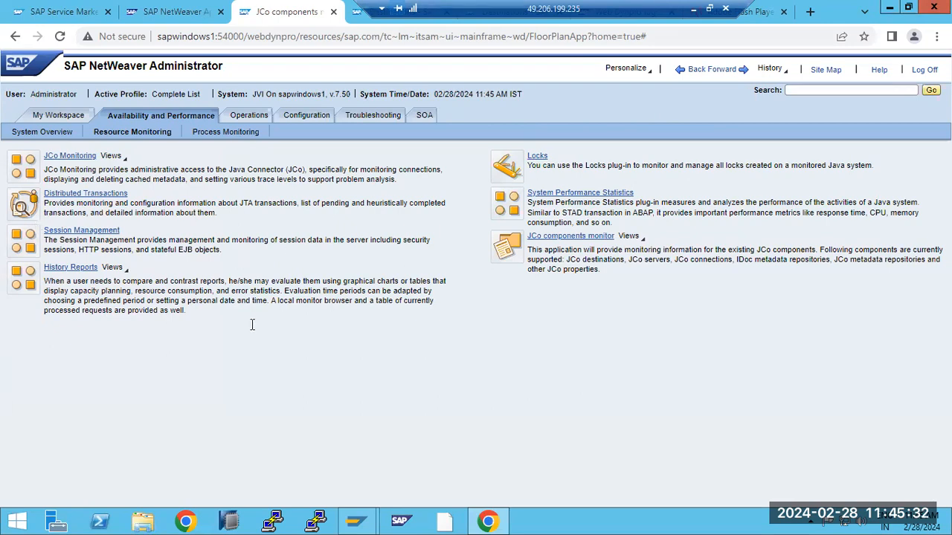
- Run AL08 from SAP Easy Access, dismiss the security warning, and return to Chrome
{"action": "left_click", "coordinate": [356, 521]}
{"action": "left_click", "coordinate": [366, 411]}
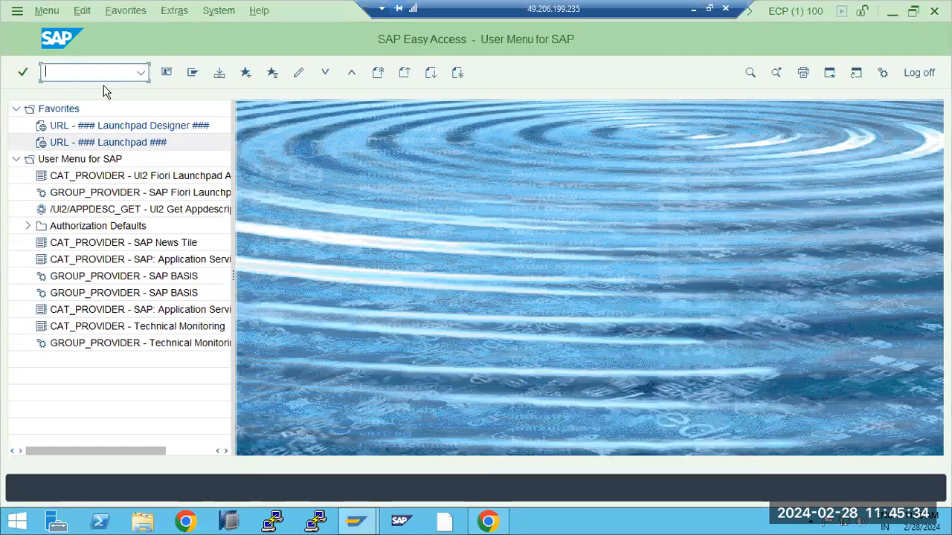
{"action": "type", "text": "al0"}
{"action": "key", "text": "Return"}
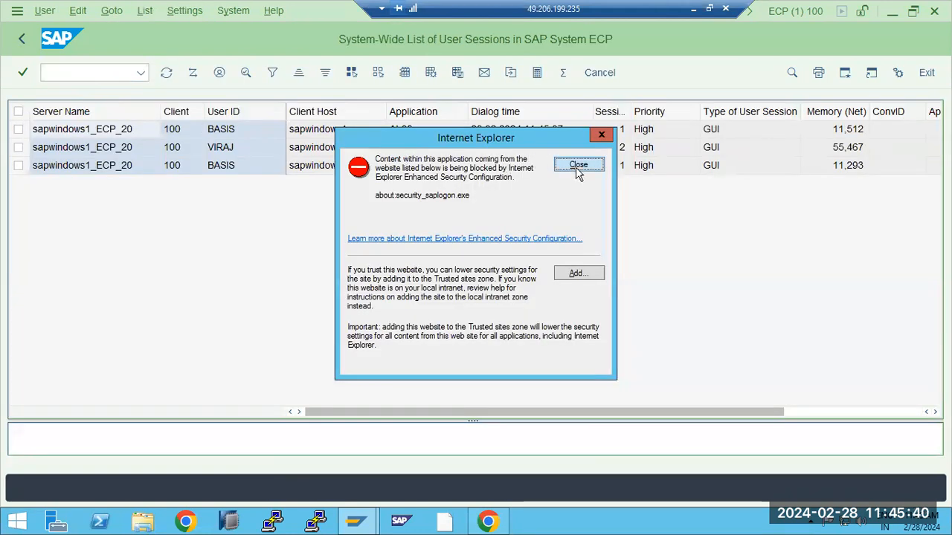
{"action": "left_click", "coordinate": [579, 165]}
{"action": "left_click", "coordinate": [487, 522]}
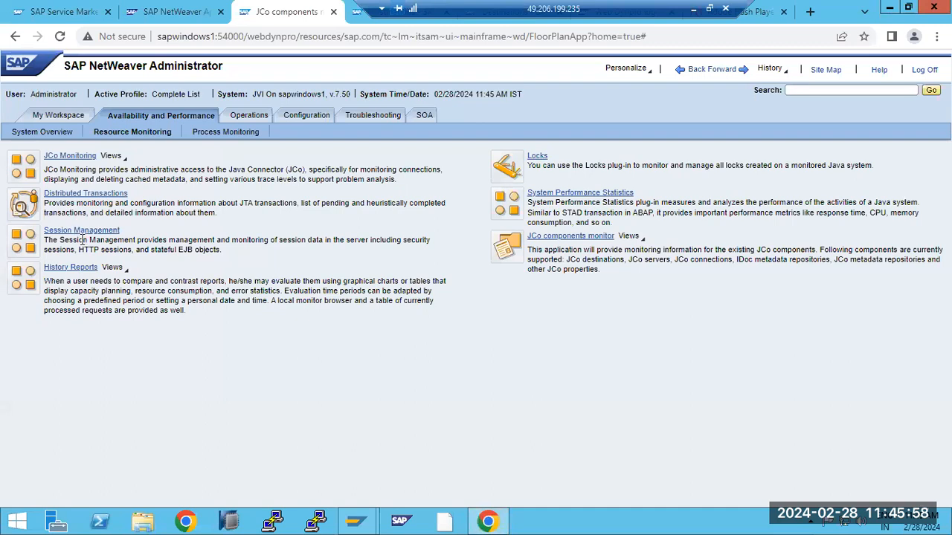
- Open Operations > Start & Stop and sign in with the OS user name and password to list the Java processes
{"action": "left_click", "coordinate": [242, 117]}
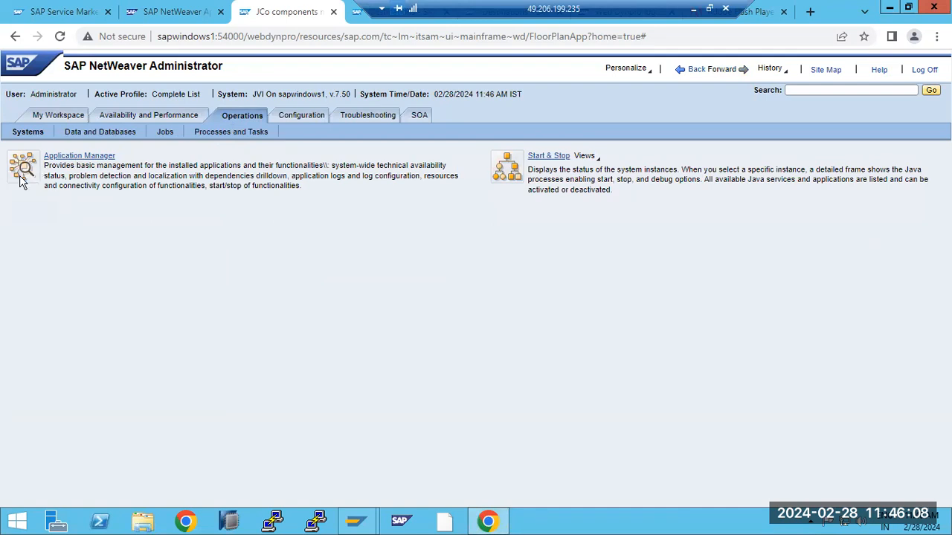
{"action": "left_click", "coordinate": [542, 157]}
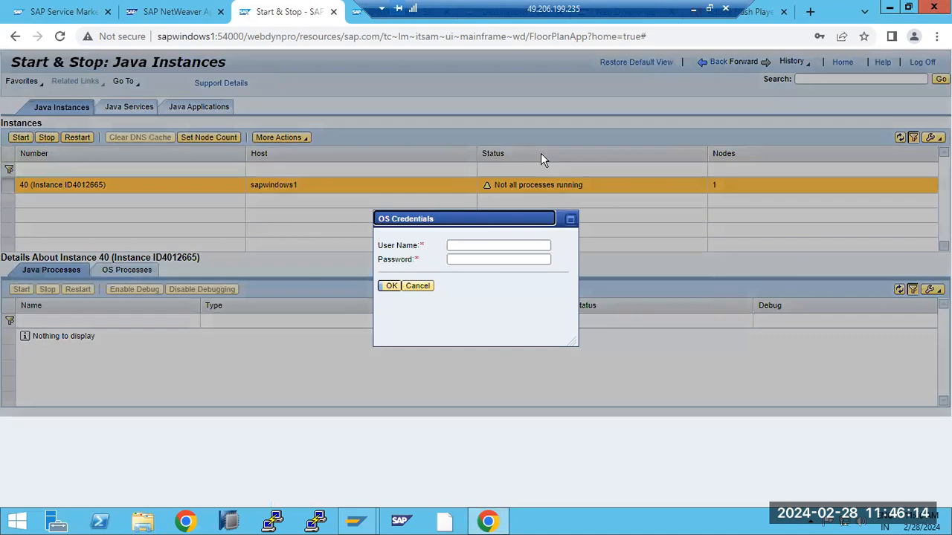
{"action": "left_click", "coordinate": [487, 246]}
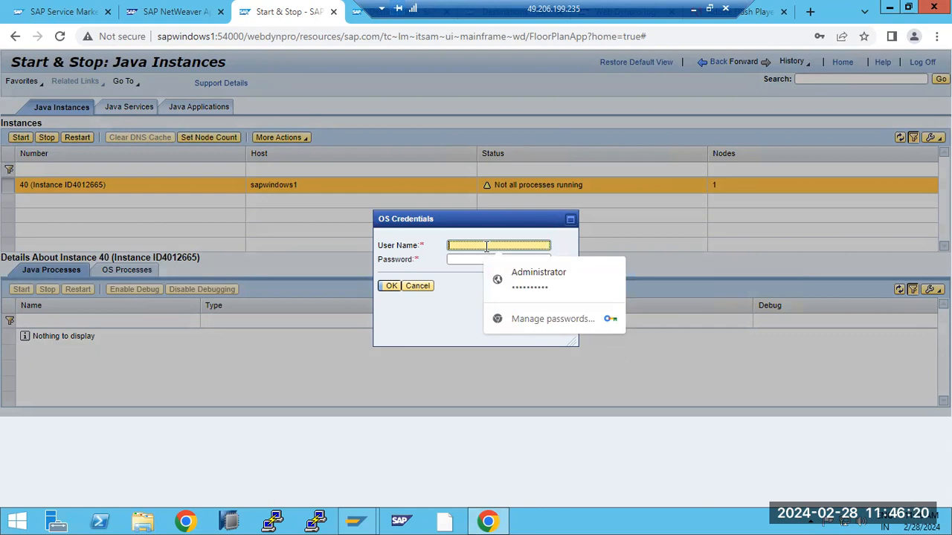
{"action": "type", "text": "jviadk"}
{"action": "key", "text": "Tab"}
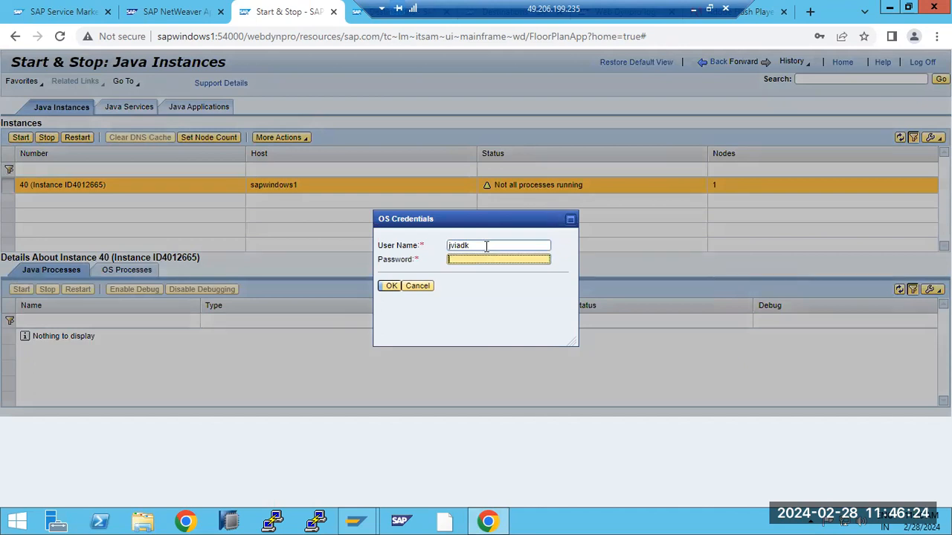
{"action": "key", "text": "shift+Tab"}
{"action": "type", "text": "jviadm"}
{"action": "key", "text": "Tab"}
{"action": "type", "text": "•••••••"}
{"action": "key", "text": "Return"}
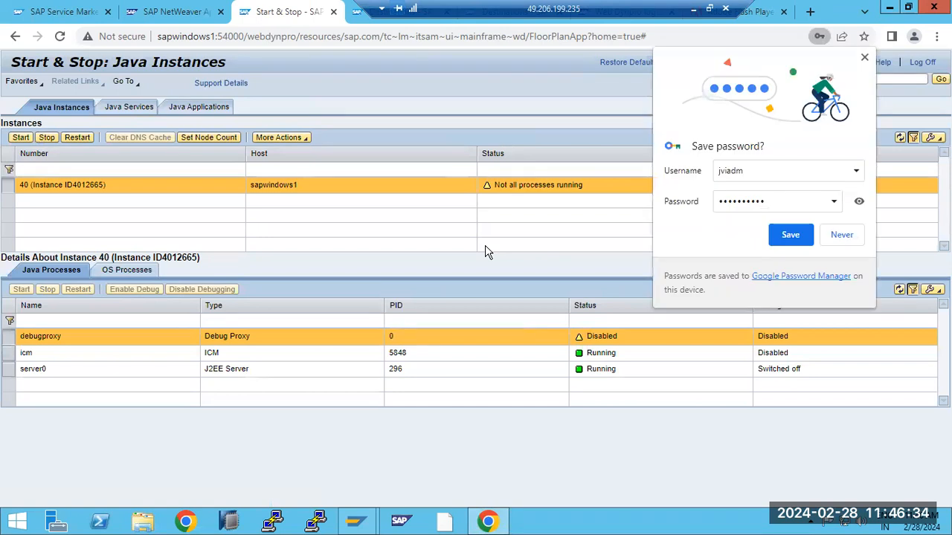
{"action": "left_click", "coordinate": [843, 235]}
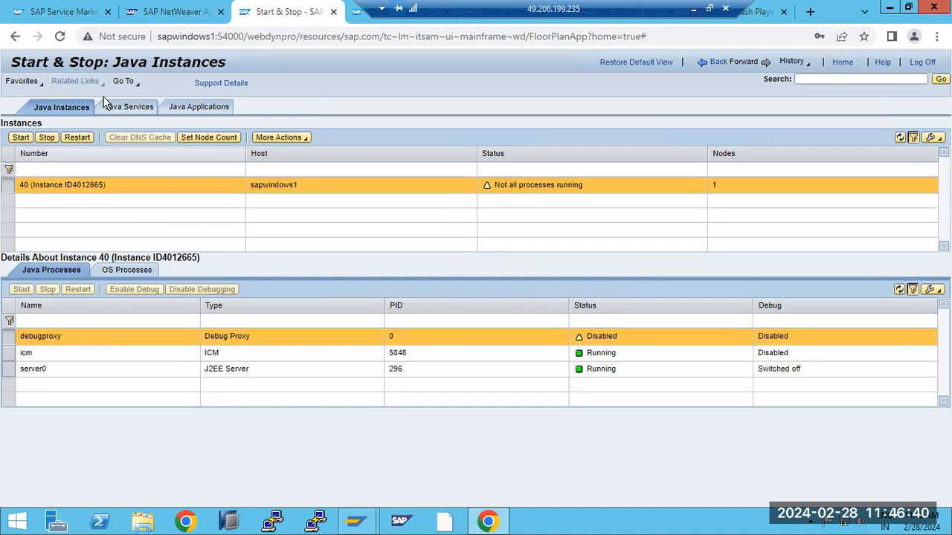
{"action": "left_click", "coordinate": [171, 11]}
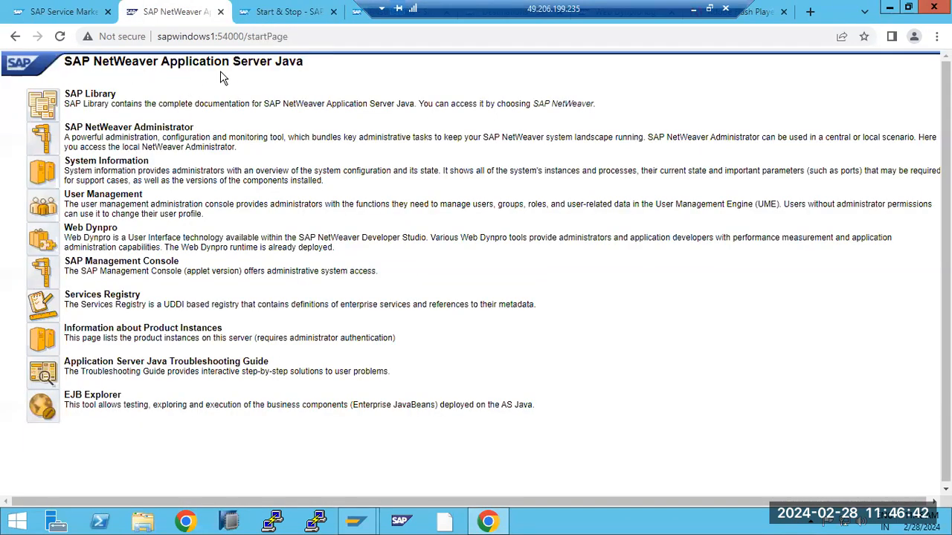
{"action": "left_click", "coordinate": [275, 12]}
{"action": "double_click", "coordinate": [44, 67]}
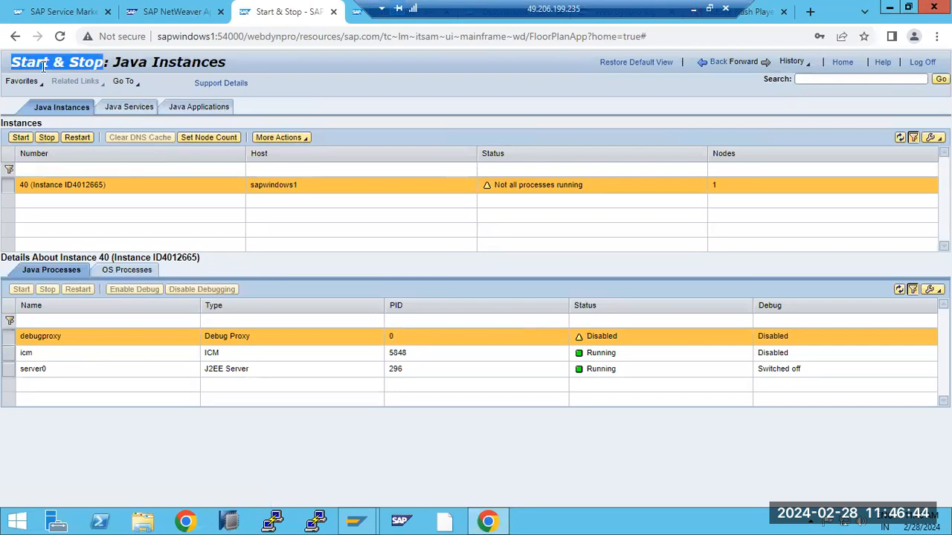
{"action": "left_click_drag", "start_coordinate": [43, 66], "coordinate": [218, 66]}
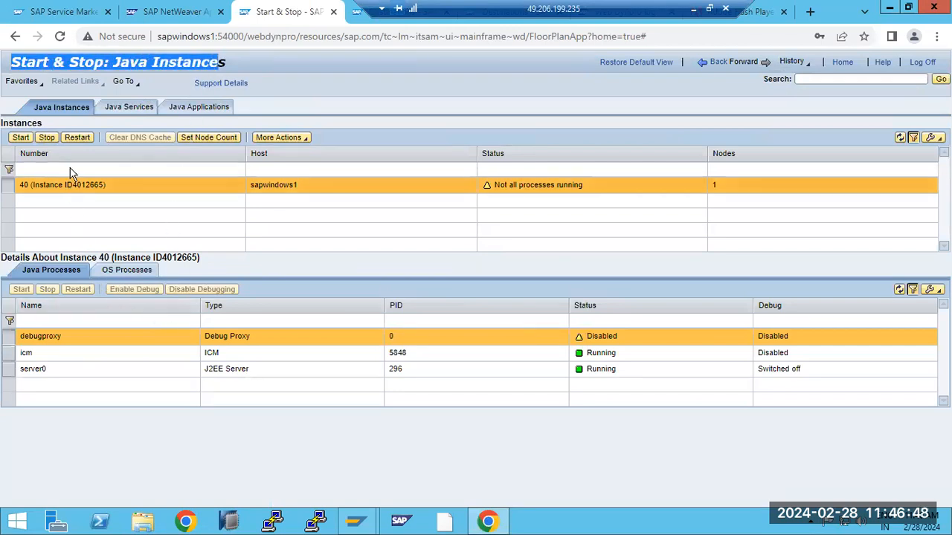
{"action": "left_click", "coordinate": [64, 194]}
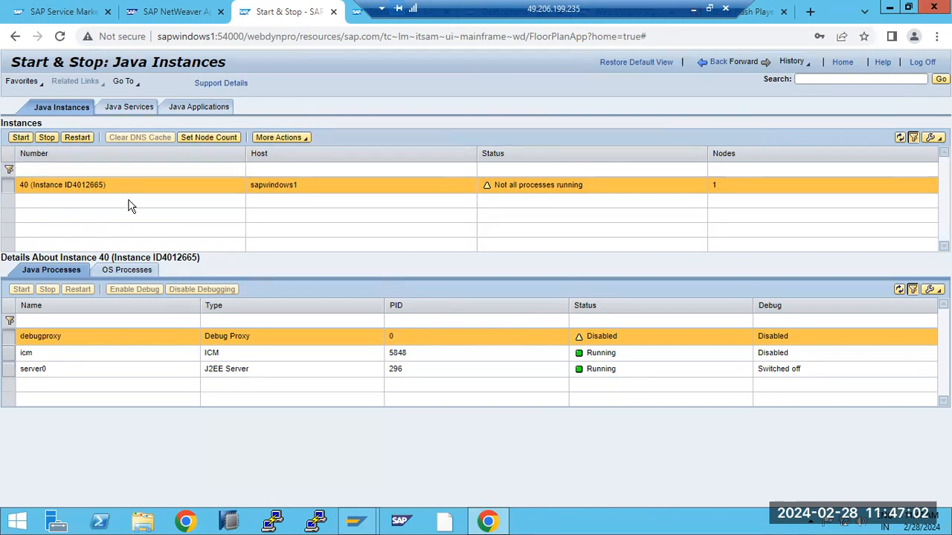
- Show the Java Services list and scroll through it, confirming every service is Started
{"action": "left_click", "coordinate": [121, 112]}
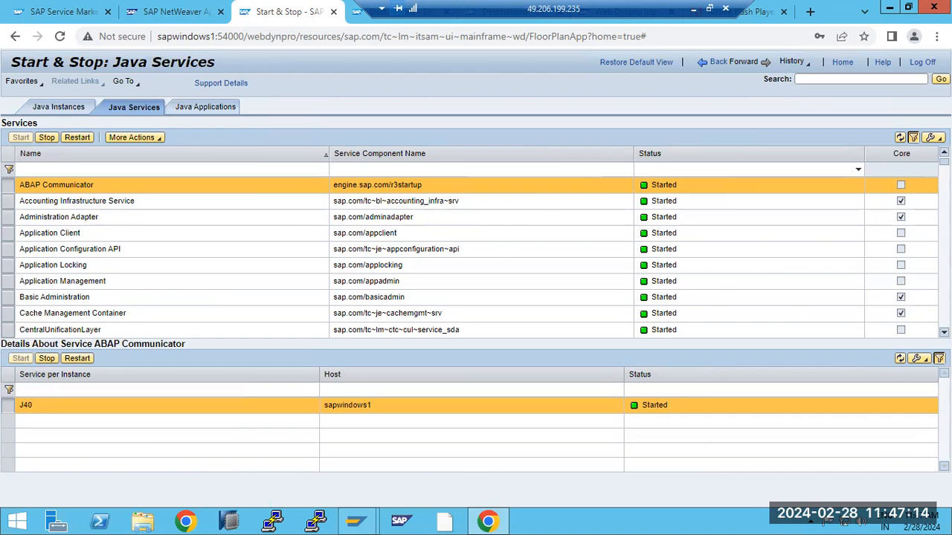
{"action": "scroll", "coordinate": [476, 257], "scroll_direction": "down", "scroll_amount": 5}
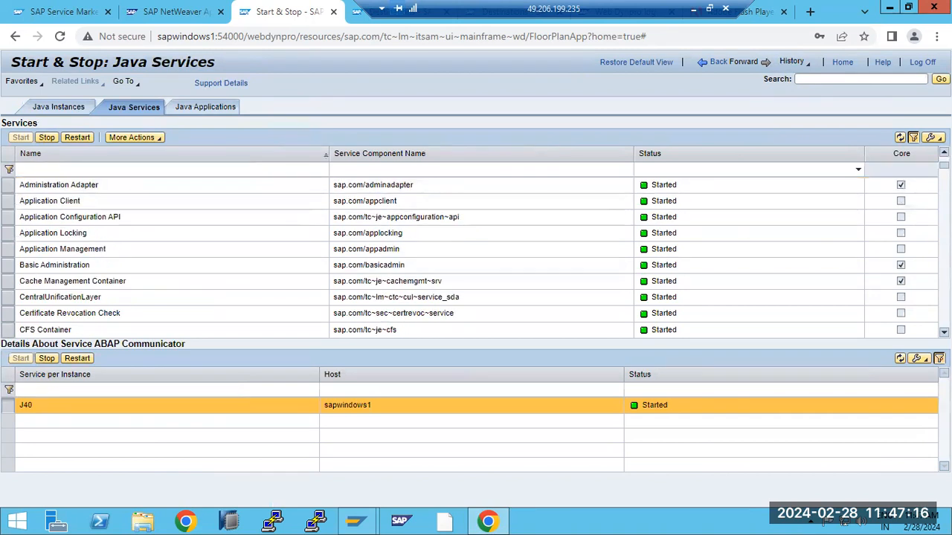
{"action": "scroll", "coordinate": [476, 256], "scroll_direction": "down", "scroll_amount": 6}
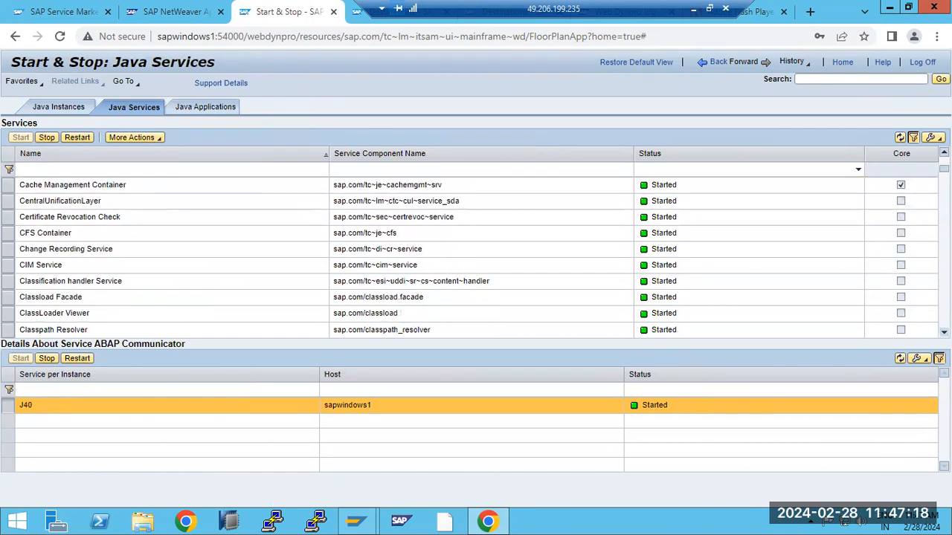
{"action": "scroll", "coordinate": [219, 255], "scroll_direction": "down", "scroll_amount": 4}
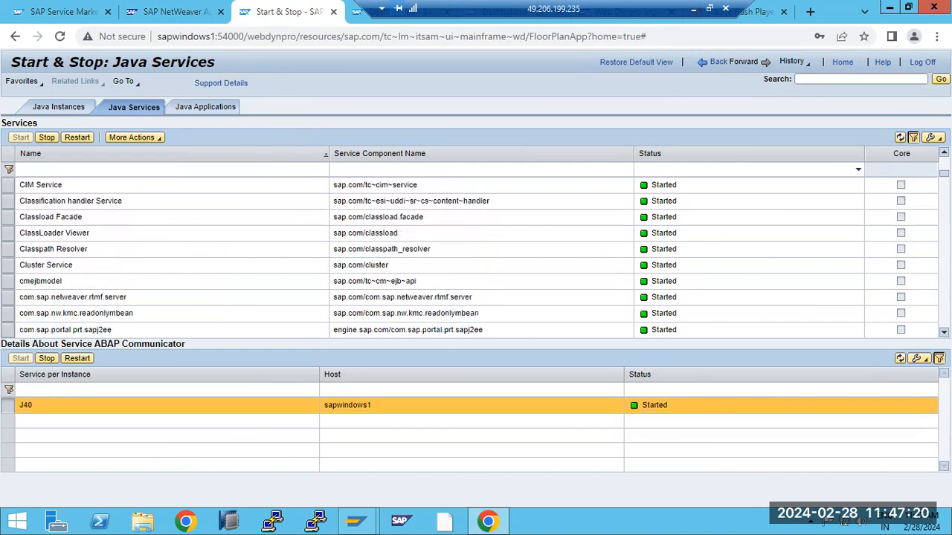
- Select the application path in the Java services page address
{"action": "left_click", "coordinate": [117, 12]}
{"action": "key", "text": "ctrl+Tab"}
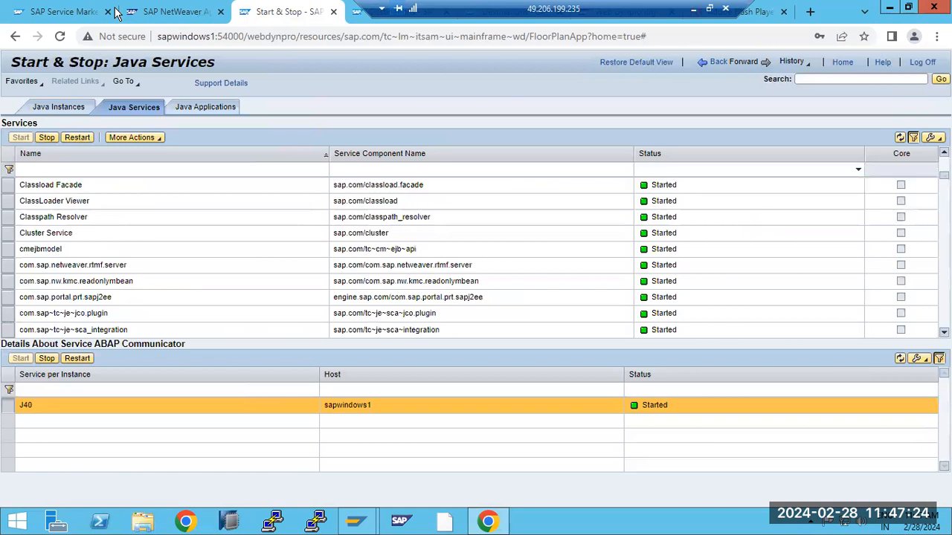
{"action": "mouse_move", "coordinate": [345, 36]}
{"action": "left_mouse_down"}
{"action": "mouse_move", "coordinate": [526, 37]}
{"action": "mouse_move", "coordinate": [204, 6]}
{"action": "left_mouse_up"}
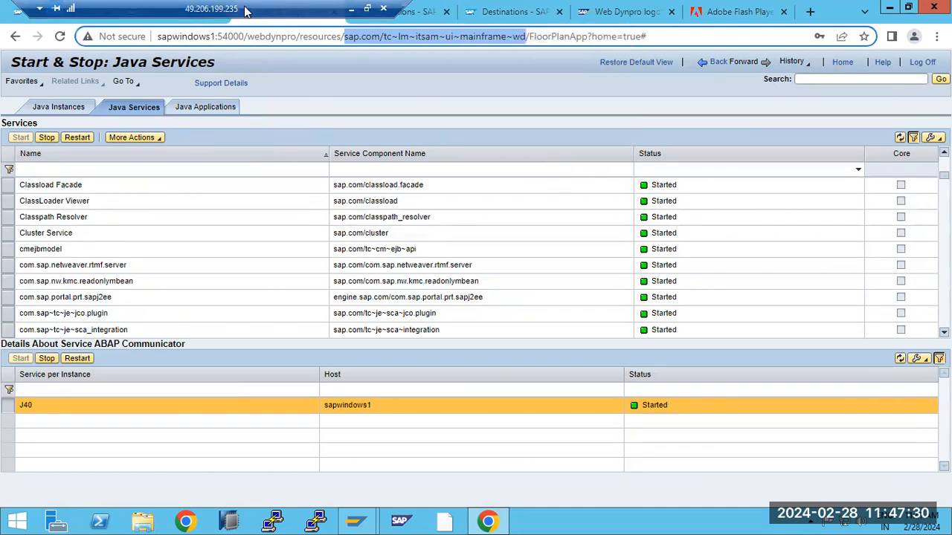
- Close the failed Destinations, Web Dynpro logoff and Adobe Flash Player tabs, returning to Start & Stop
{"action": "key", "text": "ctrl+Tab"}
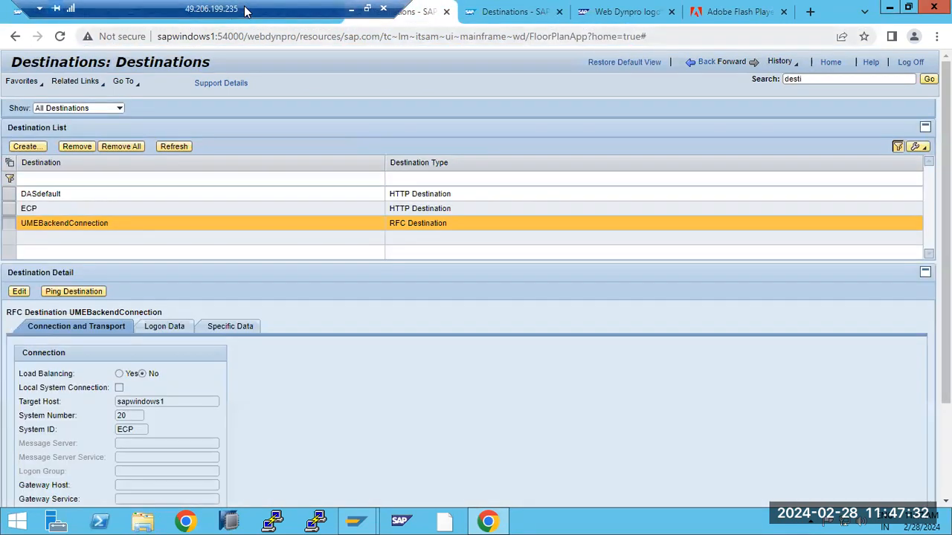
{"action": "left_click", "coordinate": [507, 12]}
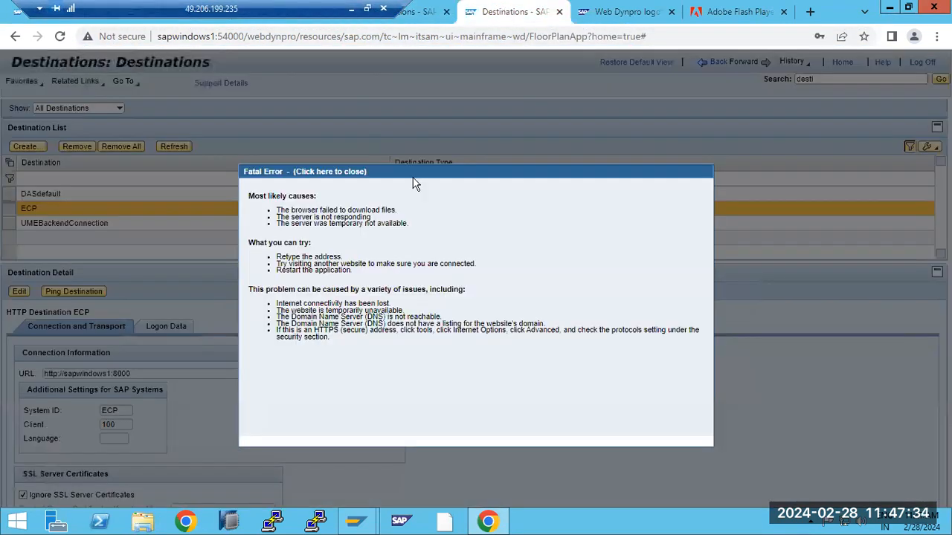
{"action": "left_click", "coordinate": [559, 12]}
{"action": "left_click", "coordinate": [559, 12]}
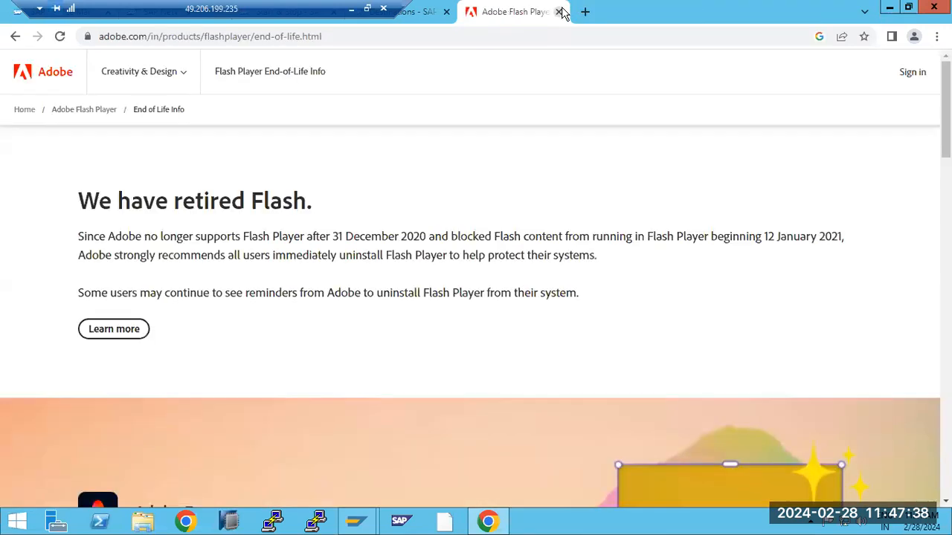
{"action": "left_click", "coordinate": [559, 12]}
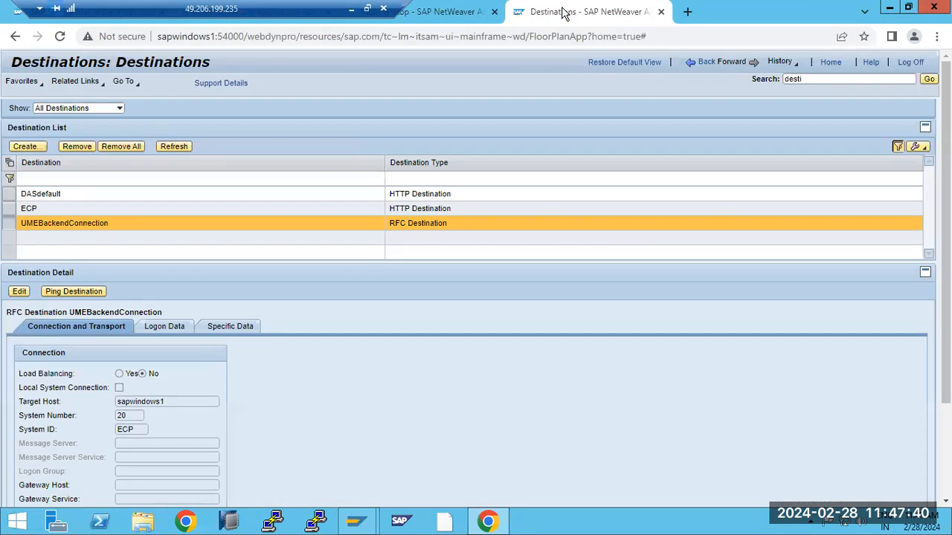
{"action": "key", "text": "ctrl+shift+Tab"}
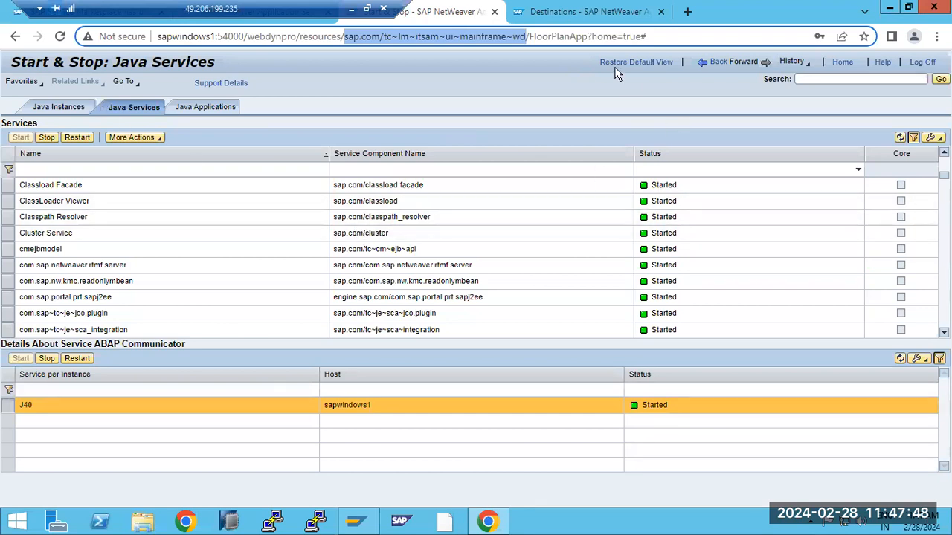
- Copy tc~lm~itsam~ui~mainframe~wd from the page address
{"action": "left_click", "coordinate": [384, 36]}
{"action": "left_click_drag", "start_coordinate": [384, 36], "coordinate": [526, 36]}
{"action": "key", "text": "ctrl+c"}
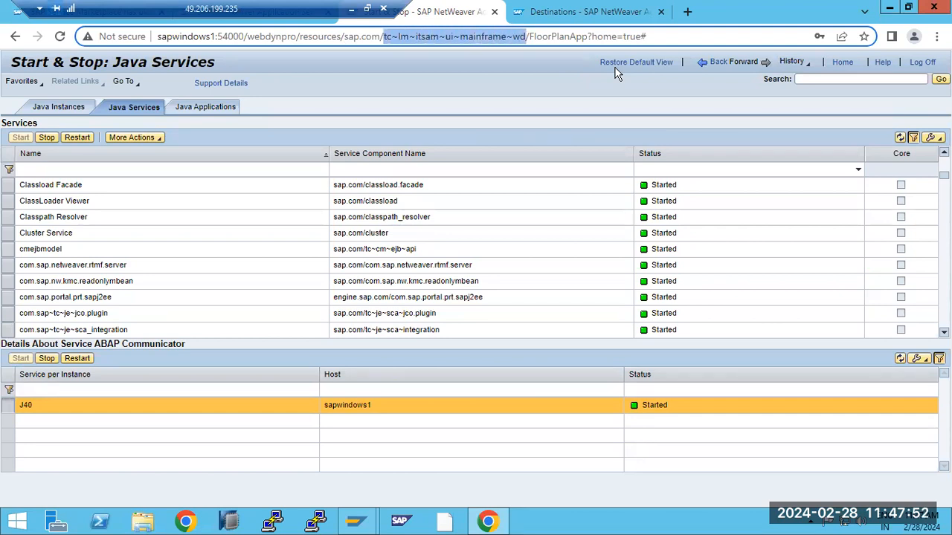
{"action": "left_click", "coordinate": [355, 174]}
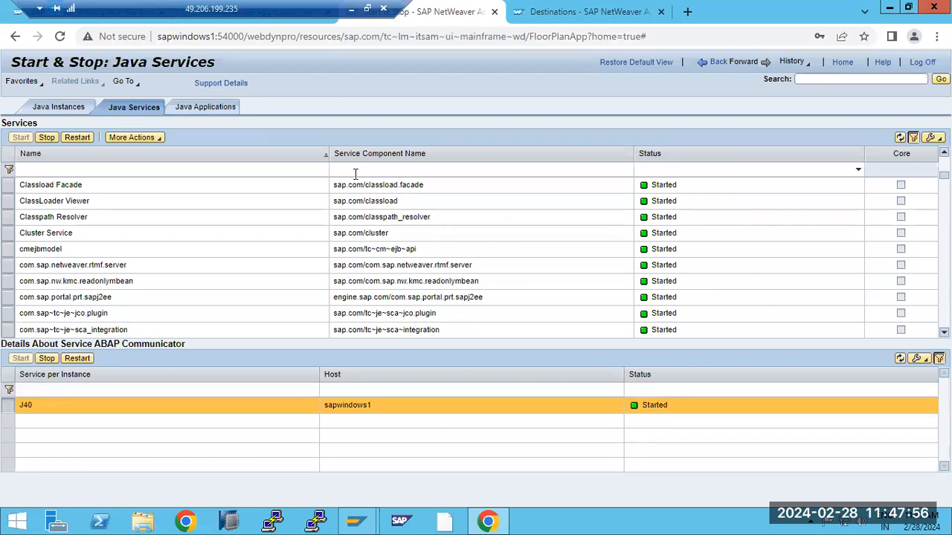
- Filter Java services by component tc~lm~itsam~ui~mainframe~wd, find no match, and clear the filter
{"action": "left_click", "coordinate": [356, 171]}
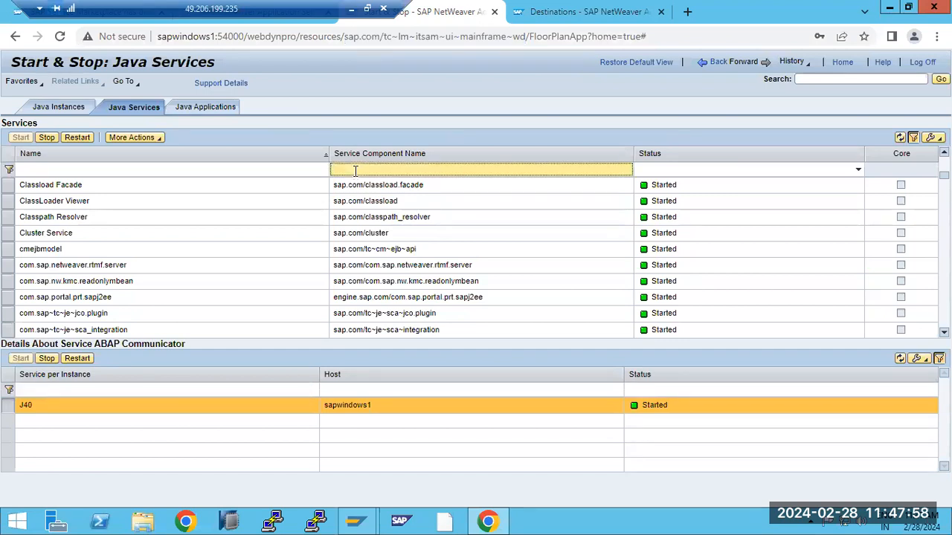
{"action": "key", "text": "ctrl+v"}
{"action": "key", "text": "Return"}
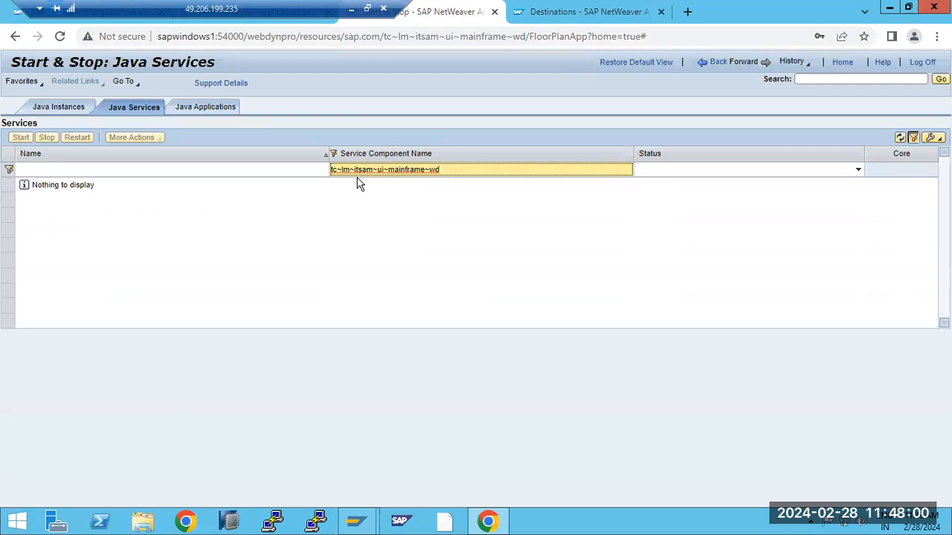
{"action": "key", "text": "ctrl+a"}
{"action": "key", "text": "ctrl+c"}
{"action": "key", "text": "BackSpace"}
{"action": "left_click", "coordinate": [191, 109]}
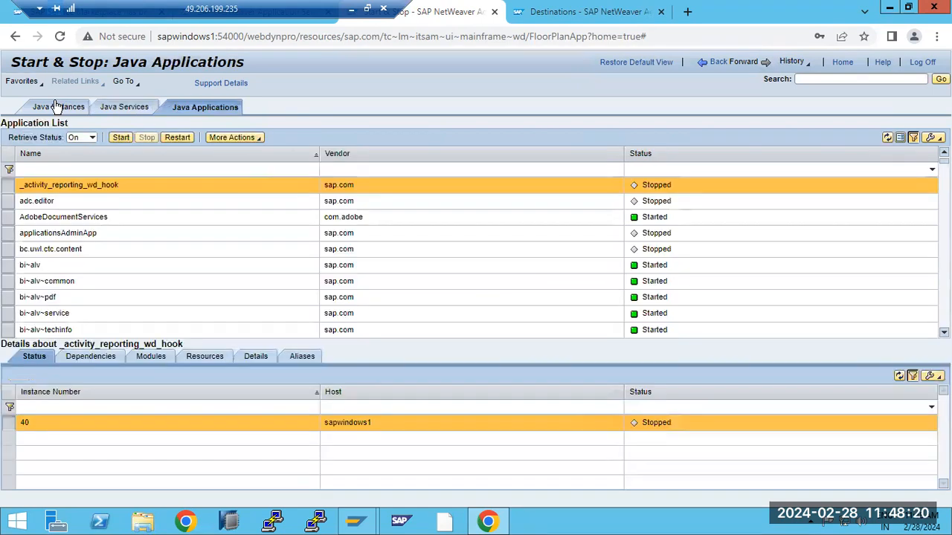
- Filter Java applications by the name tc~lm~itsam~ui~mainframe~wd
{"action": "left_click", "coordinate": [56, 169]}
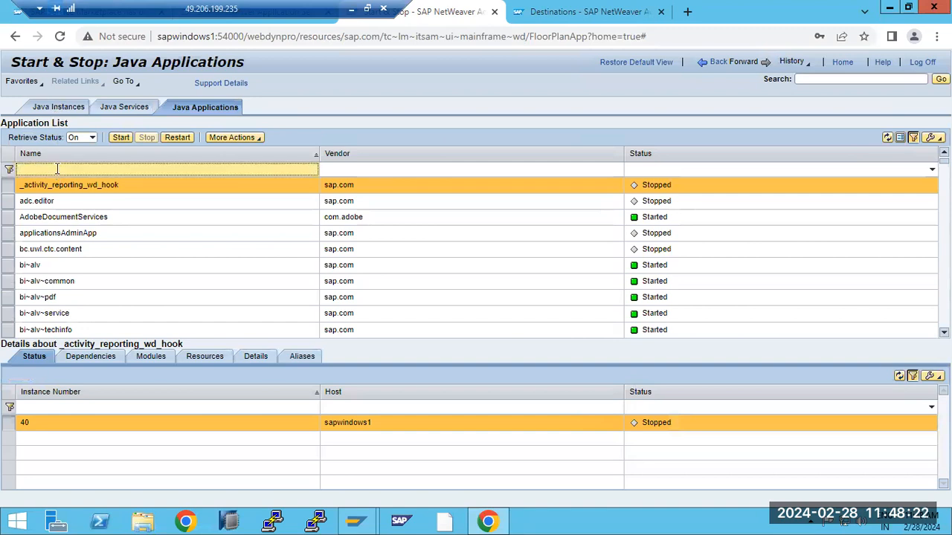
{"action": "key", "text": "ctrl+v"}
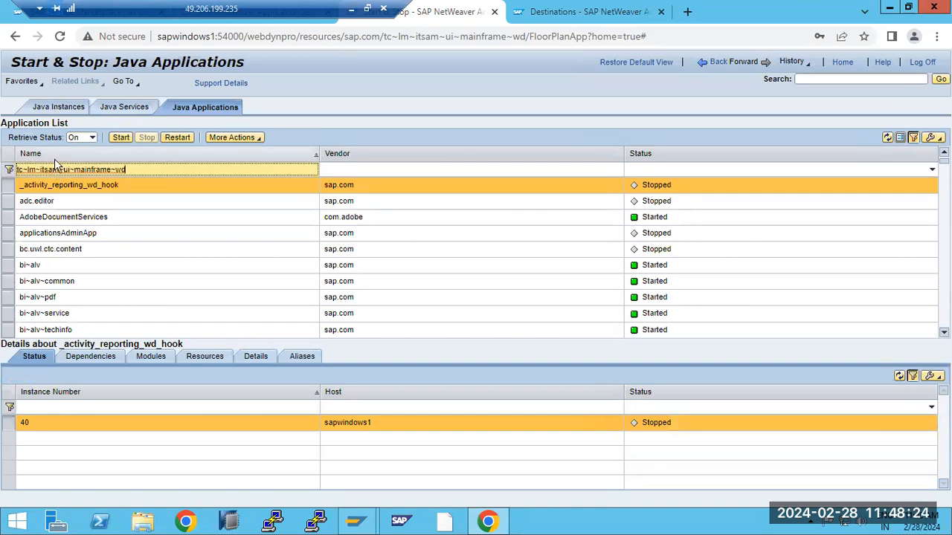
{"action": "key", "text": "Return"}
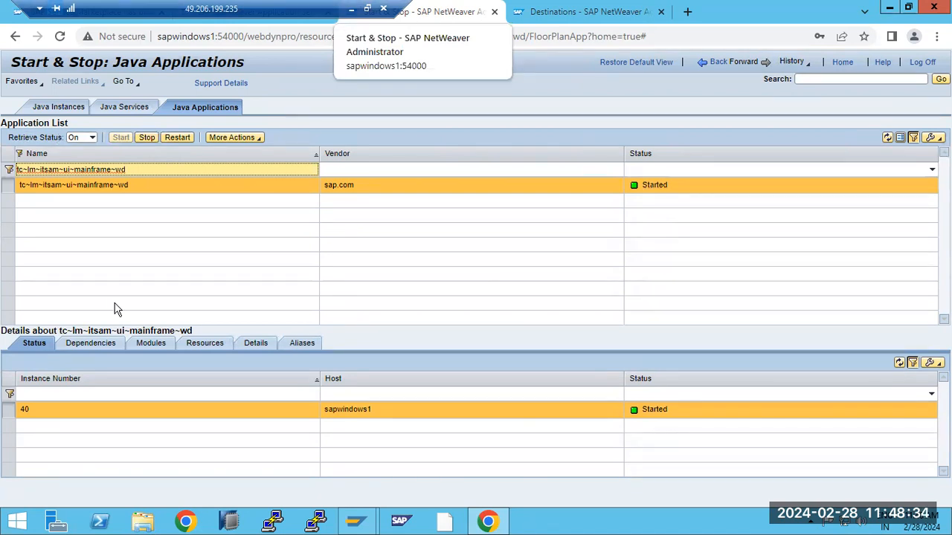
- Restart tc~lm~itsam~ui~mainframe~wd, which leads to a 400 Session Timeout page
{"action": "left_click", "coordinate": [179, 139]}
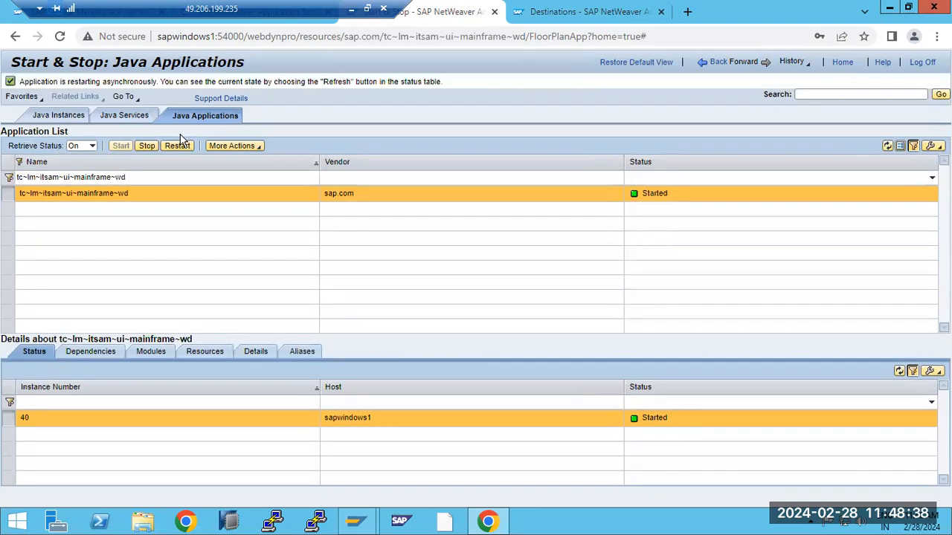
{"action": "left_click_drag", "start_coordinate": [42, 82], "coordinate": [251, 111]}
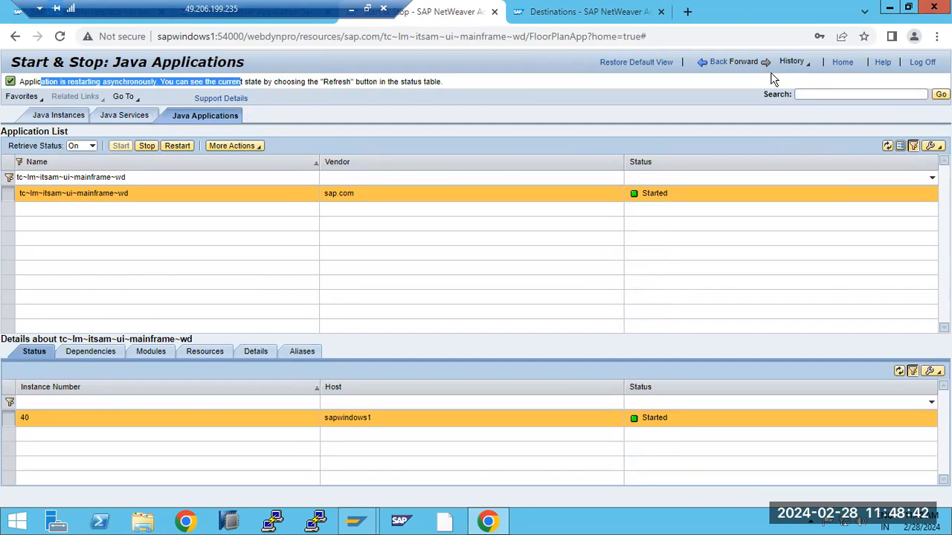
{"action": "left_click", "coordinate": [746, 67]}
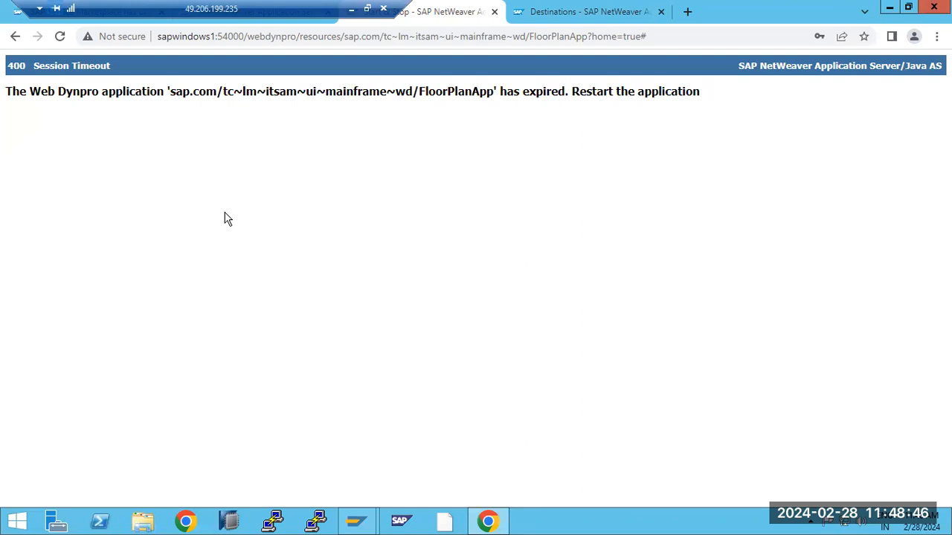
- Reload after the timeout, return to Java Applications, and start applicationsAdminApp
{"action": "key", "text": "F5"}
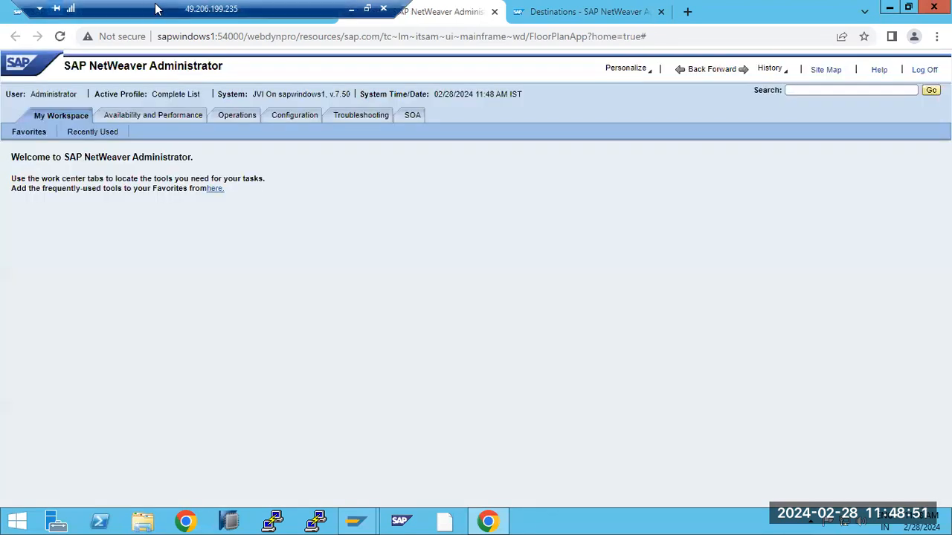
{"action": "left_click_drag", "start_coordinate": [148, 9], "coordinate": [572, 9]}
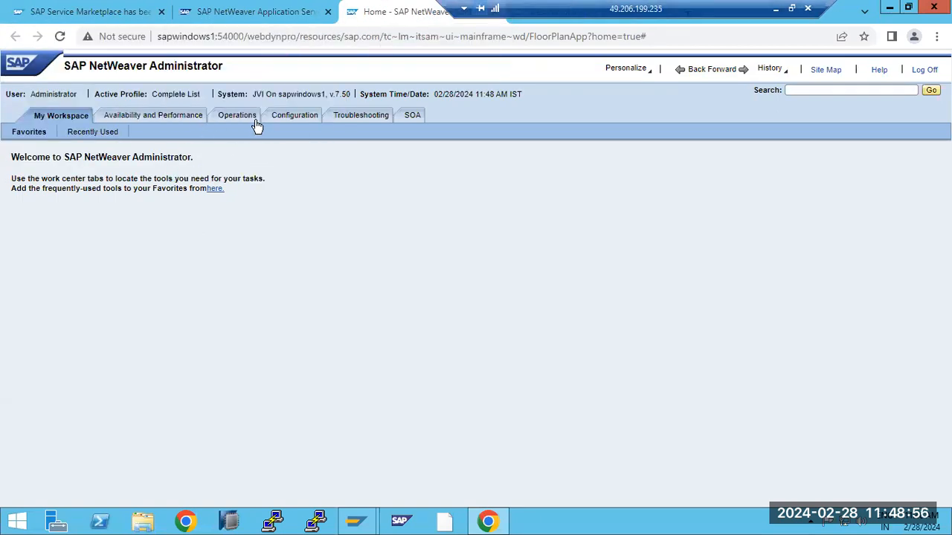
{"action": "left_click", "coordinate": [252, 121]}
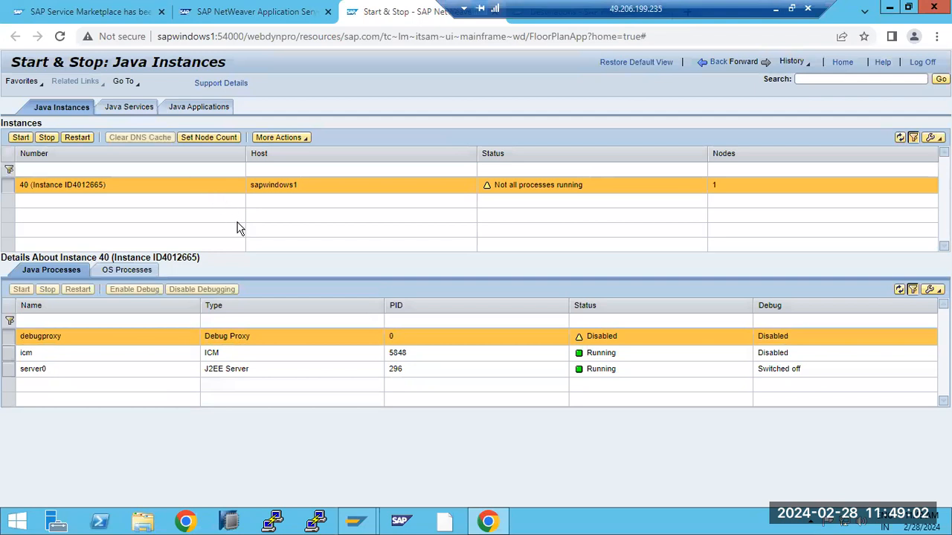
{"action": "left_click", "coordinate": [198, 107]}
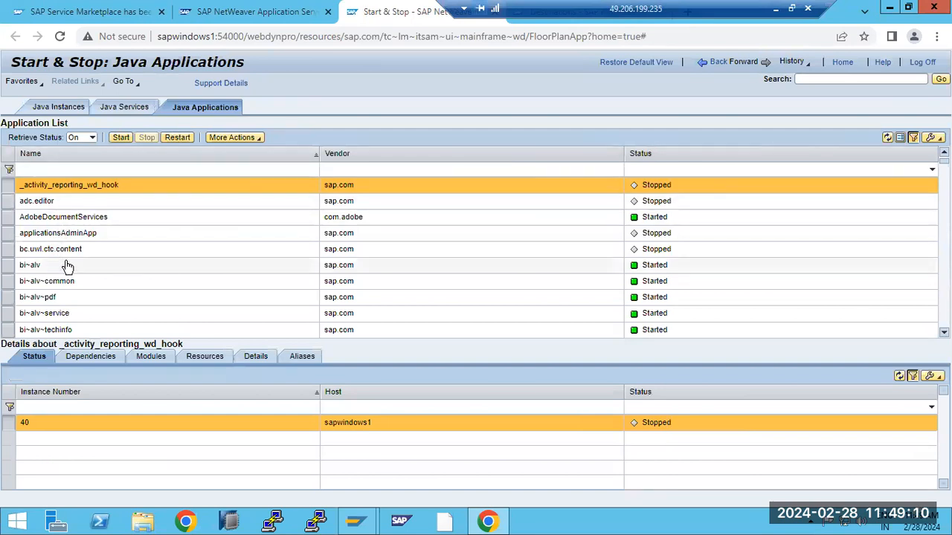
{"action": "left_click", "coordinate": [63, 235]}
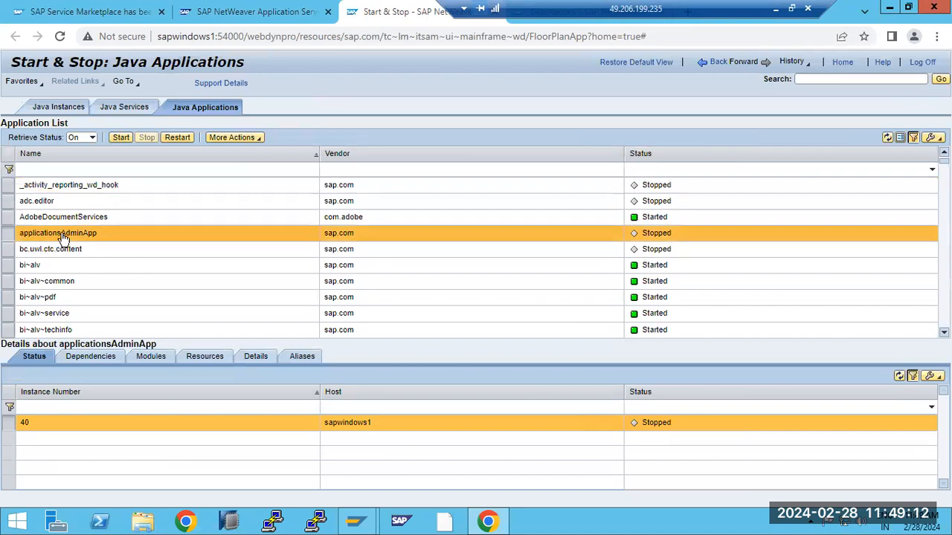
{"action": "left_click", "coordinate": [121, 137]}
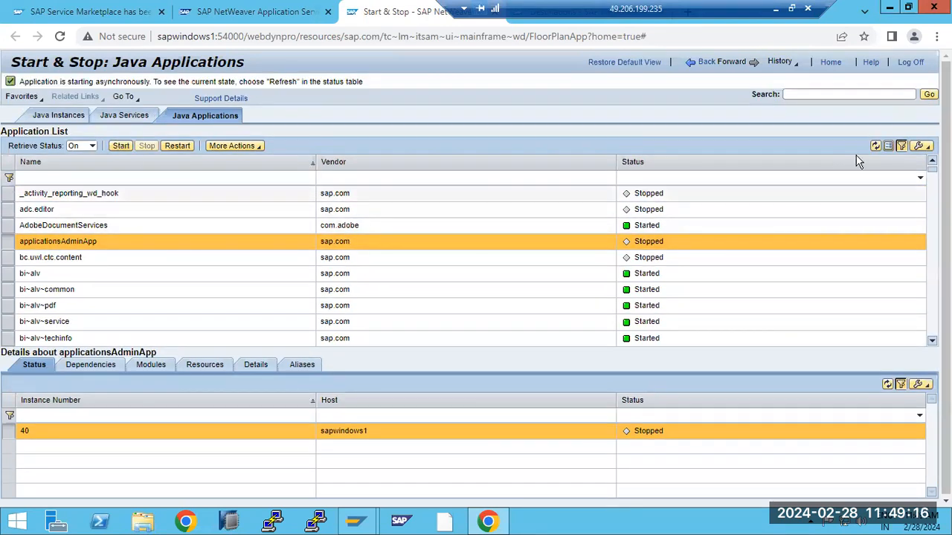
- Start the bc.uwl.ctc.content application and refresh the list to confirm it is Started
{"action": "left_click", "coordinate": [876, 147]}
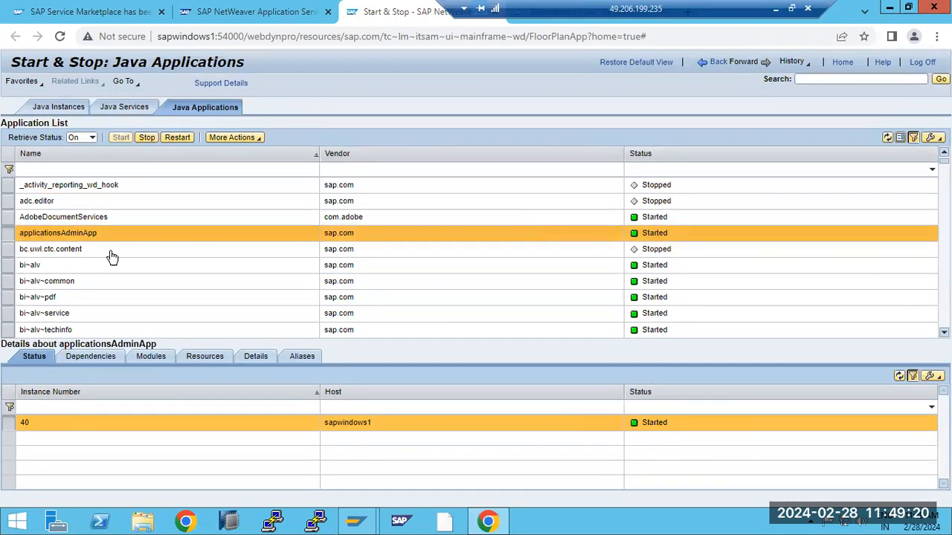
{"action": "left_click", "coordinate": [46, 253]}
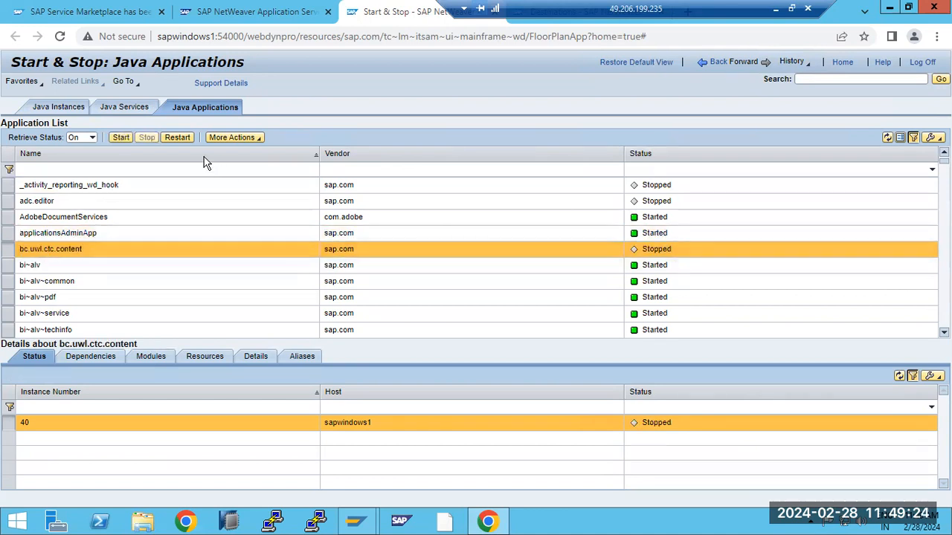
{"action": "left_click", "coordinate": [120, 139]}
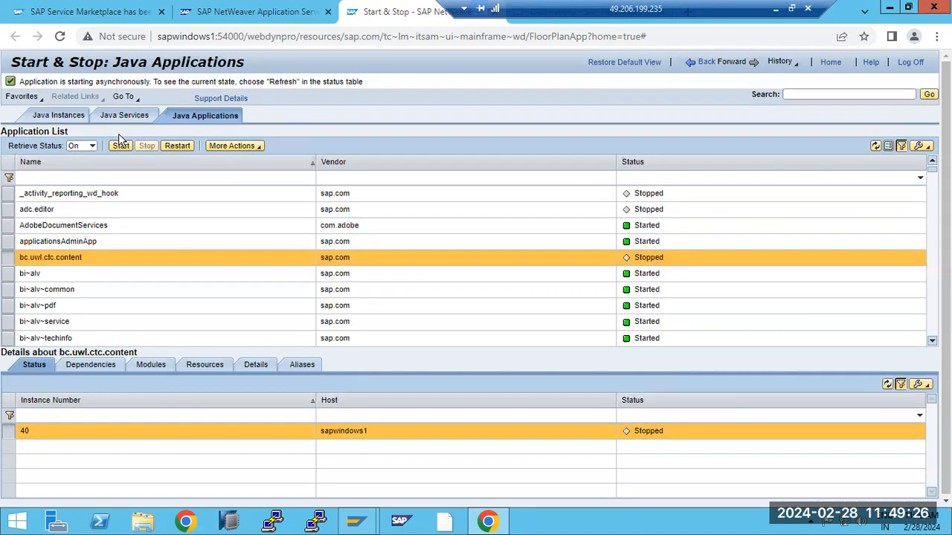
{"action": "left_click", "coordinate": [876, 146]}
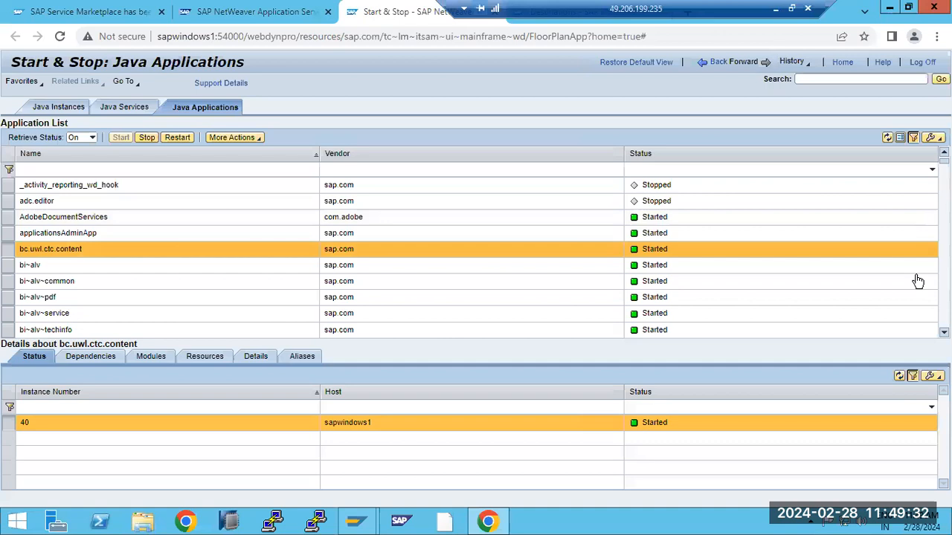
- Scroll down and select the stopped com.sap.ip.bi.sdk.monitoring application
{"action": "scroll", "coordinate": [476, 257], "scroll_direction": "down", "scroll_amount": 5}
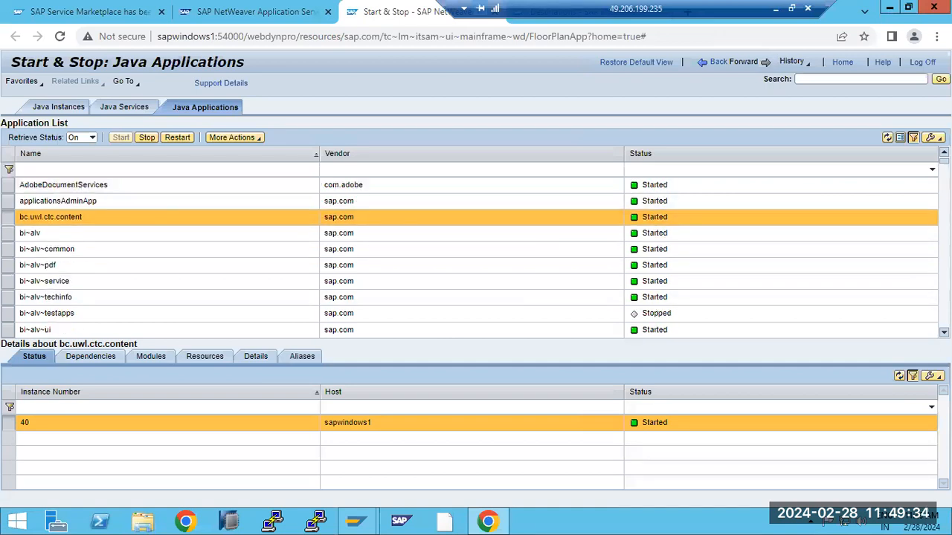
{"action": "scroll", "coordinate": [476, 256], "scroll_direction": "down", "scroll_amount": 6}
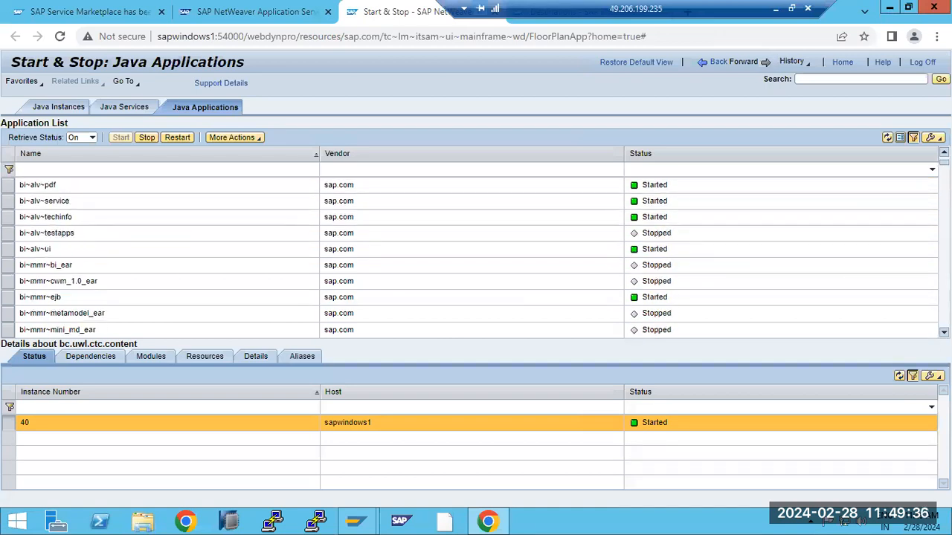
{"action": "scroll", "coordinate": [475, 257], "scroll_direction": "down", "scroll_amount": 5}
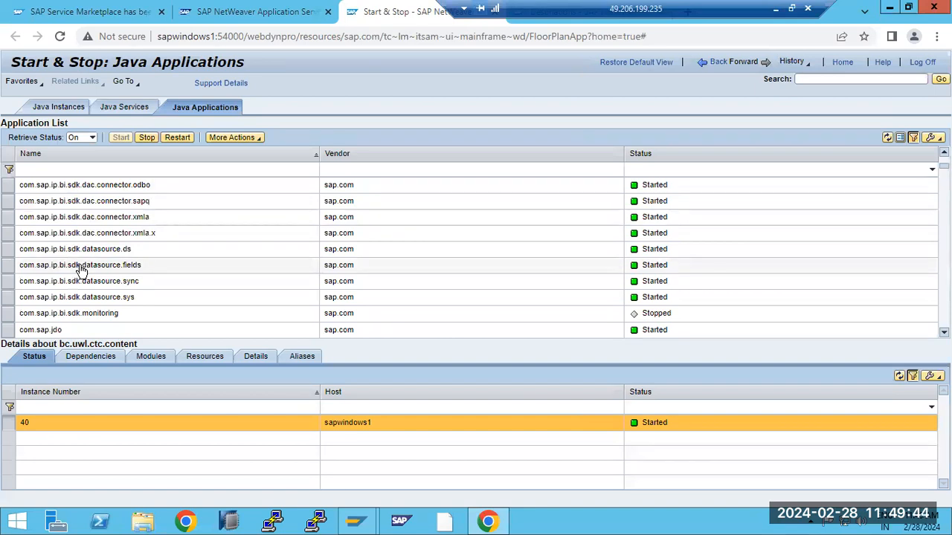
{"action": "left_click", "coordinate": [64, 319]}
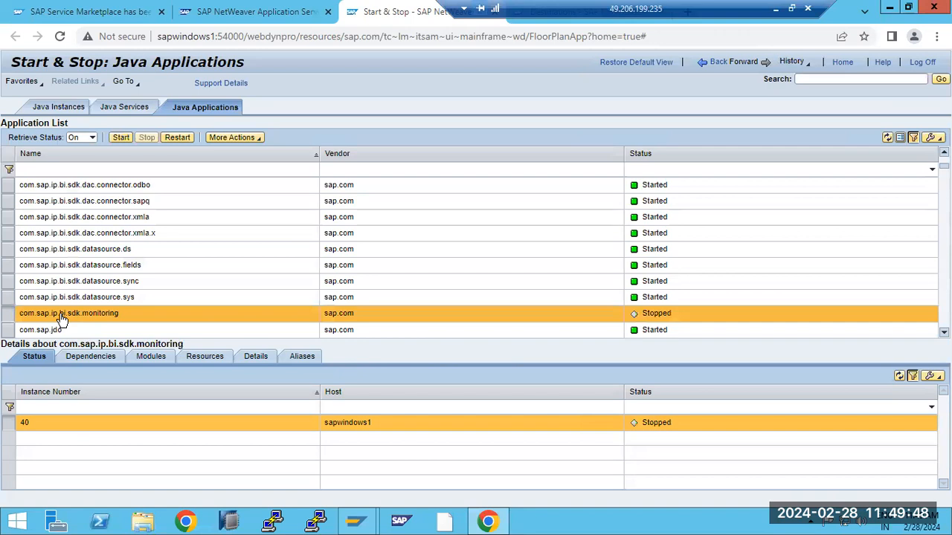
- Start com.sap.ip.bi.sdk.monitoring, refresh to confirm Started, then select com.sap.km.appl.news.content
{"action": "left_click", "coordinate": [219, 12]}
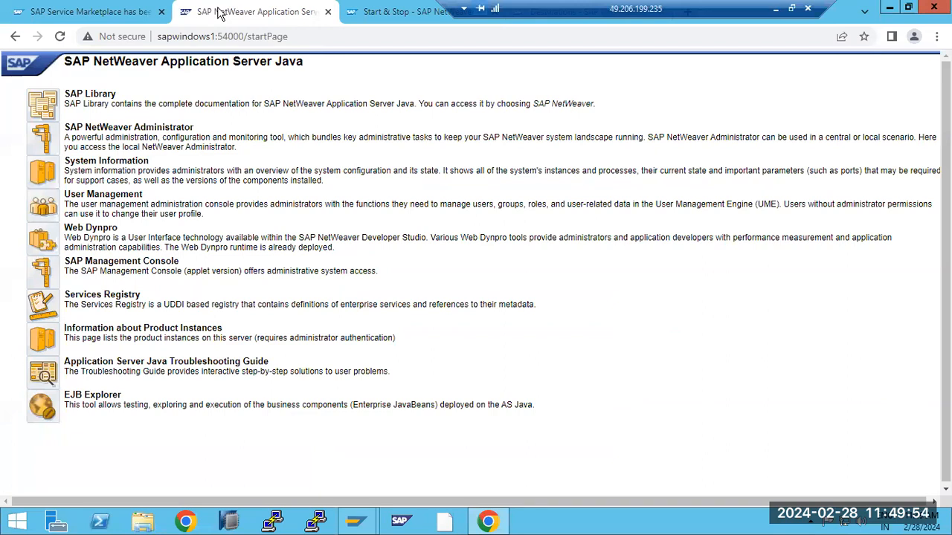
{"action": "key", "text": "ctrl+Tab"}
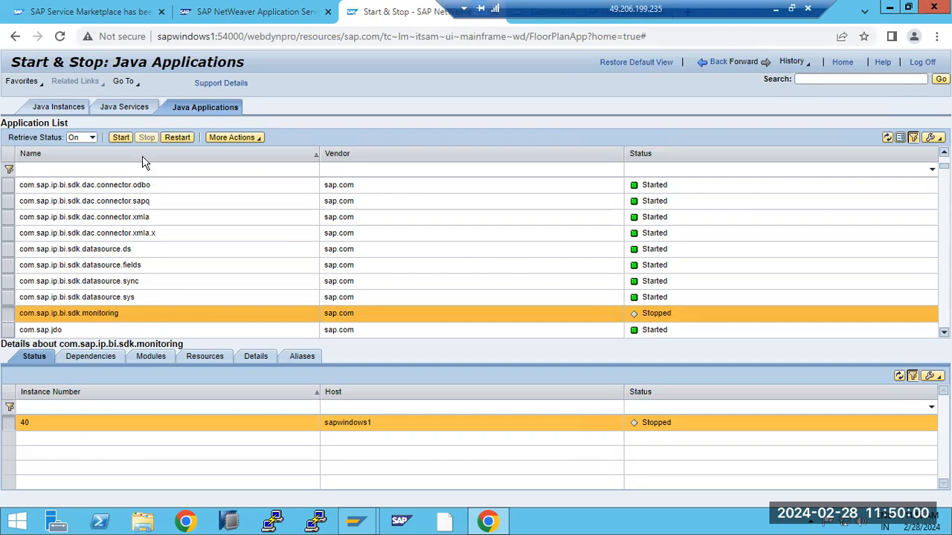
{"action": "left_click", "coordinate": [121, 137]}
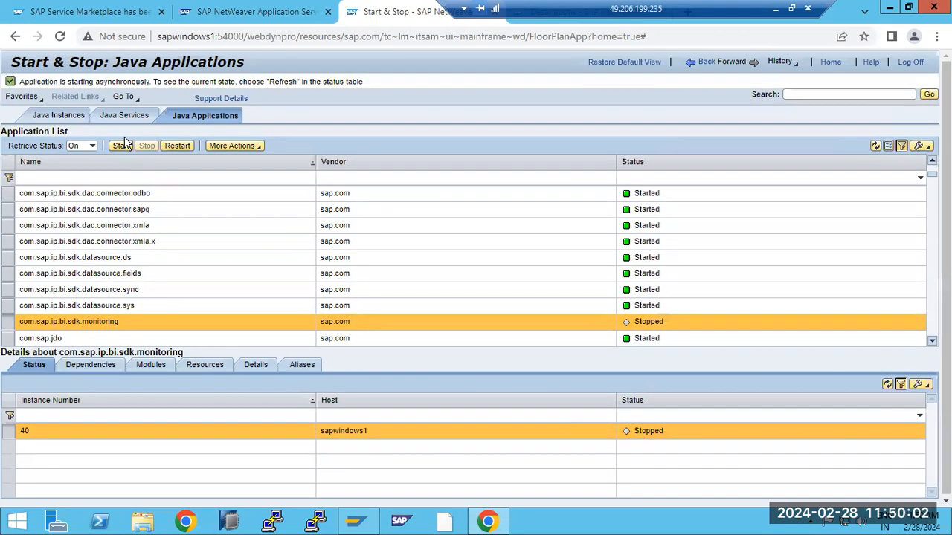
{"action": "left_click", "coordinate": [873, 146]}
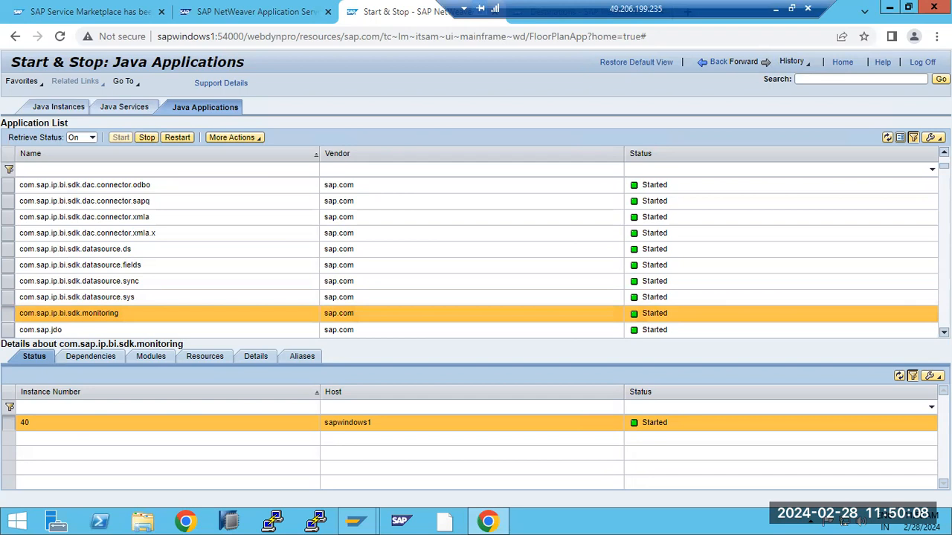
{"action": "scroll", "coordinate": [895, 329], "scroll_direction": "down", "scroll_amount": 7}
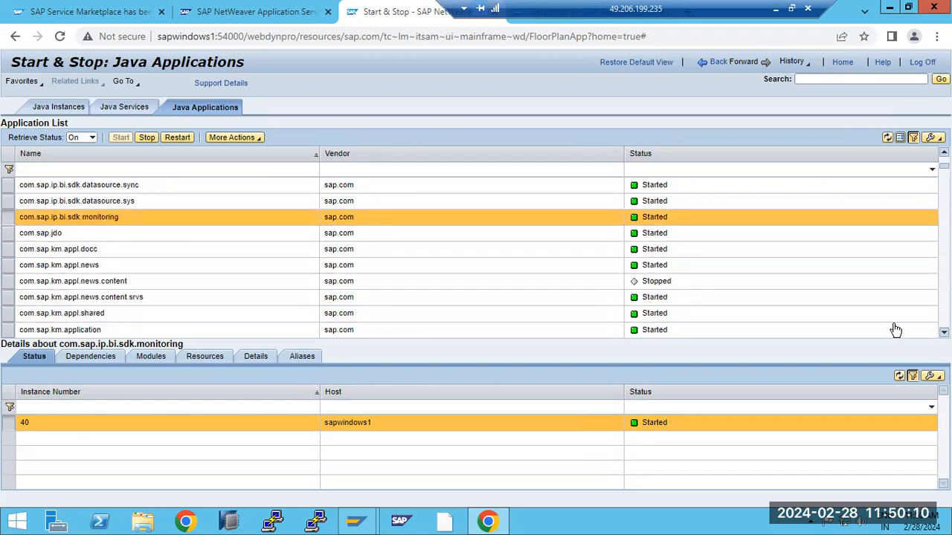
{"action": "left_click", "coordinate": [649, 283]}
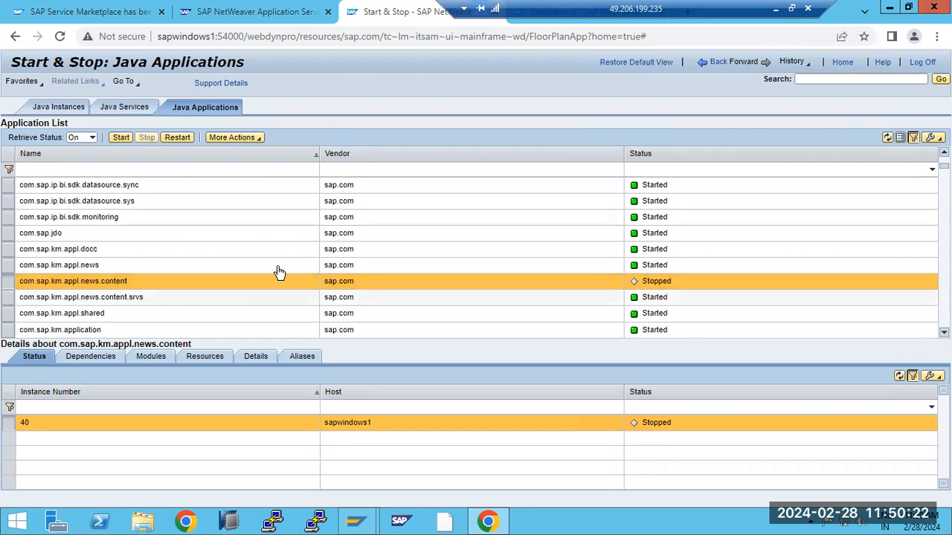
- Browse the Start & Stop services, instances and applications views, then search the tools for 'desti'
{"action": "left_click", "coordinate": [122, 111]}
{"action": "left_click", "coordinate": [74, 107]}
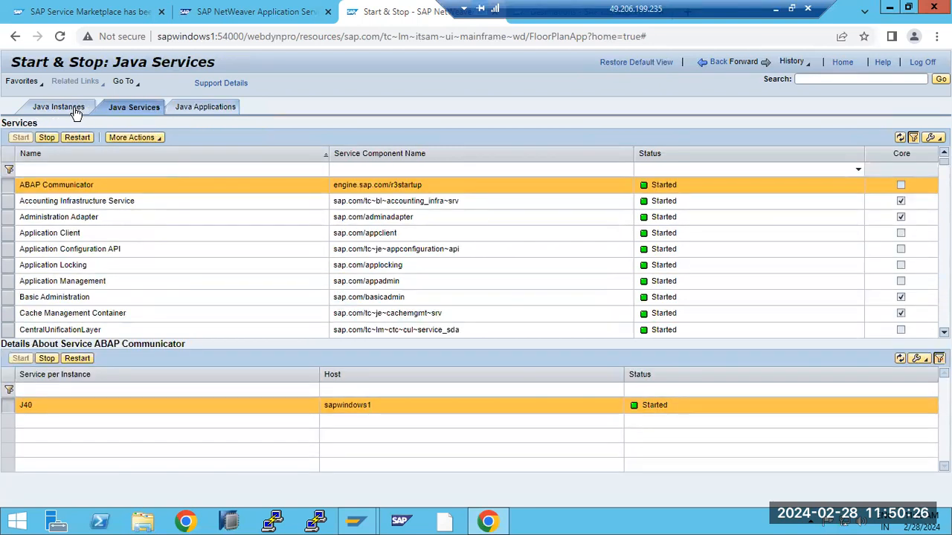
{"action": "left_click", "coordinate": [134, 106]}
{"action": "left_click", "coordinate": [236, 109]}
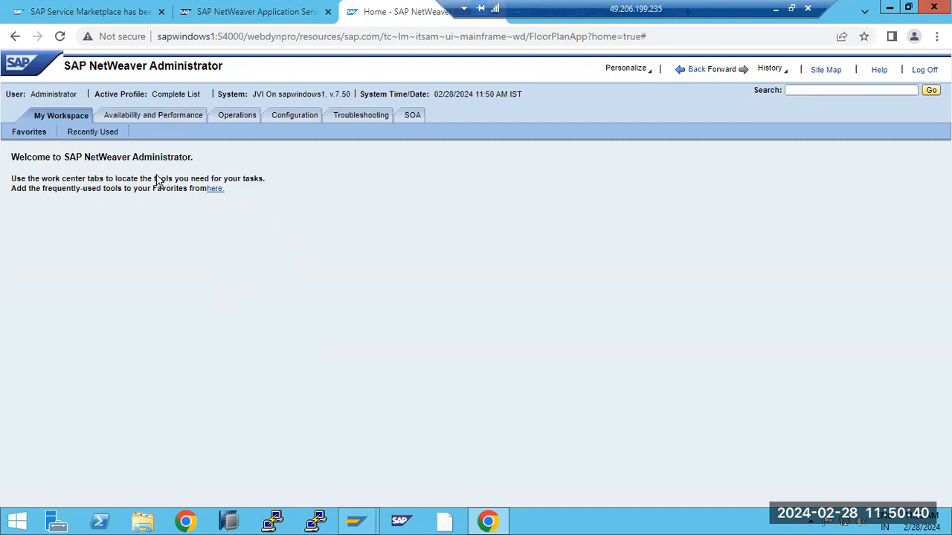
{"action": "left_click", "coordinate": [793, 90]}
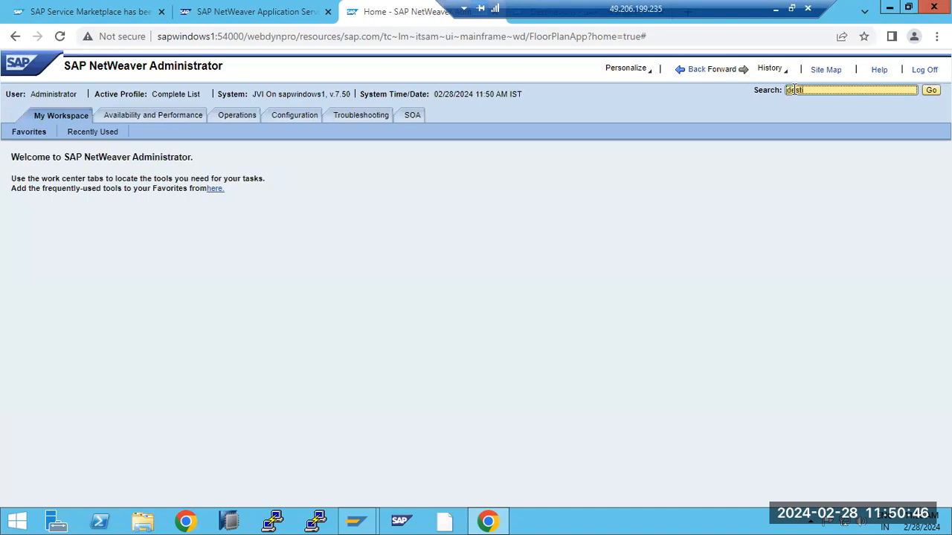
{"action": "key", "text": "Return"}
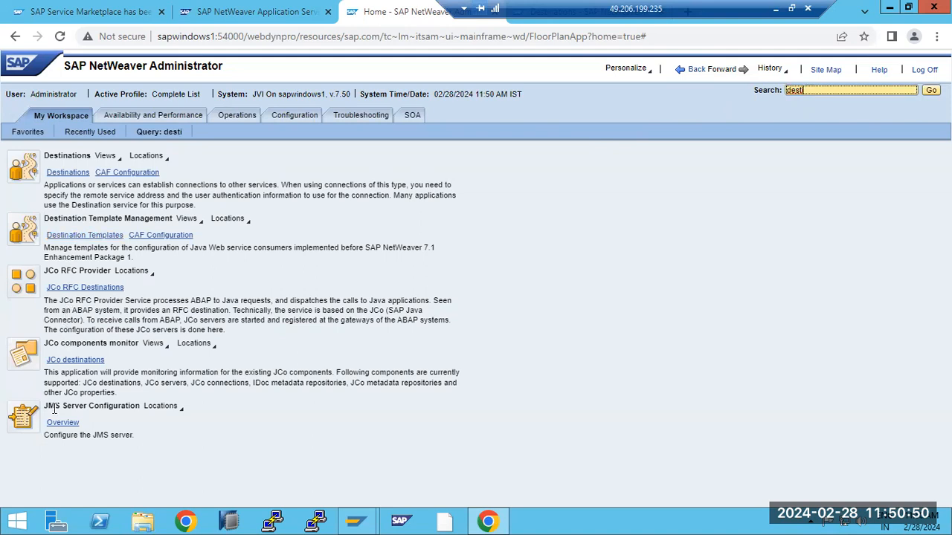
- Open the Java Scheduler's Tasks list via Operations > Jobs, then bring the SAP GUI sessions window forward
{"action": "left_click", "coordinate": [237, 118]}
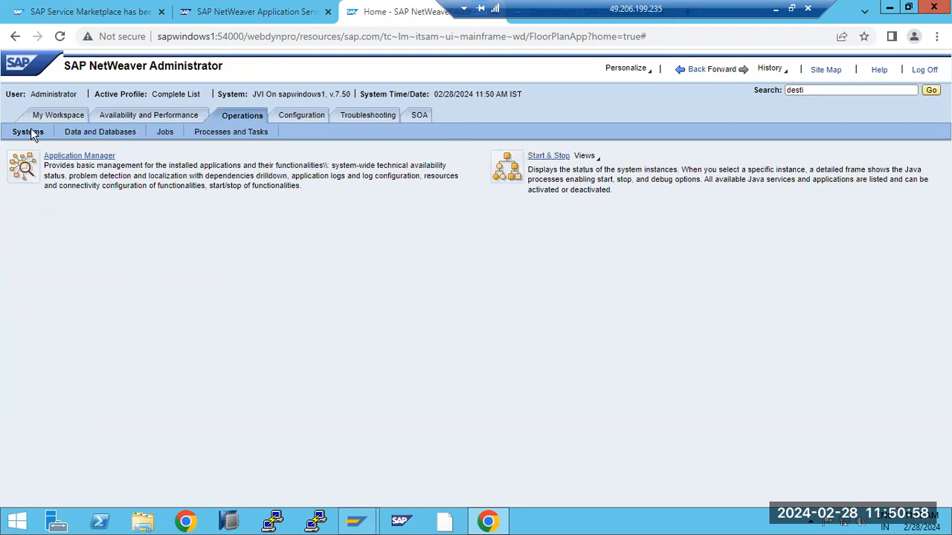
{"action": "left_click", "coordinate": [104, 133]}
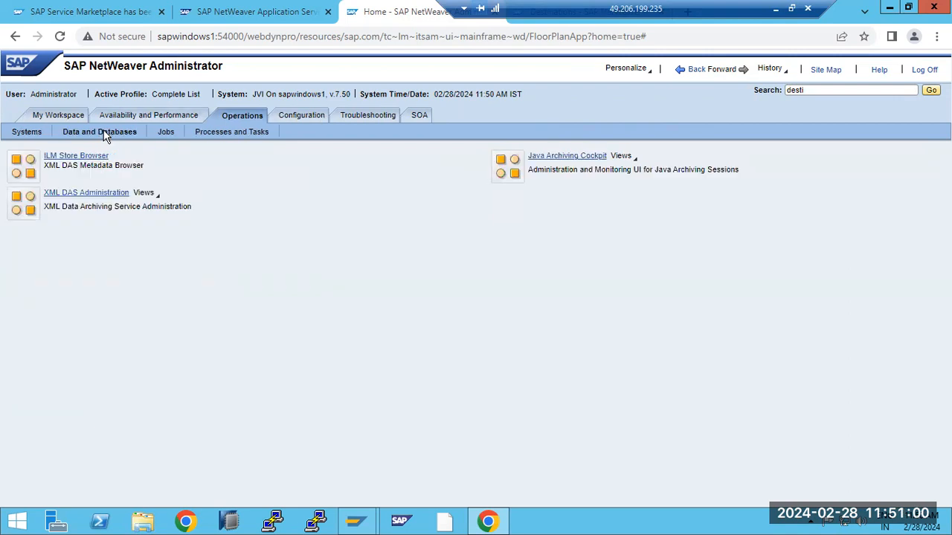
{"action": "left_click", "coordinate": [166, 133]}
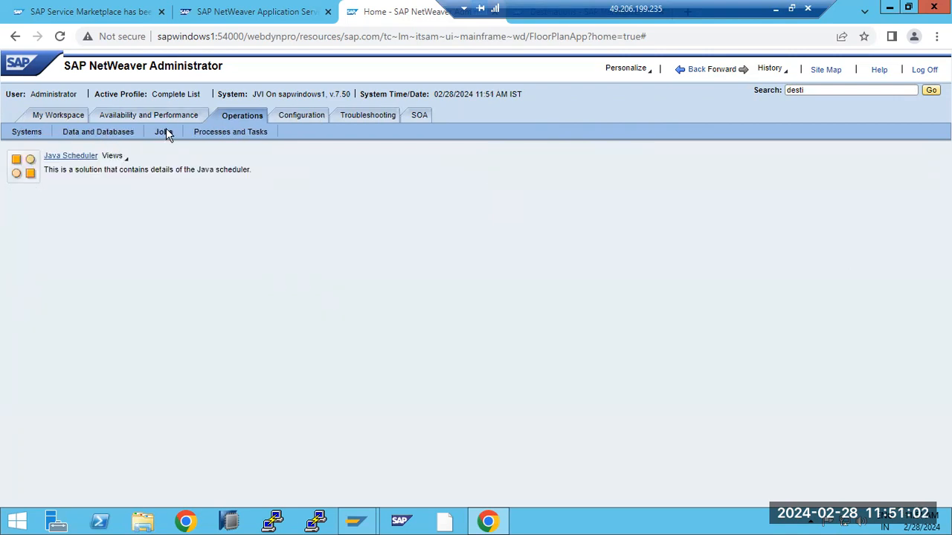
{"action": "left_click", "coordinate": [66, 158]}
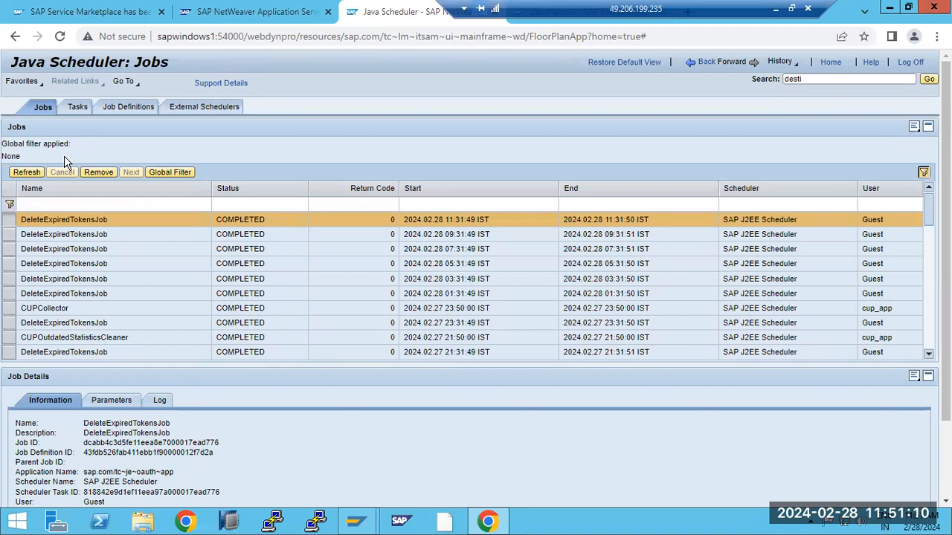
{"action": "left_click", "coordinate": [79, 107]}
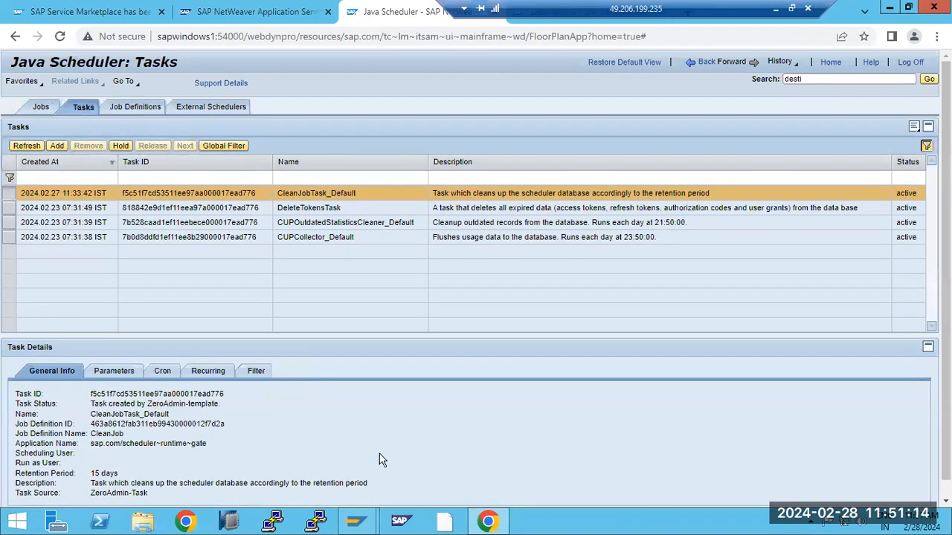
{"action": "mouse_move", "coordinate": [357, 521]}
{"action": "left_click", "coordinate": [385, 484]}
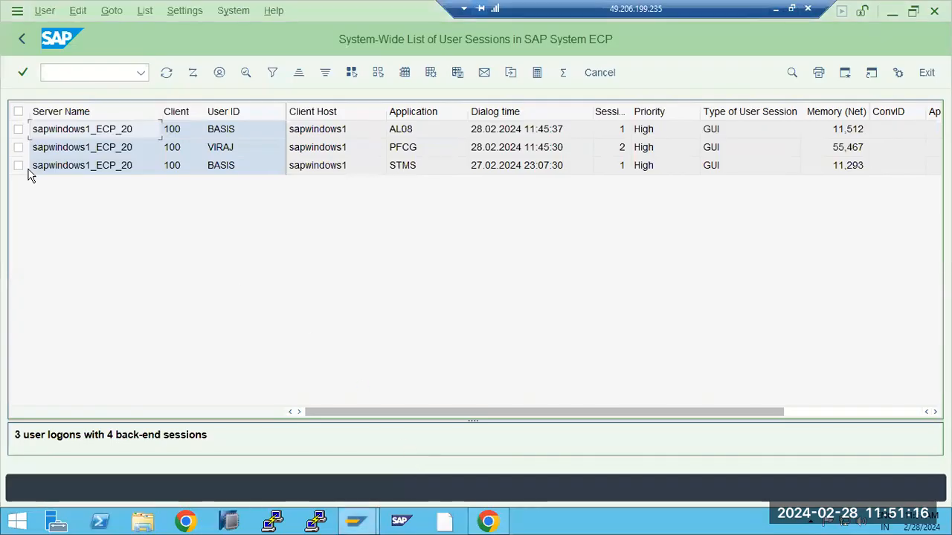
- Refresh the user sessions list, then end the SAP GUI session with /nex
{"action": "left_click", "coordinate": [167, 74]}
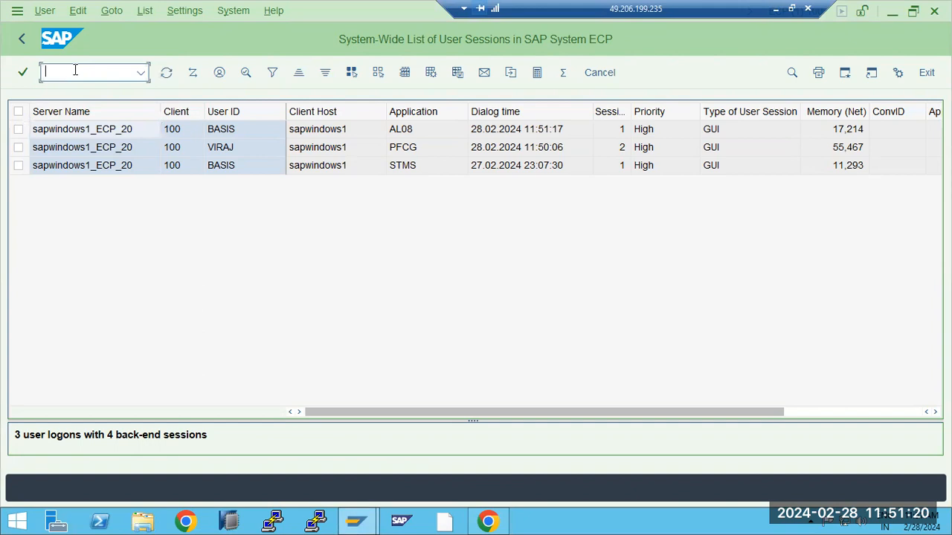
{"action": "type", "text": "ex"}
{"action": "key", "text": "Return"}
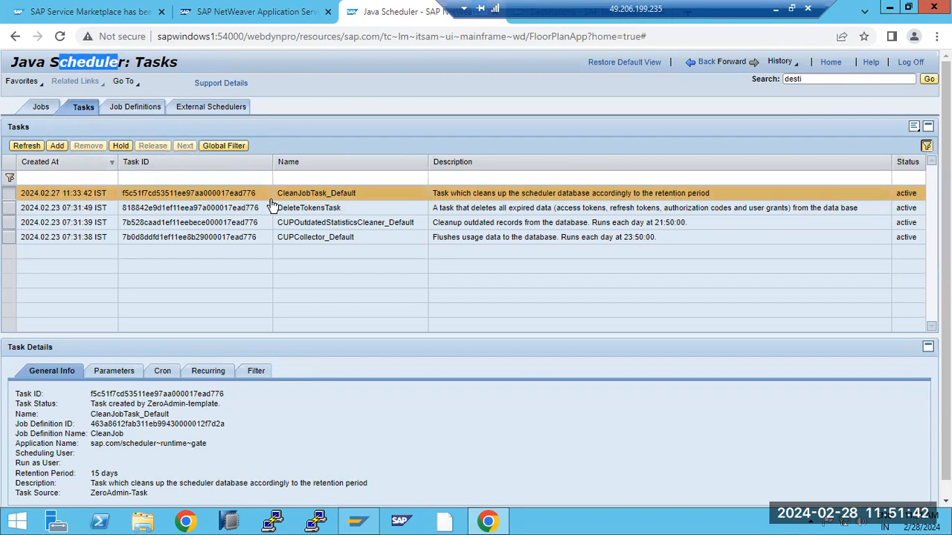
- Create a new scheduler task based on the CleanJob job definition
{"action": "left_click", "coordinate": [57, 145]}
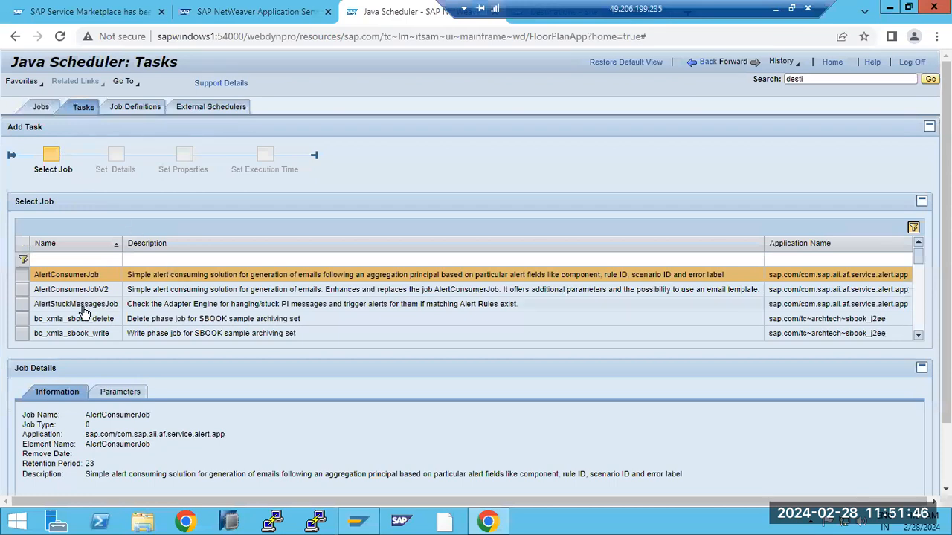
{"action": "left_click", "coordinate": [918, 336]}
{"action": "left_click", "coordinate": [917, 336]}
{"action": "left_click", "coordinate": [920, 335]}
{"action": "left_click", "coordinate": [919, 335]}
{"action": "left_click", "coordinate": [920, 336]}
{"action": "left_click", "coordinate": [919, 335]}
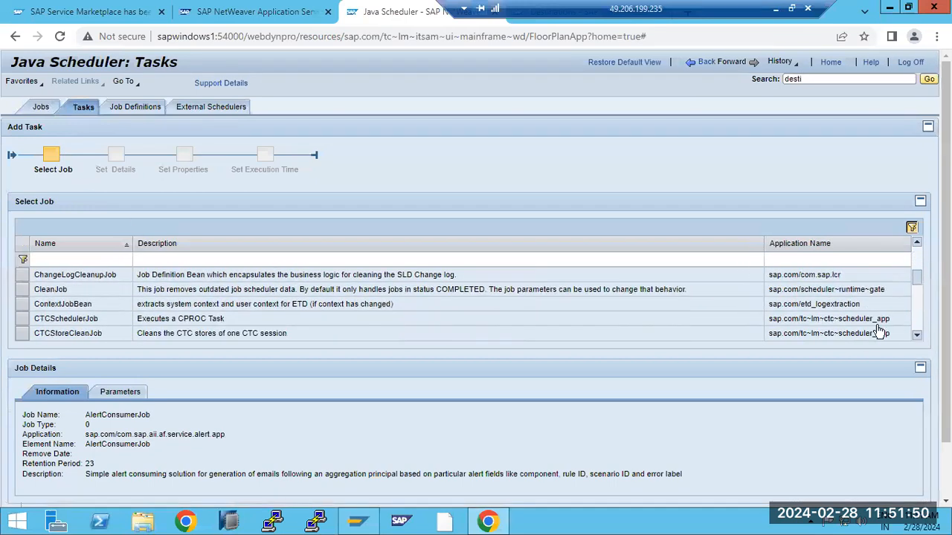
{"action": "left_click", "coordinate": [66, 277]}
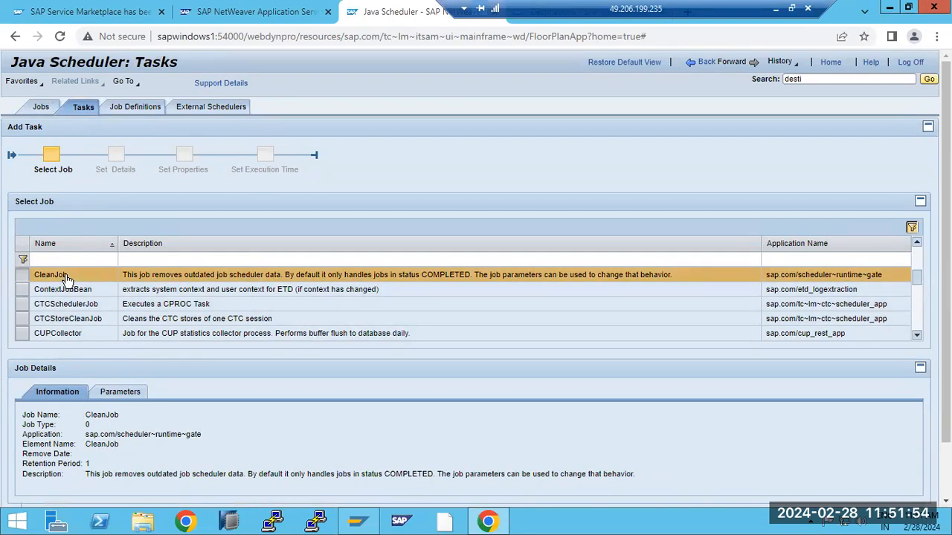
{"action": "scroll", "coordinate": [476, 278], "scroll_direction": "down", "scroll_amount": 2}
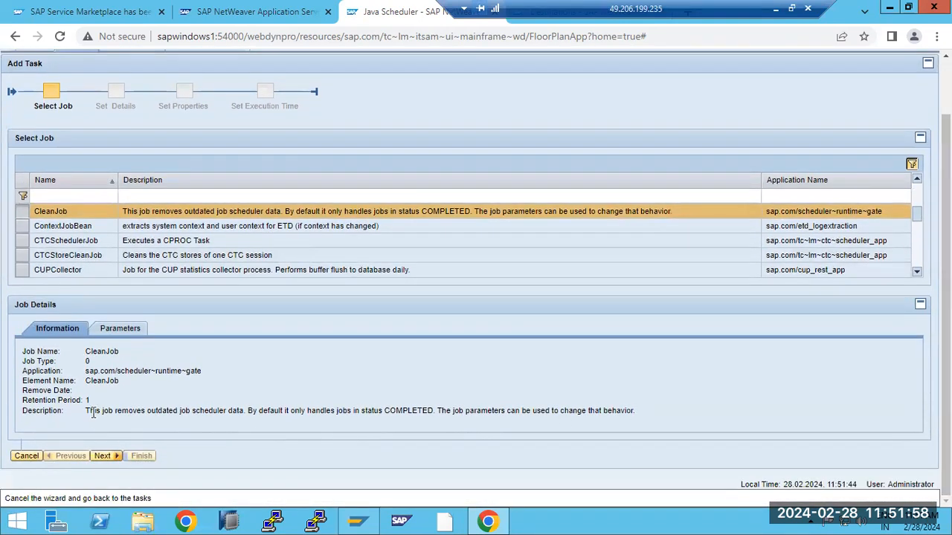
{"action": "left_click_drag", "start_coordinate": [93, 415], "coordinate": [257, 414]}
{"action": "left_click", "coordinate": [104, 456]}
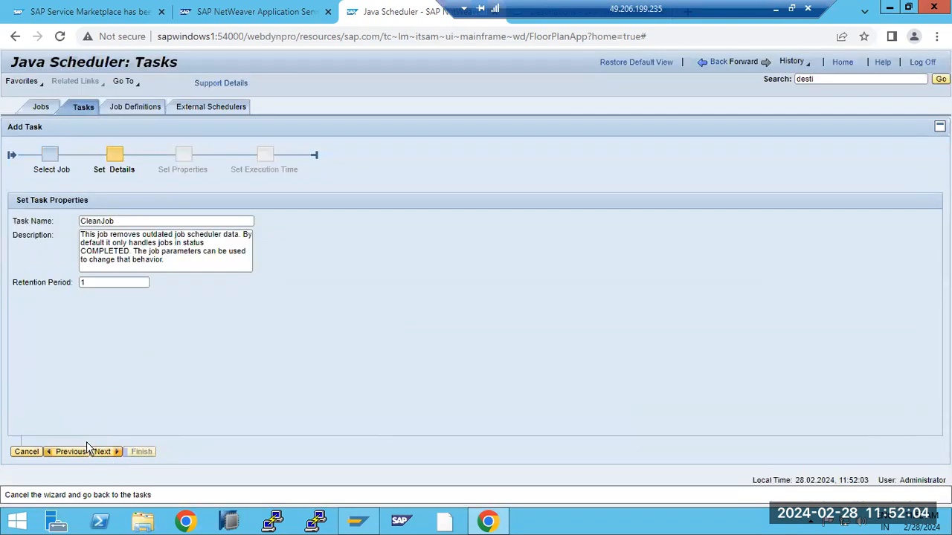
{"action": "left_click", "coordinate": [103, 450]}
{"action": "left_click", "coordinate": [103, 452]}
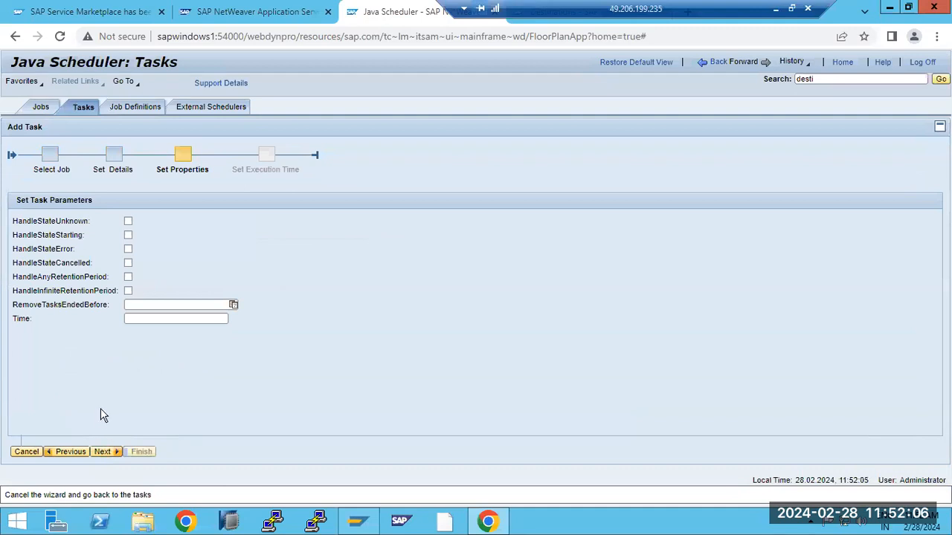
- Enable HandleStateError, HandleStateCancelled, HandleAnyRetentionPeriod and HandleInfiniteRetentionPeriod for the task
{"action": "left_click", "coordinate": [128, 249]}
{"action": "left_click", "coordinate": [130, 264]}
{"action": "left_click", "coordinate": [128, 277]}
{"action": "left_click", "coordinate": [128, 291]}
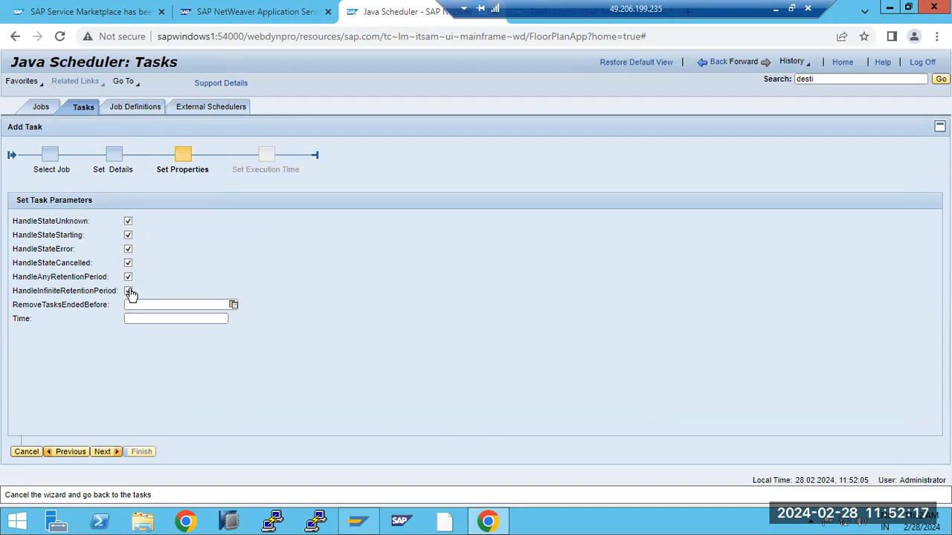
{"action": "left_click", "coordinate": [102, 451]}
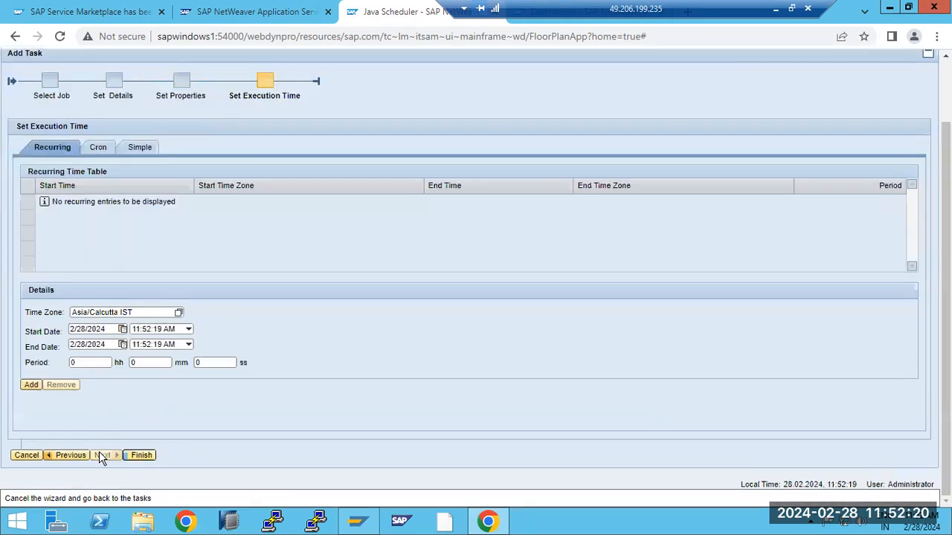
- Try a 5-minute period with edited start and end minutes, retrying the recurring entry
{"action": "double_click", "coordinate": [138, 362]}
{"action": "type", "text": "5"}
{"action": "left_click", "coordinate": [30, 385]}
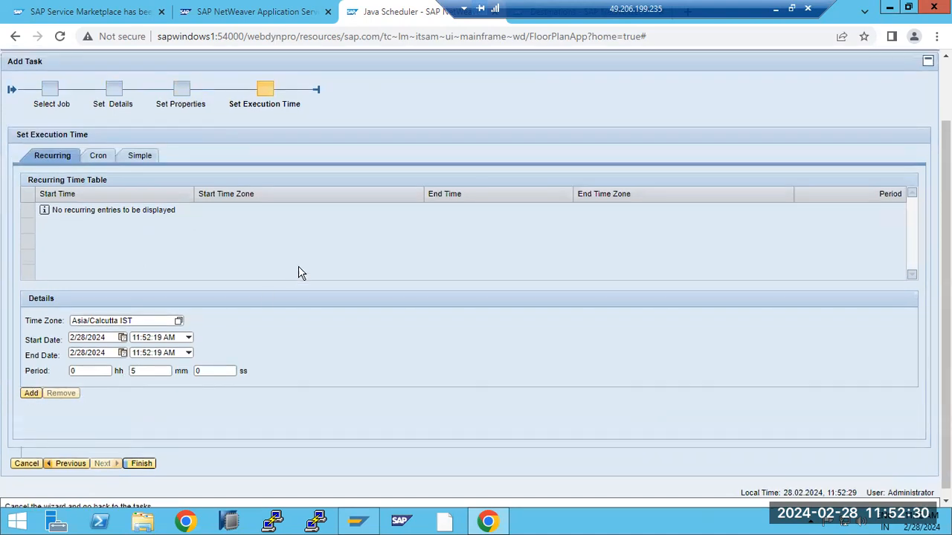
{"action": "scroll", "coordinate": [303, 244], "scroll_direction": "down", "scroll_amount": 1}
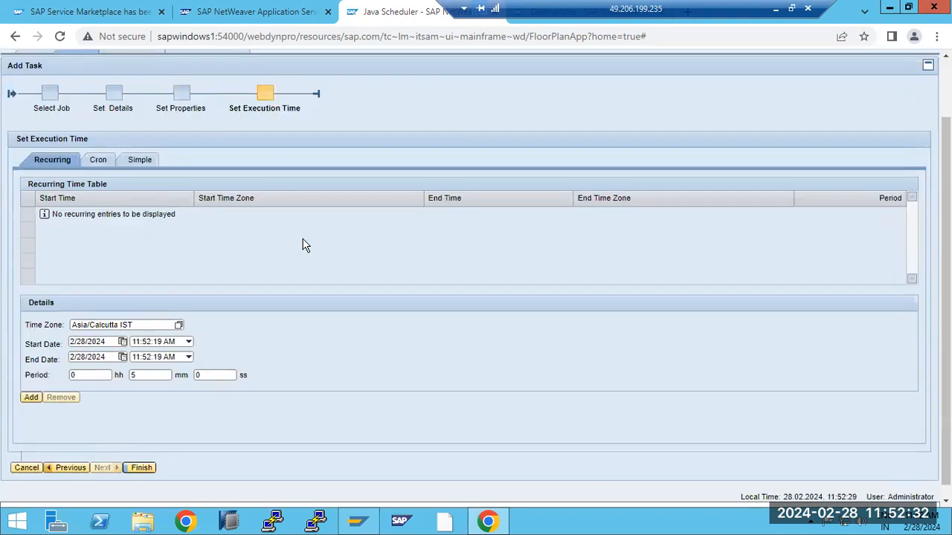
{"action": "left_click", "coordinate": [153, 342]}
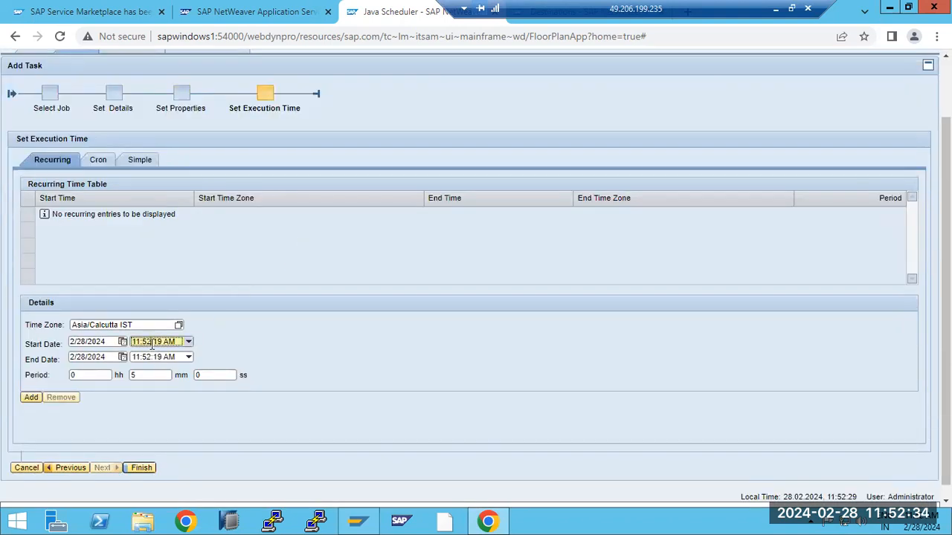
{"action": "key", "text": "BackSpace"}
{"action": "type", "text": "8"}
{"action": "left_click", "coordinate": [149, 357]}
{"action": "double_click", "coordinate": [149, 357]}
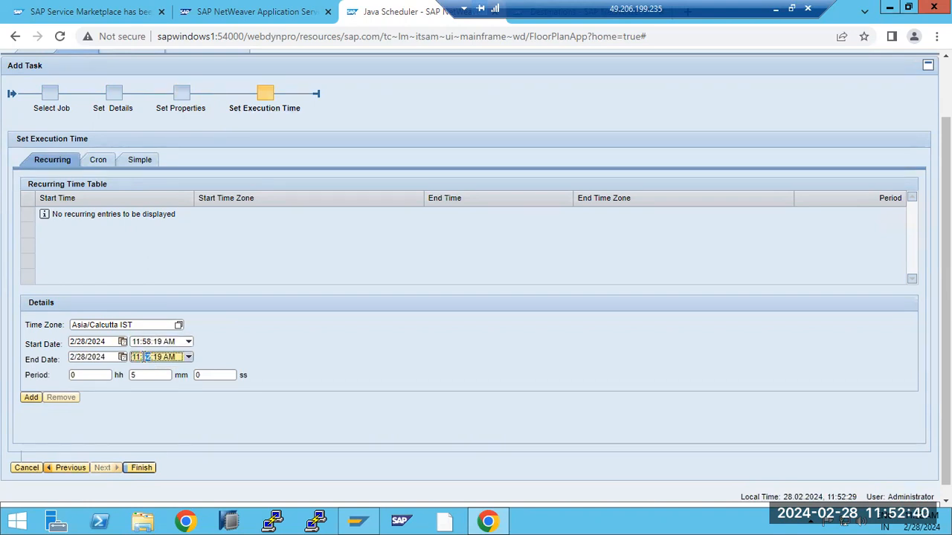
{"action": "key", "text": "BackSpace"}
{"action": "type", "text": "62"}
{"action": "left_click", "coordinate": [32, 398]}
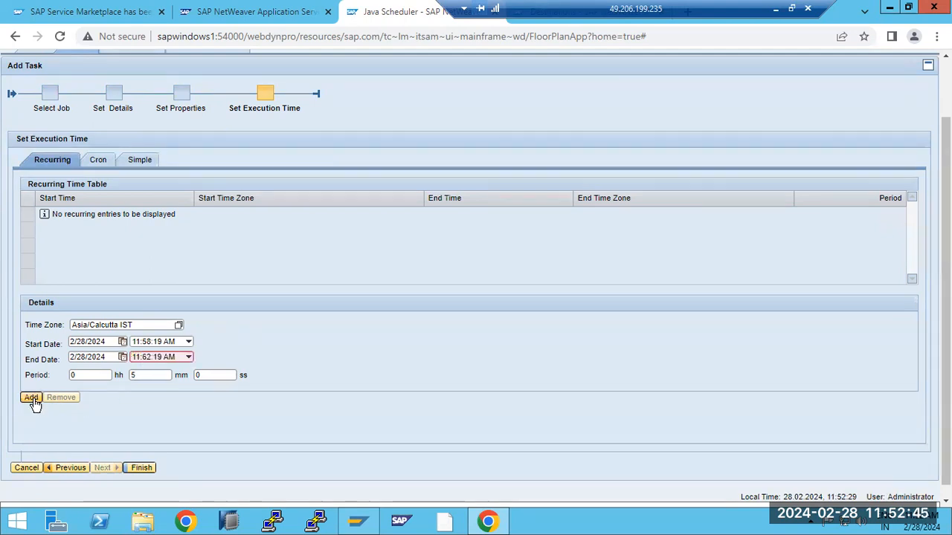
{"action": "left_click", "coordinate": [151, 358]}
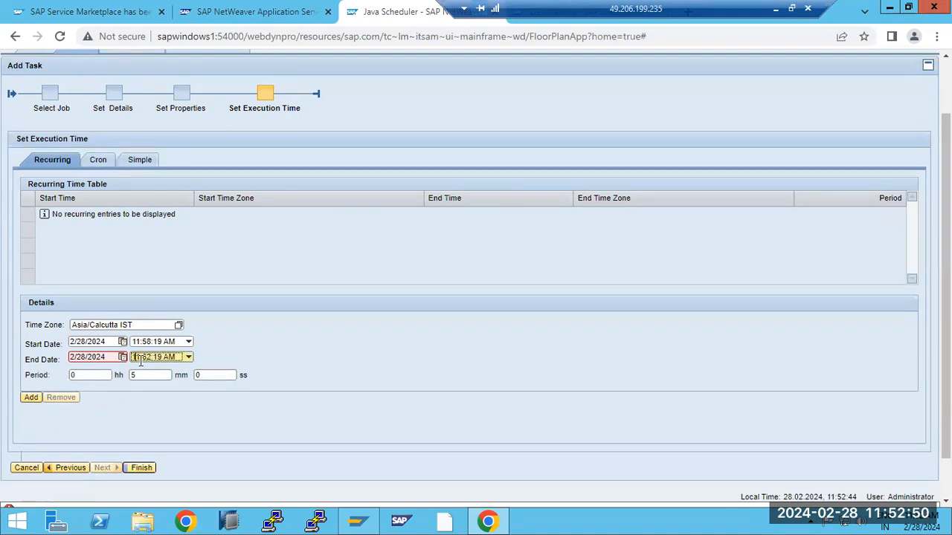
{"action": "key", "text": "BackSpace"}
{"action": "type", "text": "3"}
{"action": "left_click", "coordinate": [35, 399]}
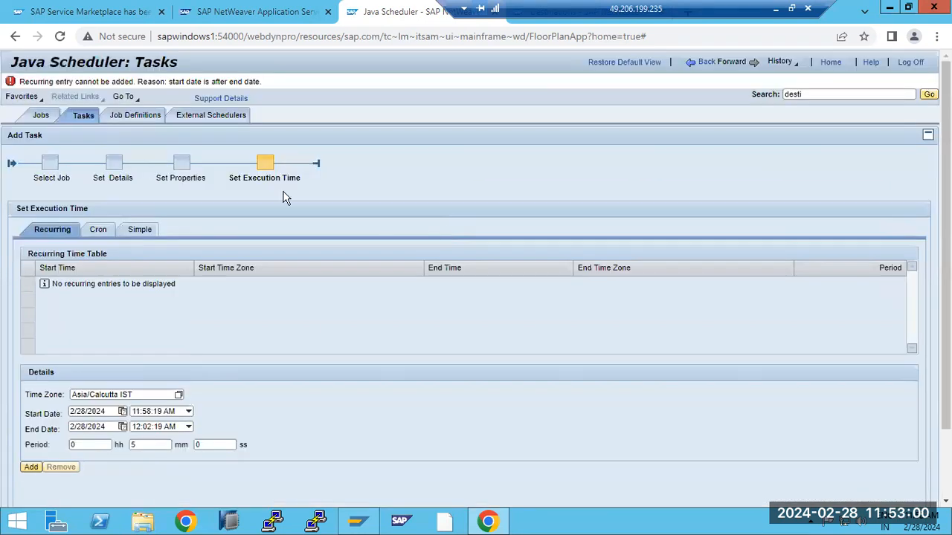
- Change the end time to 12:03:19 AM and the start time to 11:59:19 AM, retrying the add
{"action": "left_click_drag", "start_coordinate": [190, 80], "coordinate": [262, 80]}
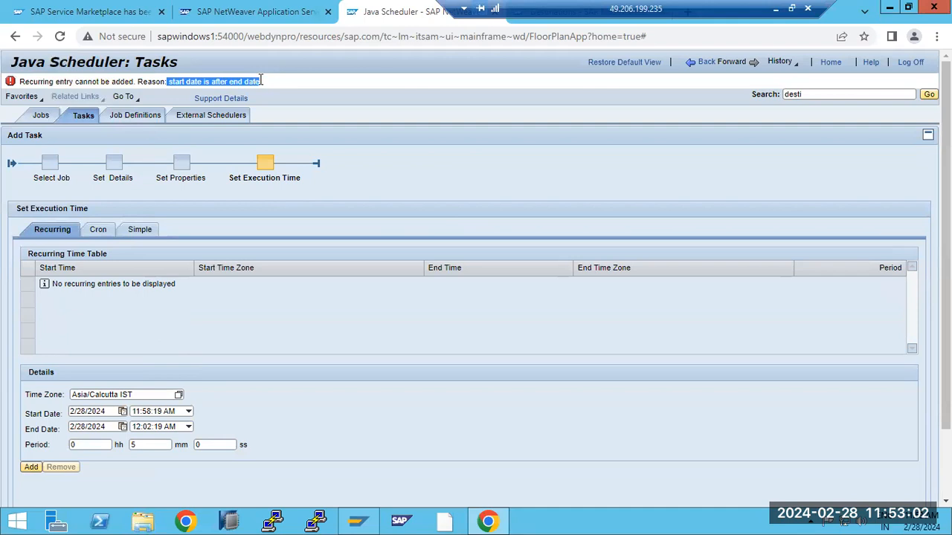
{"action": "scroll", "coordinate": [142, 359], "scroll_direction": "down", "scroll_amount": 2}
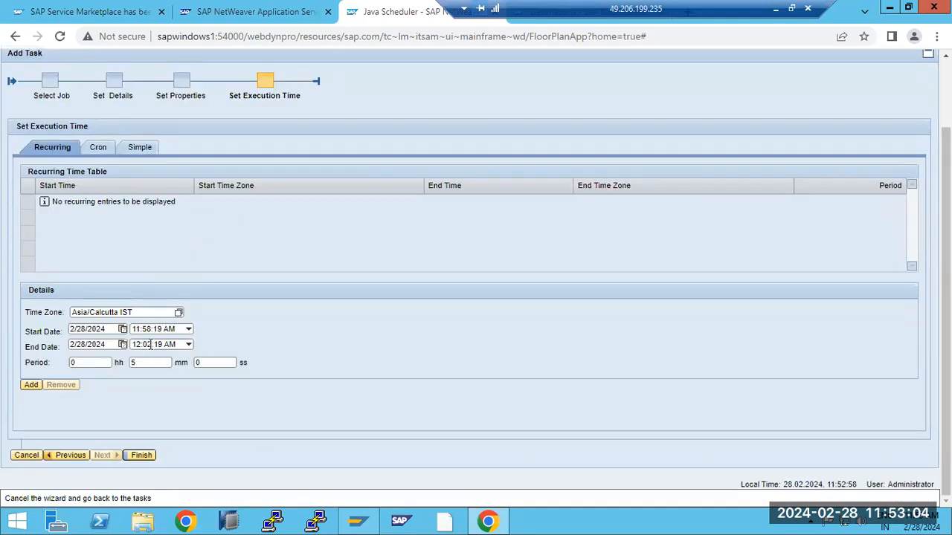
{"action": "triple_click", "coordinate": [149, 345]}
{"action": "key", "text": "BackSpace"}
{"action": "type", "text": "3"}
{"action": "left_click", "coordinate": [36, 387]}
{"action": "triple_click", "coordinate": [153, 329]}
{"action": "key", "text": "BackSpace"}
{"action": "type", "text": "9"}
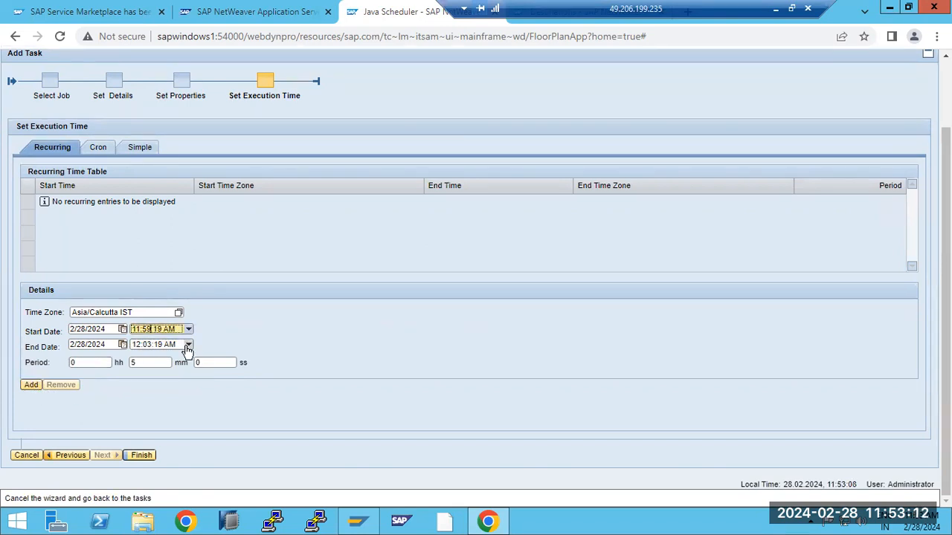
{"action": "left_click", "coordinate": [31, 387]}
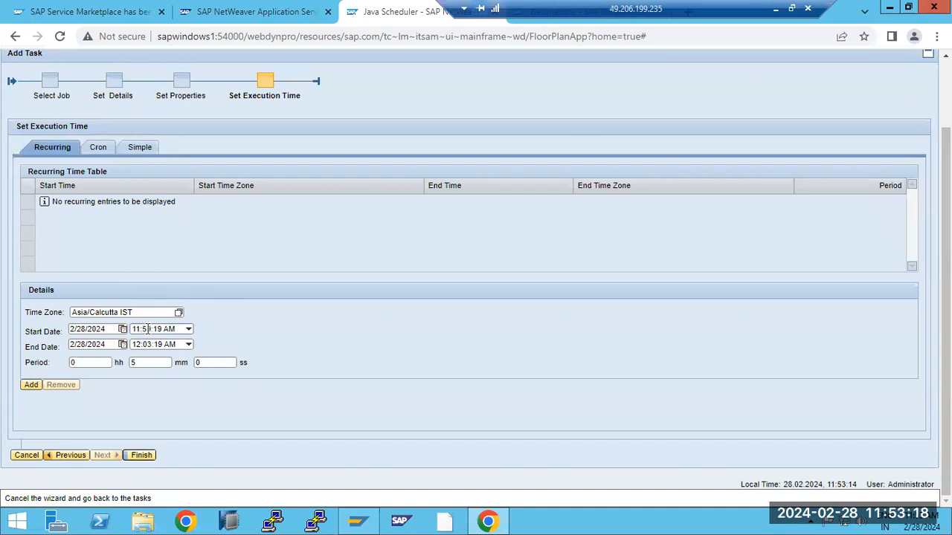
{"action": "double_click", "coordinate": [148, 329]}
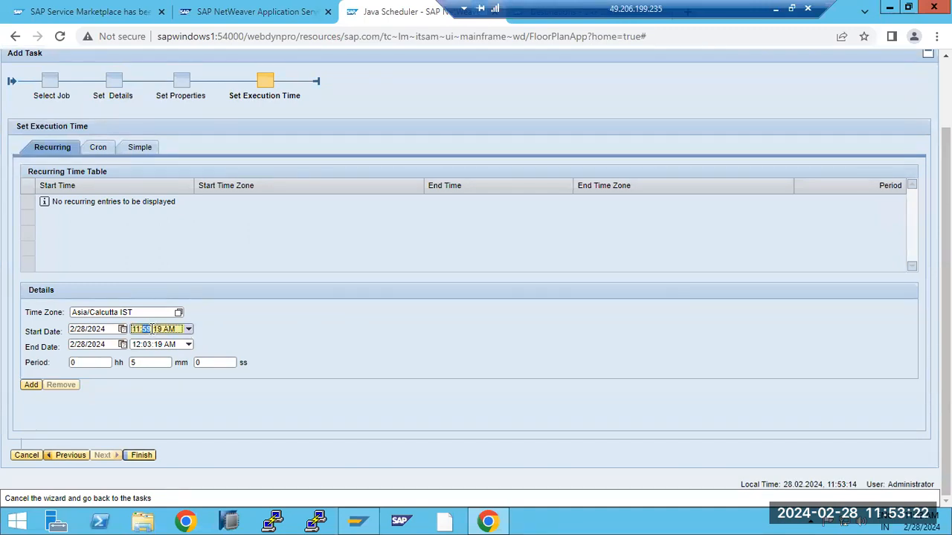
{"action": "type", "text": "60"}
- Set the start to 29.02.2024 12:01:00 AM and the end date to 29.02.2024
{"action": "left_click", "coordinate": [122, 329]}
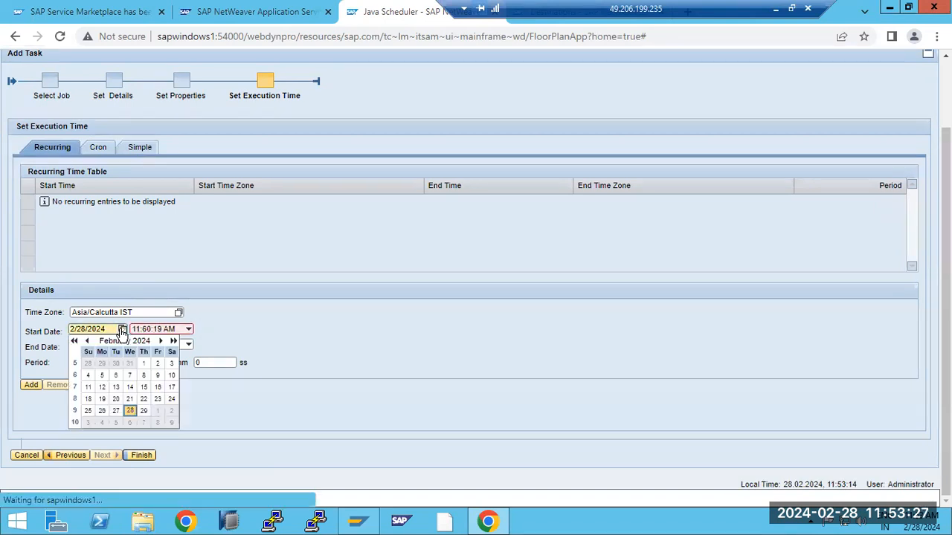
{"action": "left_click", "coordinate": [143, 411]}
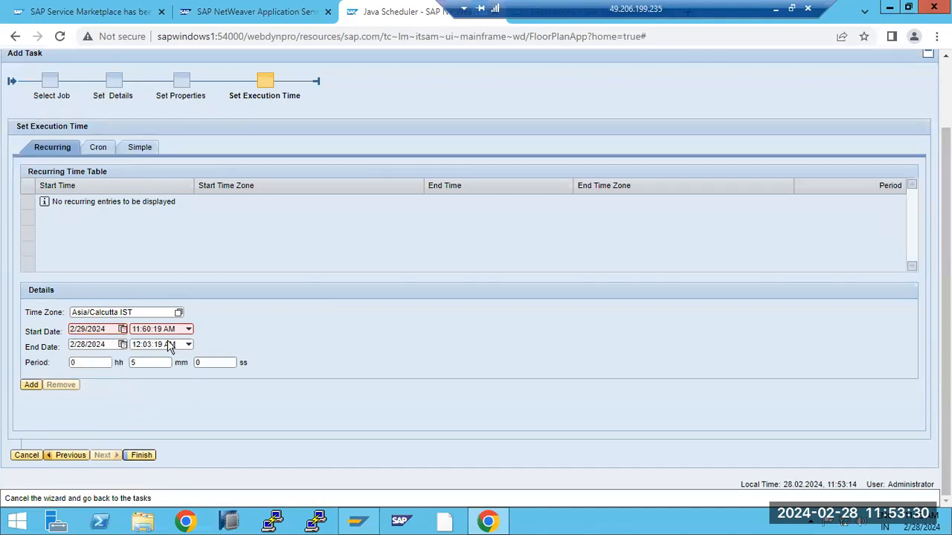
{"action": "left_click", "coordinate": [188, 329]}
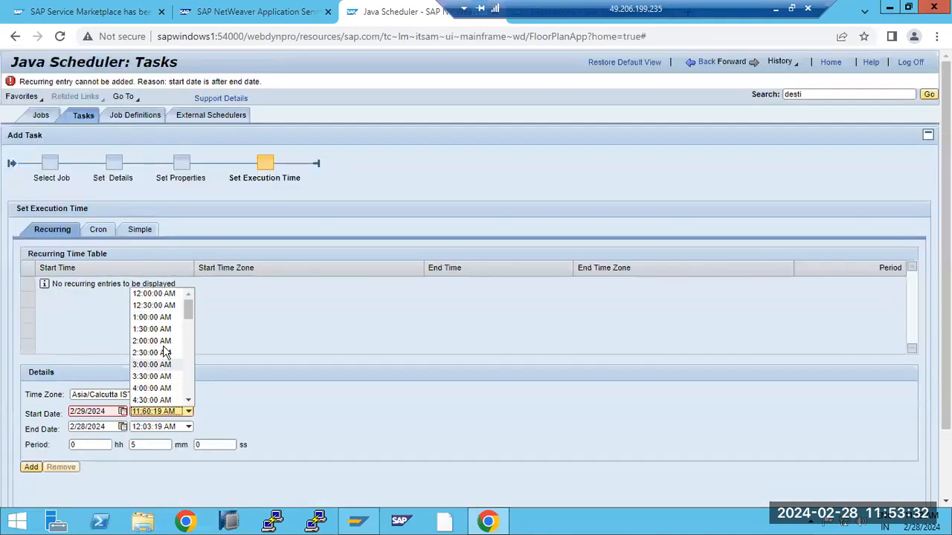
{"action": "left_click", "coordinate": [154, 294]}
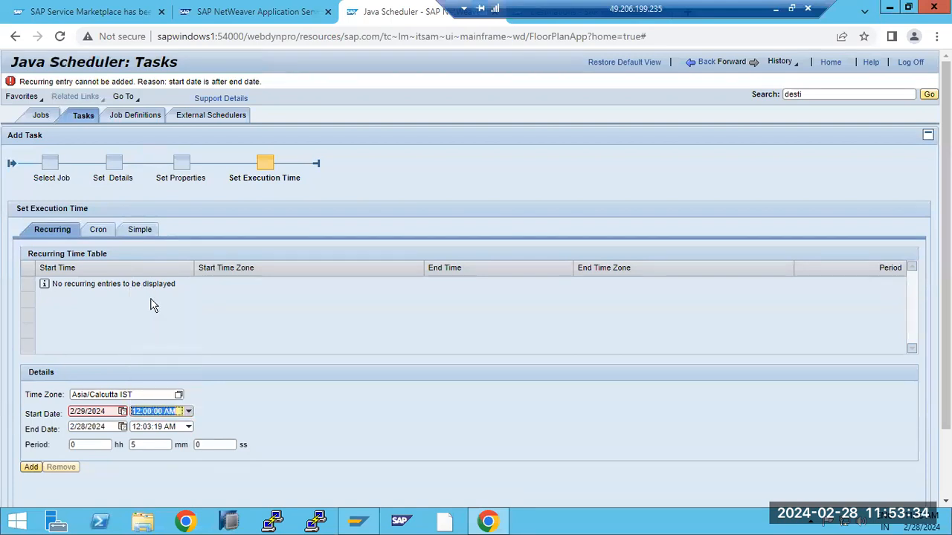
{"action": "left_click", "coordinate": [152, 411]}
{"action": "key", "text": "Delete"}
{"action": "type", "text": "1"}
{"action": "left_click", "coordinate": [122, 428]}
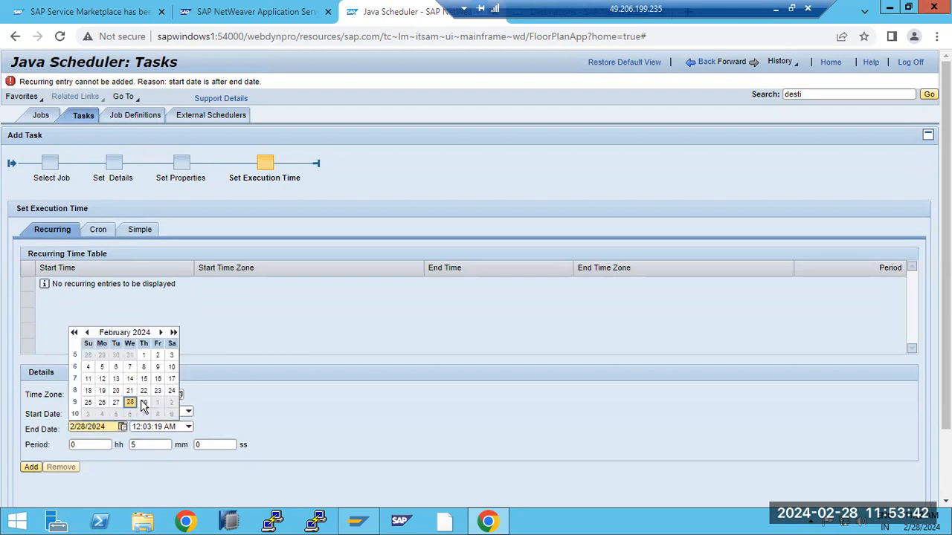
{"action": "left_click", "coordinate": [144, 403]}
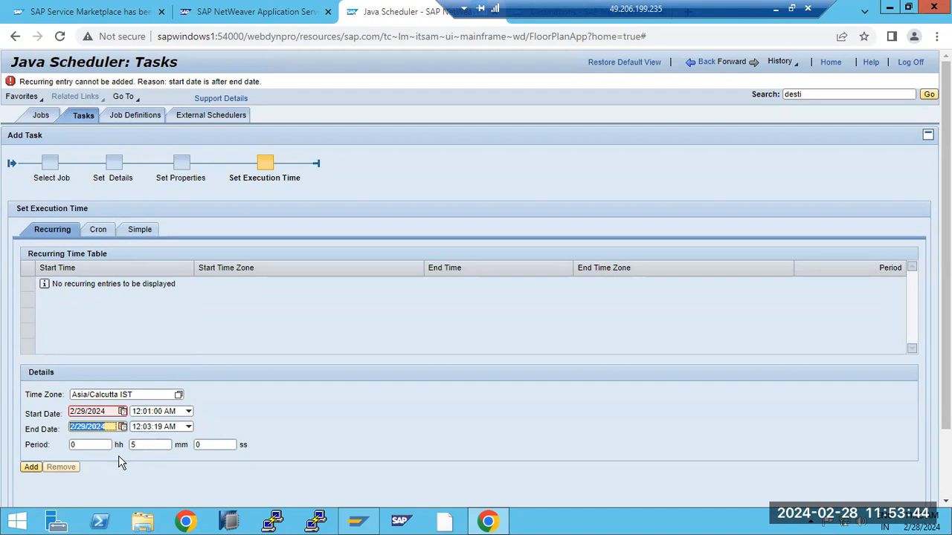
- Set end seconds to 00 and a 2-minute period, then add the recurring entry
{"action": "double_click", "coordinate": [134, 445]}
{"action": "type", "text": "3"}
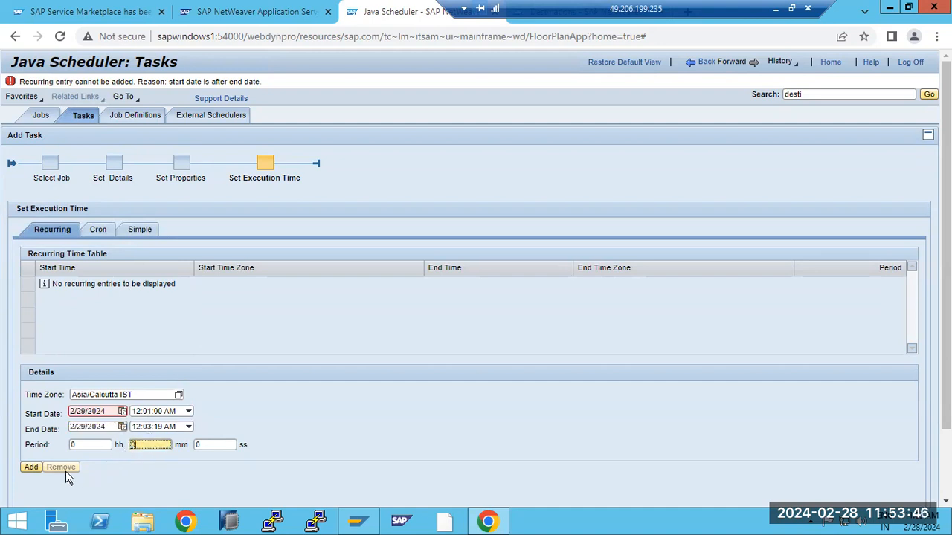
{"action": "left_click", "coordinate": [31, 467]}
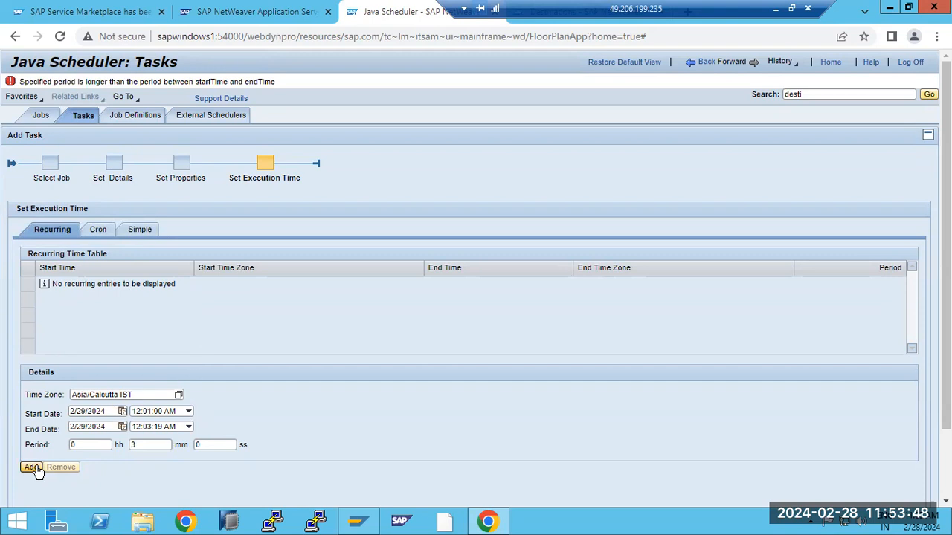
{"action": "left_click_drag", "start_coordinate": [138, 82], "coordinate": [264, 82]}
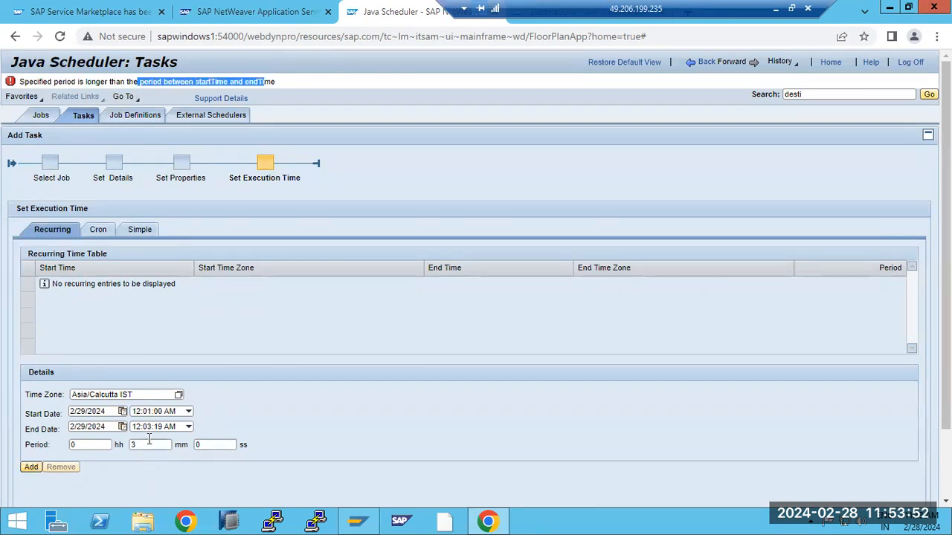
{"action": "left_click_drag", "start_coordinate": [157, 430], "coordinate": [164, 430]}
{"action": "type", "text": "00"}
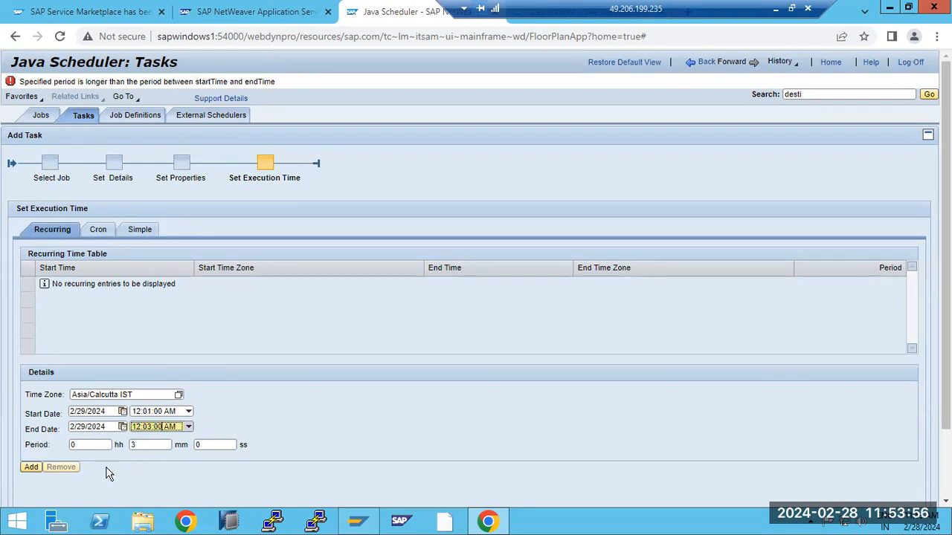
{"action": "left_click", "coordinate": [28, 472]}
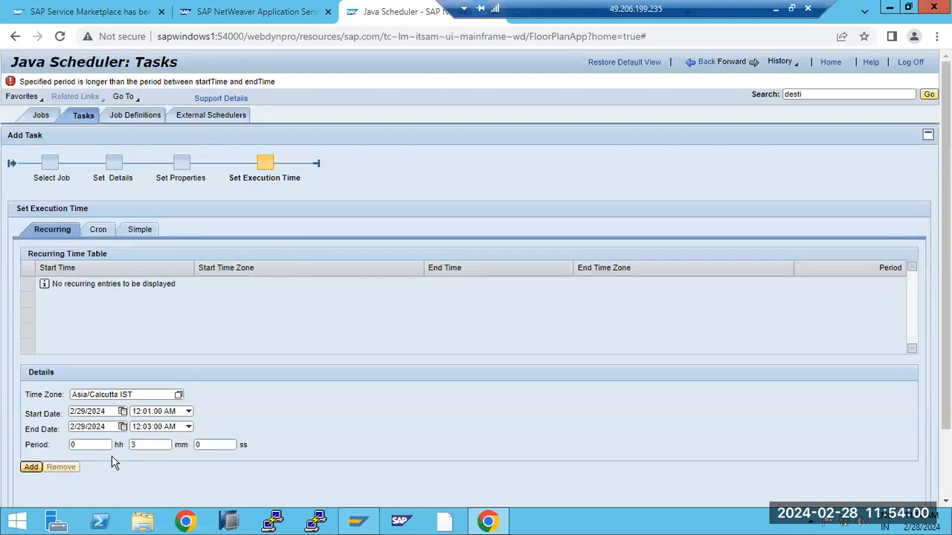
{"action": "left_click", "coordinate": [149, 410]}
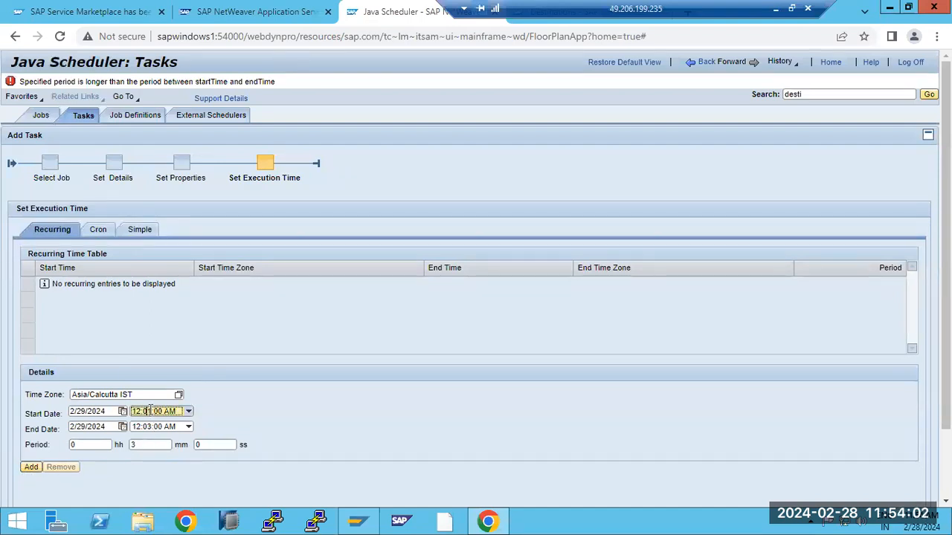
{"action": "double_click", "coordinate": [138, 444]}
{"action": "type", "text": "2"}
{"action": "left_click", "coordinate": [31, 468]}
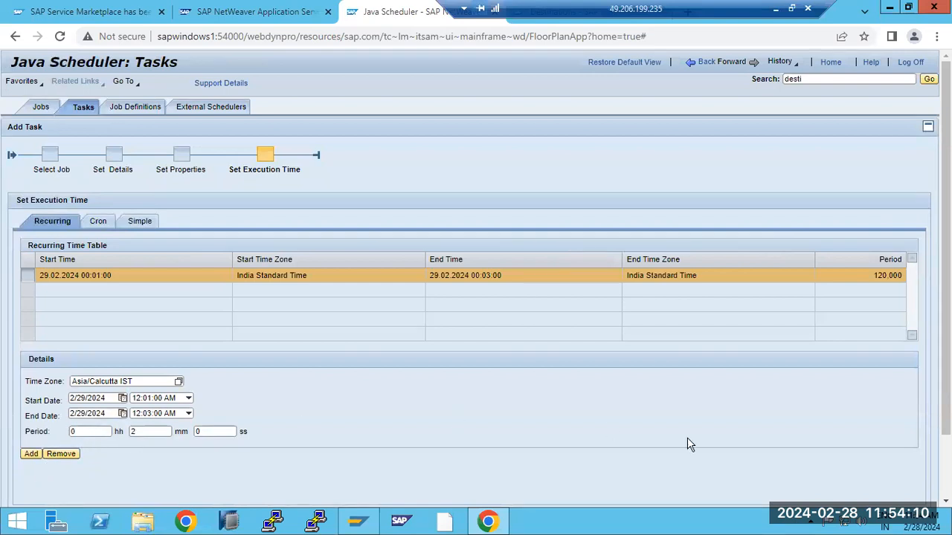
{"action": "scroll", "coordinate": [686, 444], "scroll_direction": "down", "scroll_amount": 1}
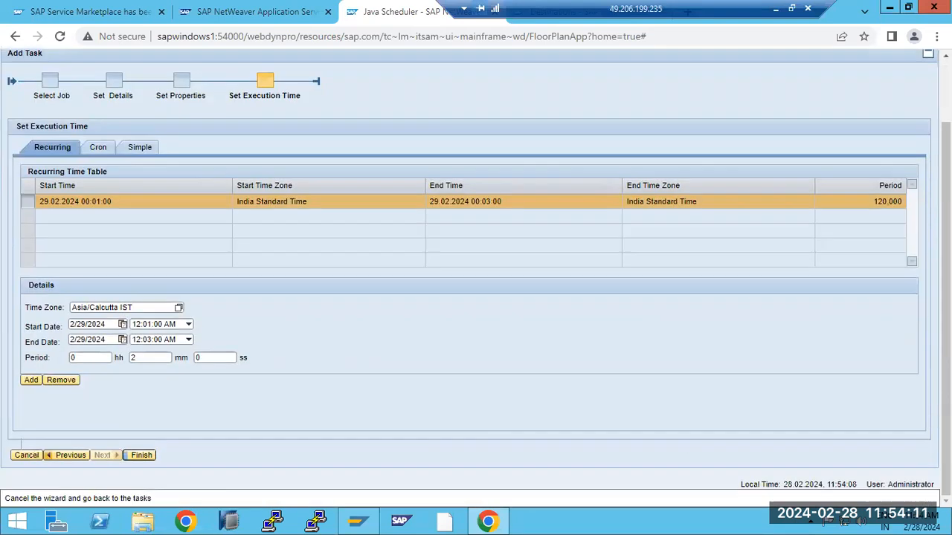
- Finish creating the CleanJob task and review its parameters in the task list
{"action": "left_click", "coordinate": [140, 455]}
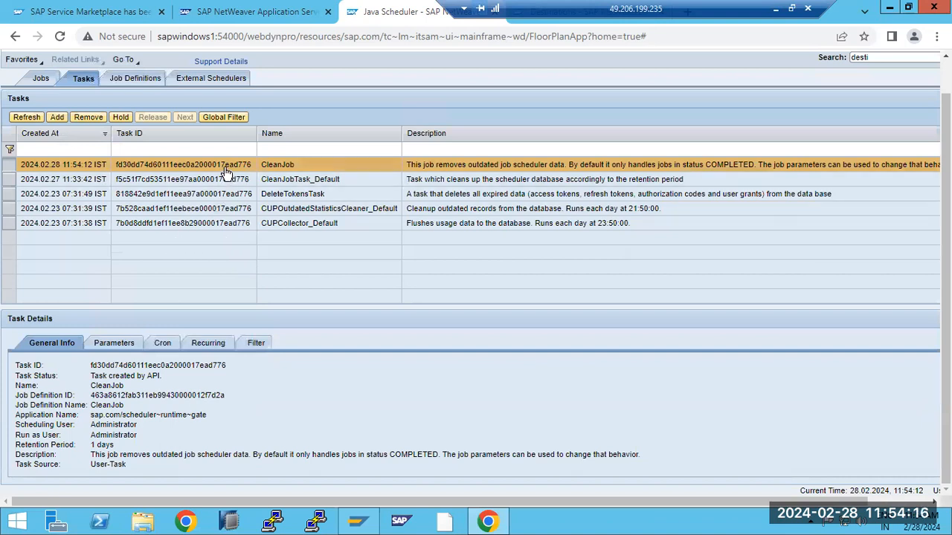
{"action": "left_click", "coordinate": [114, 344]}
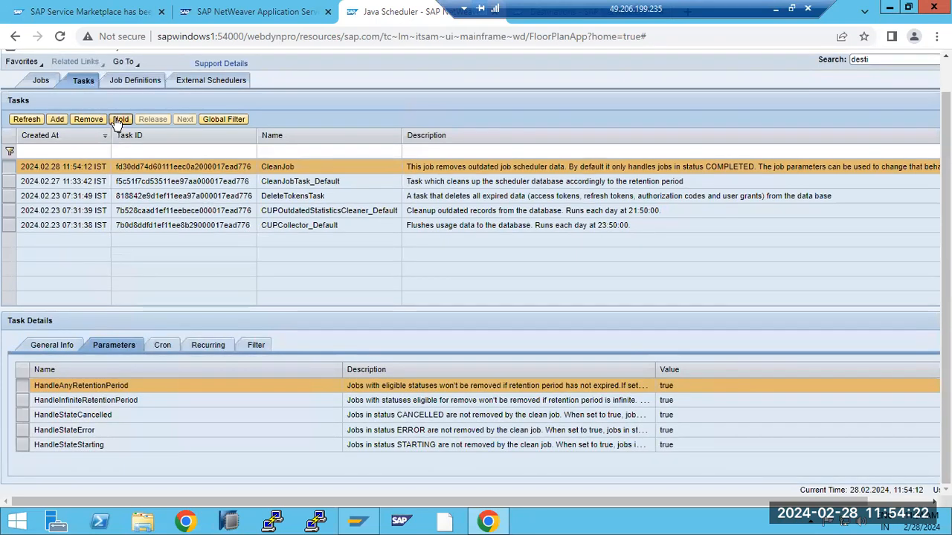
{"action": "left_click", "coordinate": [128, 82]}
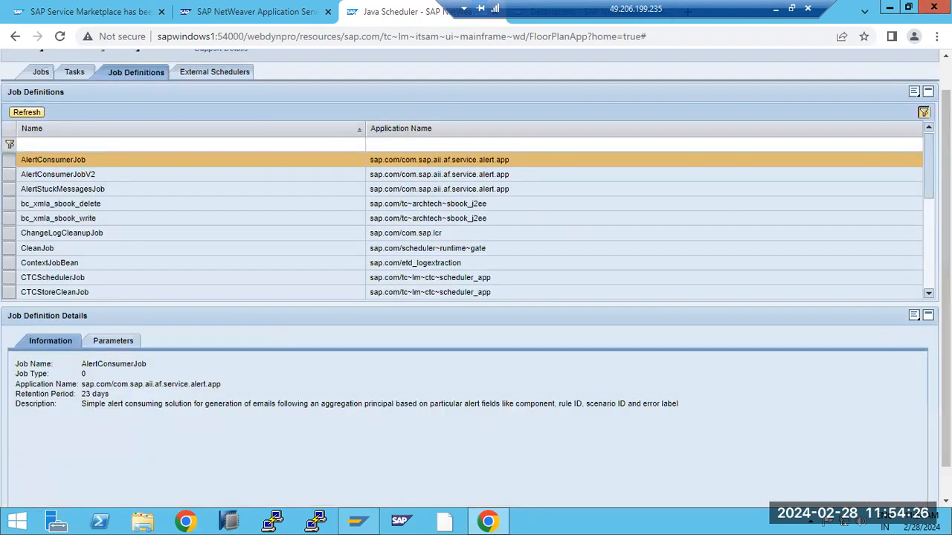
{"action": "scroll", "coordinate": [537, 195], "scroll_direction": "up", "scroll_amount": 1}
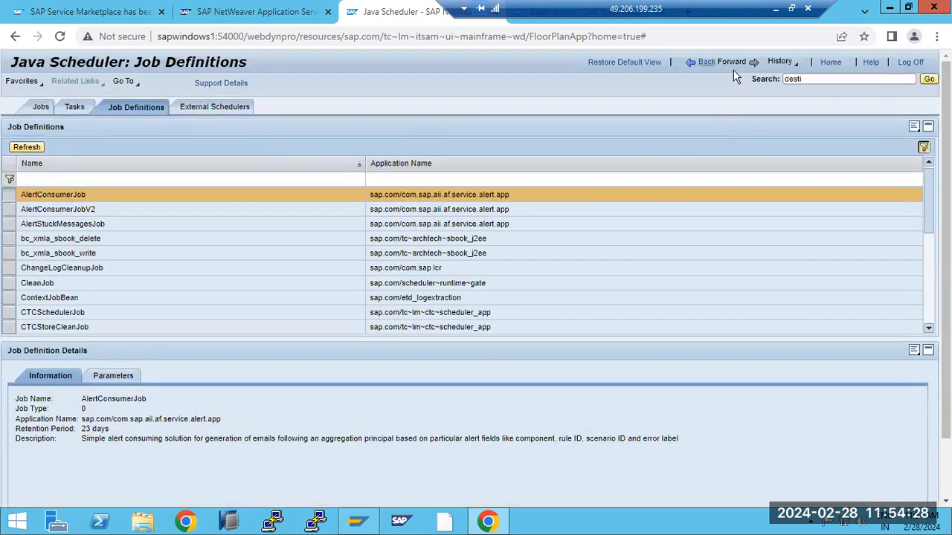
{"action": "left_click", "coordinate": [707, 62]}
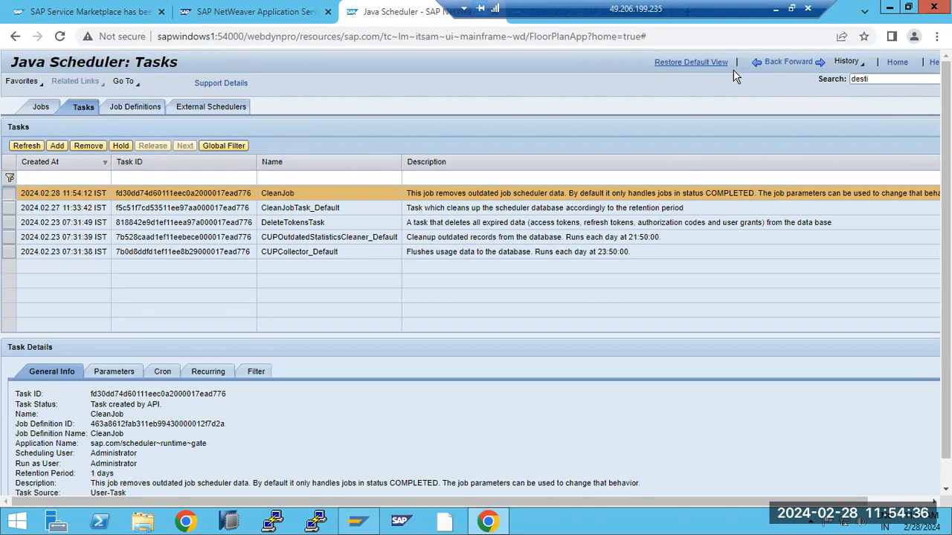
- Switch between the Jobs and Tasks tabs, ending on the Jobs list
{"action": "left_click", "coordinate": [43, 109]}
{"action": "left_click", "coordinate": [81, 108]}
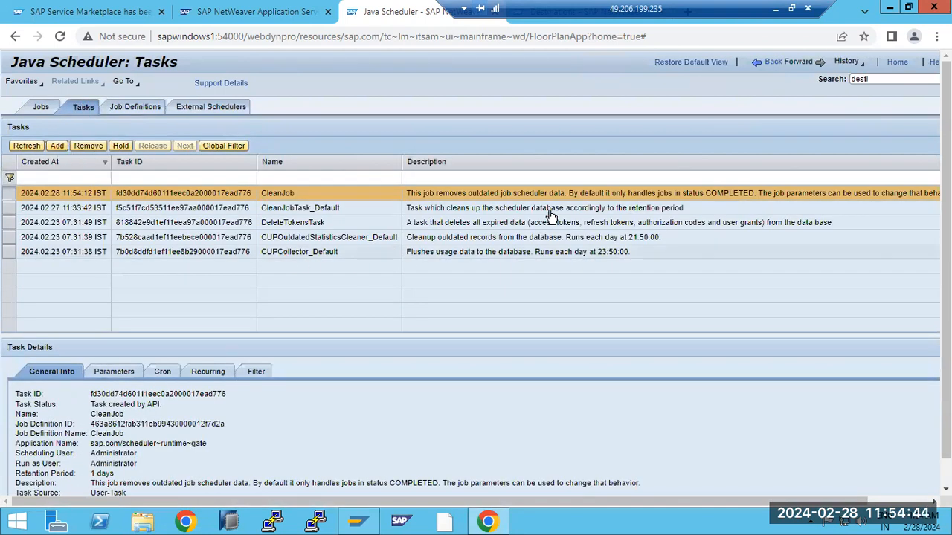
{"action": "left_click", "coordinate": [771, 66]}
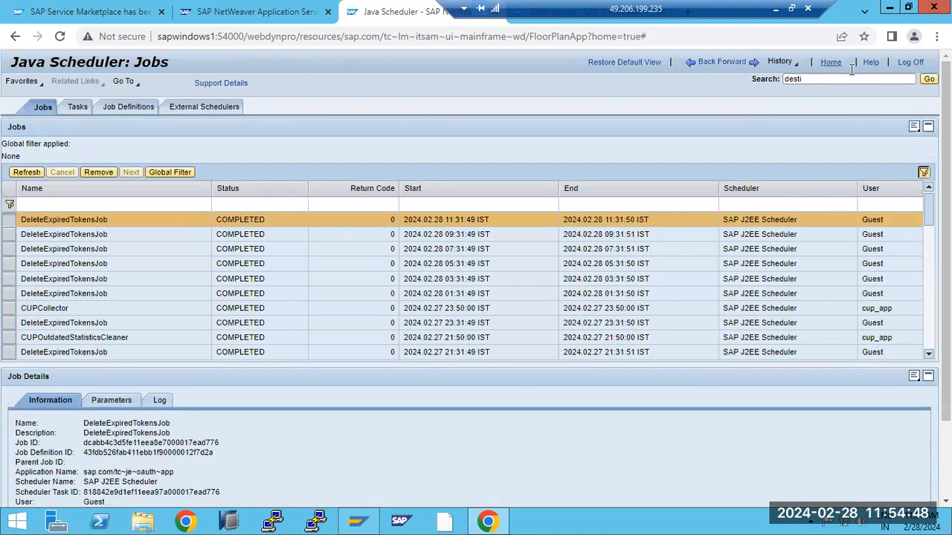
- Go Home and open Operations > Processes and Tasks
{"action": "left_click", "coordinate": [833, 62]}
{"action": "left_click", "coordinate": [241, 116]}
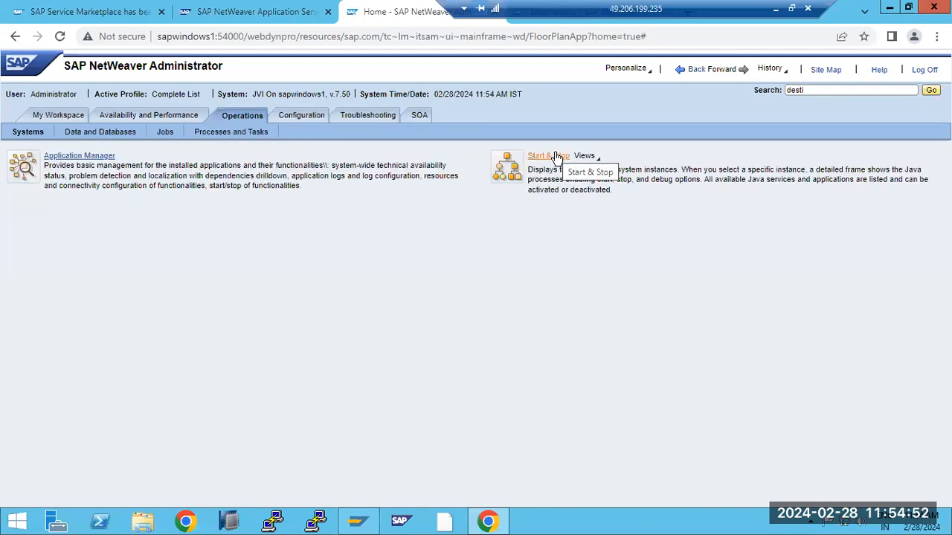
{"action": "left_click", "coordinate": [170, 132]}
{"action": "left_click", "coordinate": [227, 134]}
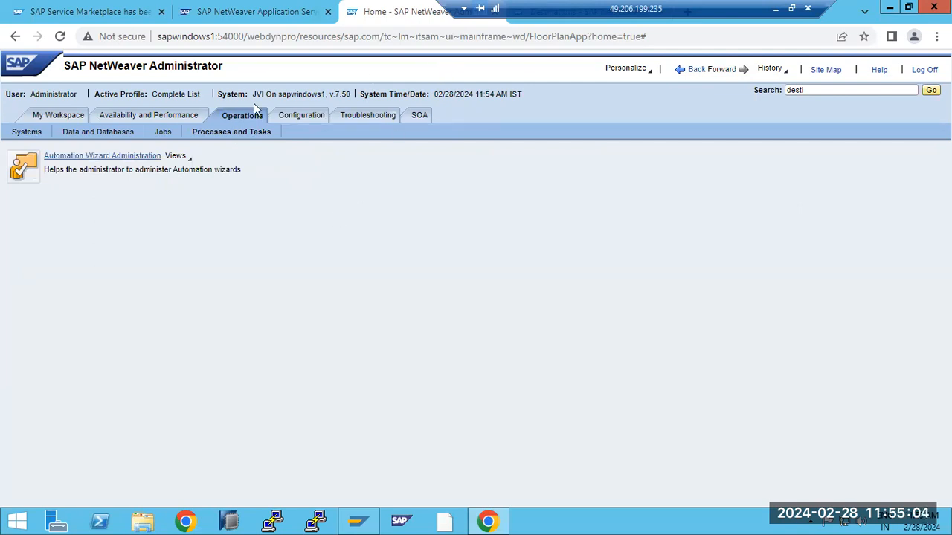
- Cycle browser tabs back to the NetWeaver Administrator home page and select the old search term
{"action": "left_click", "coordinate": [252, 13]}
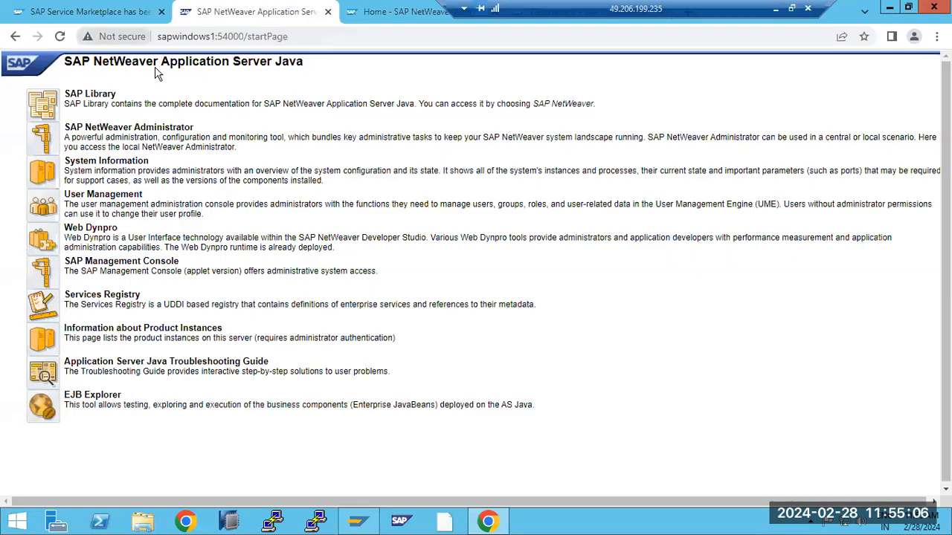
{"action": "key", "text": "ctrl+shift+Tab"}
{"action": "key", "text": "ctrl+Tab"}
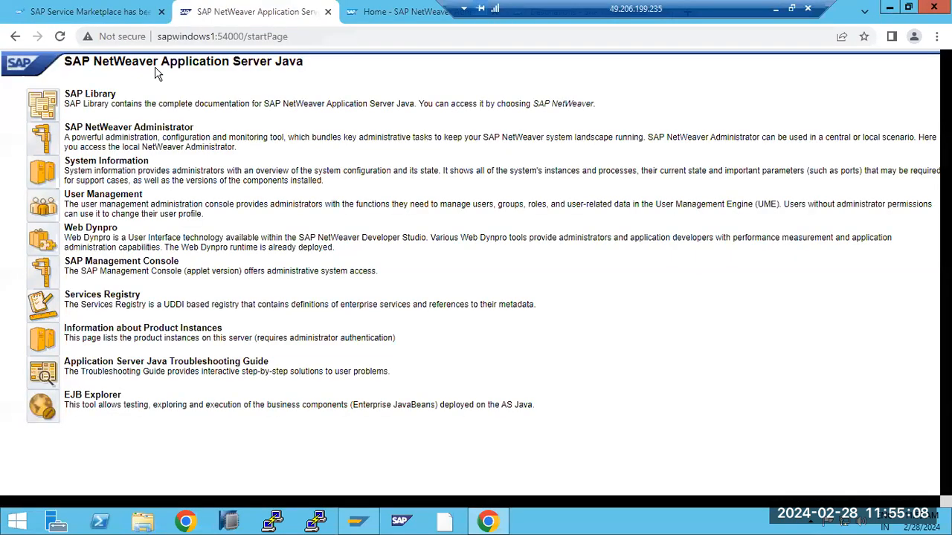
{"action": "left_click", "coordinate": [381, 12]}
{"action": "left_click_drag", "start_coordinate": [565, 7], "coordinate": [223, 6]}
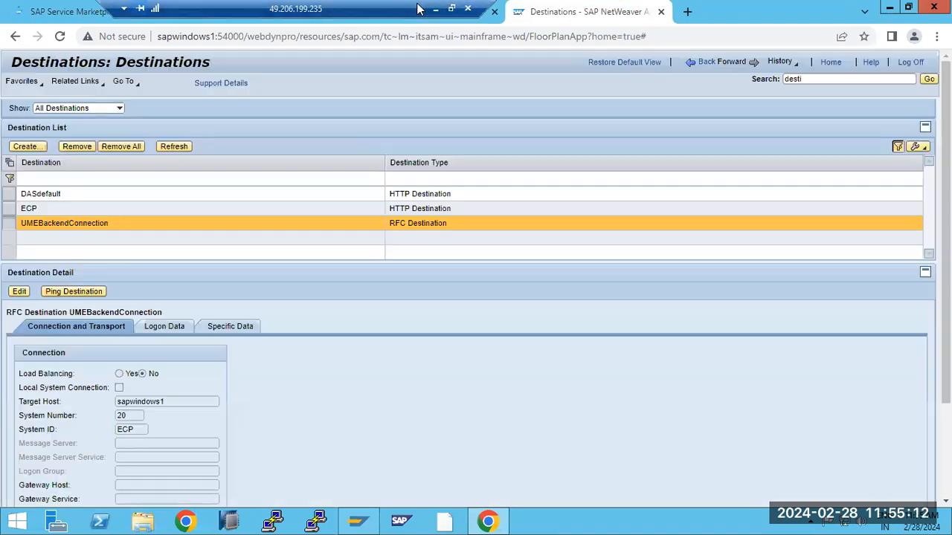
{"action": "left_click_drag", "start_coordinate": [370, 6], "coordinate": [579, 8]}
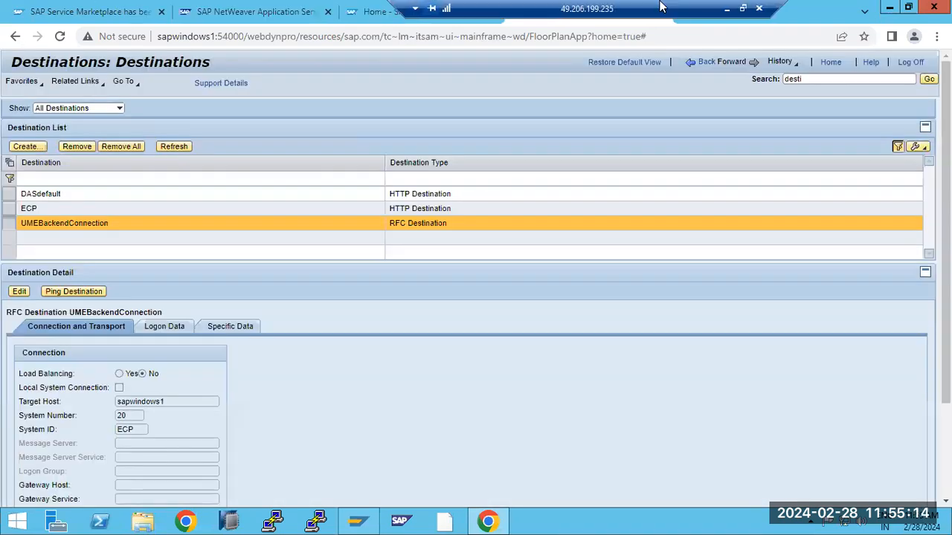
{"action": "key", "text": "ctrl+shift+Tab"}
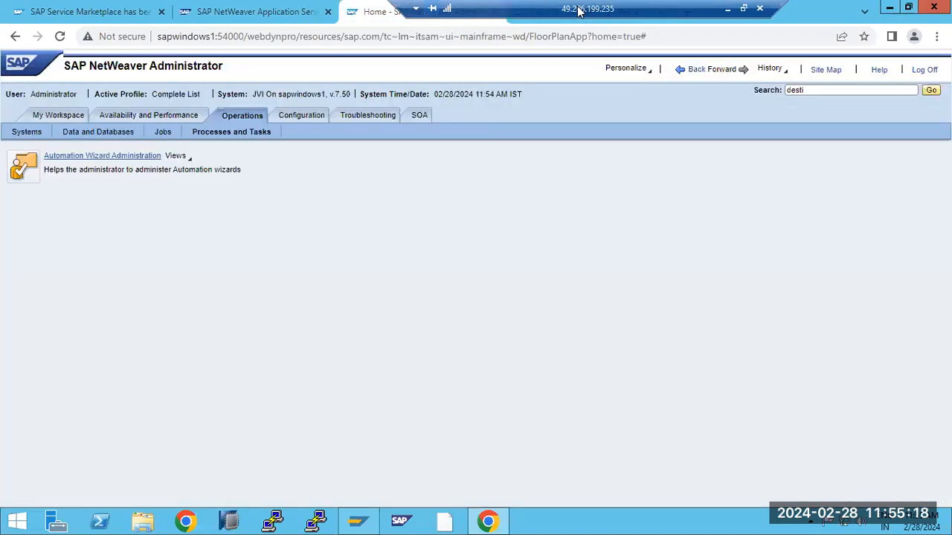
{"action": "double_click", "coordinate": [794, 90]}
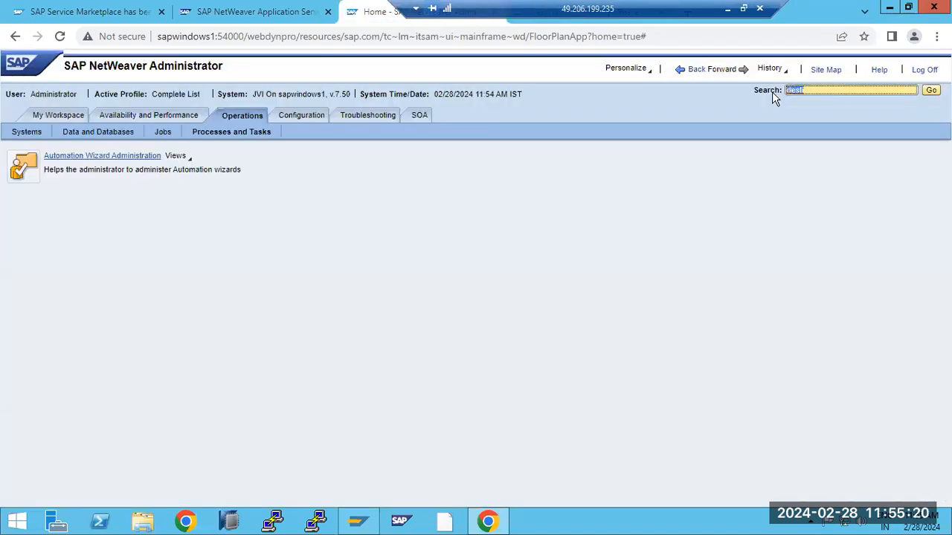
- Search for cache tools, open JCo Metadata Cache for ECP and clear it
{"action": "type", "text": "dache"}
{"action": "key", "text": "Return"}
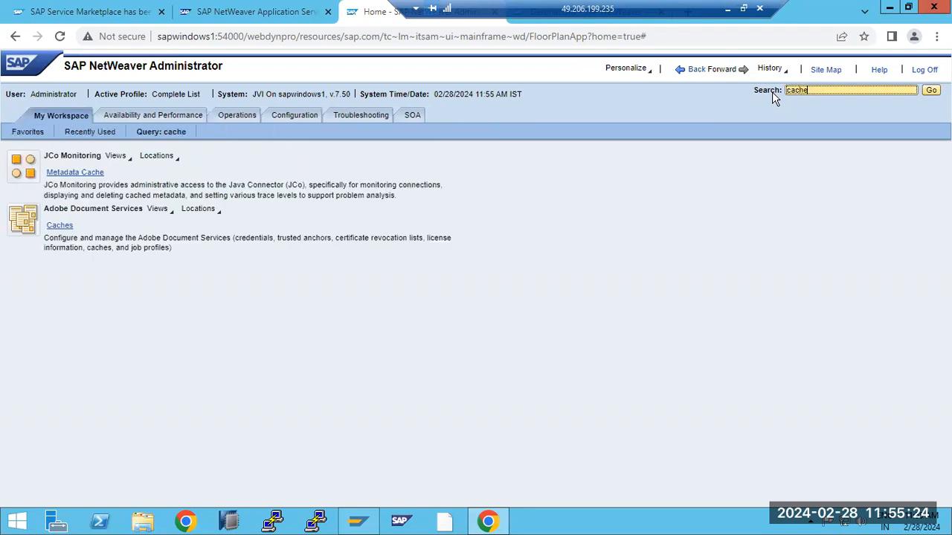
{"action": "left_click", "coordinate": [67, 177]}
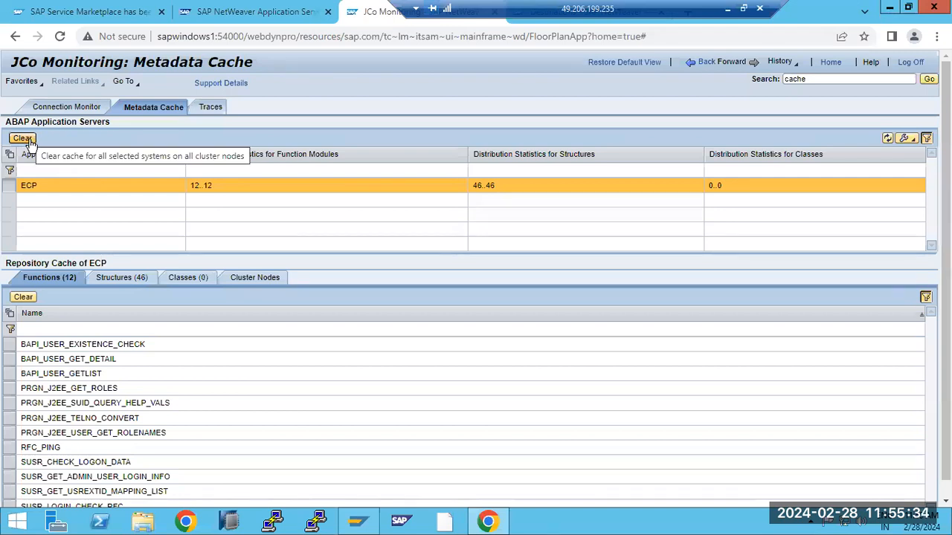
{"action": "left_click", "coordinate": [29, 141]}
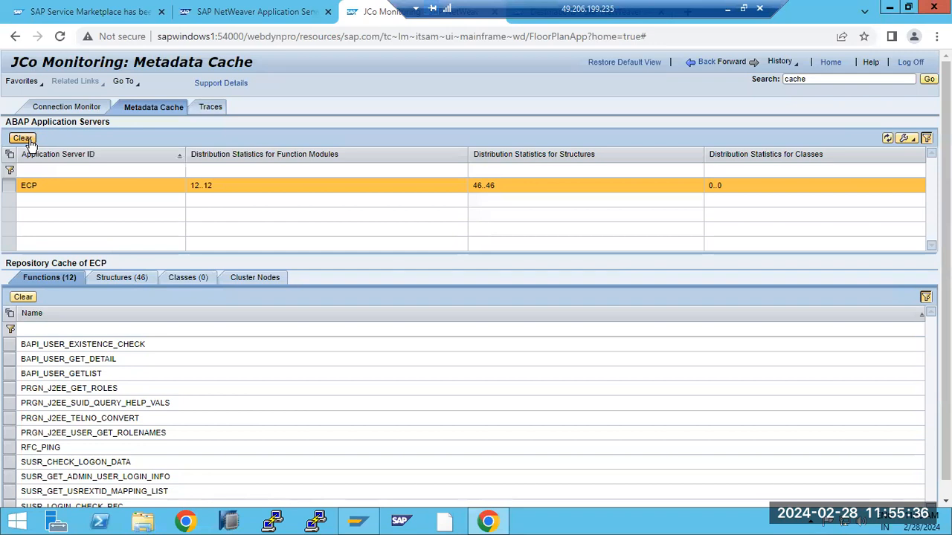
{"action": "left_click", "coordinate": [282, 13]}
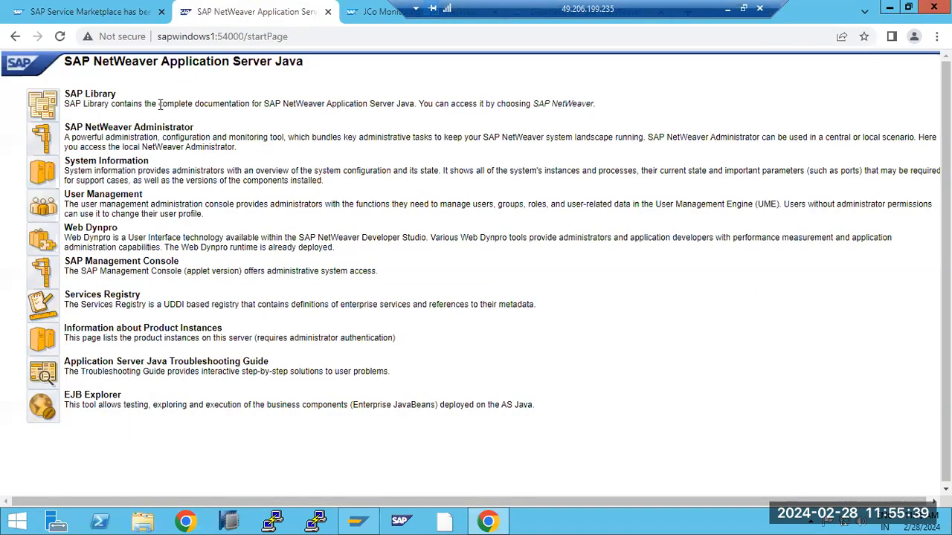
- Open User Management's Configuration and browse its tabs through to Support
{"action": "left_click", "coordinate": [48, 207]}
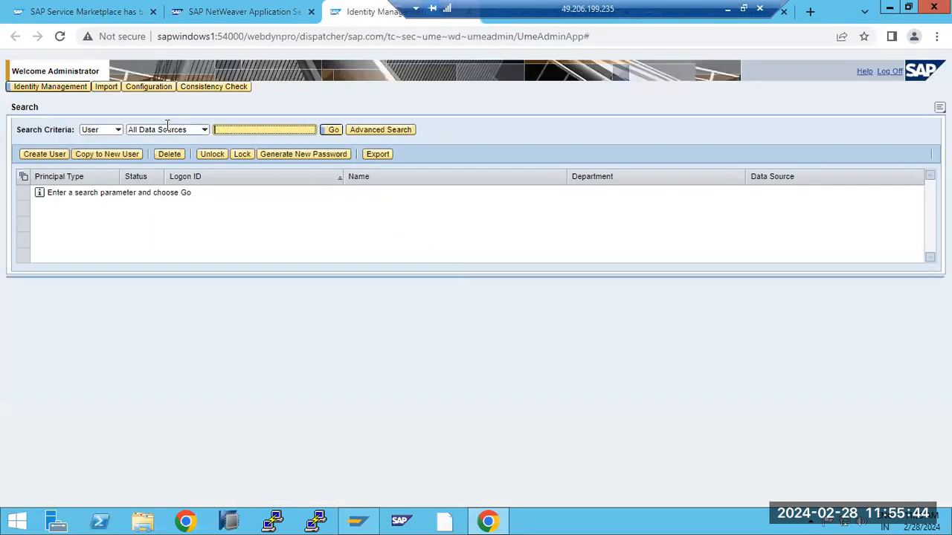
{"action": "left_click", "coordinate": [81, 87]}
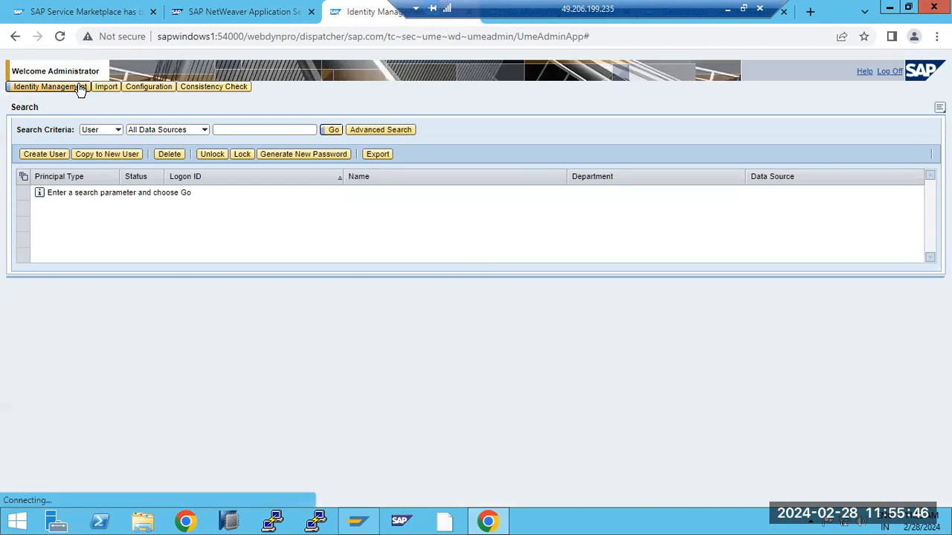
{"action": "left_click", "coordinate": [143, 90]}
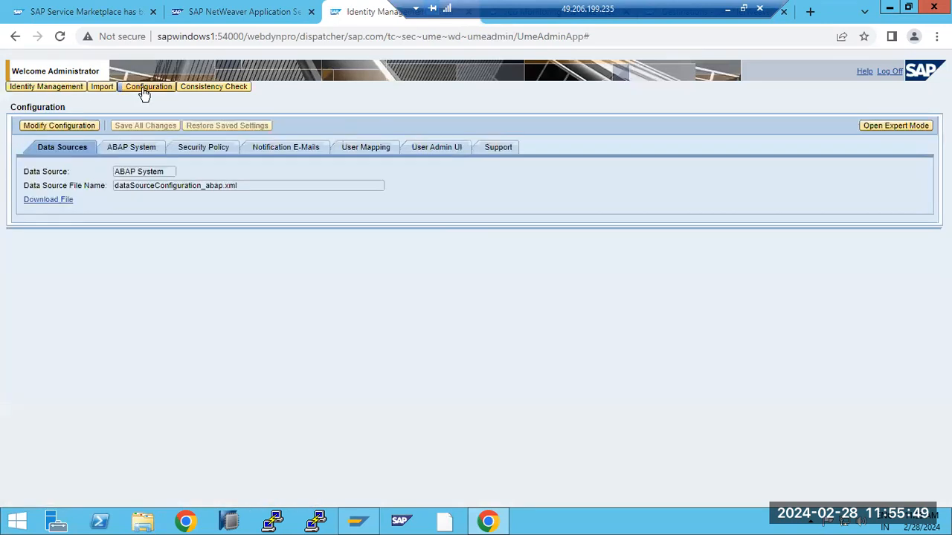
{"action": "left_click", "coordinate": [119, 148]}
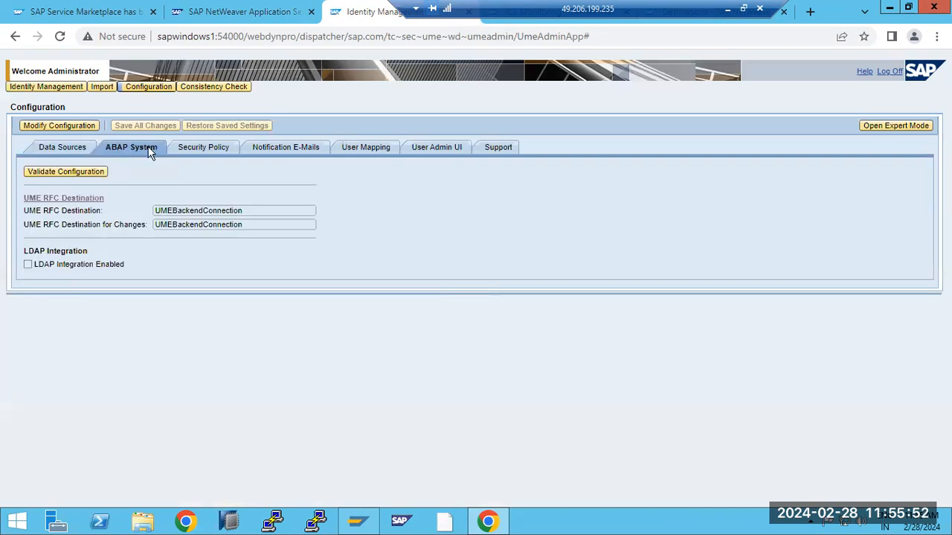
{"action": "left_click", "coordinate": [190, 147]}
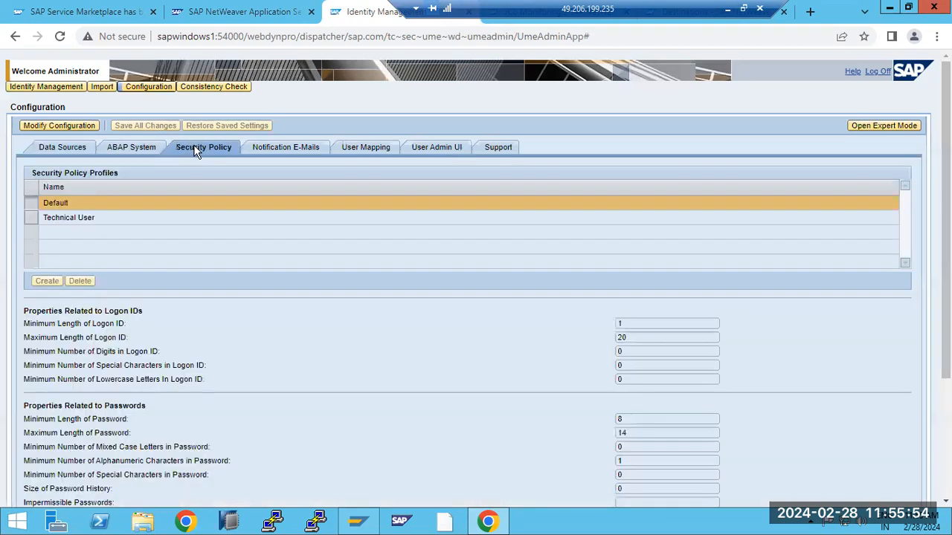
{"action": "left_click", "coordinate": [300, 148]}
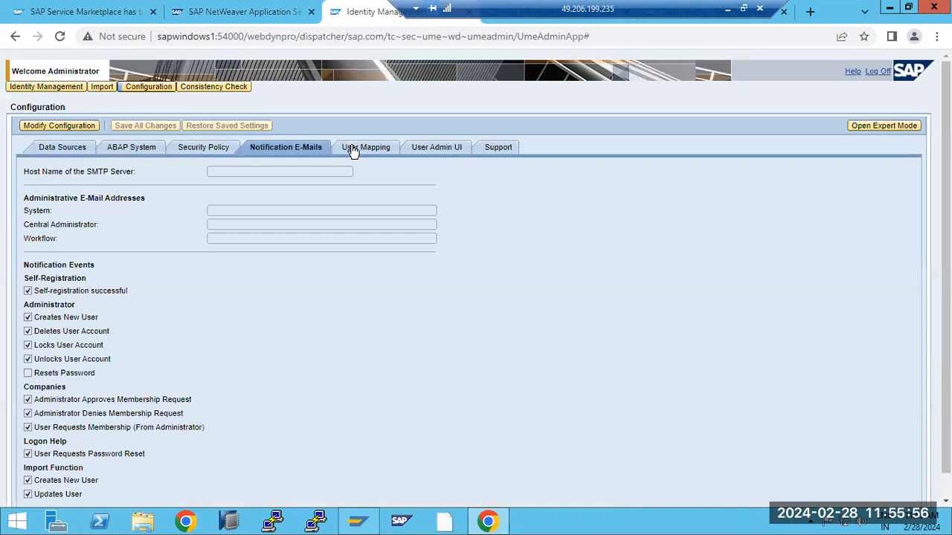
{"action": "left_click", "coordinate": [354, 151]}
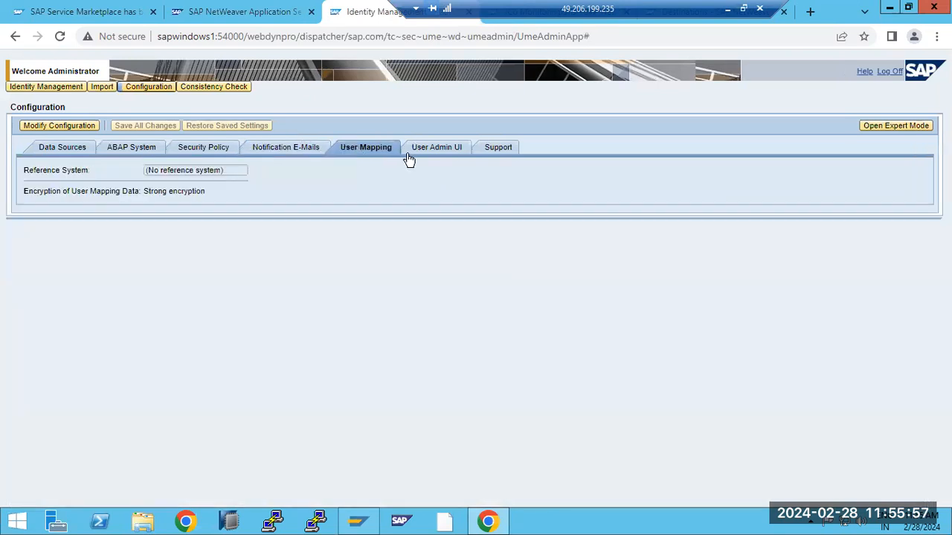
{"action": "left_click", "coordinate": [451, 150]}
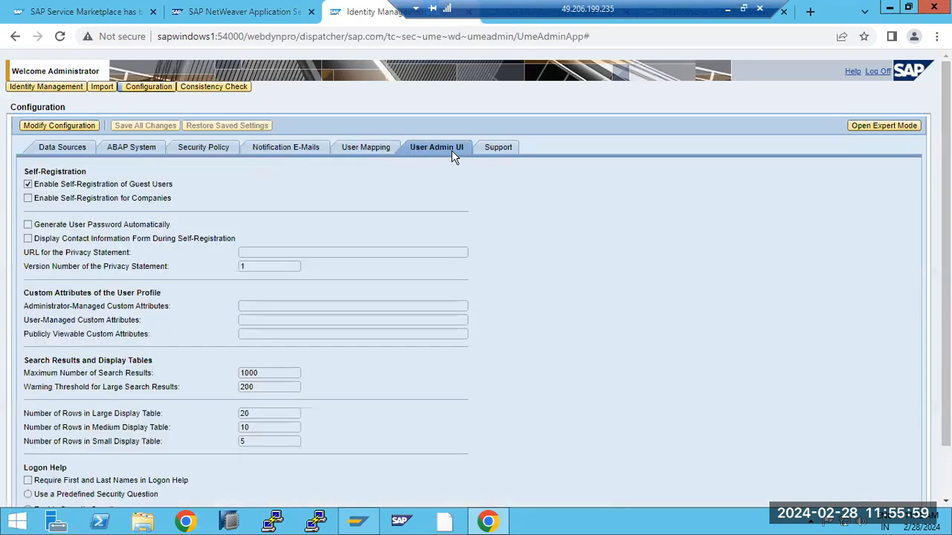
{"action": "left_click", "coordinate": [496, 155]}
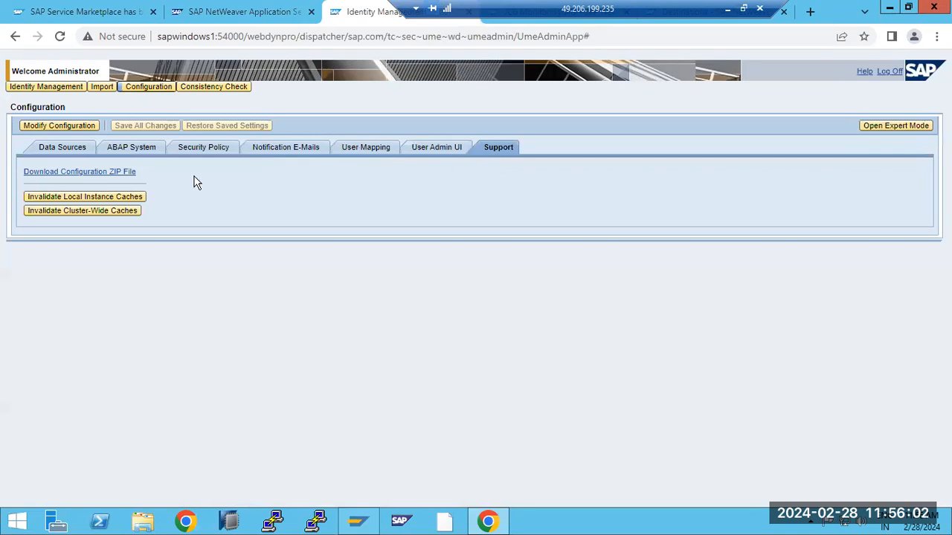
- Invalidate the local instance caches, then the cluster-wide user management caches
{"action": "left_click", "coordinate": [75, 198]}
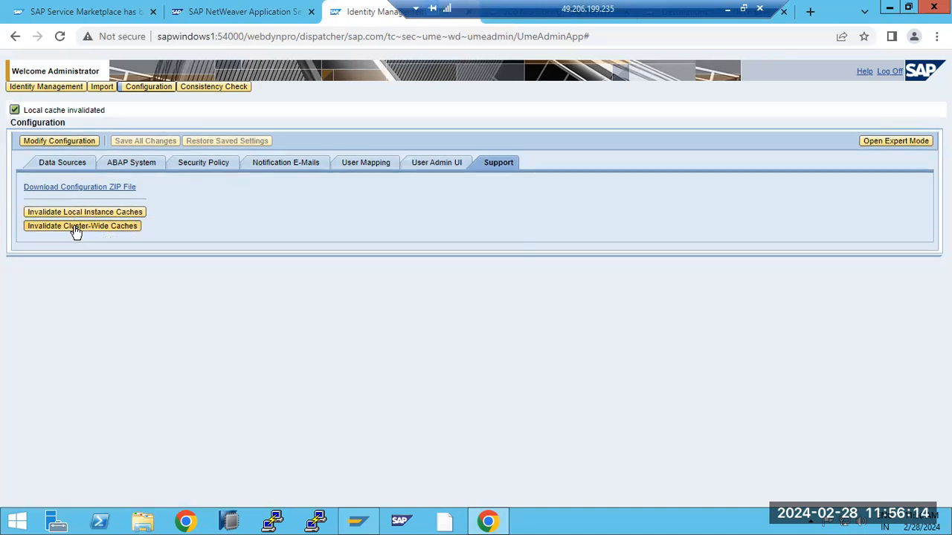
{"action": "left_click", "coordinate": [75, 228]}
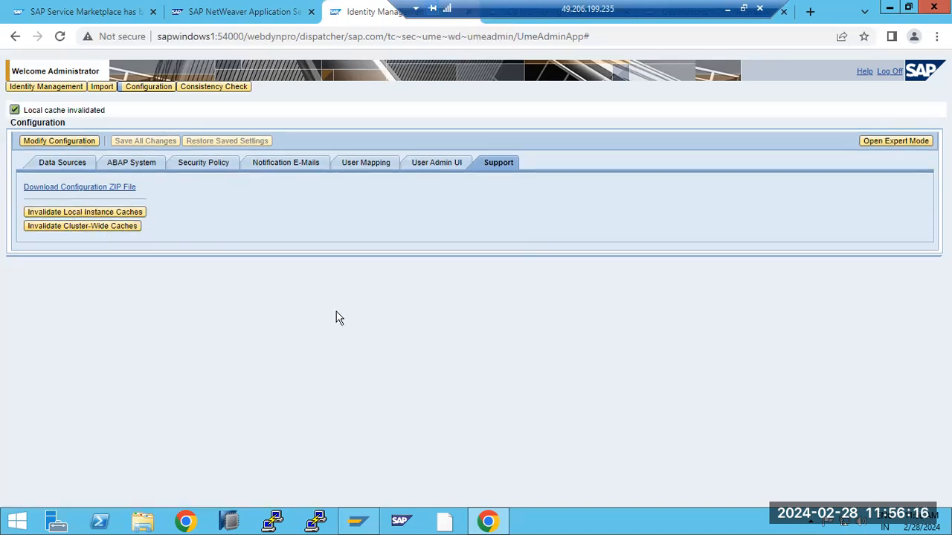
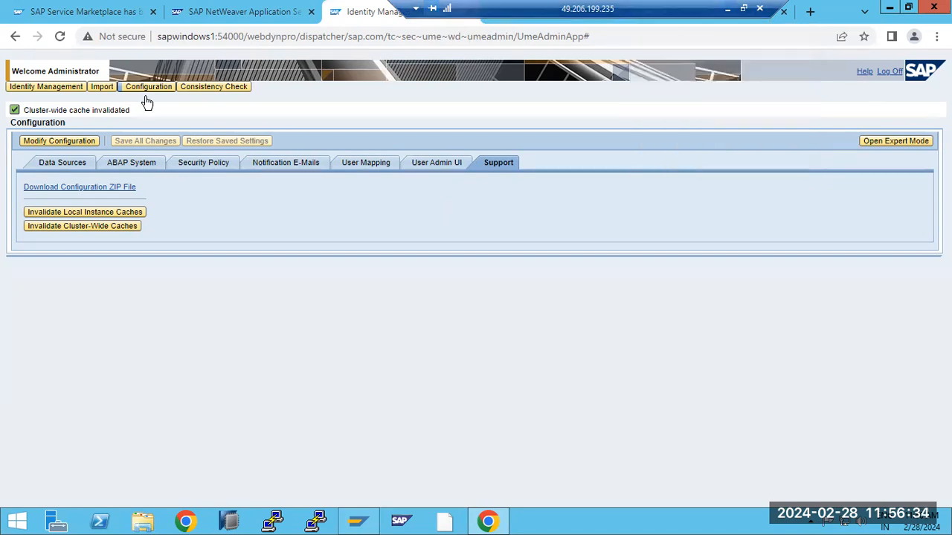
- Invalidate the user management engine's local instance caches from the Support page
{"action": "left_click_drag", "start_coordinate": [247, 37], "coordinate": [590, 36]}
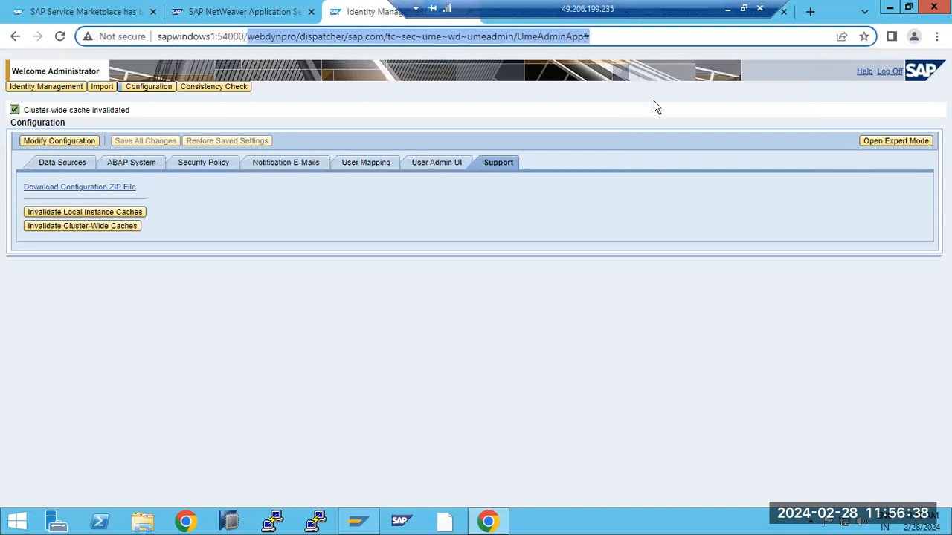
{"action": "left_click", "coordinate": [305, 325]}
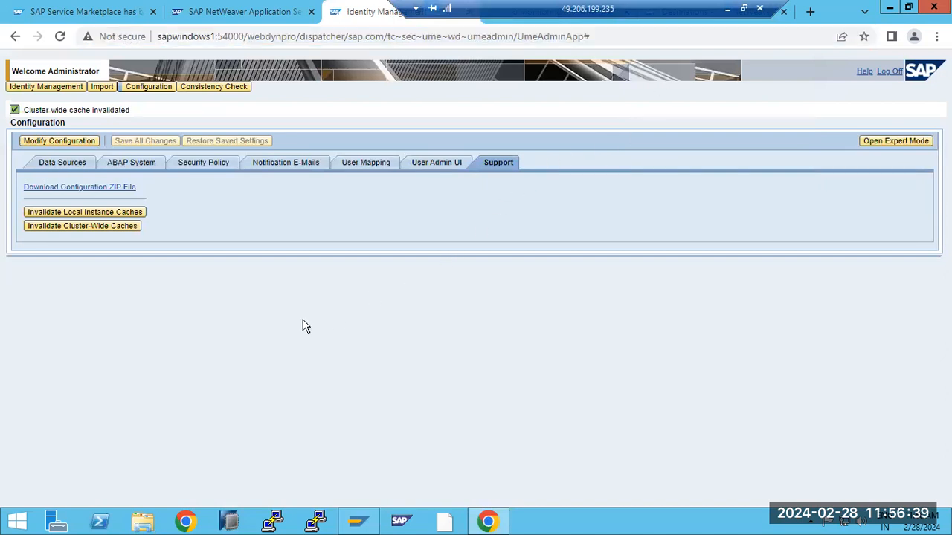
{"action": "left_click", "coordinate": [105, 226]}
{"action": "left_click", "coordinate": [71, 212]}
- Check that the ABAP System tab uses RFC destination UMEBackendConnection, then return to Support
{"action": "left_click", "coordinate": [132, 163]}
{"action": "left_click_drag", "start_coordinate": [158, 210], "coordinate": [339, 184]}
{"action": "left_click", "coordinate": [510, 150]}
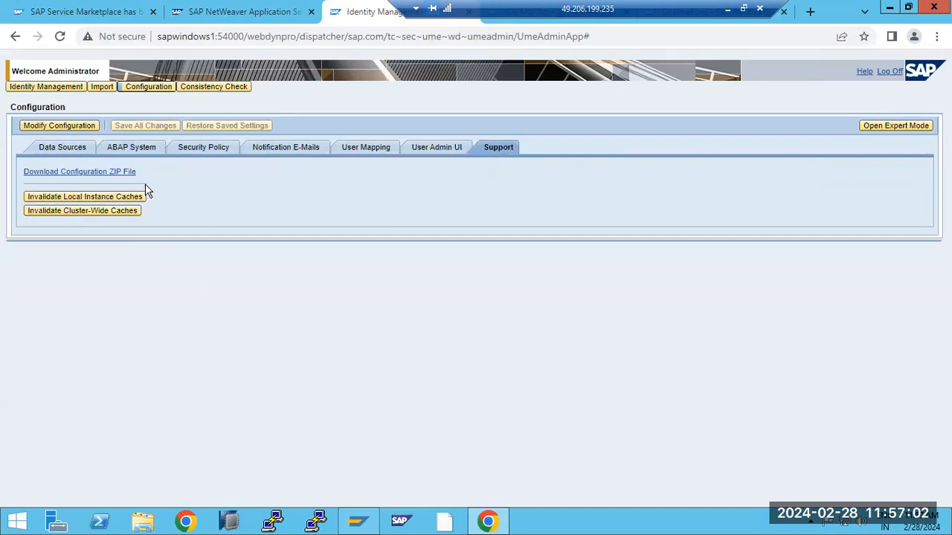
- Open the user store Consistency Check page, then switch to the Destinations browser page
{"action": "left_click", "coordinate": [217, 88]}
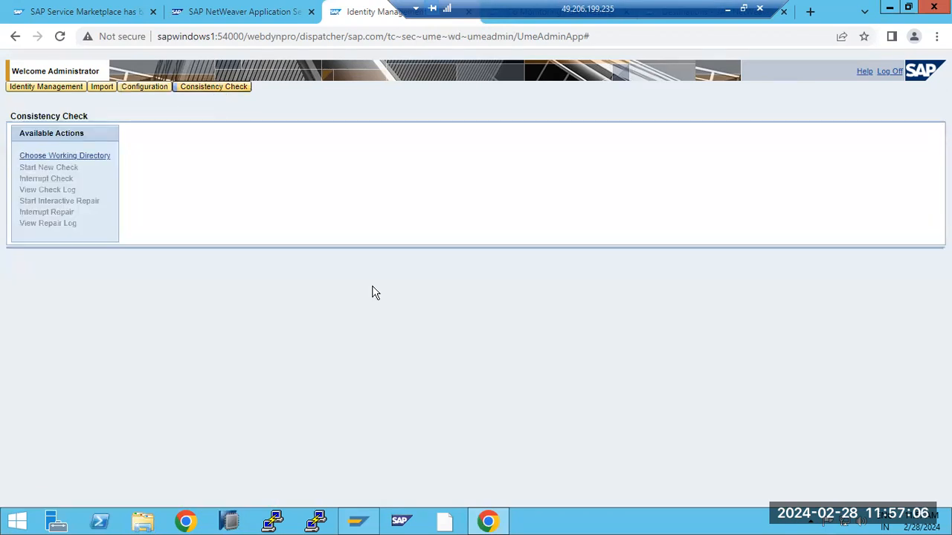
{"action": "left_click_drag", "start_coordinate": [698, 10], "coordinate": [573, 10]}
{"action": "left_click", "coordinate": [629, 11]}
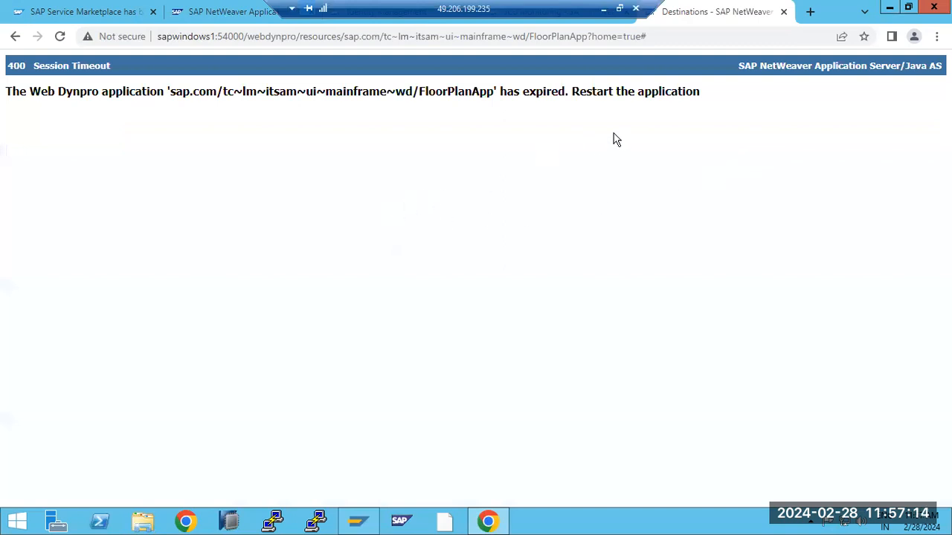
- Reload the expired session and browse Configuration's Scenarios, Infrastructure and Connectivity groups
{"action": "key", "text": "F5"}
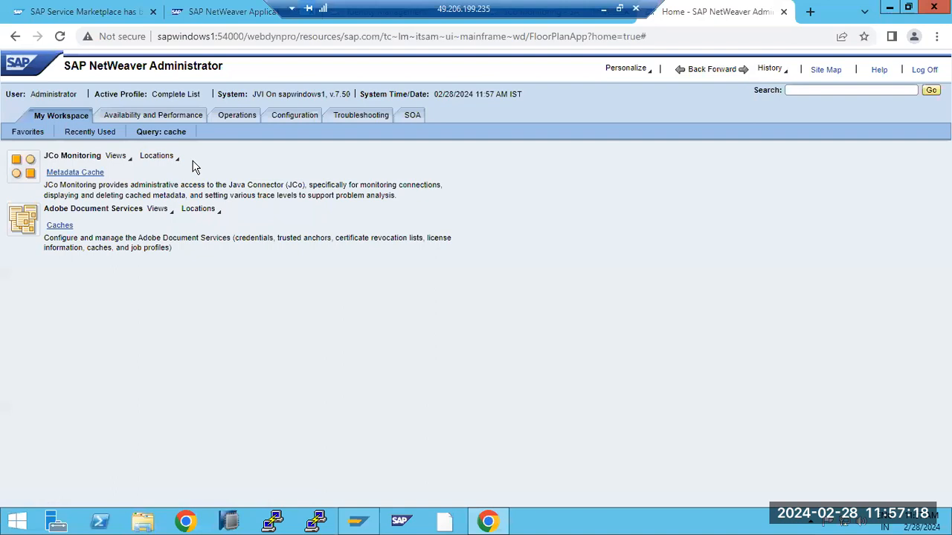
{"action": "left_click", "coordinate": [177, 119]}
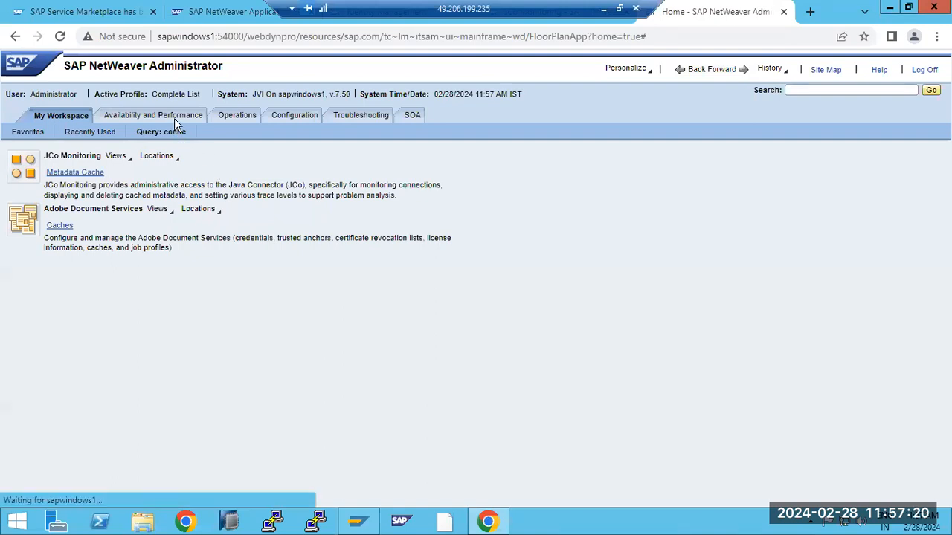
{"action": "left_click", "coordinate": [248, 119]}
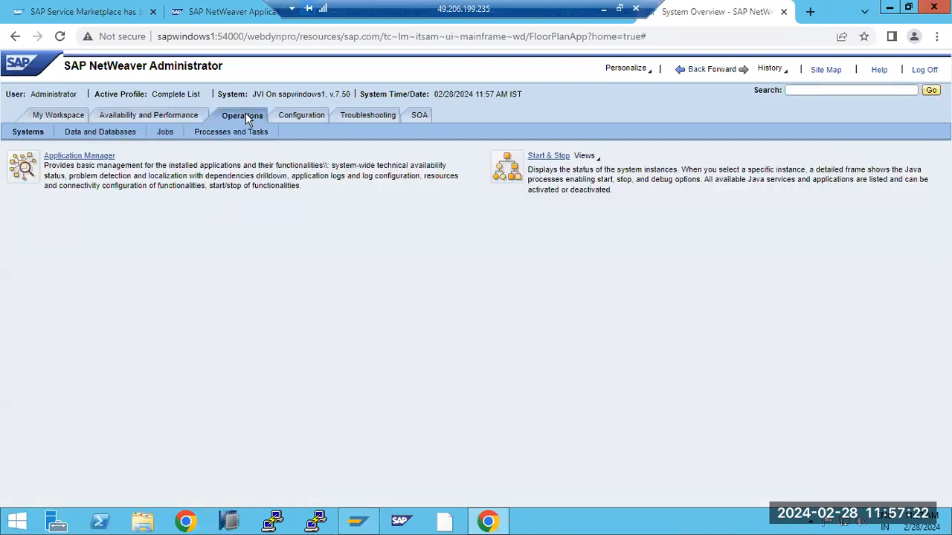
{"action": "left_click", "coordinate": [190, 117]}
{"action": "left_click", "coordinate": [312, 117]}
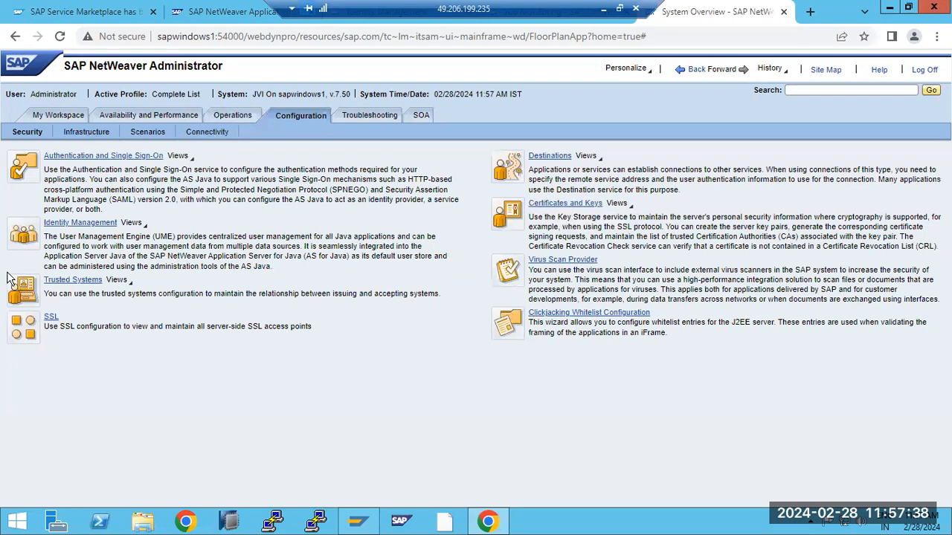
{"action": "left_click", "coordinate": [135, 134]}
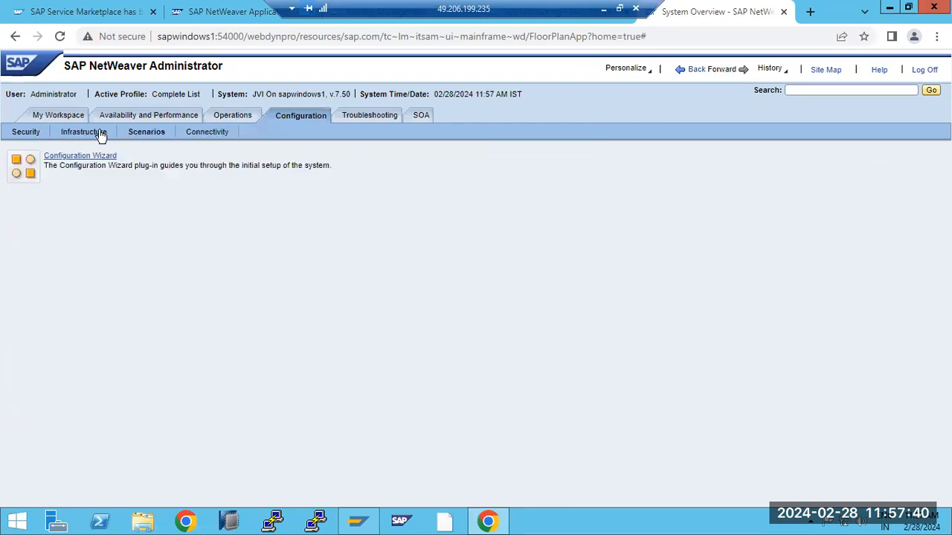
{"action": "left_click", "coordinate": [85, 133]}
{"action": "left_click", "coordinate": [207, 132]}
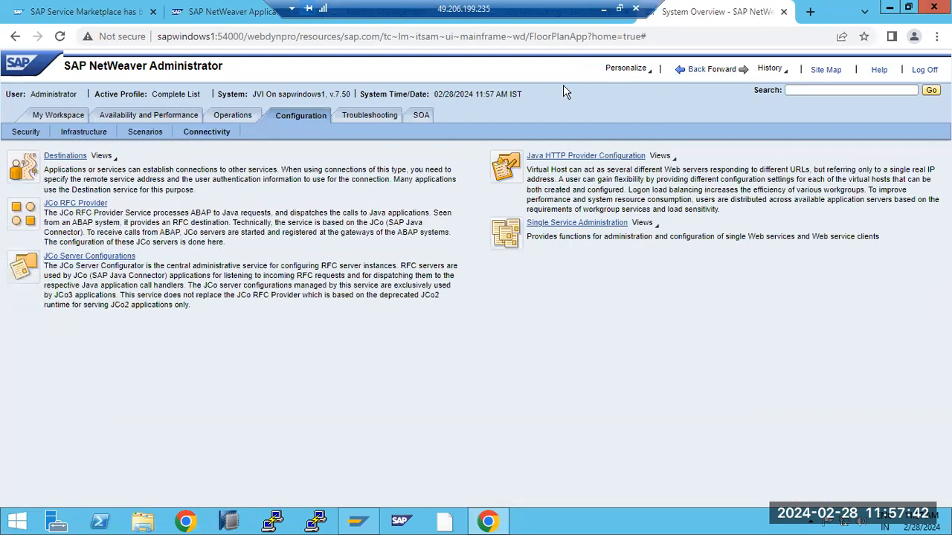
- Minimize the remote session and draw a large new text box beside the Paint notes
{"action": "left_click", "coordinate": [603, 9]}
{"action": "left_click", "coordinate": [769, 196]}
{"action": "left_click_drag", "start_coordinate": [511, 131], "coordinate": [884, 436]}
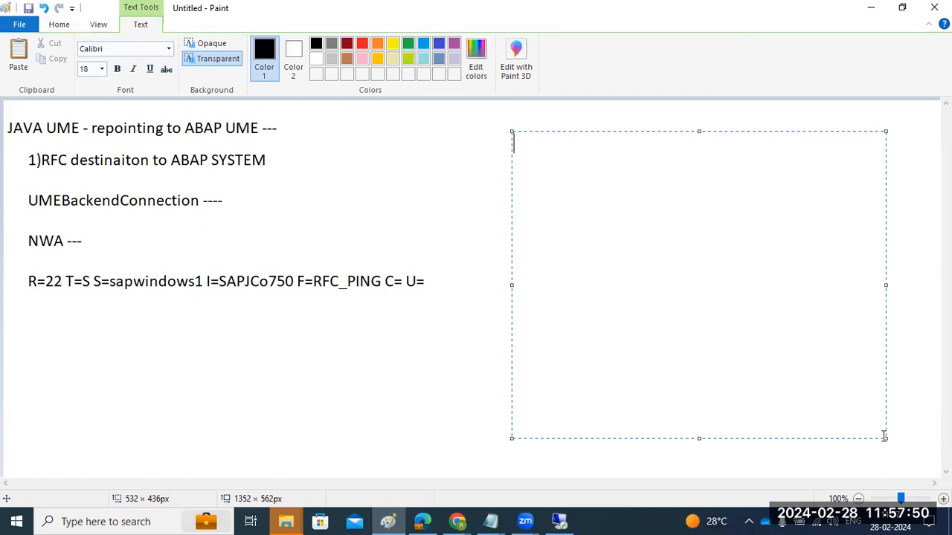
- List the first topics CERTI, SSo, SSL and JAVA patching, one per line
{"action": "type", "text": "CERTI"}
{"action": "key", "text": "Return"}
{"action": "type", "text": "SSo"}
{"action": "key", "text": "Return"}
{"action": "key", "text": "BackSpace"}
{"action": "type", "text": "SS"}
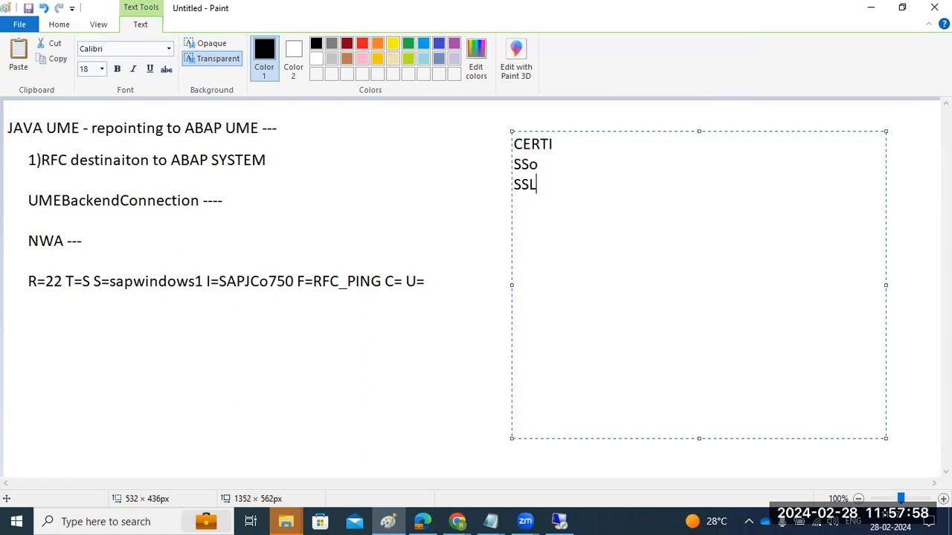
{"action": "type", "text": "L"}
{"action": "key", "text": "Return"}
{"action": "type", "text": "P"}
{"action": "key", "text": "BackSpace"}
{"action": "type", "text": "JAVA p"}
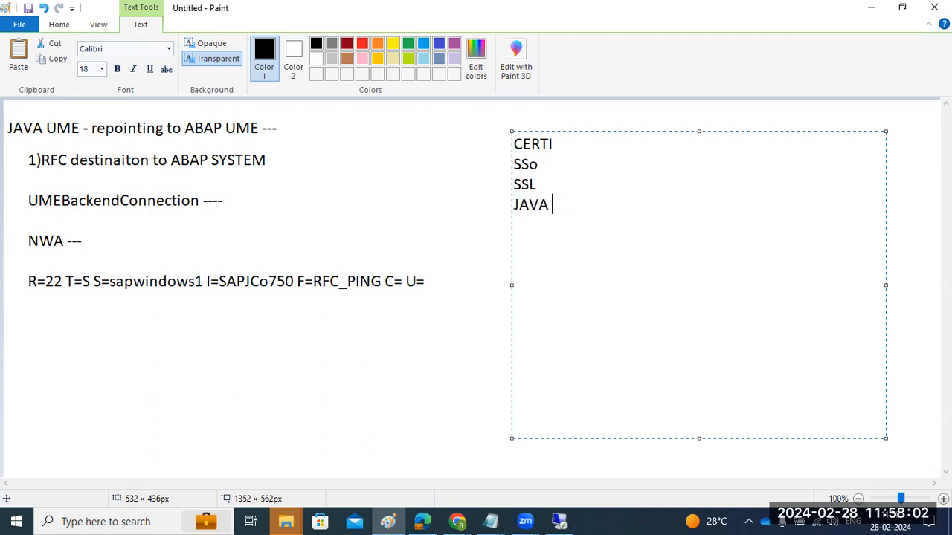
{"action": "type", "text": "atching"}
{"action": "key", "text": "Return"}
- Add JAVA expott, JAVA and CONFIG TOOL to the list, then select all the text
{"action": "type", "text": "JAVA expott"}
{"action": "key", "text": "Return"}
{"action": "type", "text": "SA"}
{"action": "key", "text": "BackSpace"}
{"action": "type", "text": "JAVA CONFIG OOL"}
{"action": "key", "text": "Return"}
{"action": "key", "text": "BackSpace"}
{"action": "key", "text": "BackSpace"}
{"action": "key", "text": "BackSpace"}
{"action": "key", "text": "BackSpace"}
{"action": "key", "text": "BackSpace"}
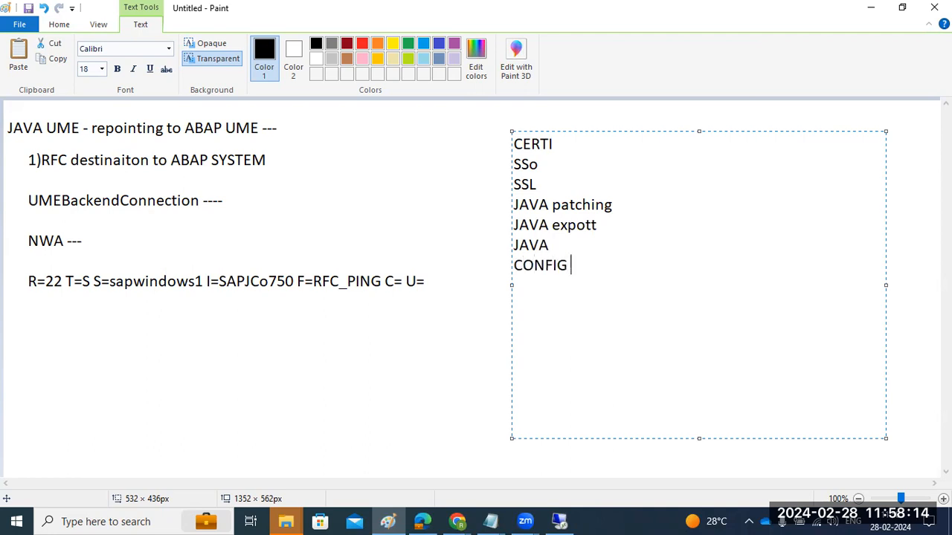
{"action": "type", "text": "TOOL"}
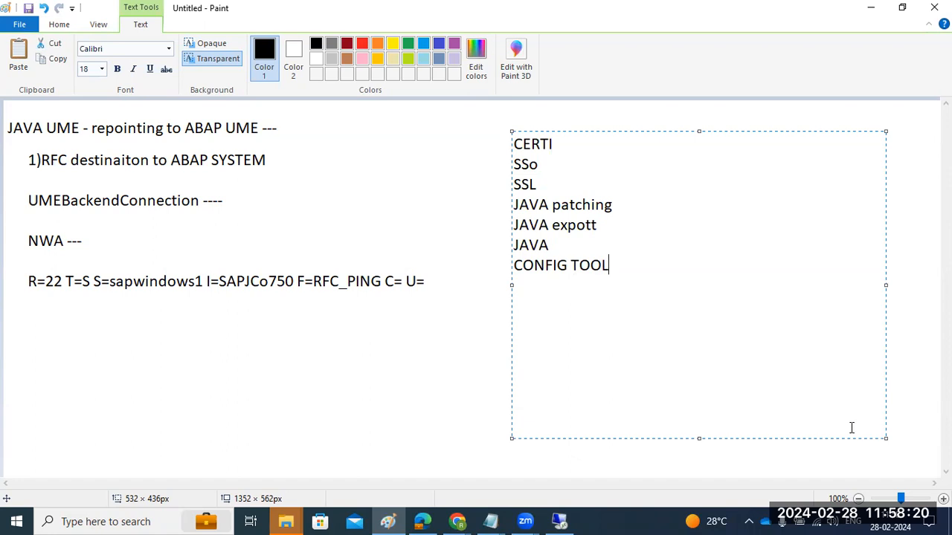
{"action": "mouse_move", "coordinate": [628, 275]}
{"action": "left_mouse_down"}
{"action": "mouse_move", "coordinate": [614, 273]}
{"action": "mouse_move", "coordinate": [497, 143]}
{"action": "left_mouse_up"}
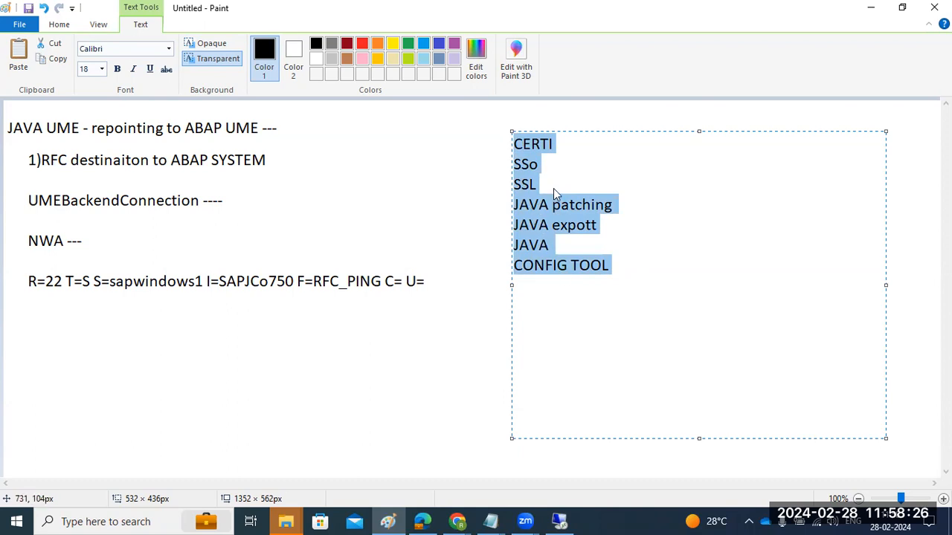
{"action": "left_click_drag", "start_coordinate": [514, 143], "coordinate": [604, 265]}
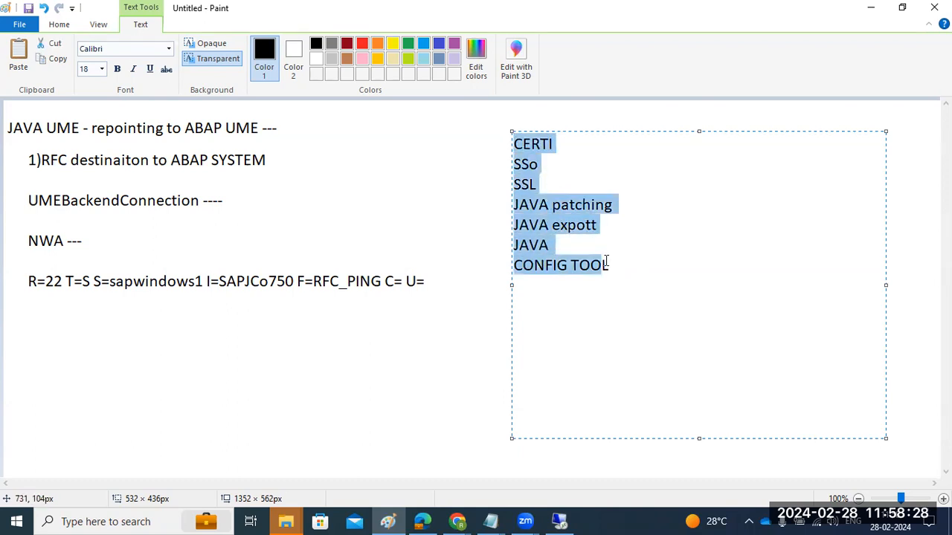